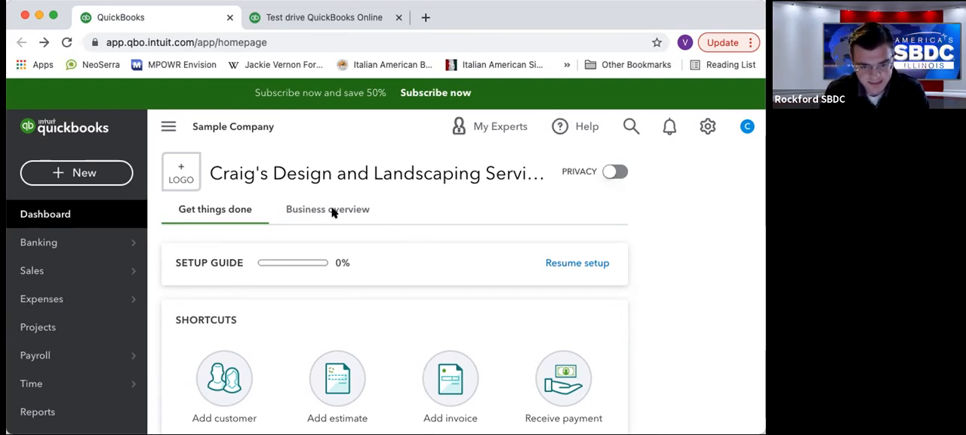
Look over the dashboard and the navigation sections from Banking to Time, and try to open the Reports page.
{"action": "scroll", "coordinate": [350, 216], "scroll_direction": "down", "scroll_amount": 1}
{"action": "scroll", "coordinate": [350, 217], "scroll_direction": "down", "scroll_amount": 1}
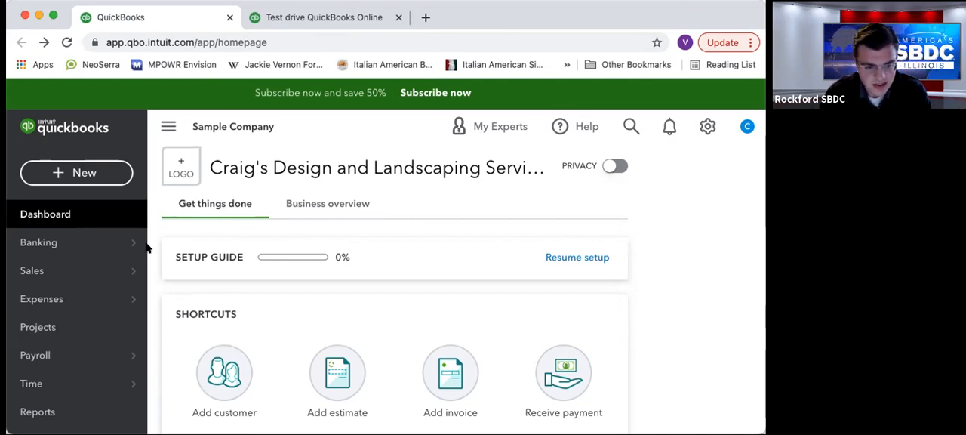
{"action": "mouse_move", "coordinate": [66, 259]}
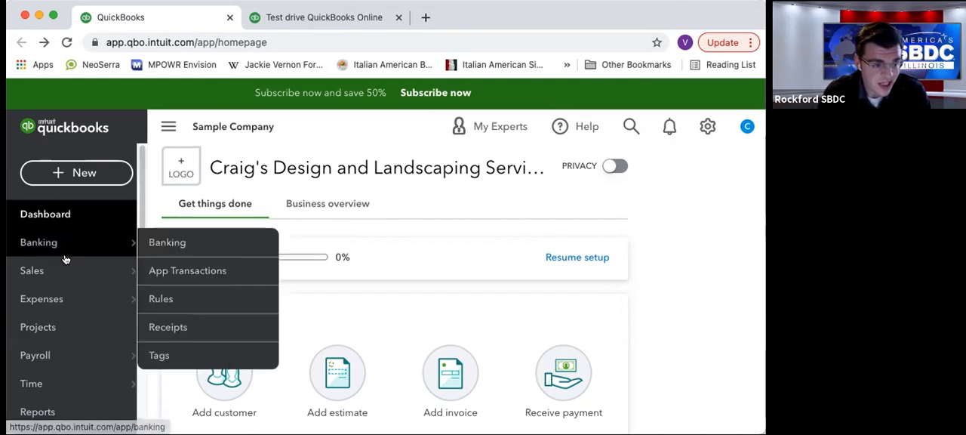
{"action": "mouse_move", "coordinate": [72, 302]}
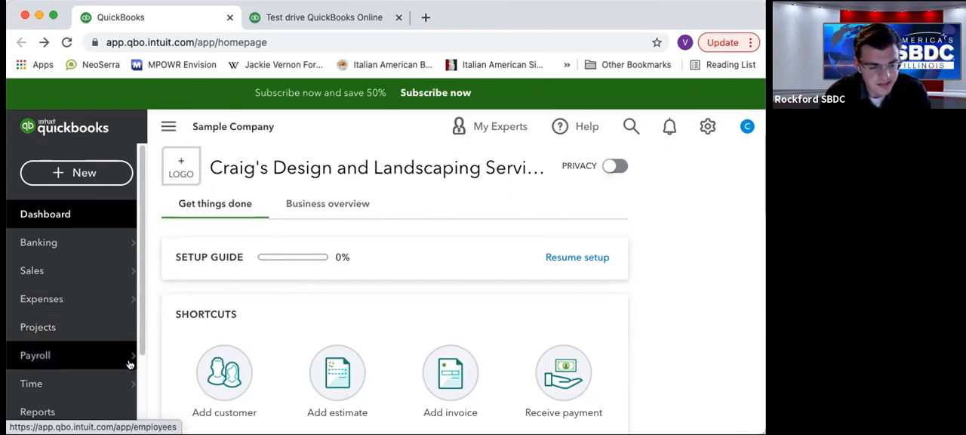
{"action": "mouse_move", "coordinate": [112, 361]}
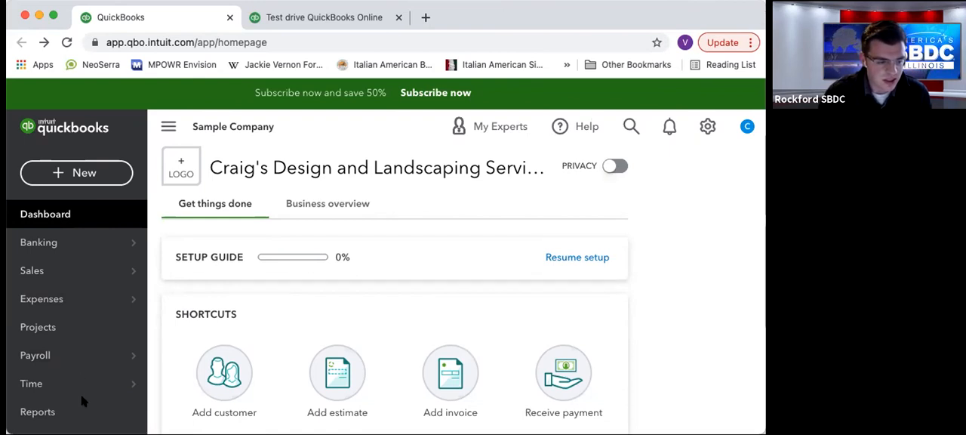
{"action": "scroll", "coordinate": [127, 388], "scroll_direction": "down", "scroll_amount": 3}
{"action": "mouse_move", "coordinate": [109, 281]}
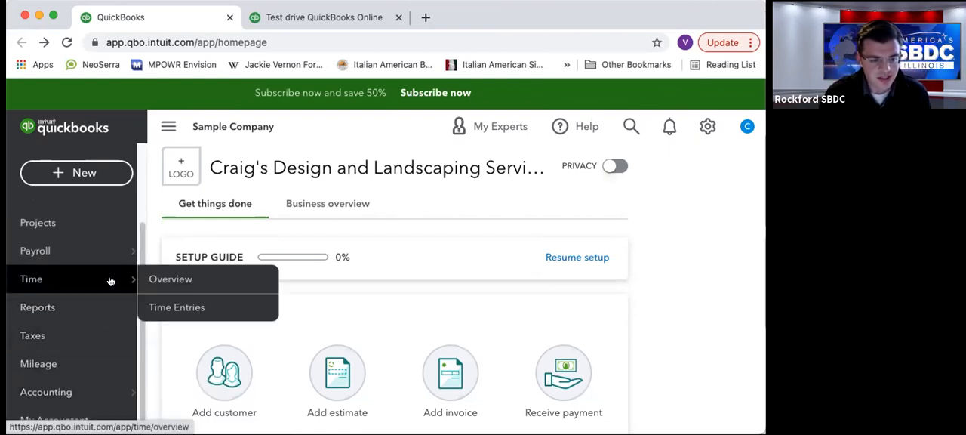
{"action": "left_click", "coordinate": [46, 307]}
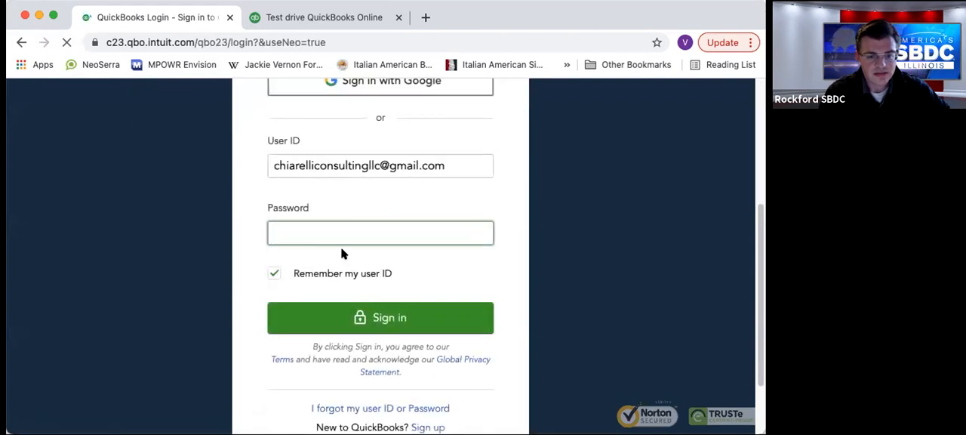
Reopen the sample company through the United States test drive link, completing the security verification.
{"action": "key", "text": "ctrl+Tab"}
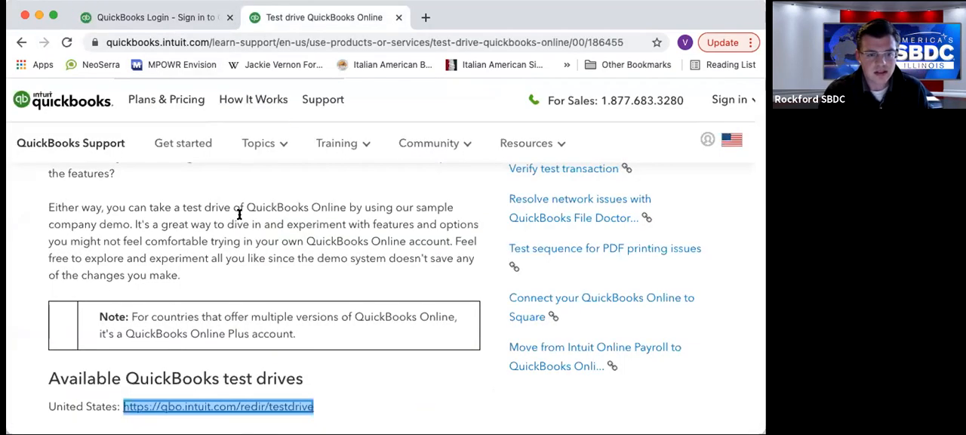
{"action": "left_click", "coordinate": [215, 407]}
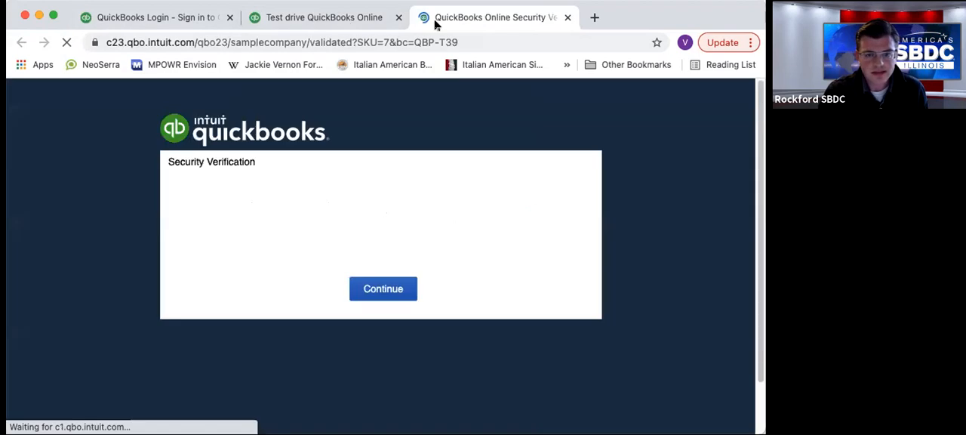
{"action": "left_click", "coordinate": [293, 219]}
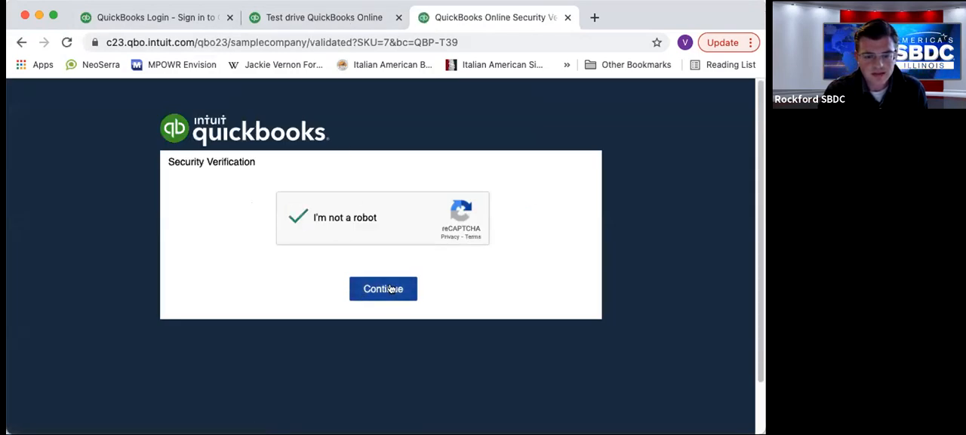
{"action": "left_click", "coordinate": [374, 289]}
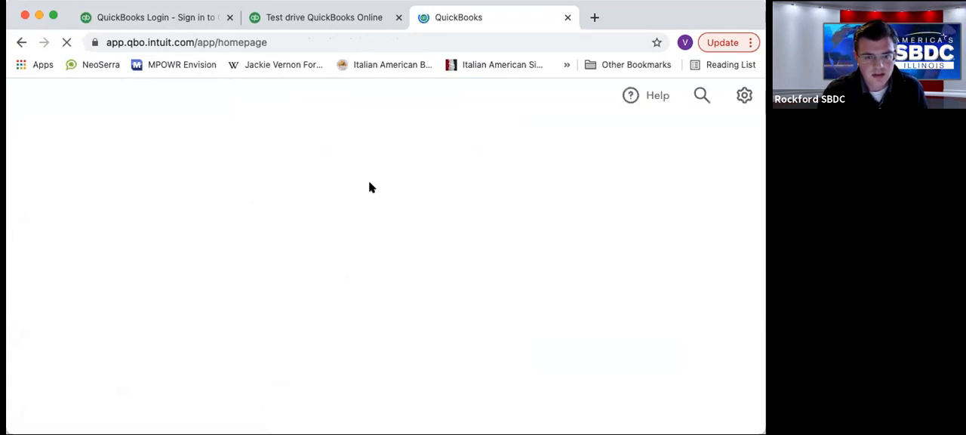
Open the Time overview page of the sample company.
{"action": "scroll", "coordinate": [125, 294], "scroll_direction": "down", "scroll_amount": 2}
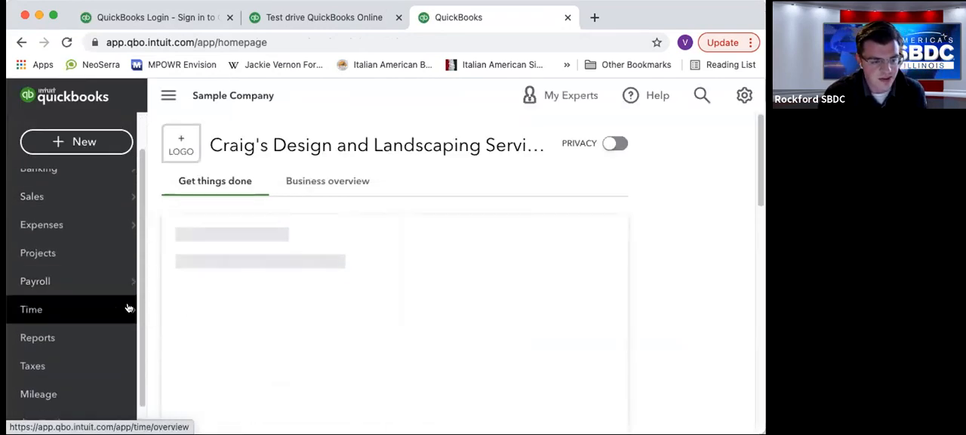
{"action": "left_click", "coordinate": [119, 306]}
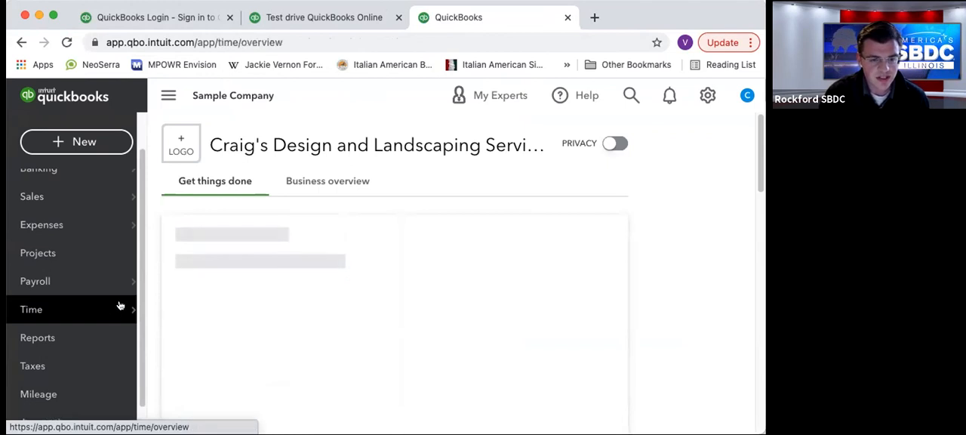
{"action": "mouse_move", "coordinate": [117, 342]}
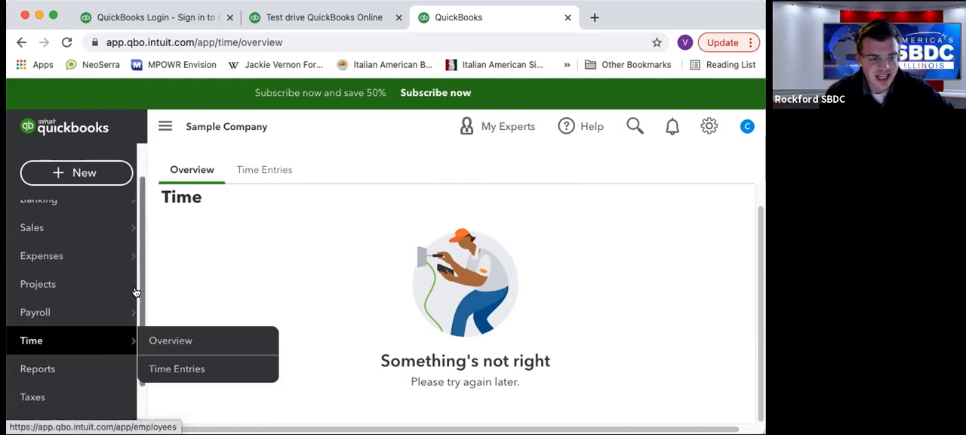
Open the Reports page and examine the standard reports under Favorites and Business overview.
{"action": "left_click", "coordinate": [77, 370]}
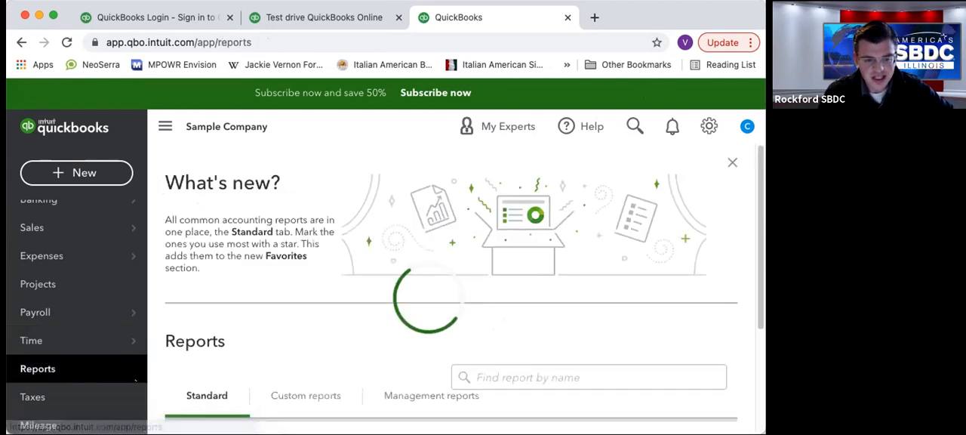
{"action": "scroll", "coordinate": [279, 321], "scroll_direction": "down", "scroll_amount": 3}
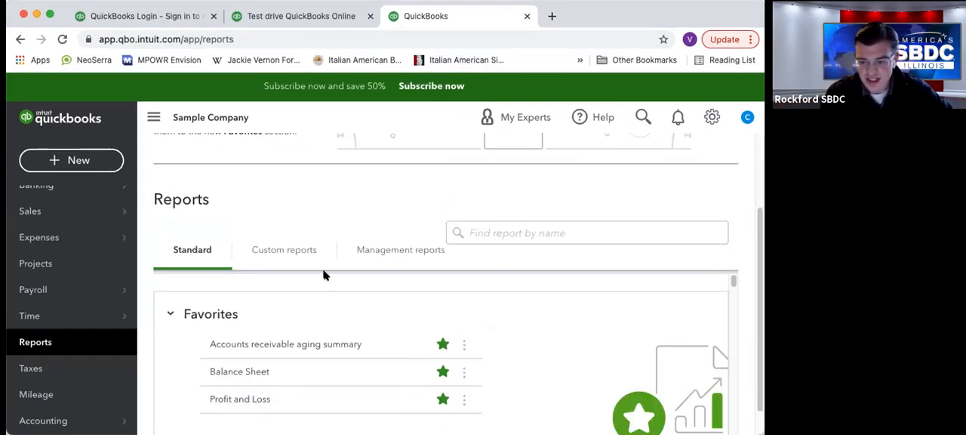
{"action": "scroll", "coordinate": [317, 271], "scroll_direction": "down", "scroll_amount": 1}
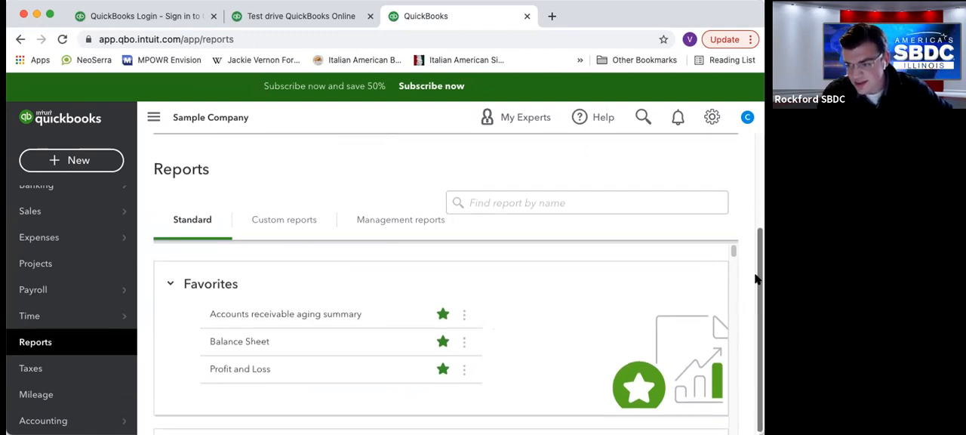
{"action": "scroll", "coordinate": [307, 326], "scroll_direction": "down", "scroll_amount": 5}
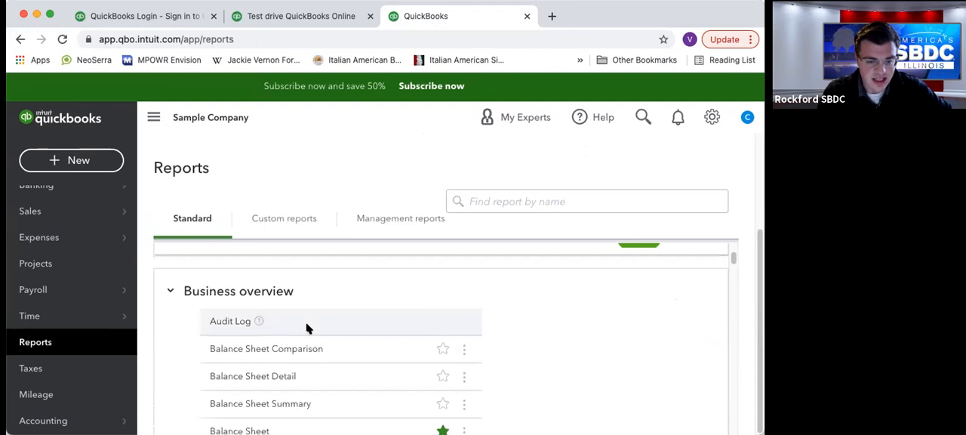
{"action": "scroll", "coordinate": [302, 326], "scroll_direction": "down", "scroll_amount": 1}
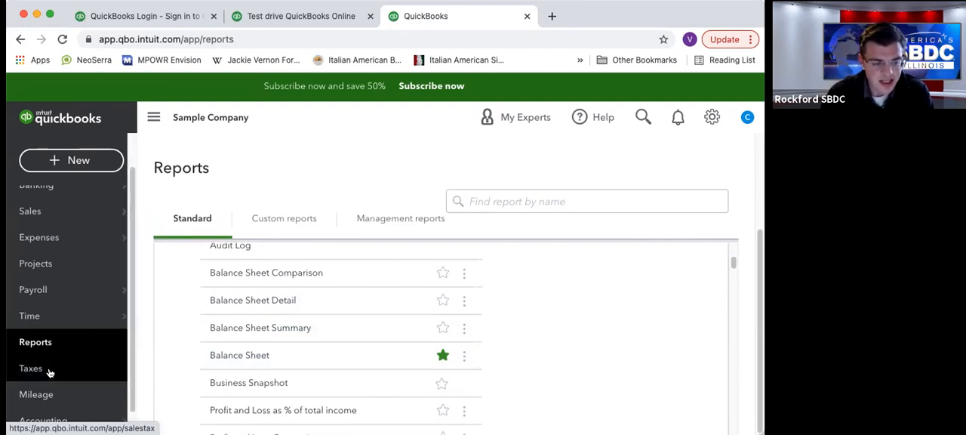
Look over the Taxes, Mileage and Accounting navigation entries and return to the dashboard.
{"action": "scroll", "coordinate": [57, 373], "scroll_direction": "down", "scroll_amount": 1}
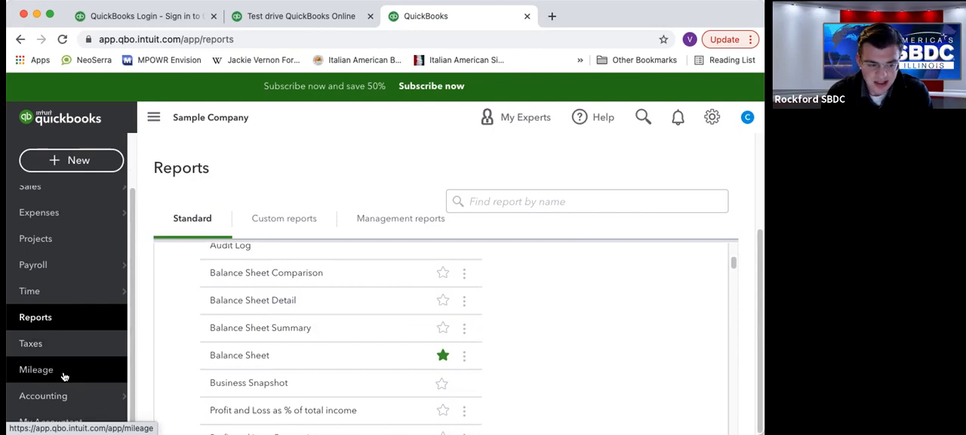
{"action": "mouse_move", "coordinate": [70, 394]}
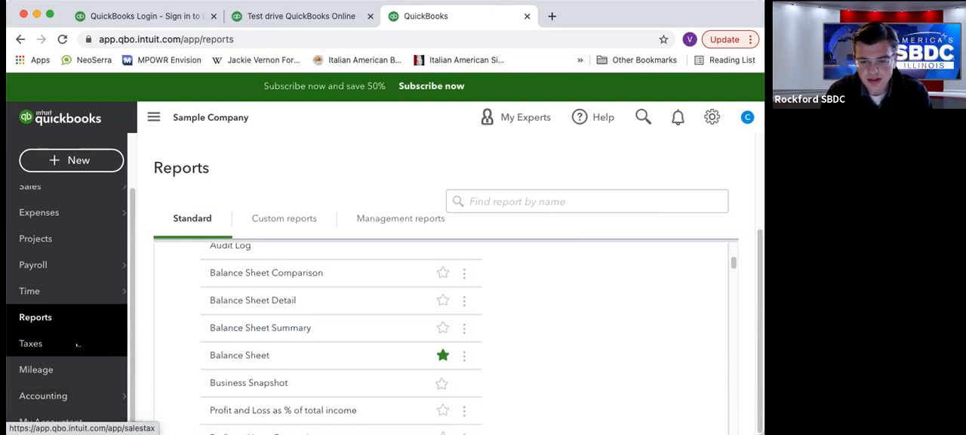
{"action": "scroll", "coordinate": [78, 332], "scroll_direction": "up", "scroll_amount": 2}
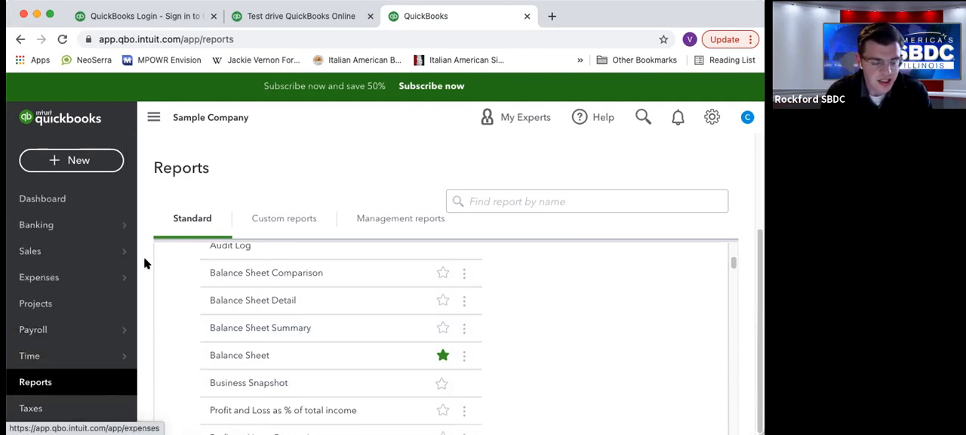
{"action": "mouse_move", "coordinate": [112, 227]}
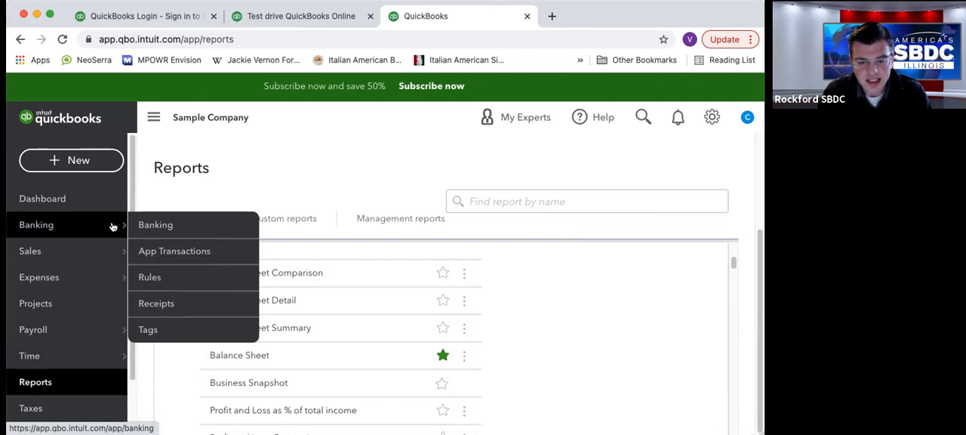
{"action": "left_click", "coordinate": [95, 200]}
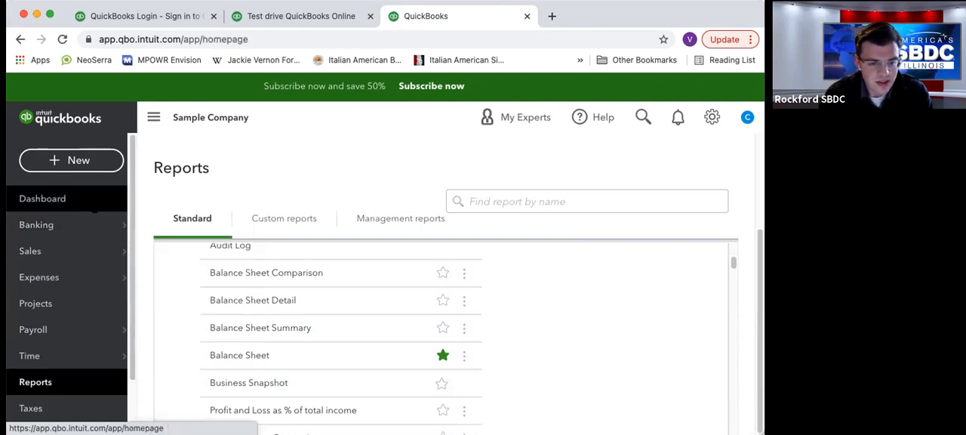
Examine the dashboard's setup guide, shortcuts and bank accounts overview.
{"action": "left_click", "coordinate": [558, 248]}
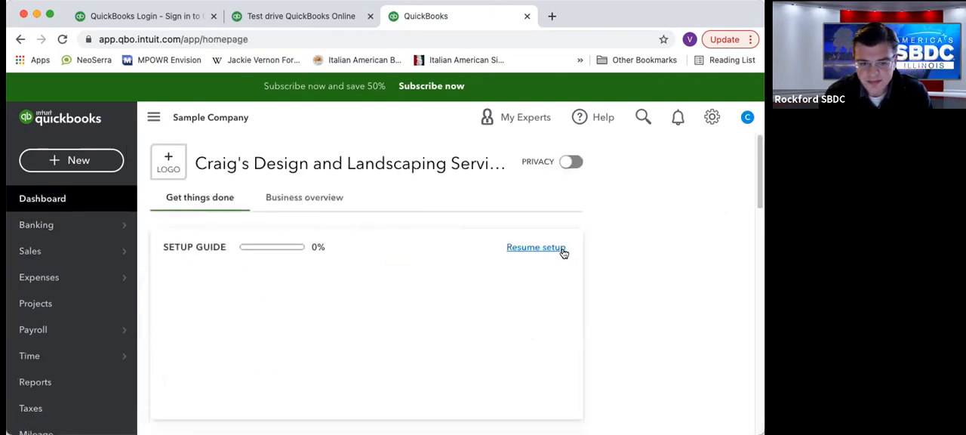
{"action": "scroll", "coordinate": [619, 245], "scroll_direction": "down", "scroll_amount": 1}
{"action": "scroll", "coordinate": [618, 246], "scroll_direction": "down", "scroll_amount": 1}
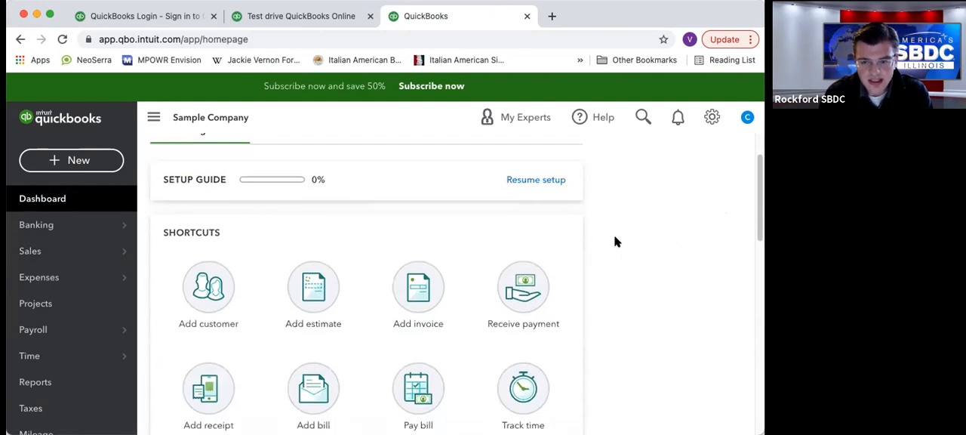
{"action": "scroll", "coordinate": [596, 163], "scroll_direction": "down", "scroll_amount": 2}
{"action": "scroll", "coordinate": [594, 163], "scroll_direction": "down", "scroll_amount": 3}
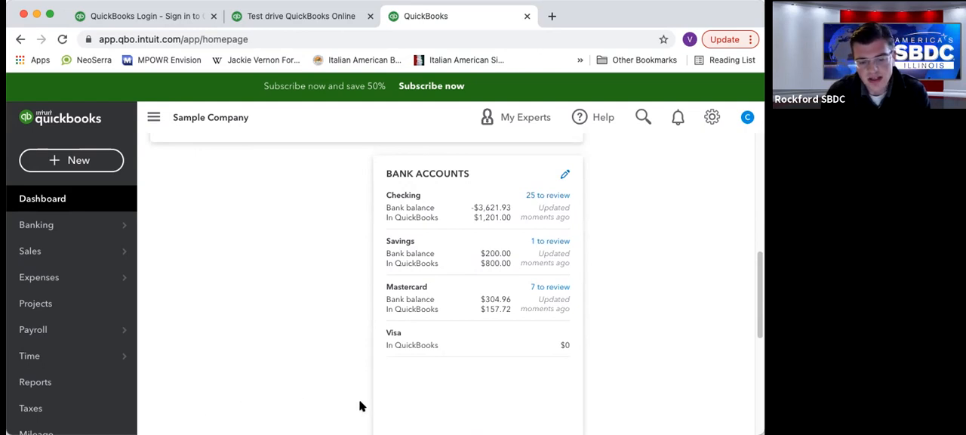
{"action": "scroll", "coordinate": [345, 190], "scroll_direction": "down", "scroll_amount": 5}
{"action": "scroll", "coordinate": [345, 197], "scroll_direction": "up", "scroll_amount": 5}
{"action": "scroll", "coordinate": [349, 186], "scroll_direction": "up", "scroll_amount": 1}
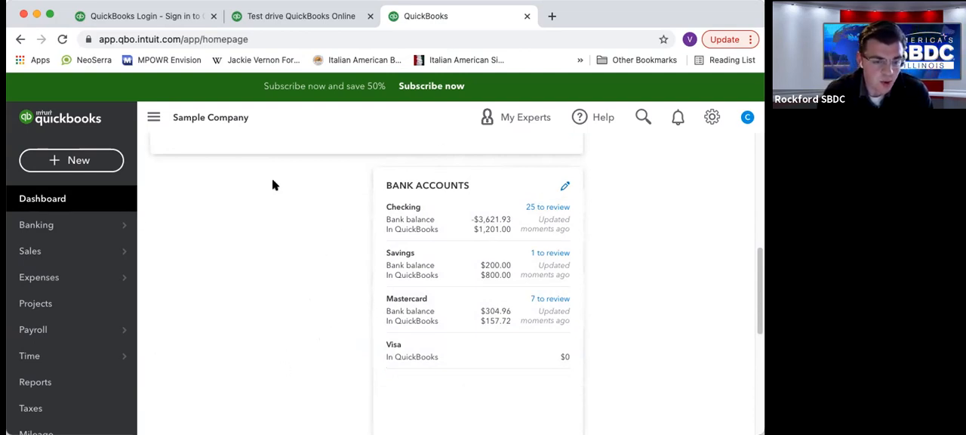
{"action": "scroll", "coordinate": [180, 281], "scroll_direction": "up", "scroll_amount": 3}
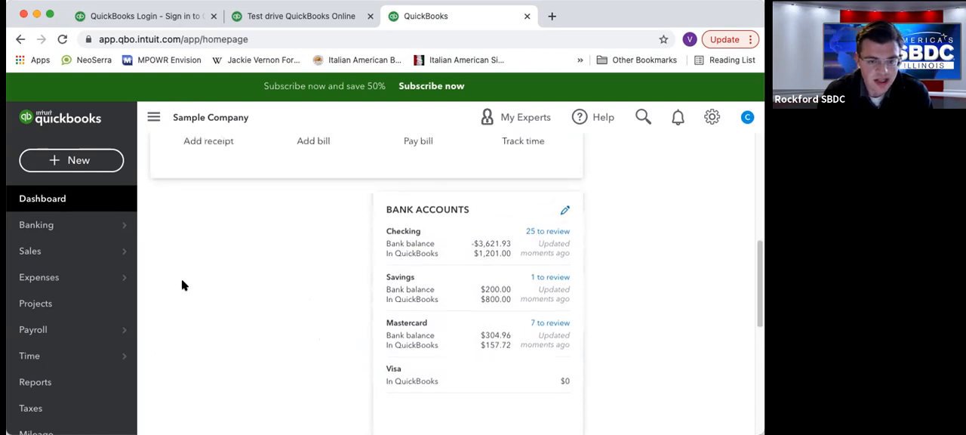
{"action": "scroll", "coordinate": [220, 270], "scroll_direction": "up", "scroll_amount": 4}
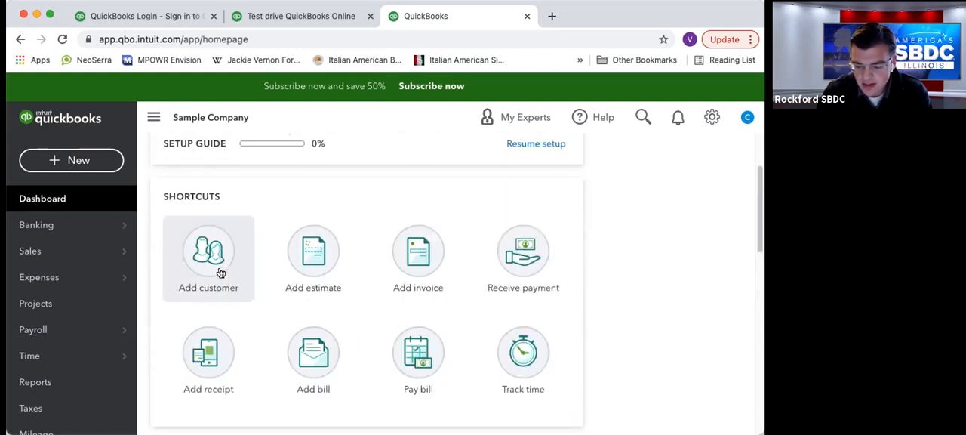
{"action": "scroll", "coordinate": [276, 270], "scroll_direction": "up", "scroll_amount": 3}
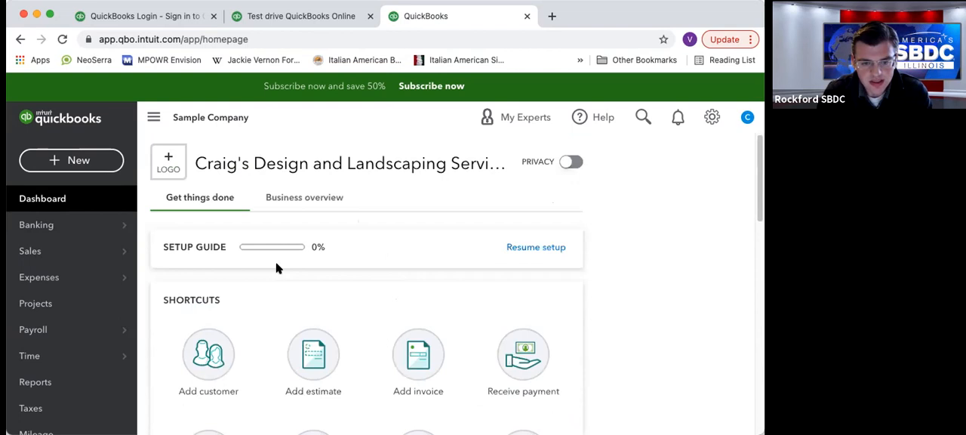
Look through the options for creating new transactions and the company settings, lists and tools options.
{"action": "left_click", "coordinate": [55, 166]}
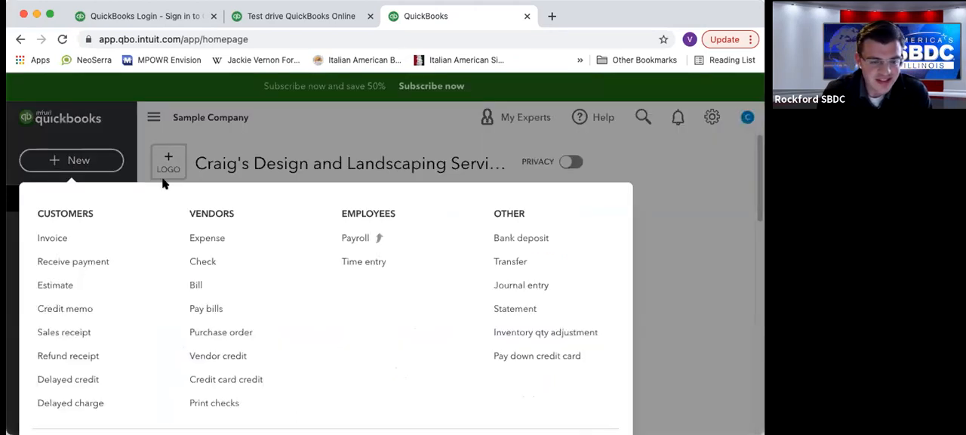
{"action": "left_click", "coordinate": [713, 117]}
{"action": "left_click", "coordinate": [712, 118]}
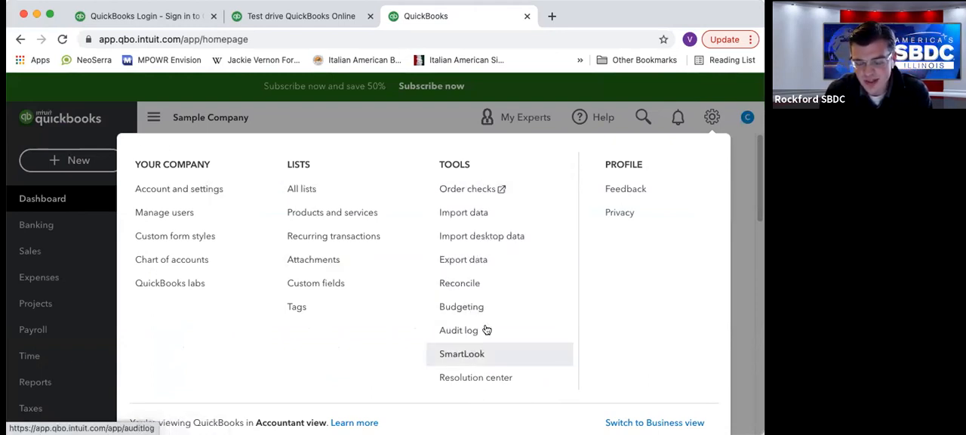
{"action": "left_click", "coordinate": [712, 120]}
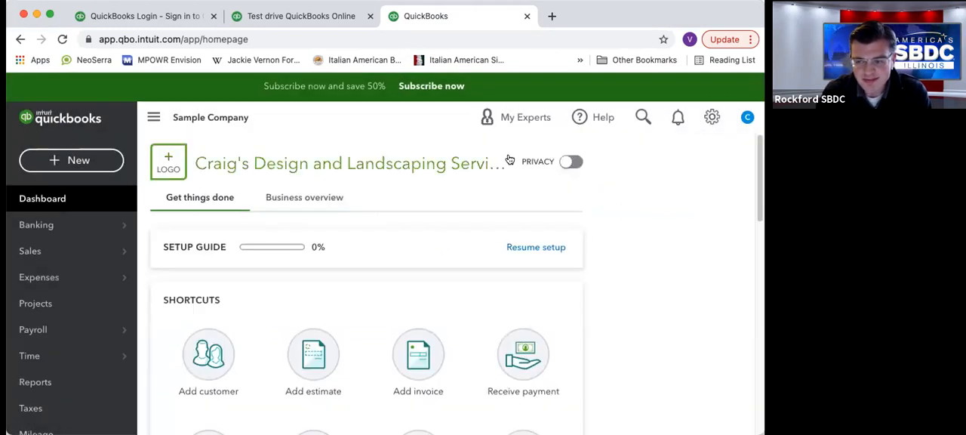
{"action": "left_click", "coordinate": [57, 167]}
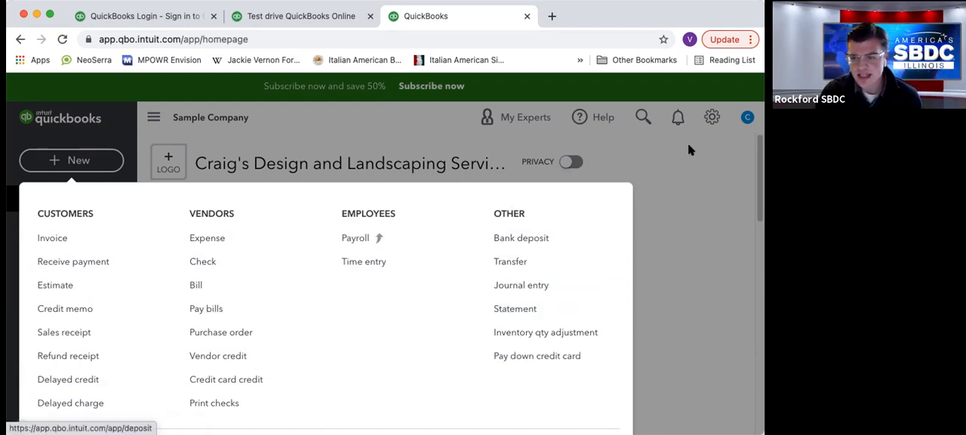
{"action": "left_click", "coordinate": [711, 117]}
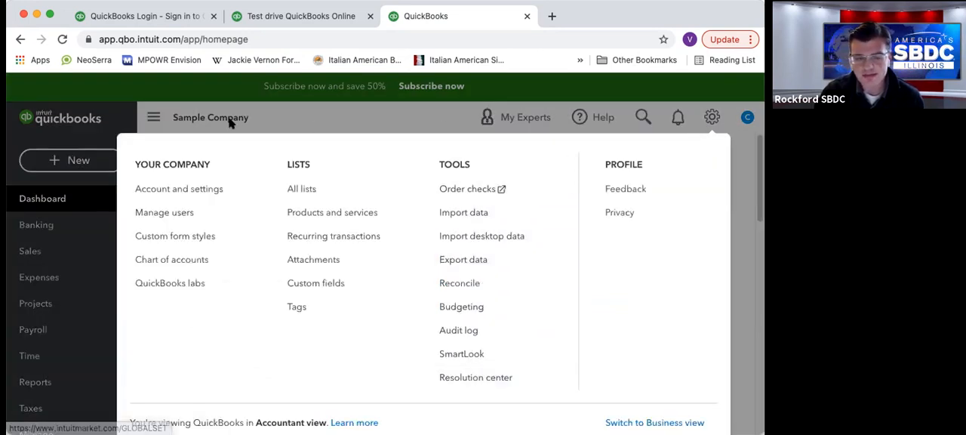
Look over the options for creating customer, vendor, employee and other transactions, and close them.
{"action": "left_click", "coordinate": [68, 160]}
{"action": "left_click", "coordinate": [68, 160]}
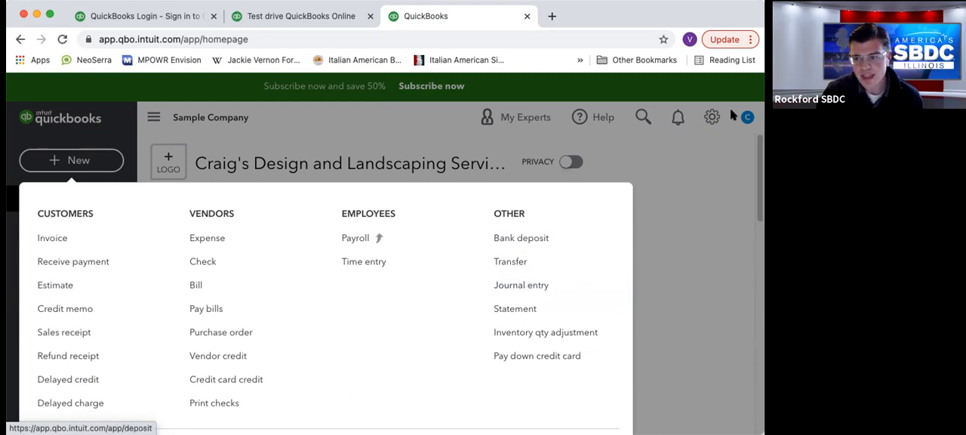
{"action": "left_click", "coordinate": [711, 124]}
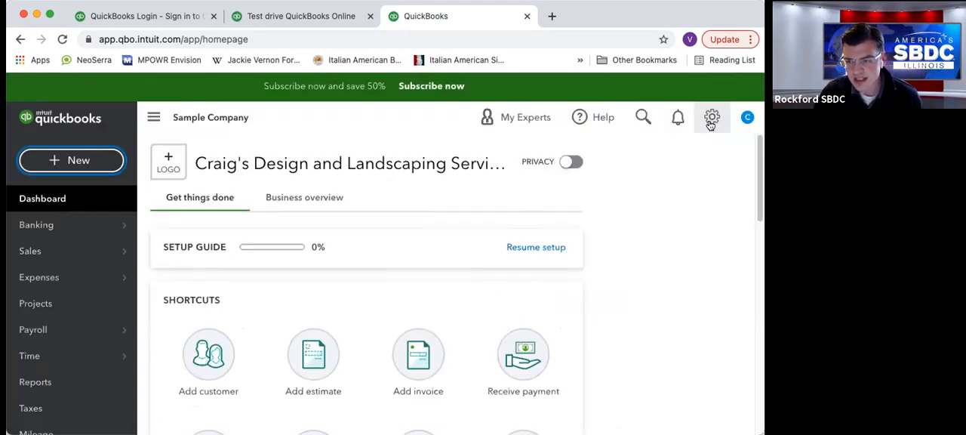
Open the company's Account and Settings page and view the tax form choices under Company type.
{"action": "left_click", "coordinate": [711, 118]}
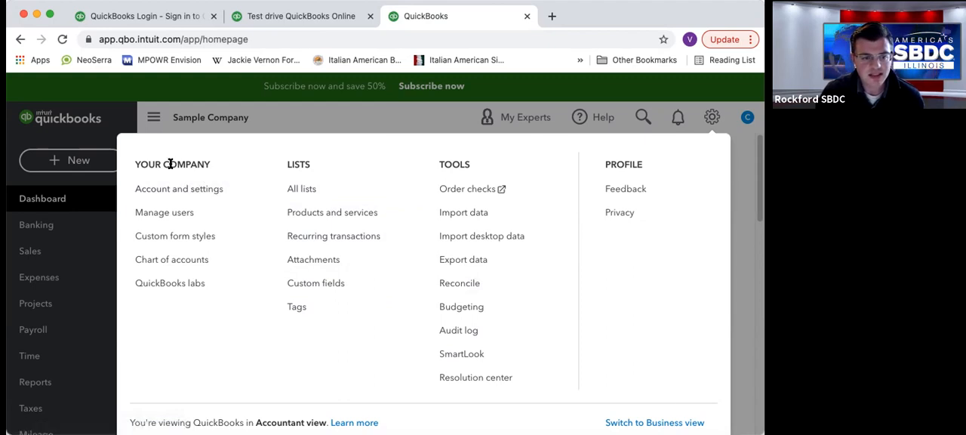
{"action": "left_click", "coordinate": [178, 191]}
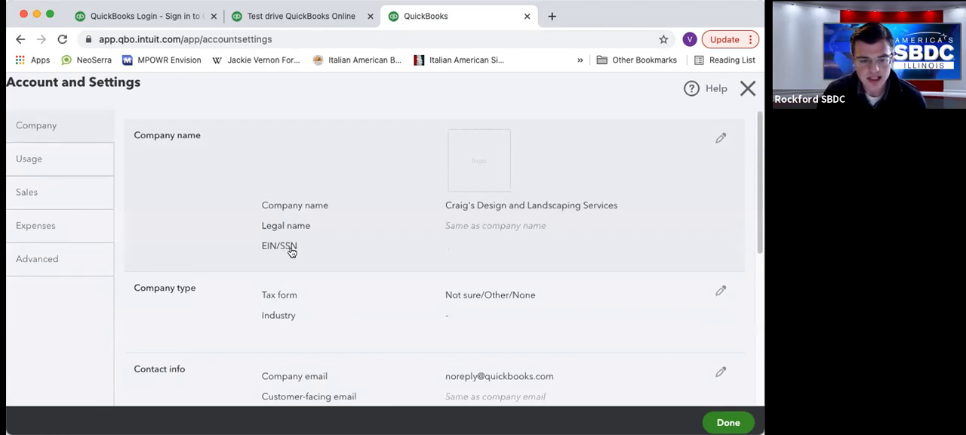
{"action": "scroll", "coordinate": [291, 253], "scroll_direction": "down", "scroll_amount": 2}
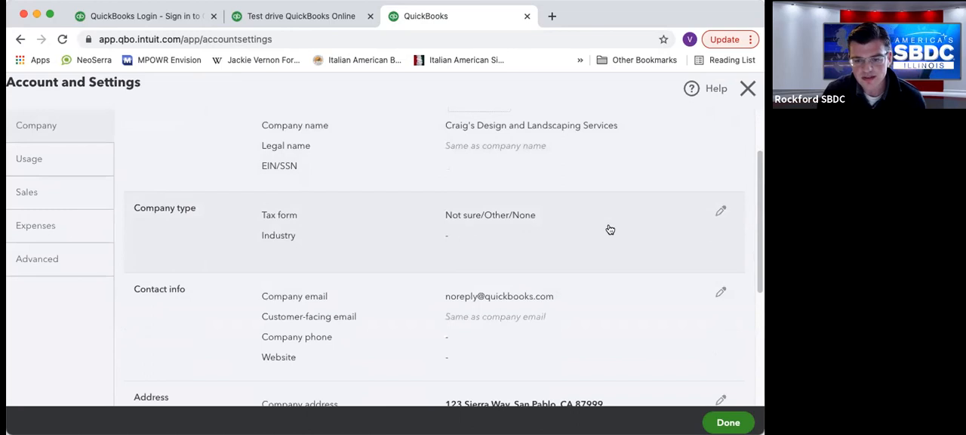
{"action": "left_click", "coordinate": [721, 212]}
{"action": "left_click", "coordinate": [550, 221]}
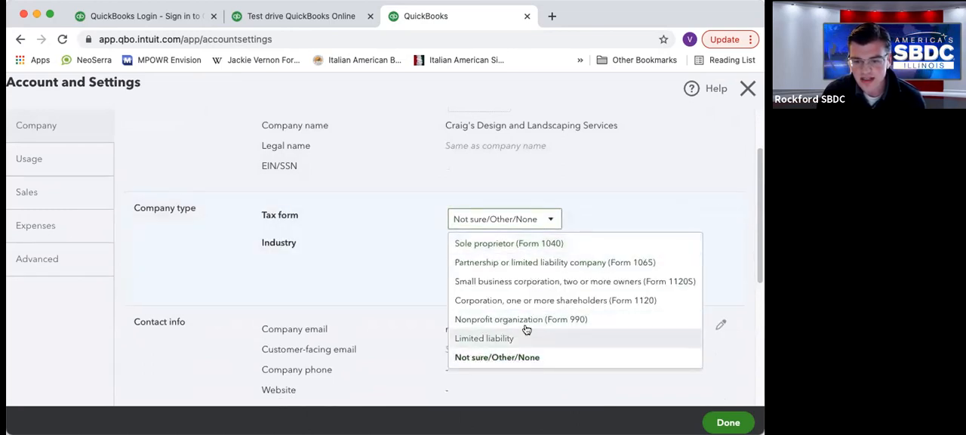
{"action": "left_click", "coordinate": [634, 209]}
Examine the company's contact, address and communication settings, and close Account and Settings.
{"action": "scroll", "coordinate": [521, 195], "scroll_direction": "down", "scroll_amount": 1}
{"action": "scroll", "coordinate": [521, 195], "scroll_direction": "down", "scroll_amount": 5}
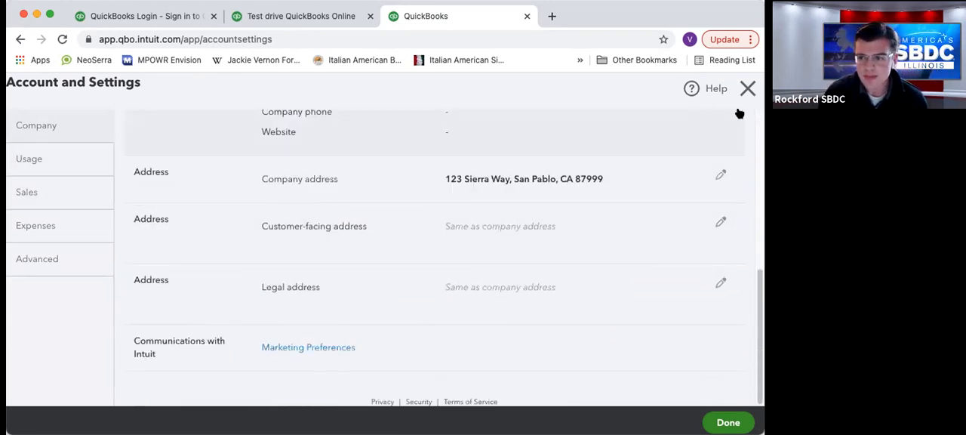
{"action": "left_click", "coordinate": [748, 89]}
Open the company's Manage users page and look over the navigation sections users could work with.
{"action": "left_click", "coordinate": [712, 117]}
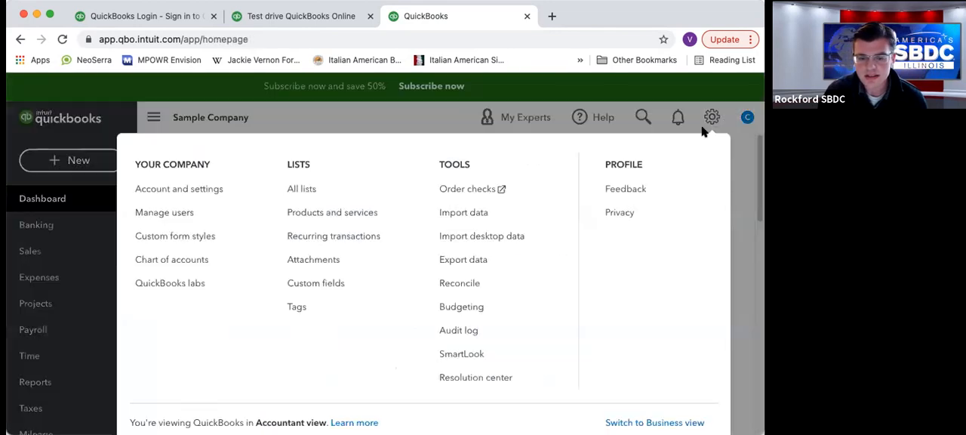
{"action": "left_click", "coordinate": [149, 214]}
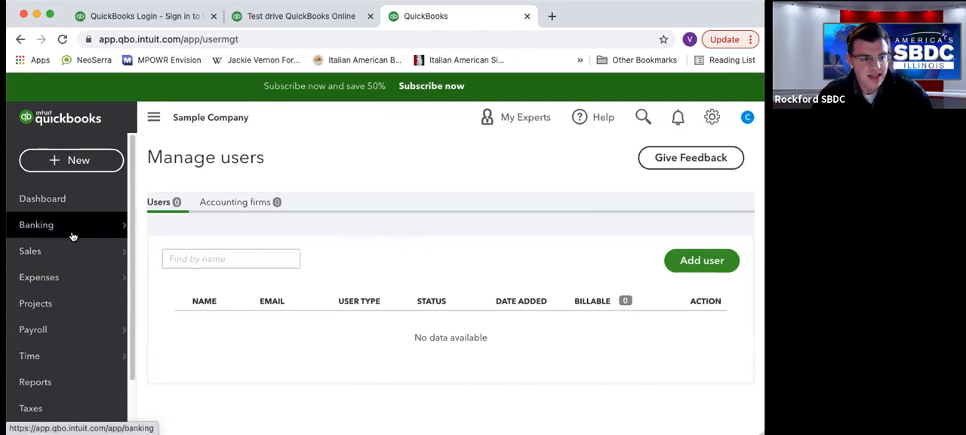
{"action": "mouse_move", "coordinate": [72, 233]}
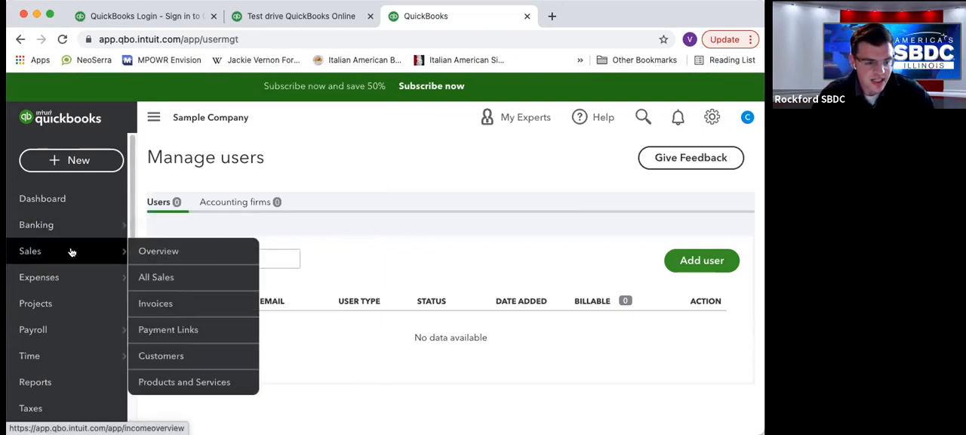
{"action": "mouse_move", "coordinate": [58, 357]}
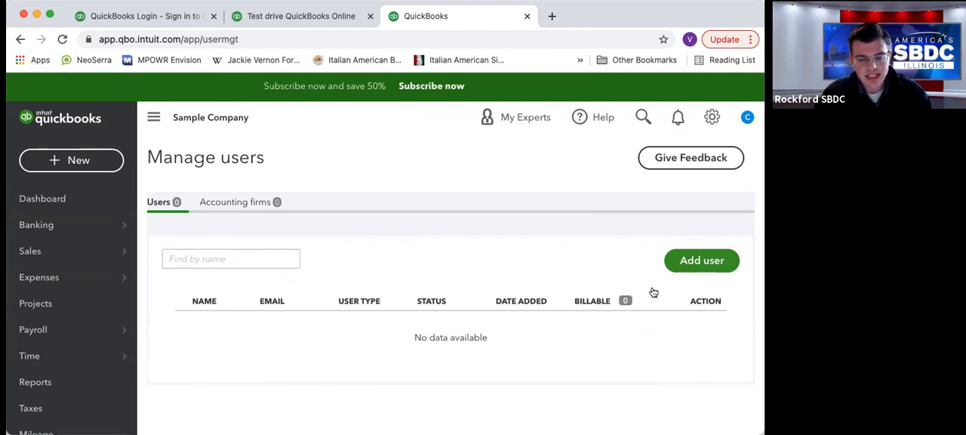
Start adding a user to examine the available user types, and leave without adding anyone.
{"action": "left_click", "coordinate": [690, 264]}
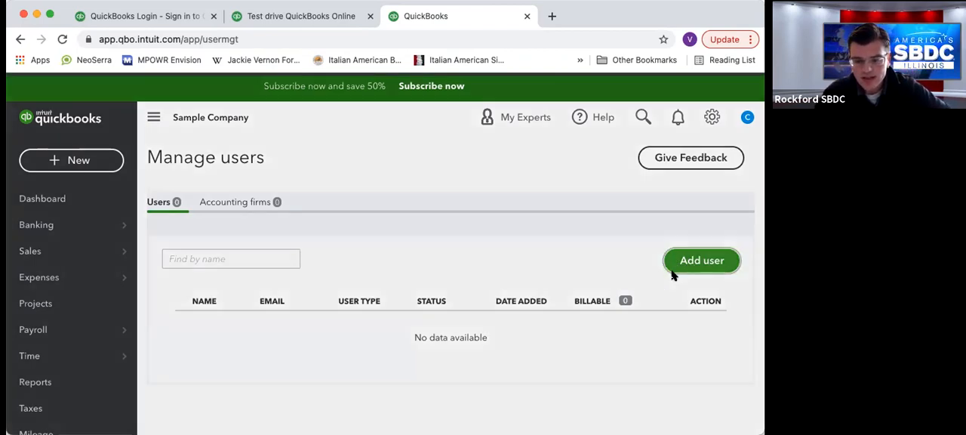
{"action": "scroll", "coordinate": [79, 169], "scroll_direction": "down", "scroll_amount": 1}
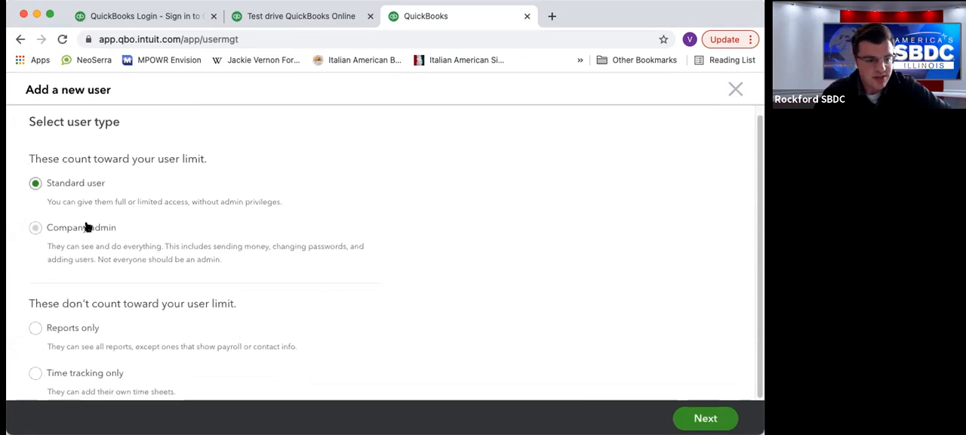
{"action": "scroll", "coordinate": [84, 189], "scroll_direction": "down", "scroll_amount": 1}
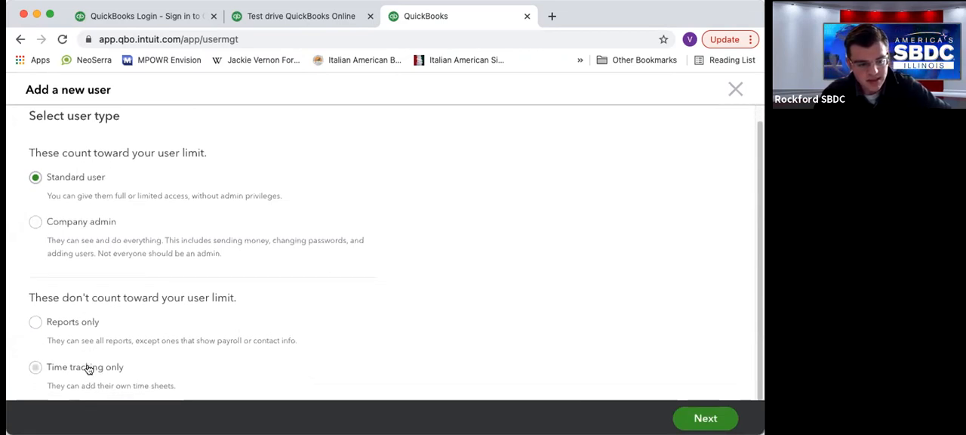
{"action": "left_click", "coordinate": [734, 89]}
Examine the Accounting firms section of Manage users and its option for inviting an accountant by email.
{"action": "left_click", "coordinate": [261, 206]}
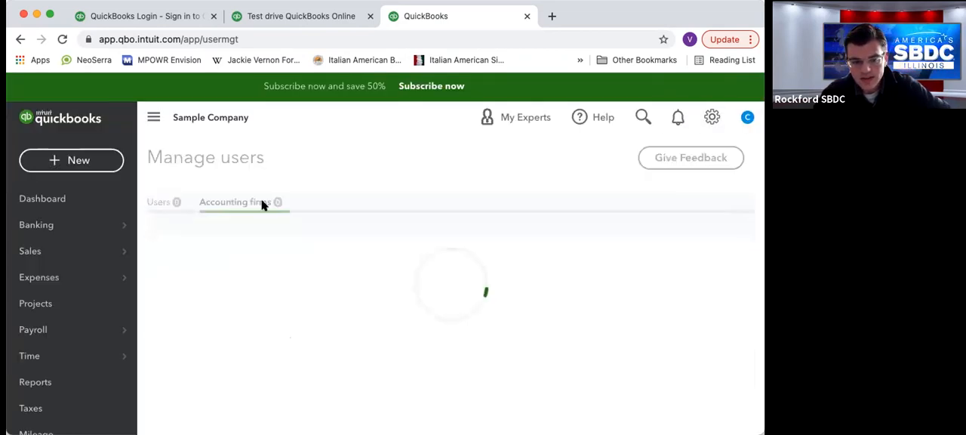
{"action": "scroll", "coordinate": [421, 173], "scroll_direction": "down", "scroll_amount": 1}
{"action": "scroll", "coordinate": [421, 173], "scroll_direction": "down", "scroll_amount": 3}
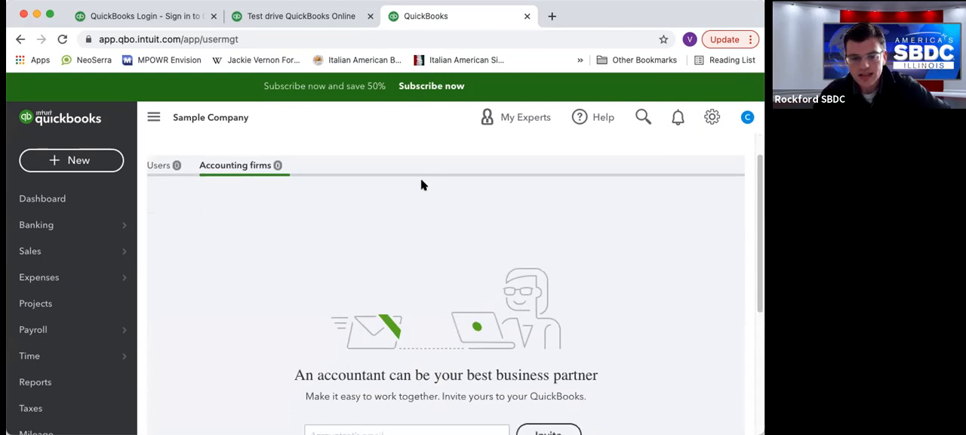
{"action": "scroll", "coordinate": [359, 304], "scroll_direction": "down", "scroll_amount": 2}
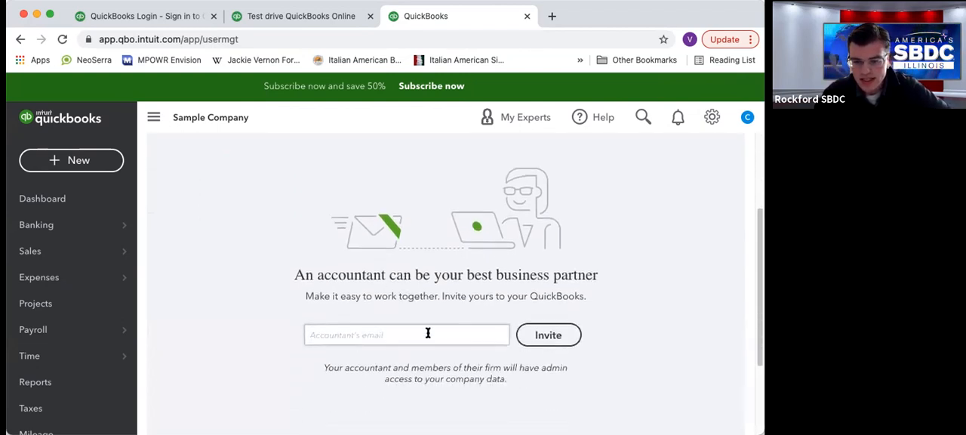
{"action": "scroll", "coordinate": [428, 333], "scroll_direction": "up", "scroll_amount": 1}
{"action": "scroll", "coordinate": [435, 330], "scroll_direction": "up", "scroll_amount": 3}
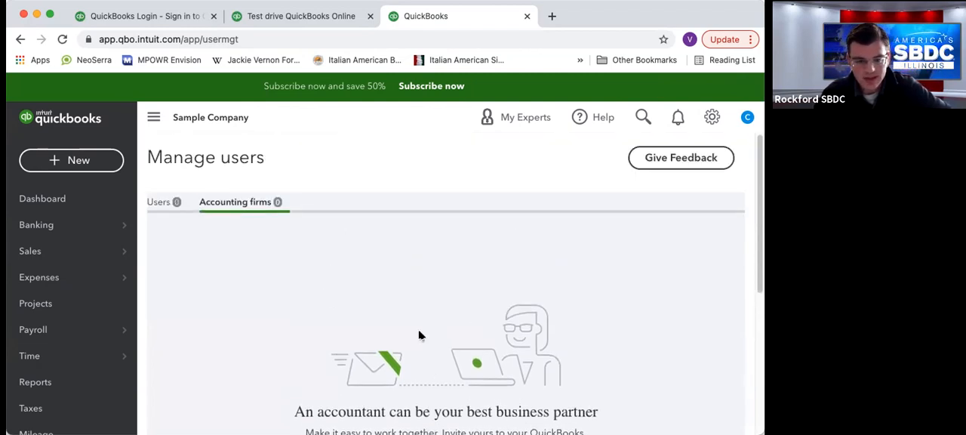
Return to the dashboard and look over the company settings options, including Chart of accounts.
{"action": "left_click", "coordinate": [72, 203]}
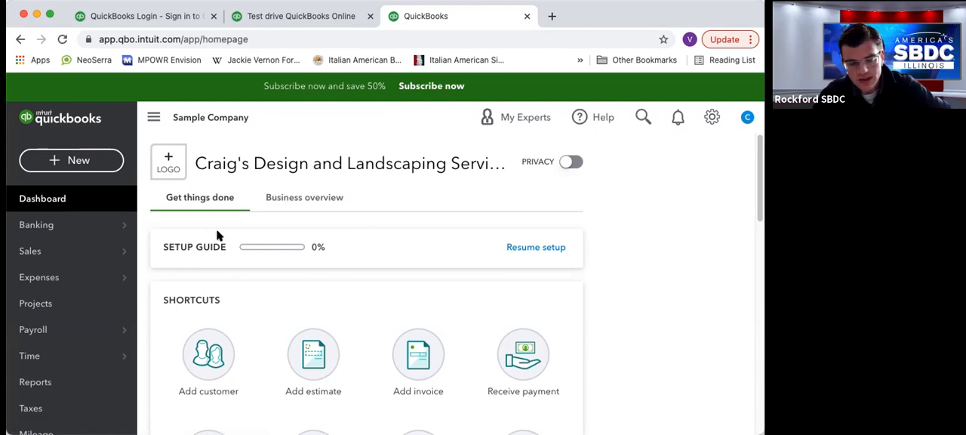
{"action": "scroll", "coordinate": [212, 234], "scroll_direction": "down", "scroll_amount": 3}
{"action": "scroll", "coordinate": [208, 234], "scroll_direction": "up", "scroll_amount": 3}
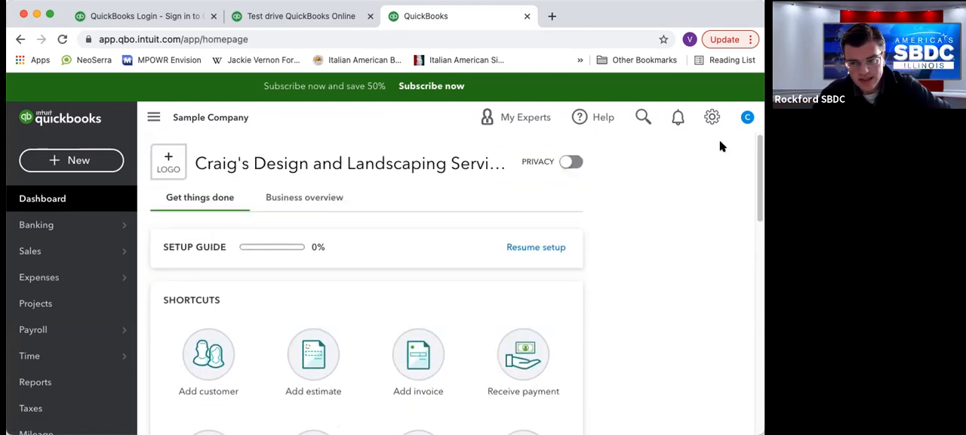
{"action": "left_click", "coordinate": [712, 117]}
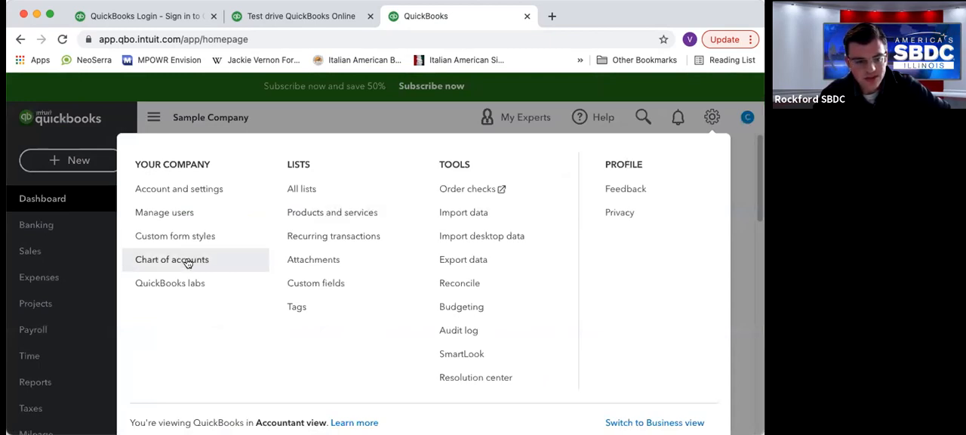
{"action": "left_click", "coordinate": [262, 133]}
Open the Chart of Accounts from the Accounting section and display its full account list.
{"action": "scroll", "coordinate": [87, 302], "scroll_direction": "down", "scroll_amount": 2}
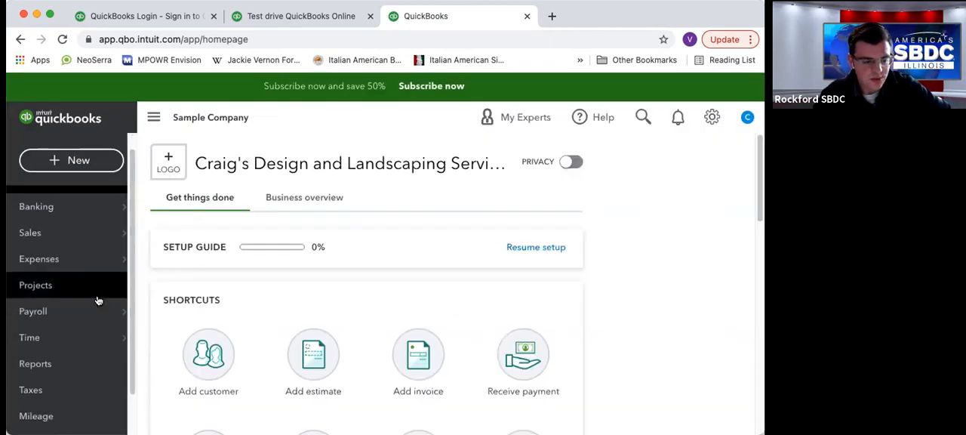
{"action": "mouse_move", "coordinate": [86, 399]}
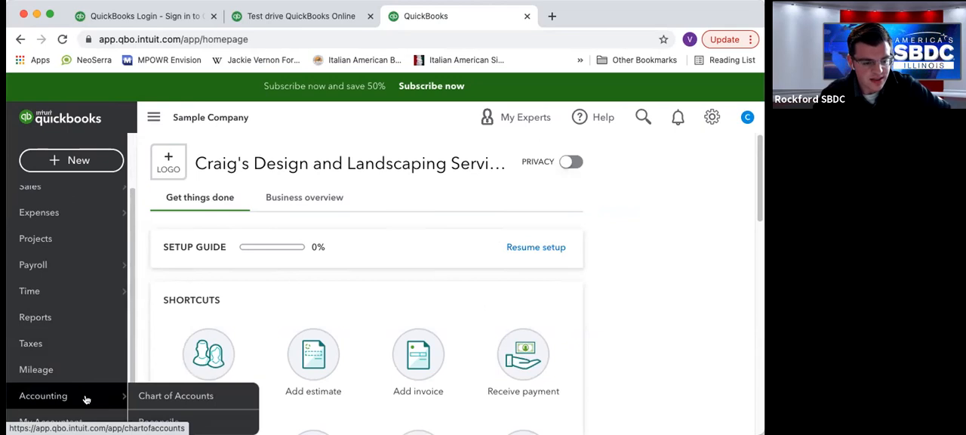
{"action": "left_click", "coordinate": [144, 396]}
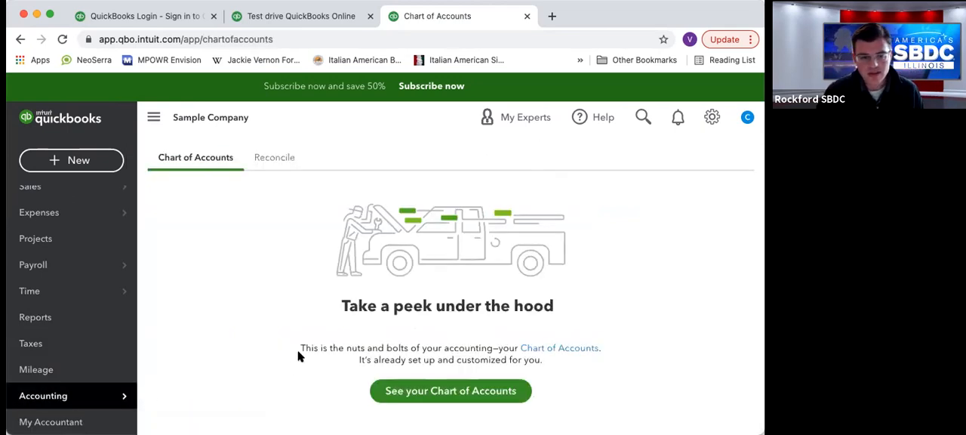
{"action": "left_click", "coordinate": [464, 398]}
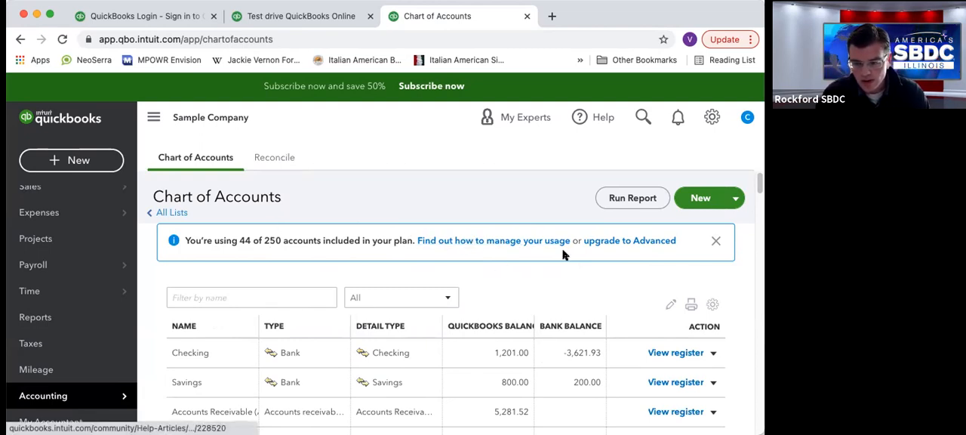
Examine the account list's names, types, detail types and balances in the Chart of Accounts.
{"action": "scroll", "coordinate": [348, 200], "scroll_direction": "down", "scroll_amount": 1}
{"action": "scroll", "coordinate": [339, 202], "scroll_direction": "down", "scroll_amount": 2}
{"action": "scroll", "coordinate": [338, 202], "scroll_direction": "down", "scroll_amount": 1}
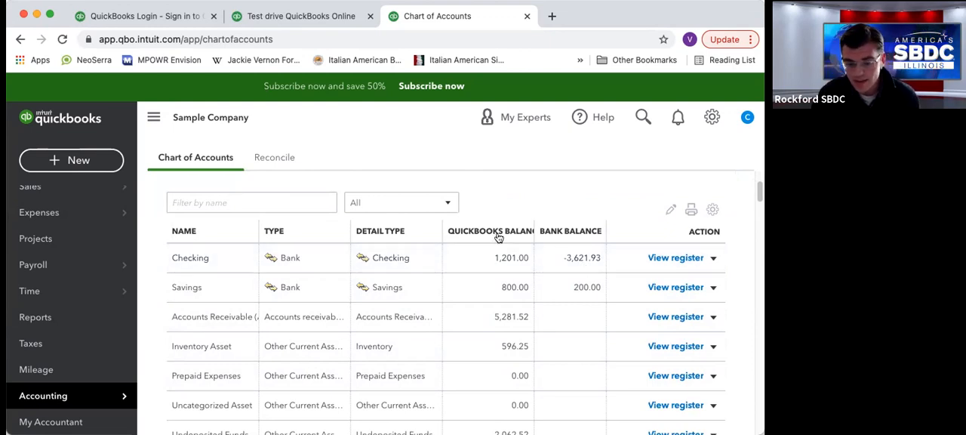
{"action": "scroll", "coordinate": [479, 226], "scroll_direction": "down", "scroll_amount": 1}
{"action": "scroll", "coordinate": [479, 224], "scroll_direction": "down", "scroll_amount": 5}
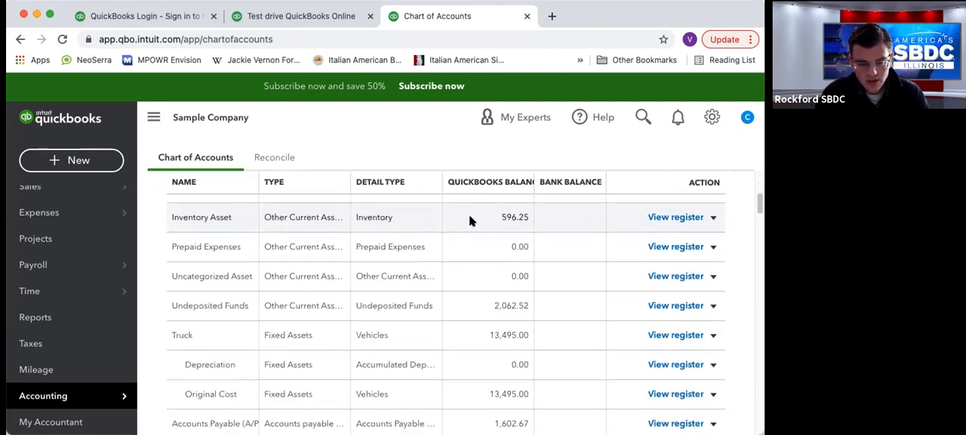
{"action": "scroll", "coordinate": [468, 219], "scroll_direction": "down", "scroll_amount": 5}
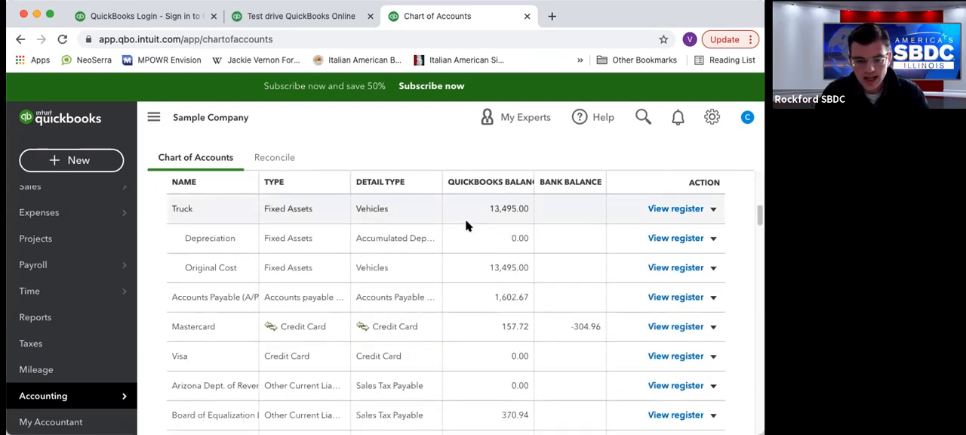
{"action": "scroll", "coordinate": [464, 231], "scroll_direction": "up", "scroll_amount": 10}
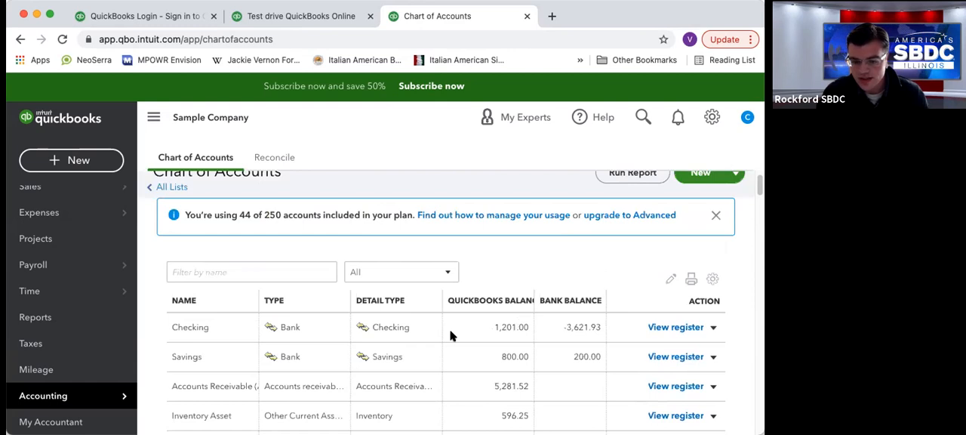
Examine the Checking account's register entries and the options for creating new transactions.
{"action": "left_click", "coordinate": [675, 330]}
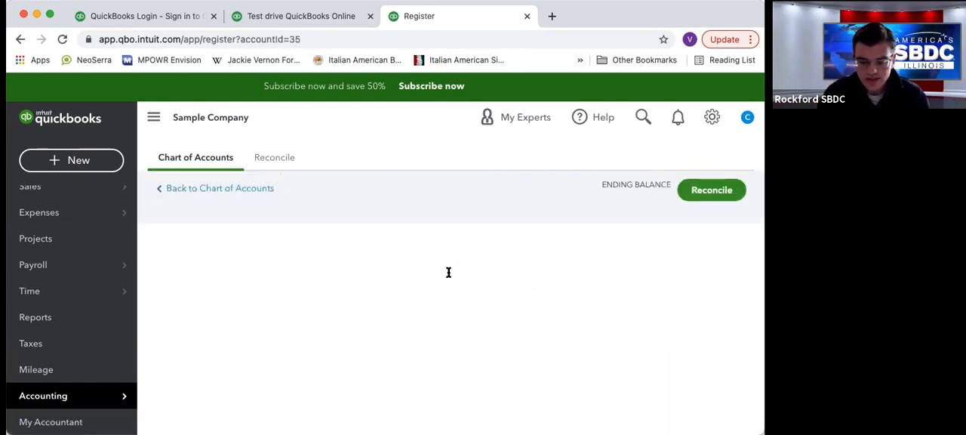
{"action": "left_click", "coordinate": [310, 312]}
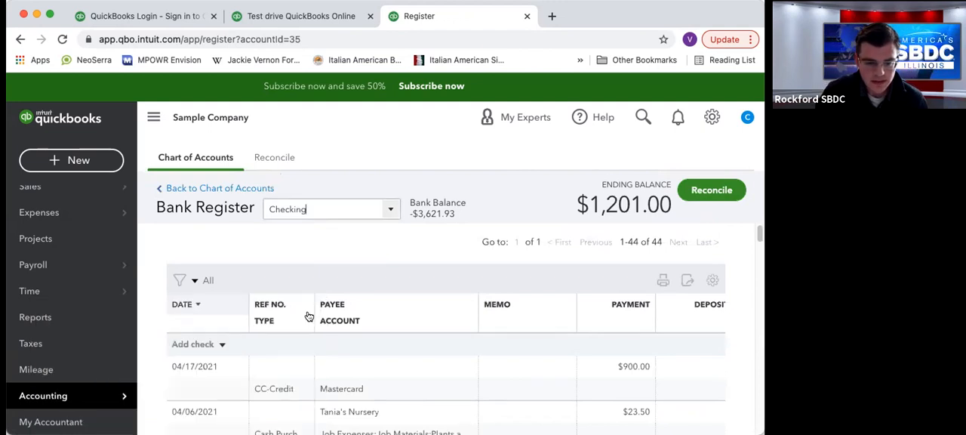
{"action": "scroll", "coordinate": [500, 257], "scroll_direction": "down", "scroll_amount": 1}
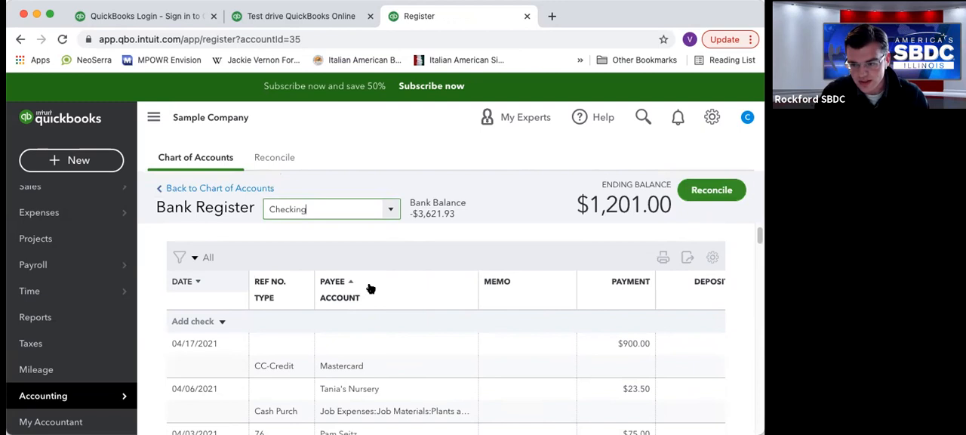
{"action": "scroll", "coordinate": [370, 288], "scroll_direction": "down", "scroll_amount": 1}
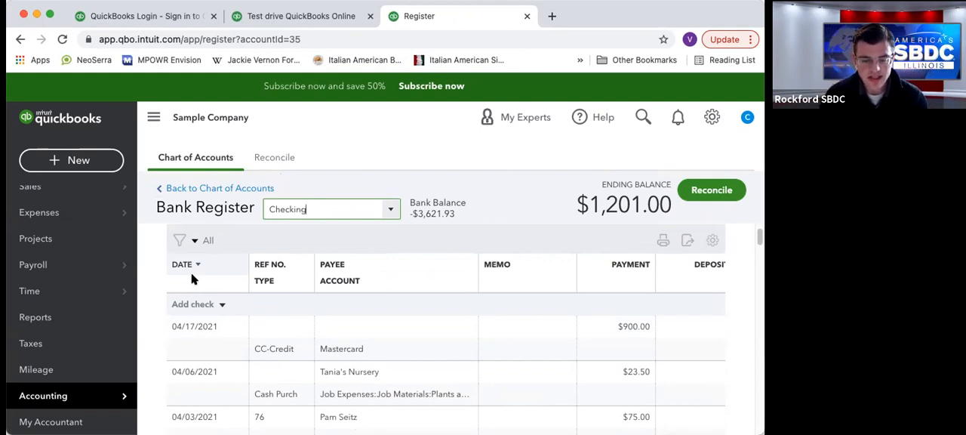
{"action": "left_click", "coordinate": [89, 161]}
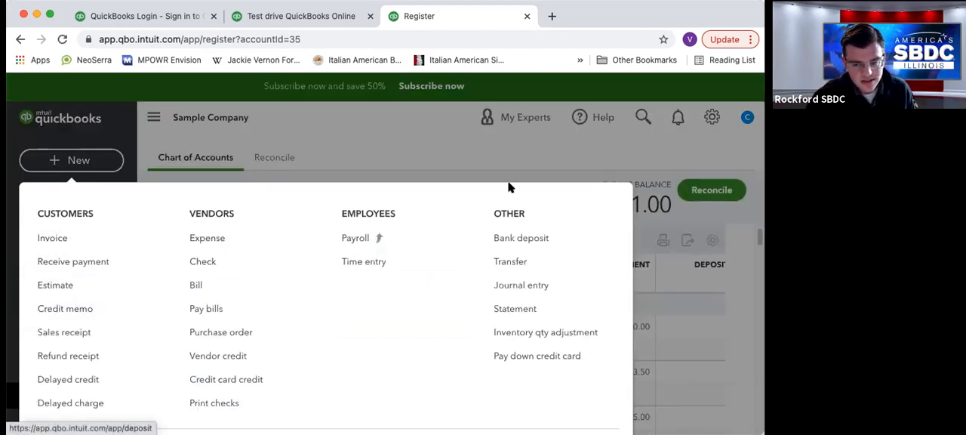
{"action": "key", "text": "Escape"}
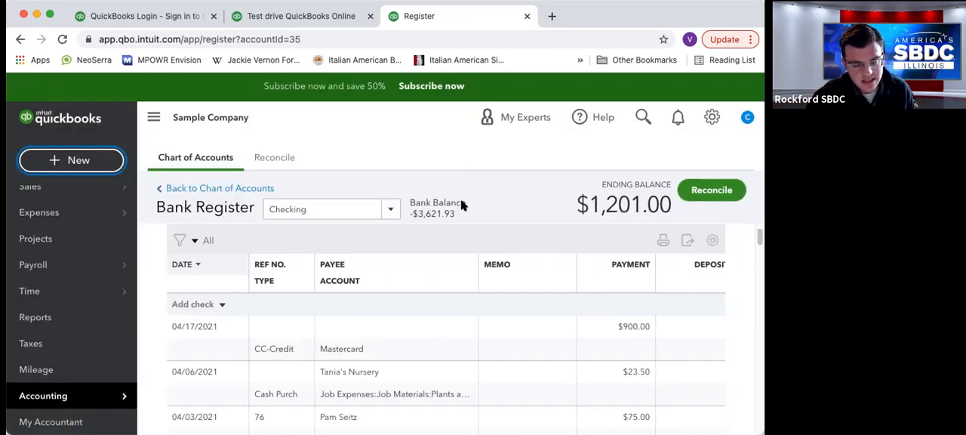
Start a new check entry in the Checking register and compare its reference number with the earlier transactions.
{"action": "left_click", "coordinate": [221, 305]}
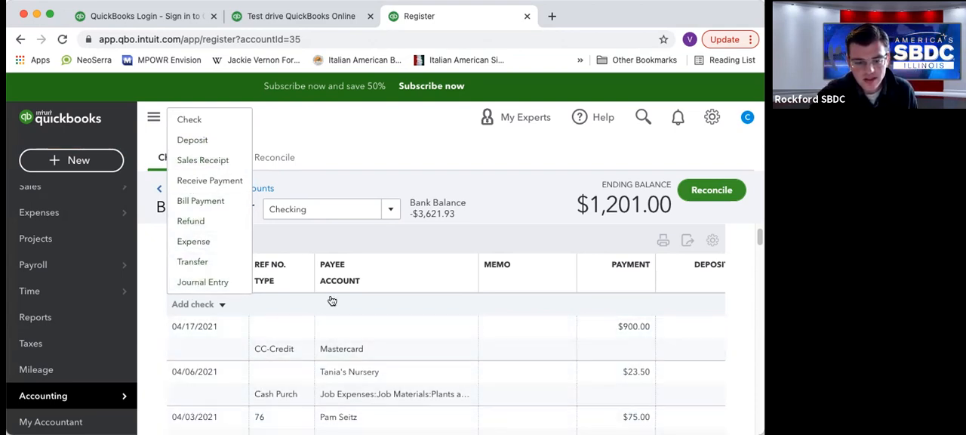
{"action": "left_click", "coordinate": [372, 248]}
{"action": "left_click", "coordinate": [223, 306]}
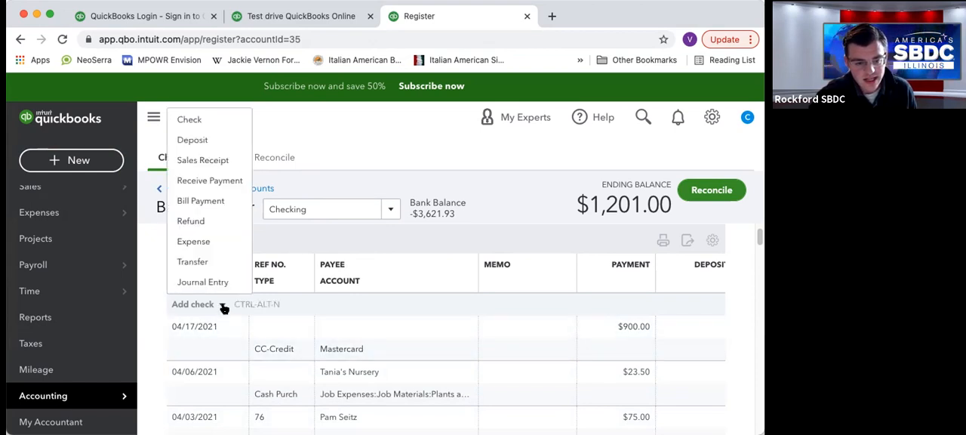
{"action": "left_click", "coordinate": [192, 120]}
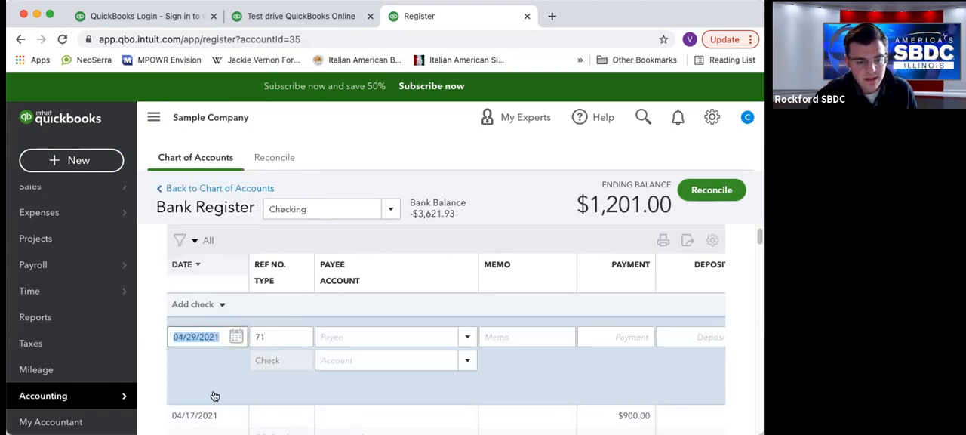
{"action": "left_click", "coordinate": [272, 333]}
{"action": "scroll", "coordinate": [268, 334], "scroll_direction": "down", "scroll_amount": 2}
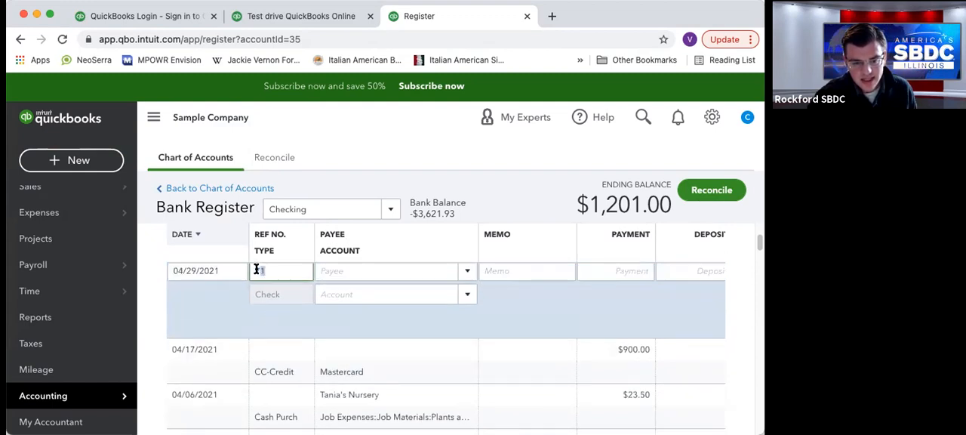
{"action": "scroll", "coordinate": [290, 309], "scroll_direction": "down", "scroll_amount": 3}
{"action": "scroll", "coordinate": [287, 340], "scroll_direction": "down", "scroll_amount": 4}
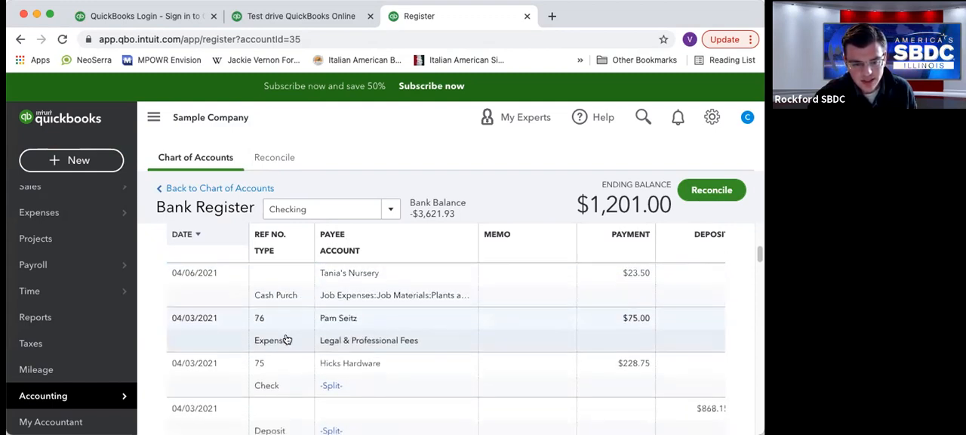
Choose the vendor Cal Telephone as the payee of the new check.
{"action": "left_click", "coordinate": [274, 378]}
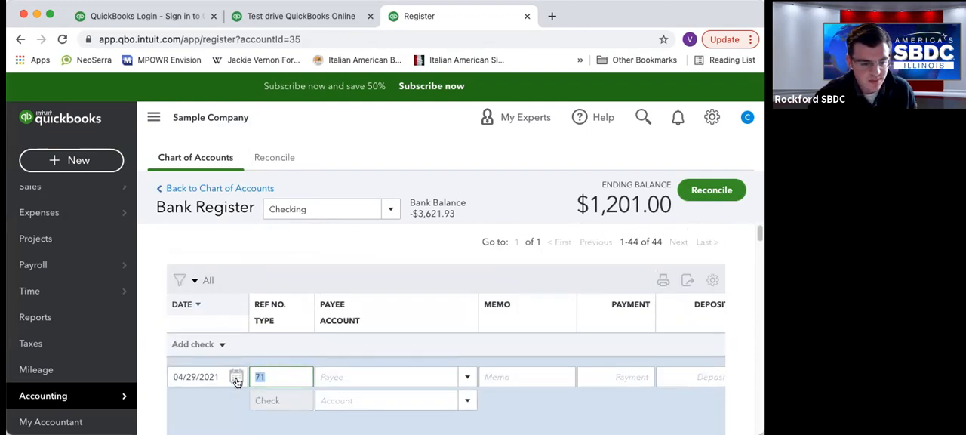
{"action": "left_click", "coordinate": [208, 376]}
{"action": "left_click", "coordinate": [266, 375]}
{"action": "left_click", "coordinate": [345, 375]}
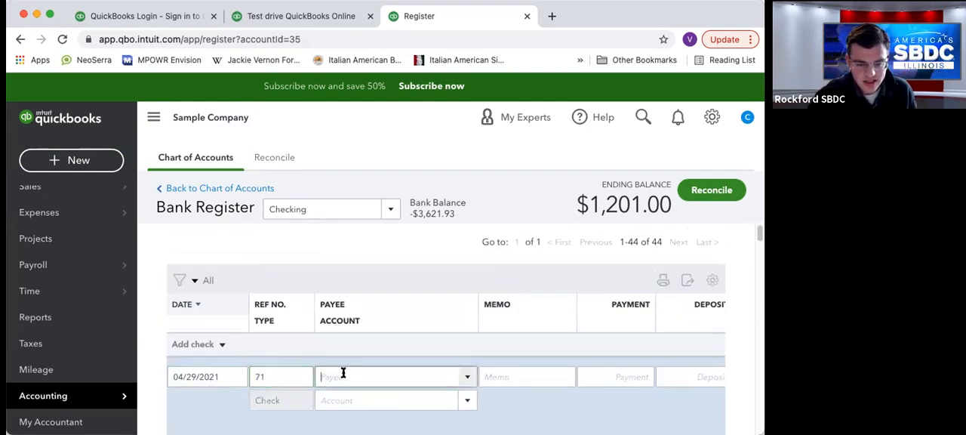
{"action": "left_click", "coordinate": [464, 377]}
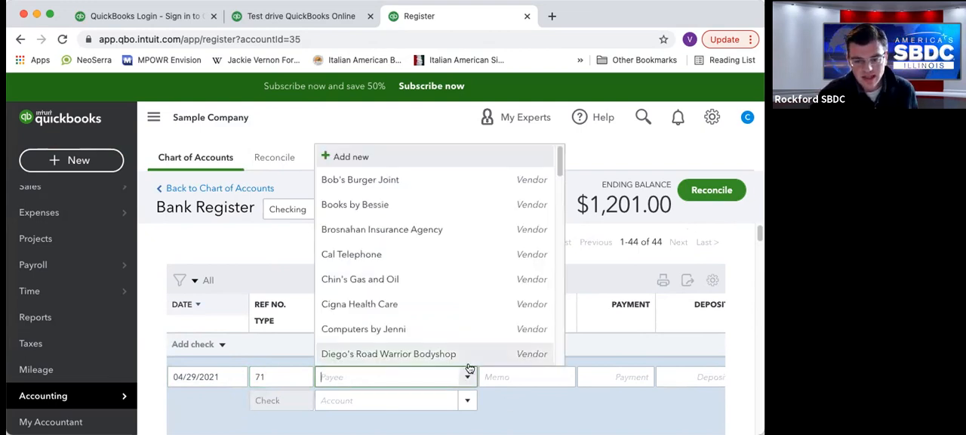
{"action": "left_click", "coordinate": [382, 260]}
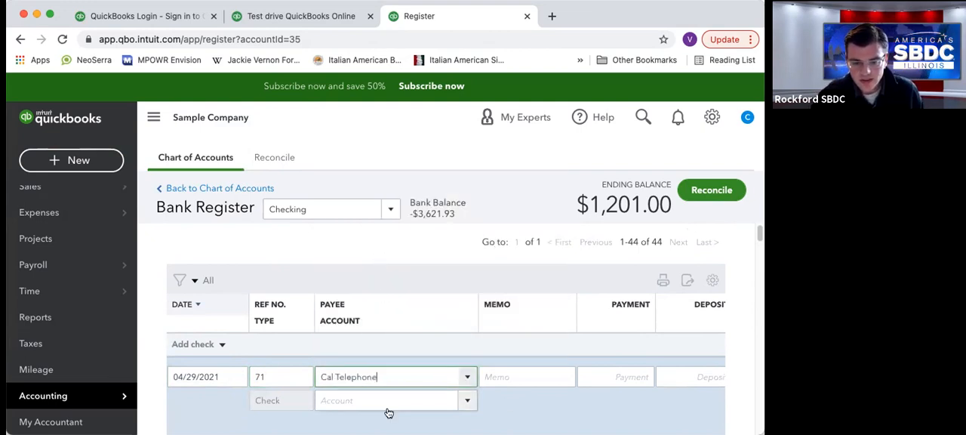
Enter the memo "test" and a payment amount of 25.00 for the check.
{"action": "left_click", "coordinate": [521, 379]}
{"action": "type", "text": "test"}
{"action": "left_click", "coordinate": [624, 385]}
{"action": "type", "text": "25"}
{"action": "key", "text": "Tab"}
Look through the expense accounts for the check and start adding a new account named Cell Phone.
{"action": "left_click", "coordinate": [450, 403]}
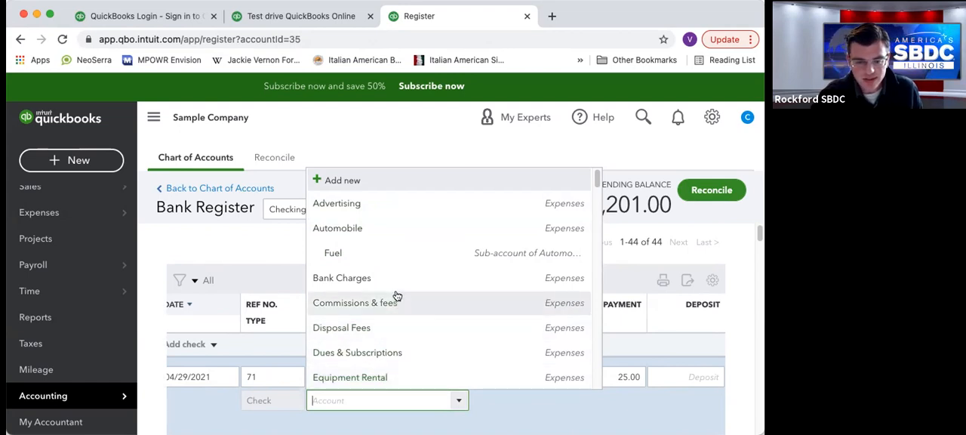
{"action": "scroll", "coordinate": [445, 277], "scroll_direction": "down", "scroll_amount": 1}
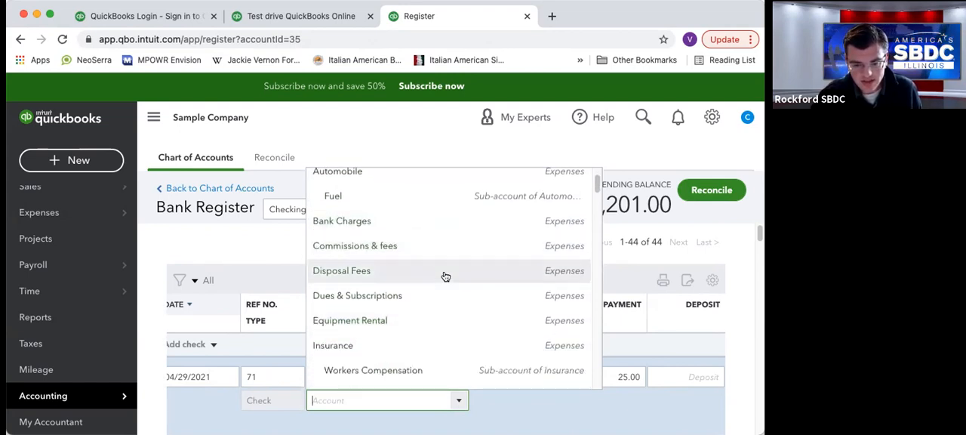
{"action": "scroll", "coordinate": [444, 276], "scroll_direction": "down", "scroll_amount": 4}
{"action": "left_click", "coordinate": [484, 407]}
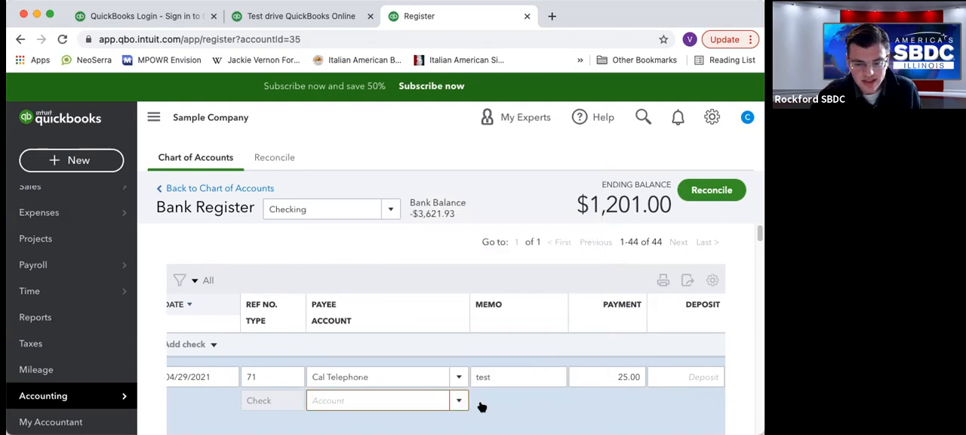
{"action": "left_click", "coordinate": [459, 400]}
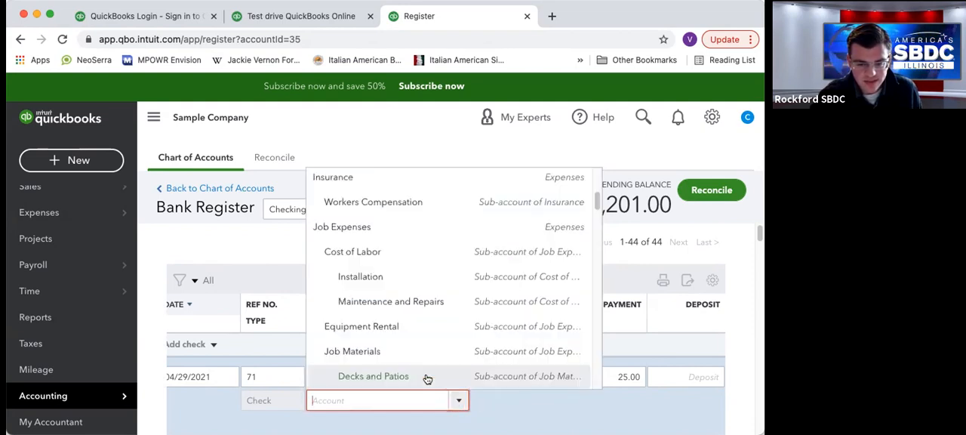
{"action": "scroll", "coordinate": [413, 303], "scroll_direction": "down", "scroll_amount": 3}
{"action": "scroll", "coordinate": [413, 303], "scroll_direction": "down", "scroll_amount": 5}
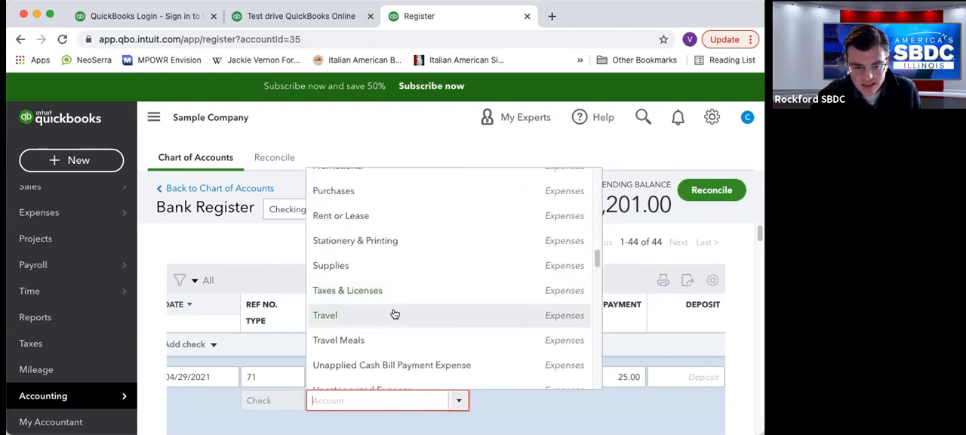
{"action": "scroll", "coordinate": [379, 298], "scroll_direction": "down", "scroll_amount": 5}
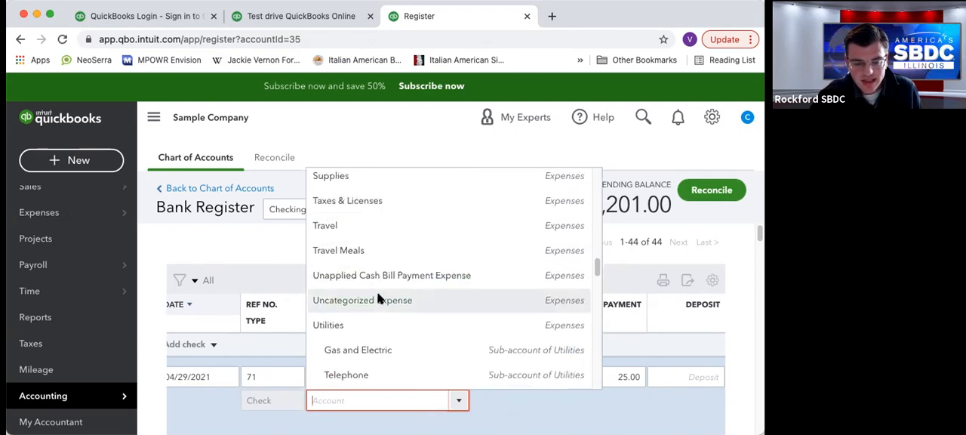
{"action": "scroll", "coordinate": [374, 283], "scroll_direction": "up", "scroll_amount": 12}
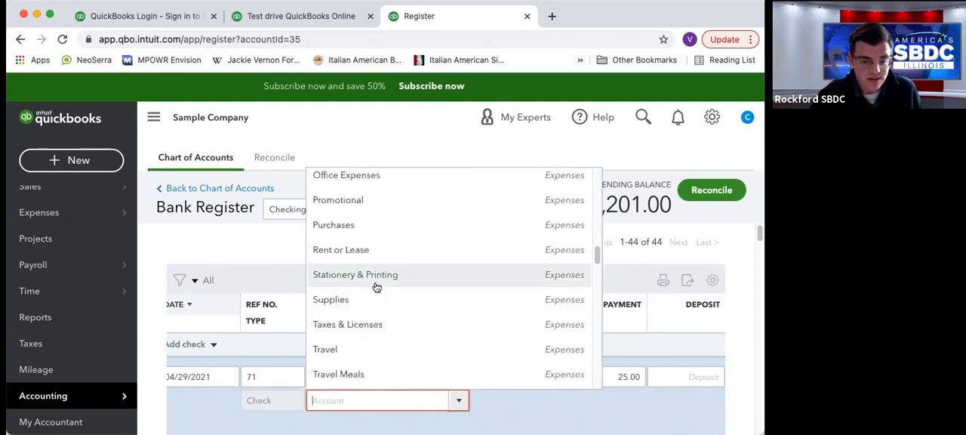
{"action": "type", "text": "Cell Phone"}
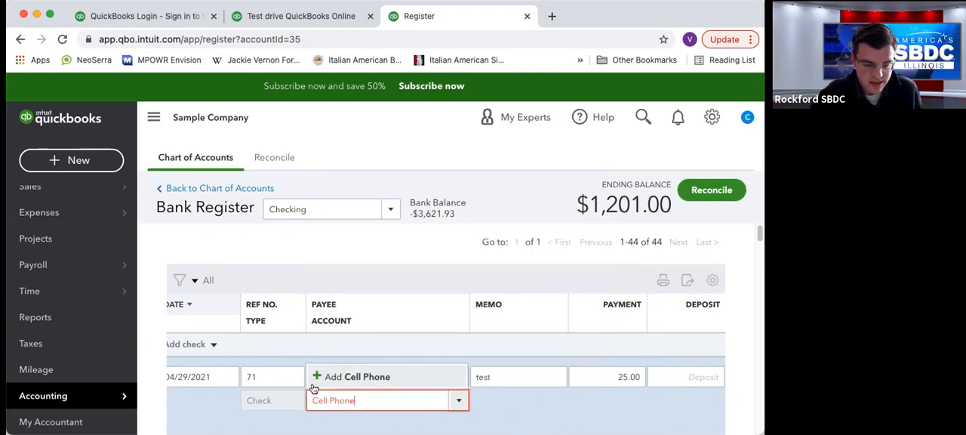
{"action": "left_click", "coordinate": [370, 382]}
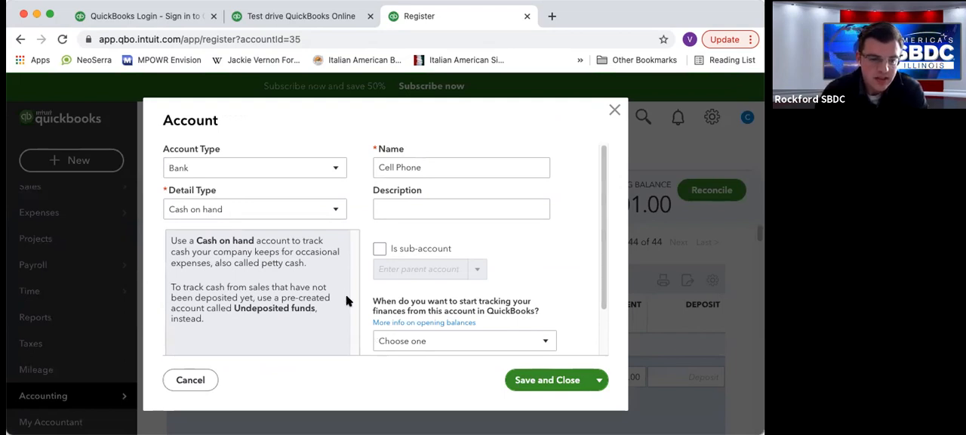
Set the new account's type to Expenses and its detail type to Office/General Administrative Expenses.
{"action": "left_click", "coordinate": [337, 168]}
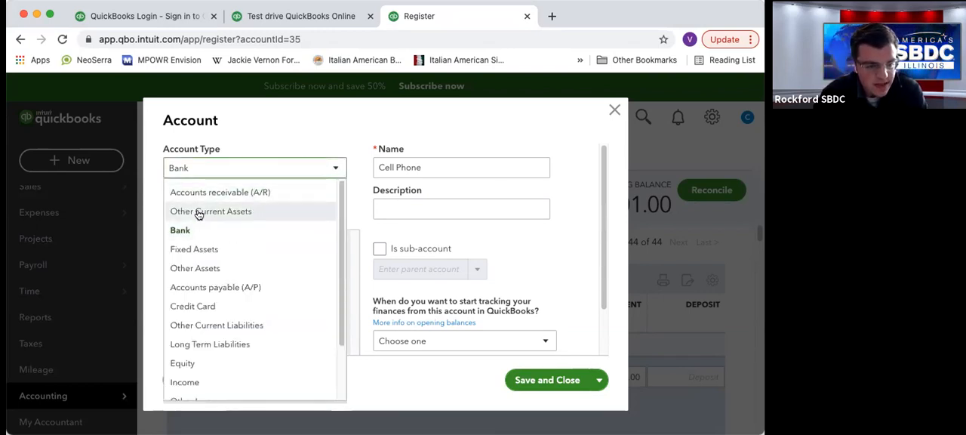
{"action": "scroll", "coordinate": [194, 213], "scroll_direction": "down", "scroll_amount": 4}
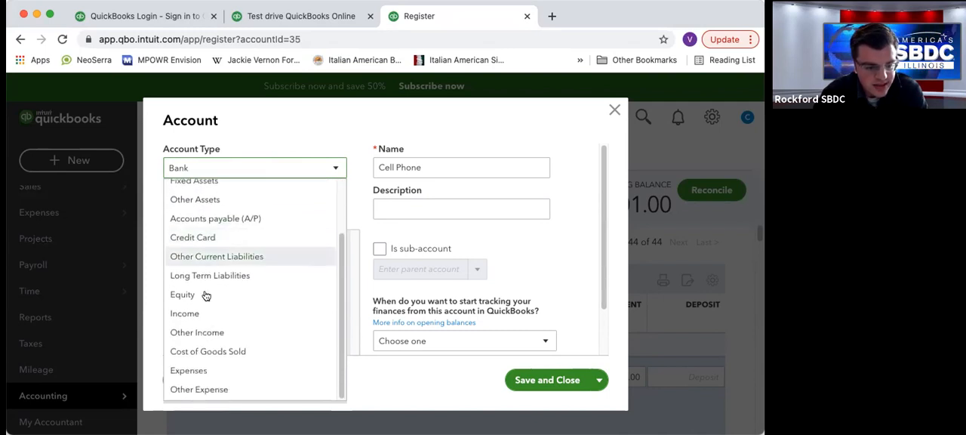
{"action": "left_click", "coordinate": [201, 369]}
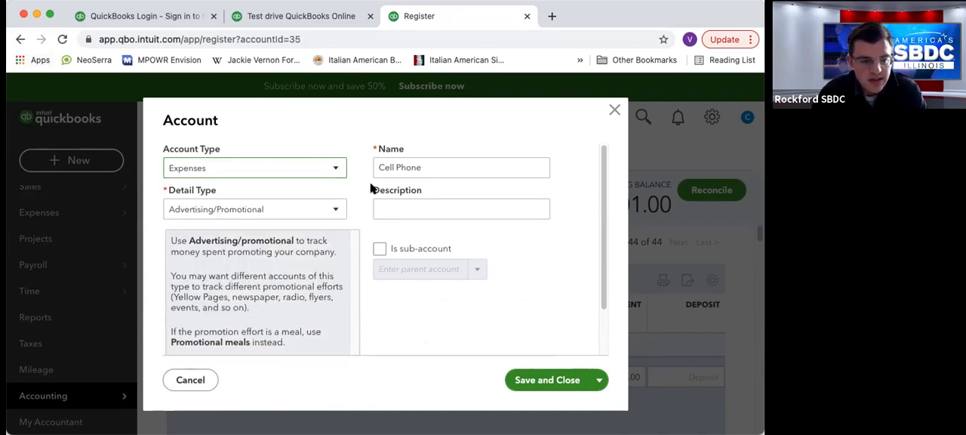
{"action": "left_click", "coordinate": [216, 212]}
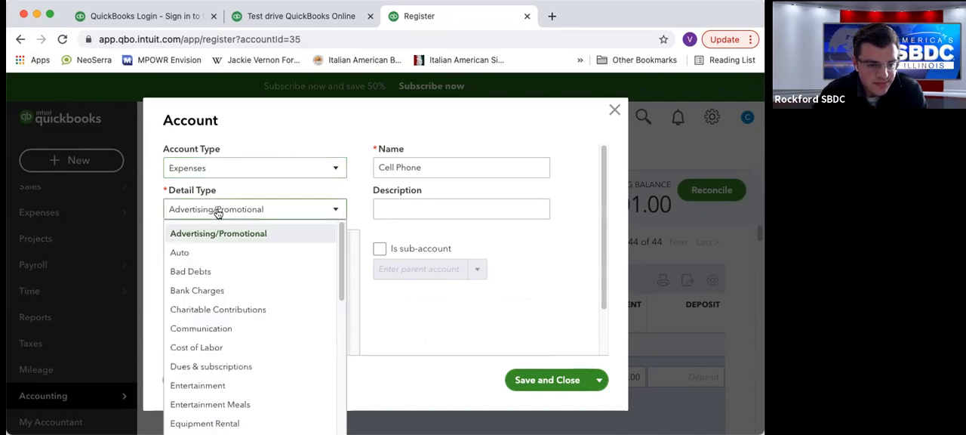
{"action": "scroll", "coordinate": [217, 314], "scroll_direction": "down", "scroll_amount": 1}
{"action": "scroll", "coordinate": [216, 313], "scroll_direction": "down", "scroll_amount": 5}
{"action": "scroll", "coordinate": [217, 313], "scroll_direction": "down", "scroll_amount": 3}
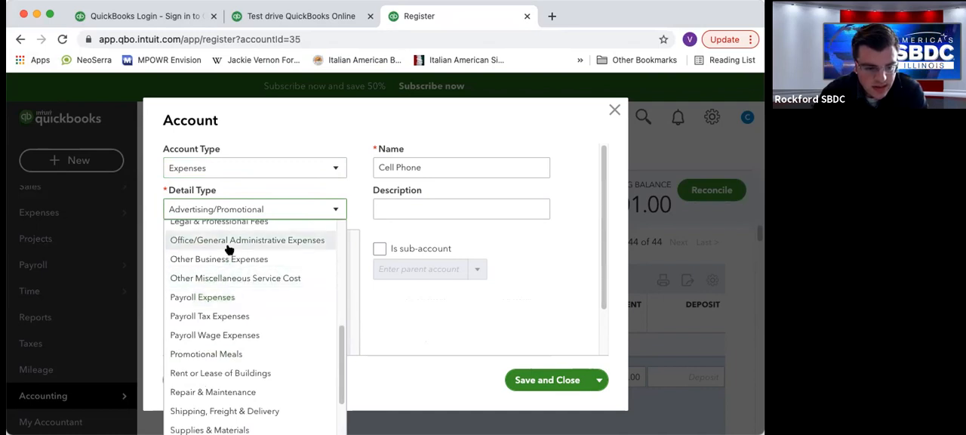
{"action": "left_click", "coordinate": [229, 243]}
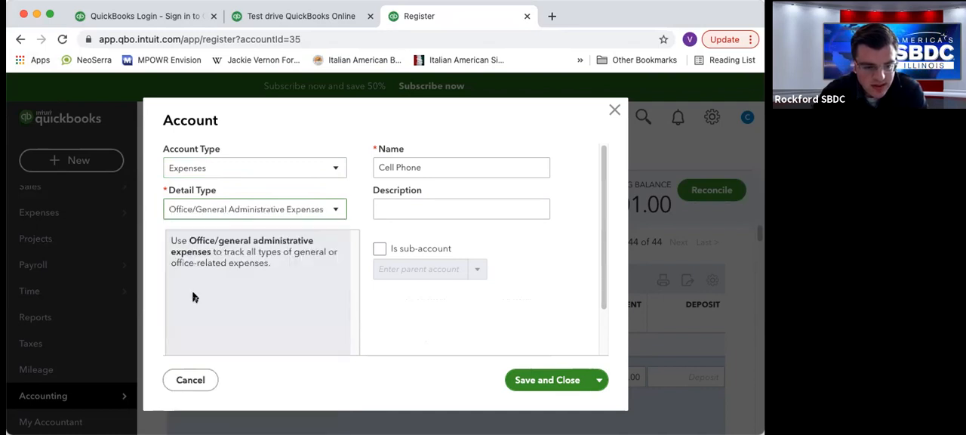
Review the other available detail types, keep Office/General Administrative Expenses, and look over the account's name and description fields.
{"action": "left_click", "coordinate": [335, 215]}
{"action": "scroll", "coordinate": [296, 324], "scroll_direction": "down", "scroll_amount": 3}
{"action": "scroll", "coordinate": [250, 379], "scroll_direction": "down", "scroll_amount": 1}
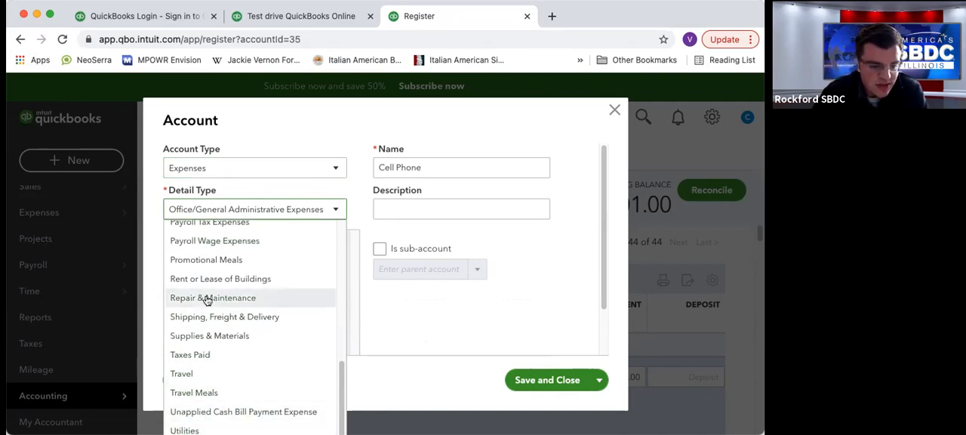
{"action": "scroll", "coordinate": [198, 281], "scroll_direction": "up", "scroll_amount": 3}
{"action": "scroll", "coordinate": [197, 281], "scroll_direction": "up", "scroll_amount": 2}
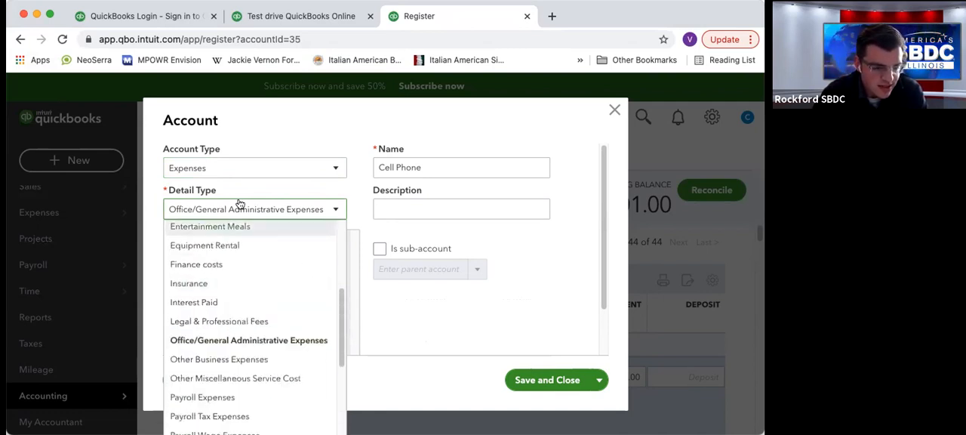
{"action": "left_click", "coordinate": [243, 339]}
{"action": "left_click", "coordinate": [420, 169]}
{"action": "left_click", "coordinate": [407, 210]}
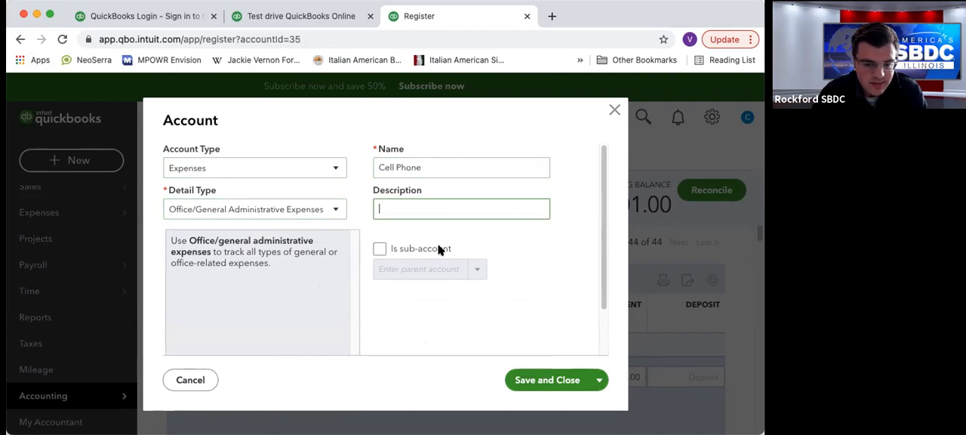
Make Cell Phone a sub-account of Utilities:Telephone and save the new account for use on the check.
{"action": "left_click", "coordinate": [379, 249]}
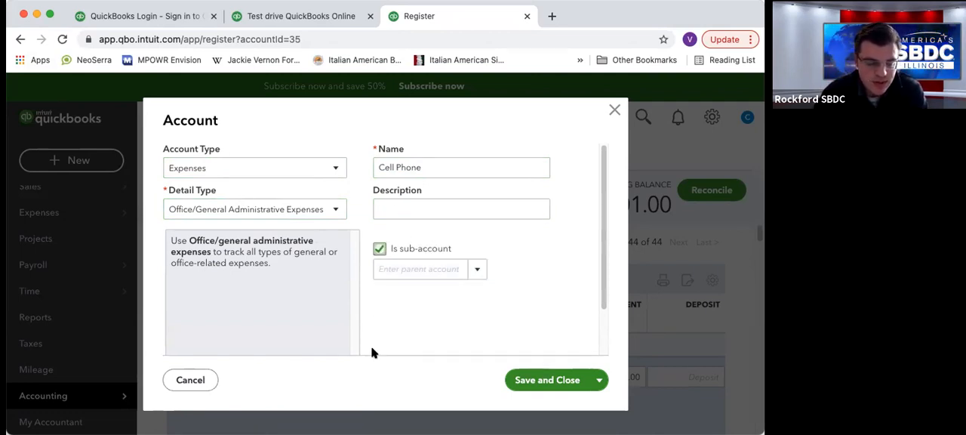
{"action": "left_click", "coordinate": [477, 272]}
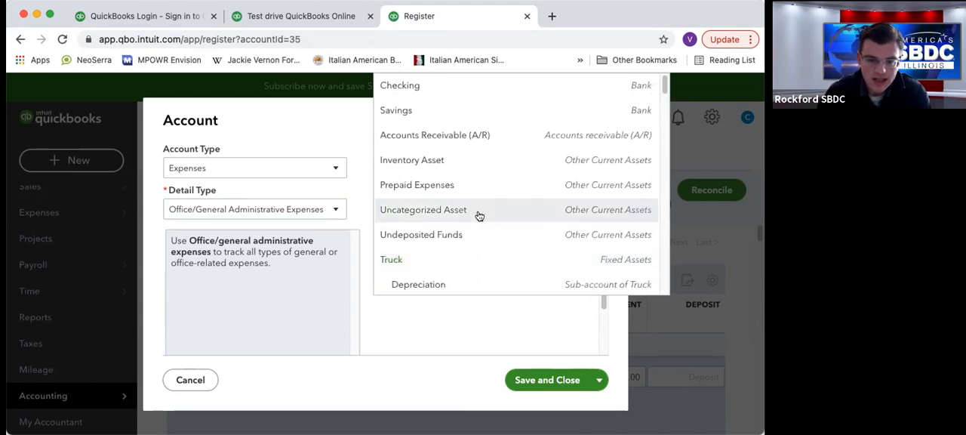
{"action": "scroll", "coordinate": [451, 164], "scroll_direction": "down", "scroll_amount": 3}
{"action": "scroll", "coordinate": [441, 196], "scroll_direction": "down", "scroll_amount": 5}
{"action": "scroll", "coordinate": [439, 200], "scroll_direction": "down", "scroll_amount": 10}
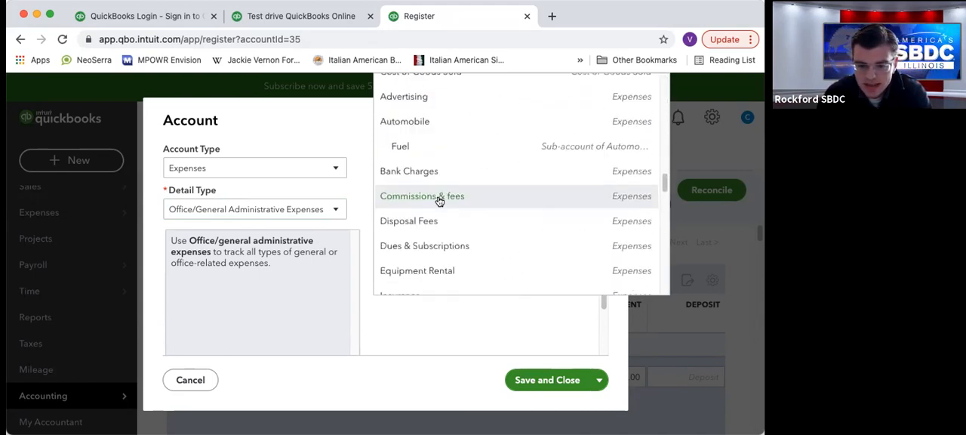
{"action": "scroll", "coordinate": [440, 203], "scroll_direction": "down", "scroll_amount": 10}
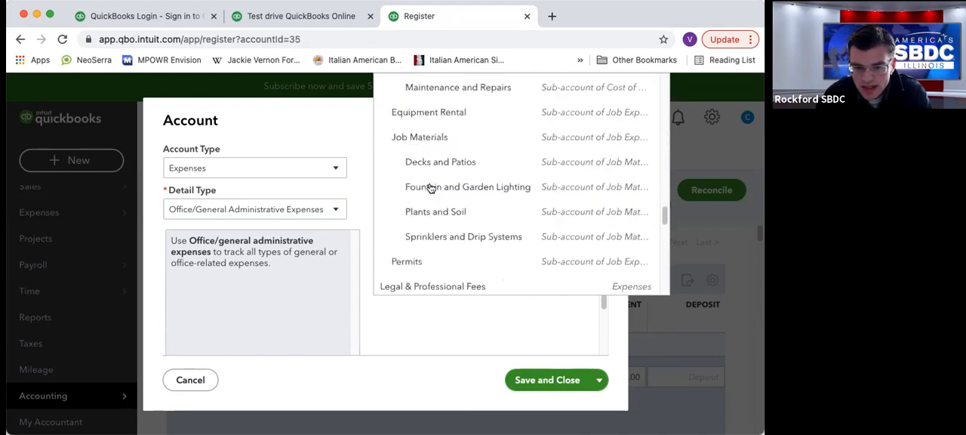
{"action": "scroll", "coordinate": [431, 187], "scroll_direction": "down", "scroll_amount": 5}
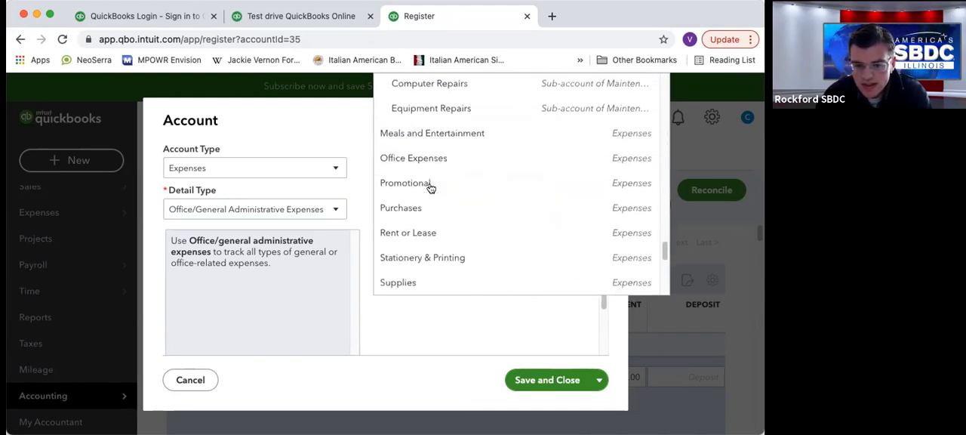
{"action": "scroll", "coordinate": [430, 188], "scroll_direction": "down", "scroll_amount": 4}
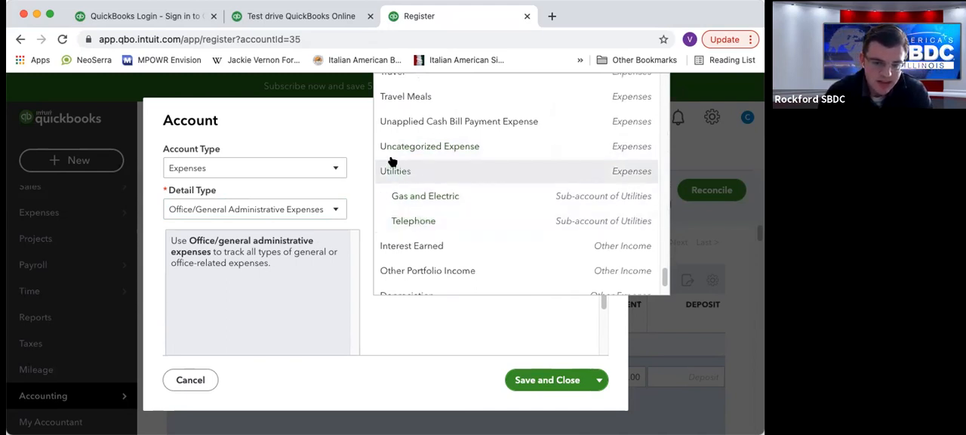
{"action": "left_click", "coordinate": [413, 222]}
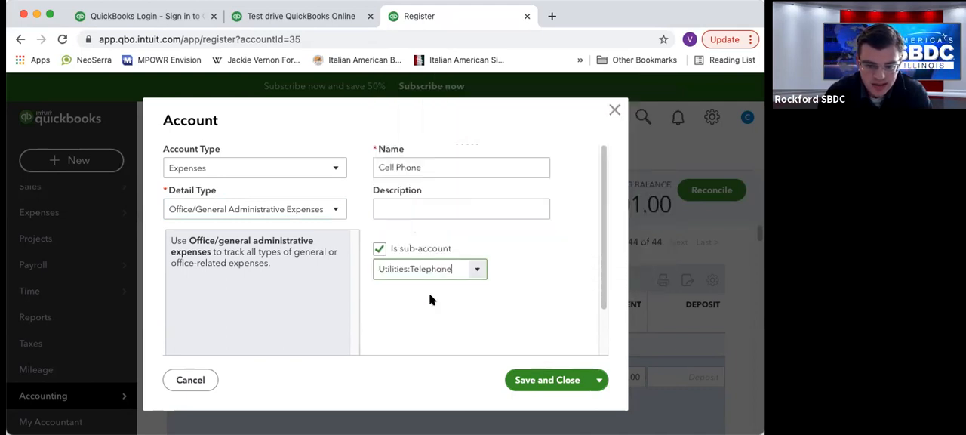
{"action": "left_click", "coordinate": [533, 379]}
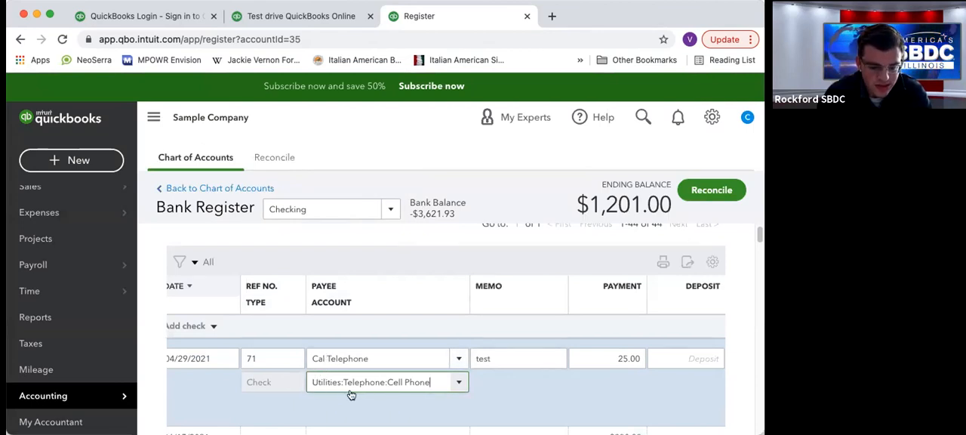
Keep Utilities:Telephone:Cell Phone as the Cal Telephone check's account and save the transaction in the Checking register.
{"action": "left_click", "coordinate": [412, 382]}
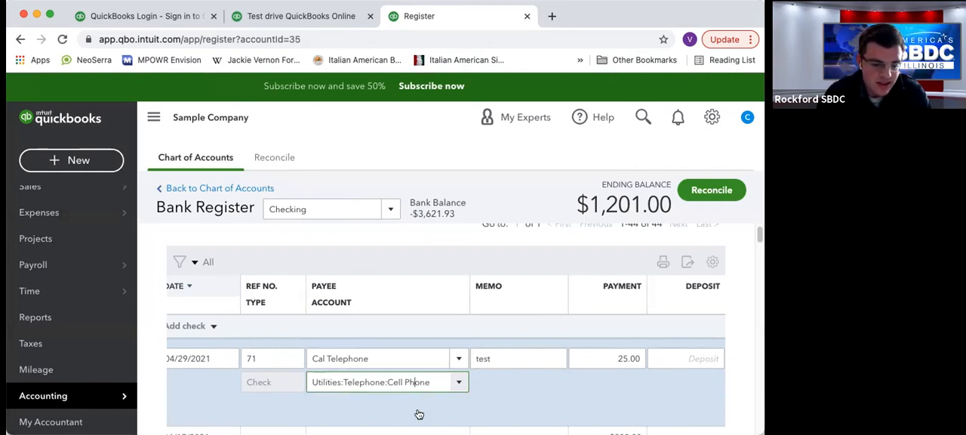
{"action": "scroll", "coordinate": [599, 324], "scroll_direction": "down", "scroll_amount": 1}
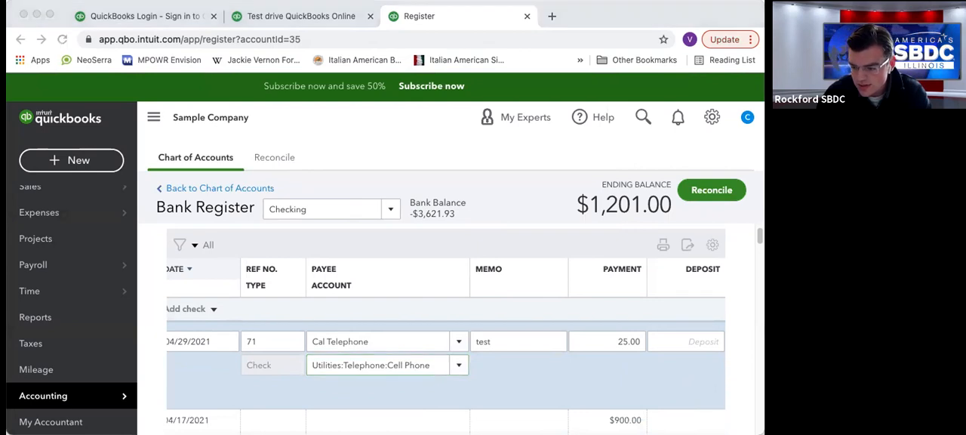
{"action": "scroll", "coordinate": [253, 348], "scroll_direction": "down", "scroll_amount": 5}
{"action": "left_click", "coordinate": [457, 315]}
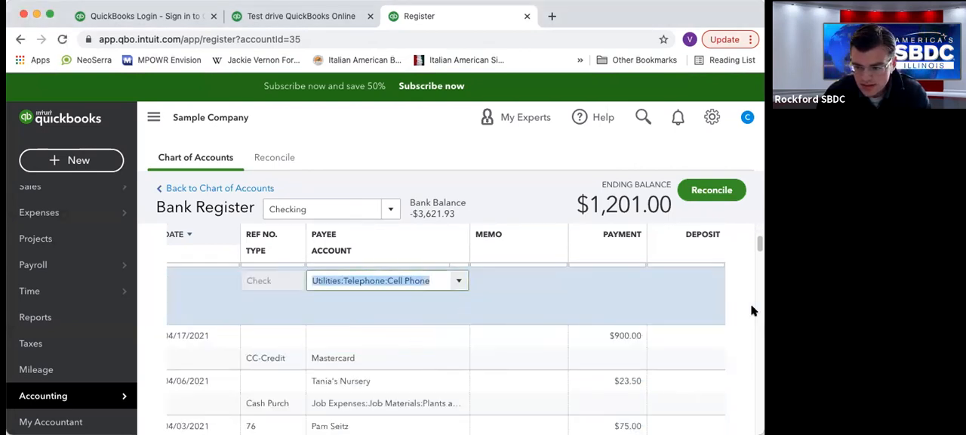
{"action": "left_click_drag", "start_coordinate": [764, 311], "coordinate": [808, 311]}
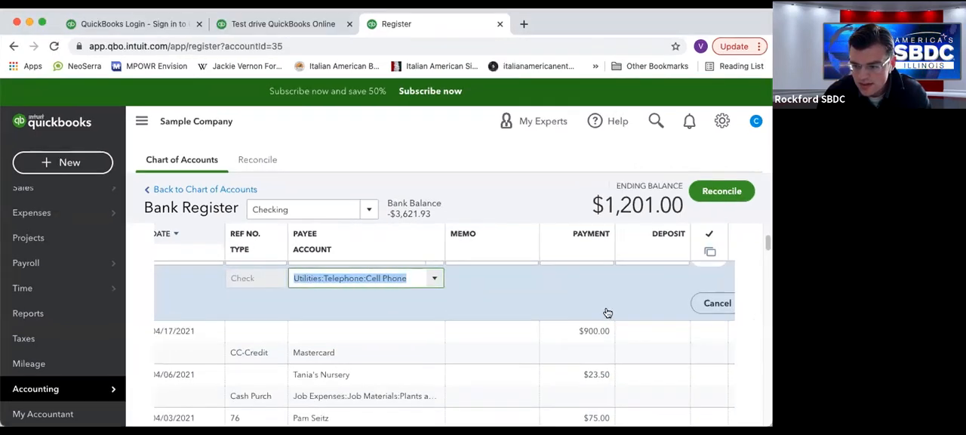
{"action": "scroll", "coordinate": [640, 317], "scroll_direction": "up", "scroll_amount": 5}
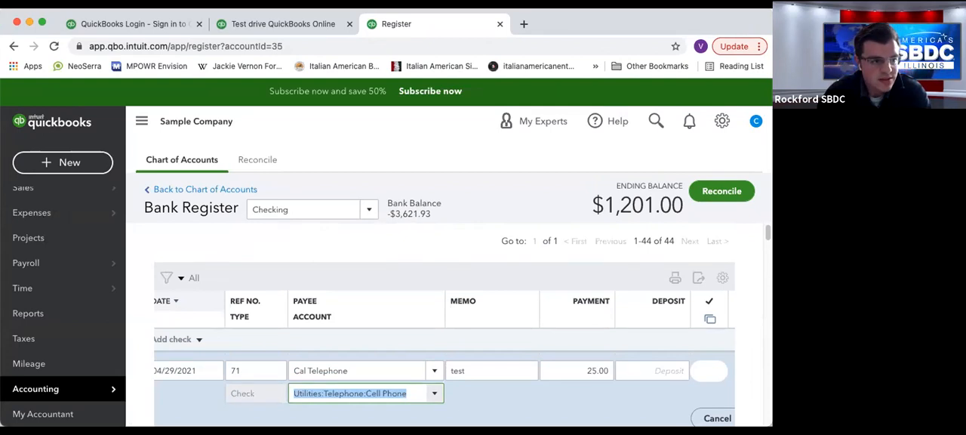
{"action": "left_click_drag", "start_coordinate": [15, 54], "coordinate": [0, 54]}
{"action": "scroll", "coordinate": [672, 386], "scroll_direction": "down", "scroll_amount": 1}
{"action": "left_click", "coordinate": [733, 391]}
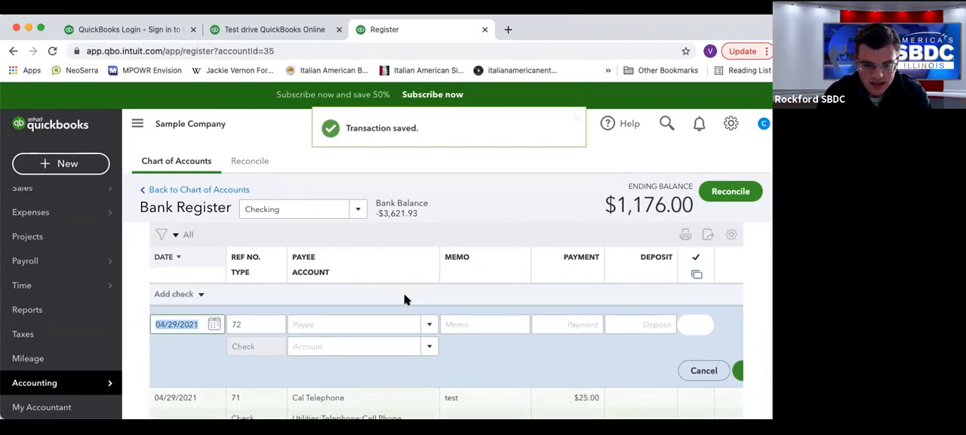
Open the saved Cal Telephone check in its full edit form, review its payee, category and memo details, and close it.
{"action": "scroll", "coordinate": [404, 300], "scroll_direction": "down", "scroll_amount": 2}
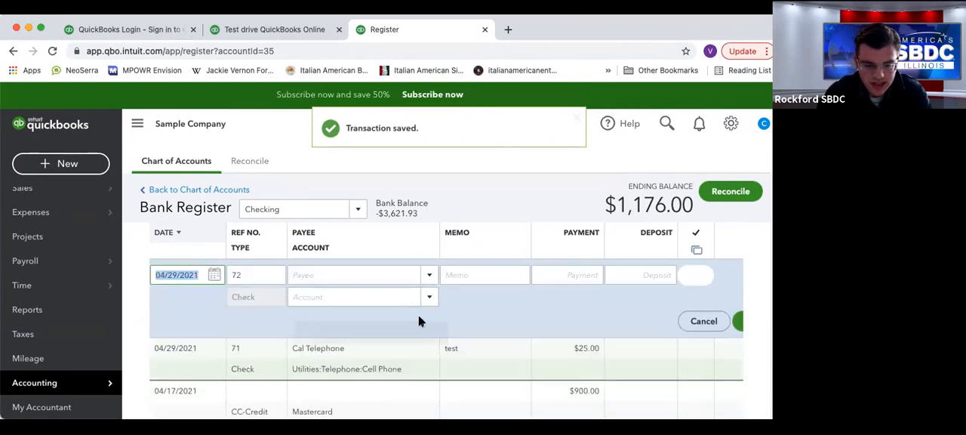
{"action": "left_click", "coordinate": [271, 357]}
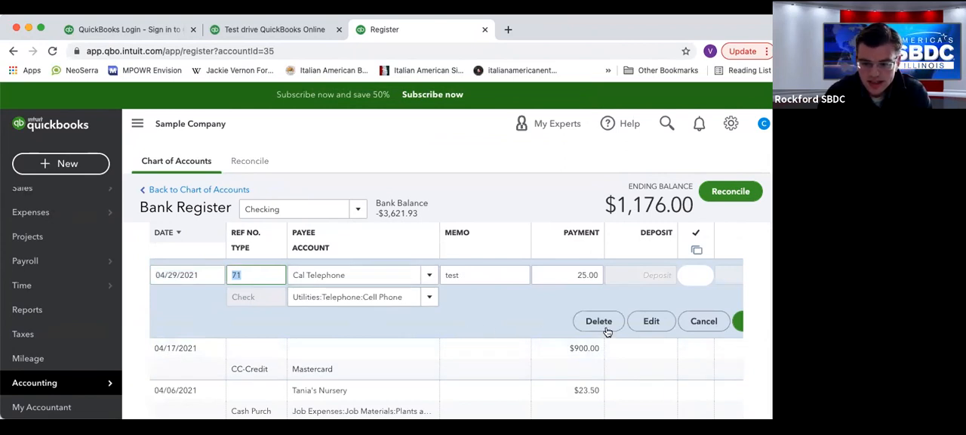
{"action": "left_click", "coordinate": [651, 321]}
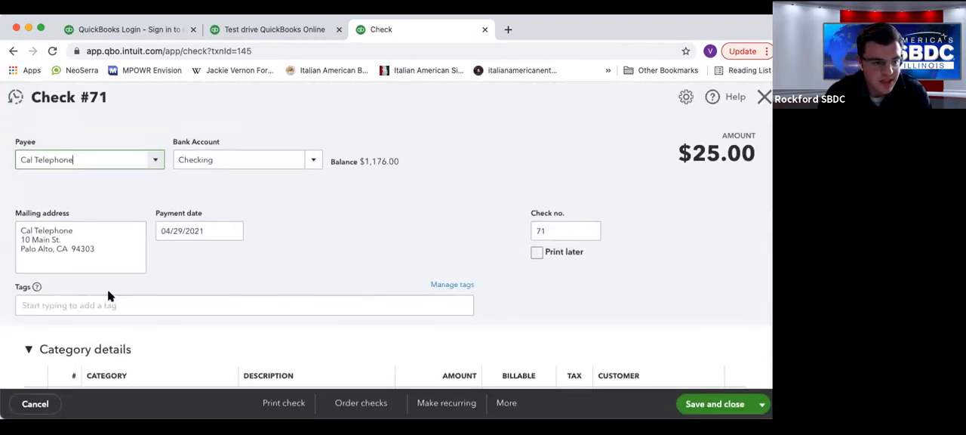
{"action": "scroll", "coordinate": [345, 215], "scroll_direction": "down", "scroll_amount": 3}
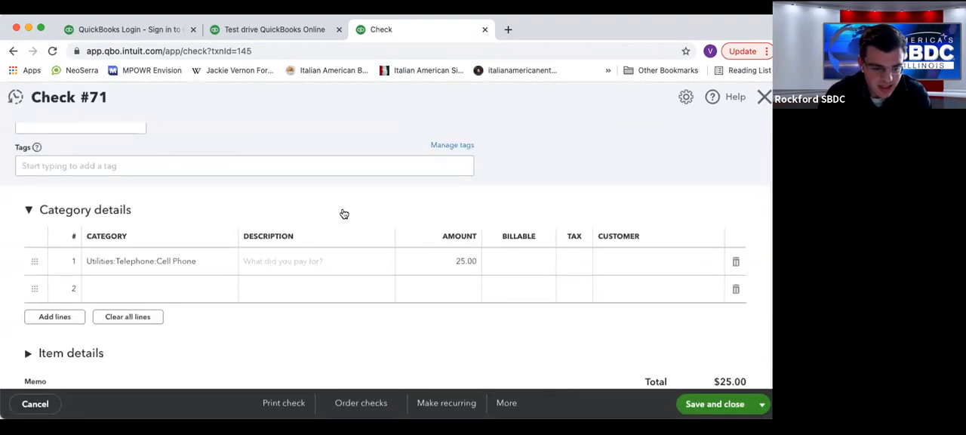
{"action": "scroll", "coordinate": [345, 214], "scroll_direction": "down", "scroll_amount": 1}
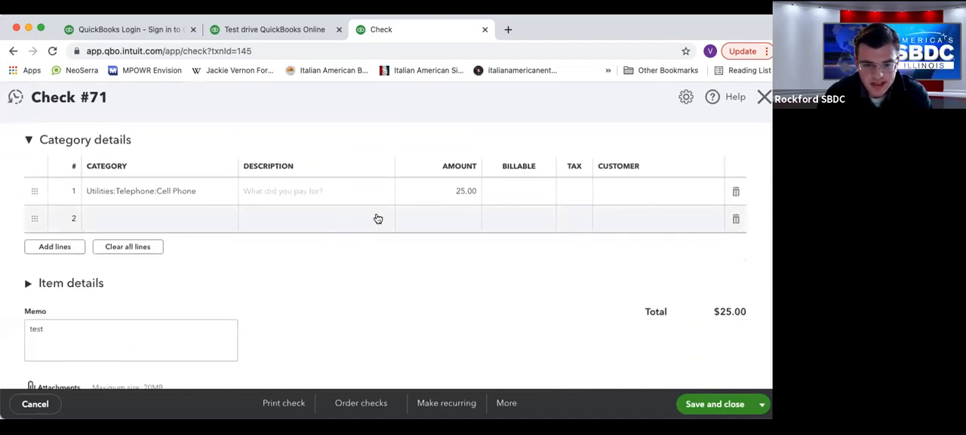
{"action": "scroll", "coordinate": [375, 218], "scroll_direction": "up", "scroll_amount": 3}
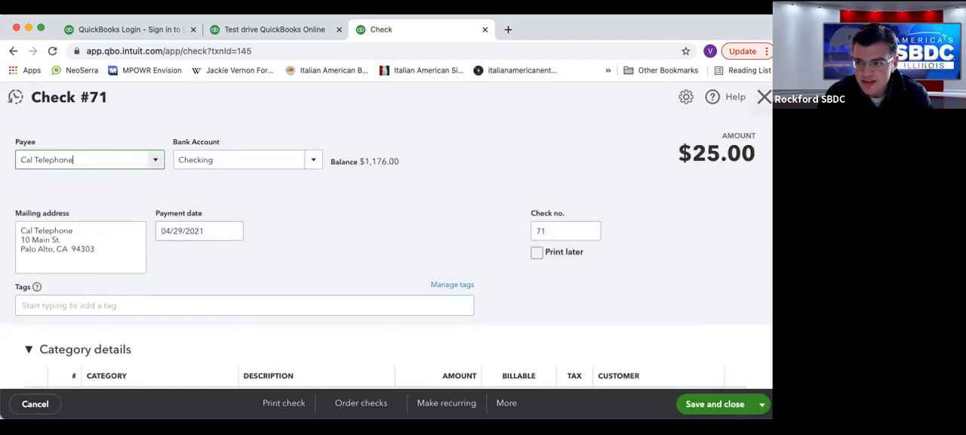
{"action": "left_click", "coordinate": [764, 97]}
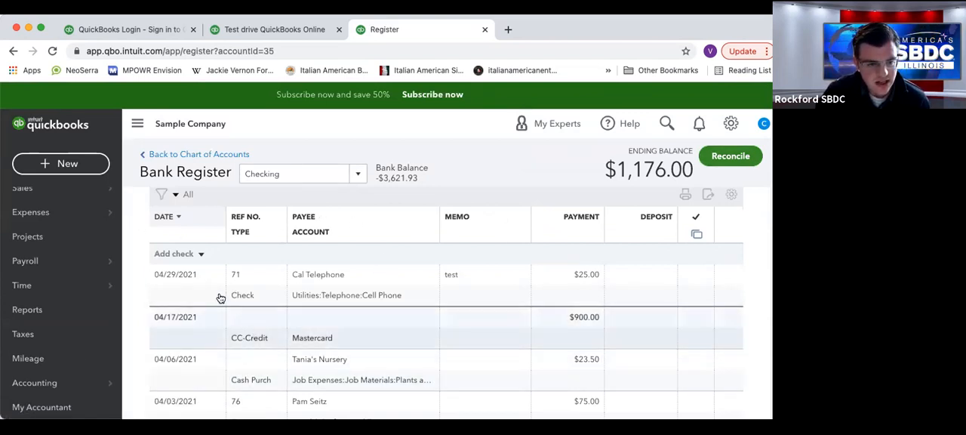
Return from the bank register to the Chart of Accounts list.
{"action": "left_click", "coordinate": [211, 156]}
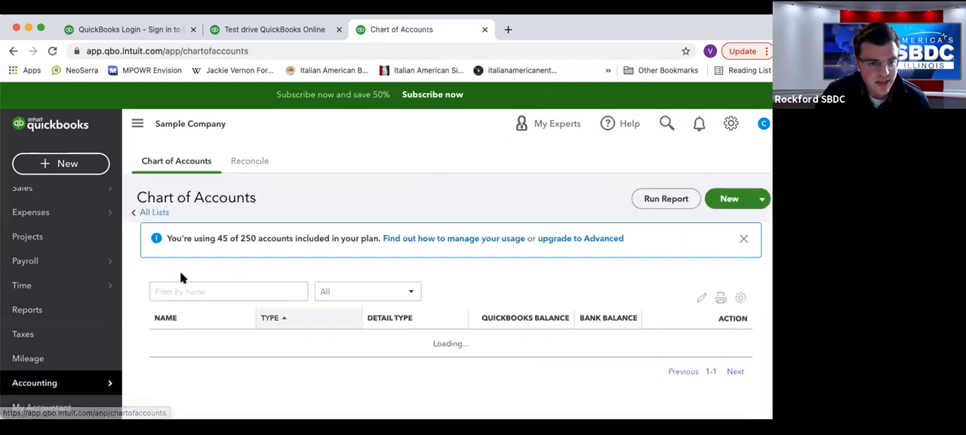
{"action": "scroll", "coordinate": [179, 286], "scroll_direction": "down", "scroll_amount": 1}
{"action": "left_click", "coordinate": [92, 391]}
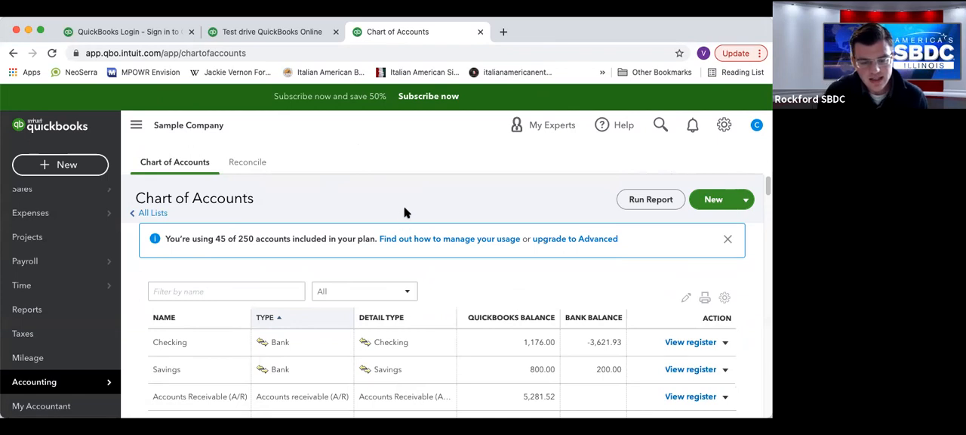
{"action": "scroll", "coordinate": [405, 216], "scroll_direction": "down", "scroll_amount": 1}
{"action": "scroll", "coordinate": [383, 257], "scroll_direction": "down", "scroll_amount": 1}
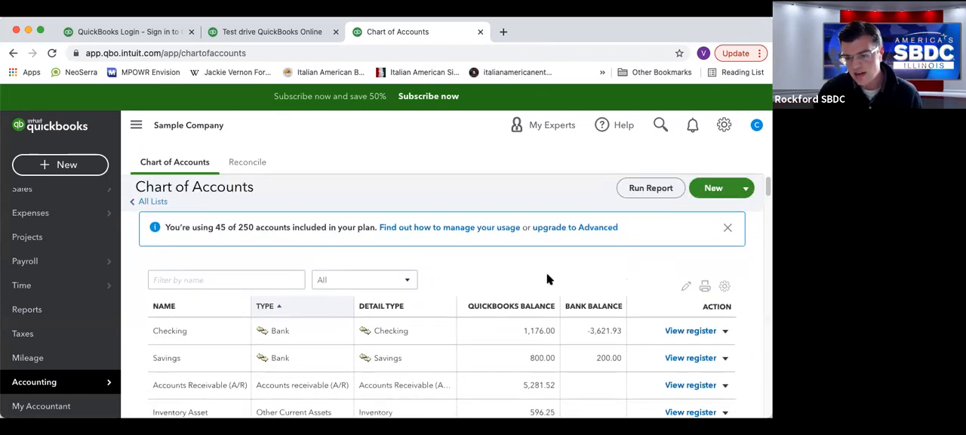
Check the options for adding accounts, look over the blank new account form, and close it without saving.
{"action": "left_click", "coordinate": [747, 188]}
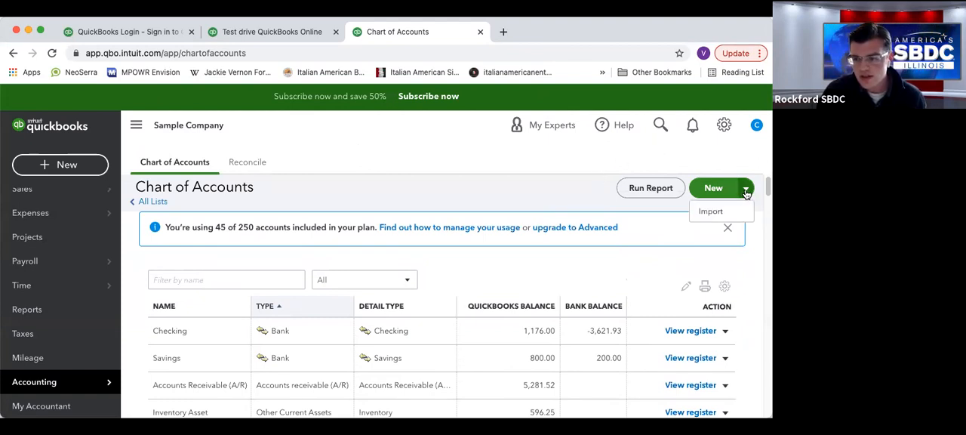
{"action": "left_click", "coordinate": [716, 191]}
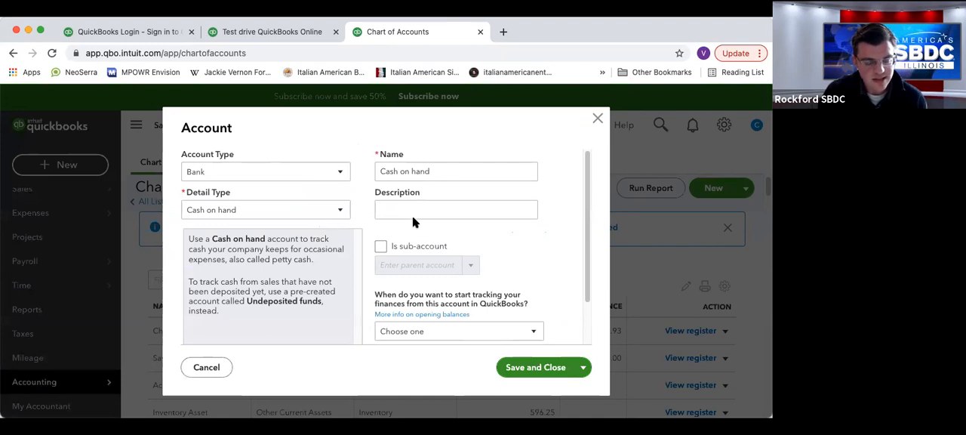
{"action": "scroll", "coordinate": [555, 196], "scroll_direction": "down", "scroll_amount": 2}
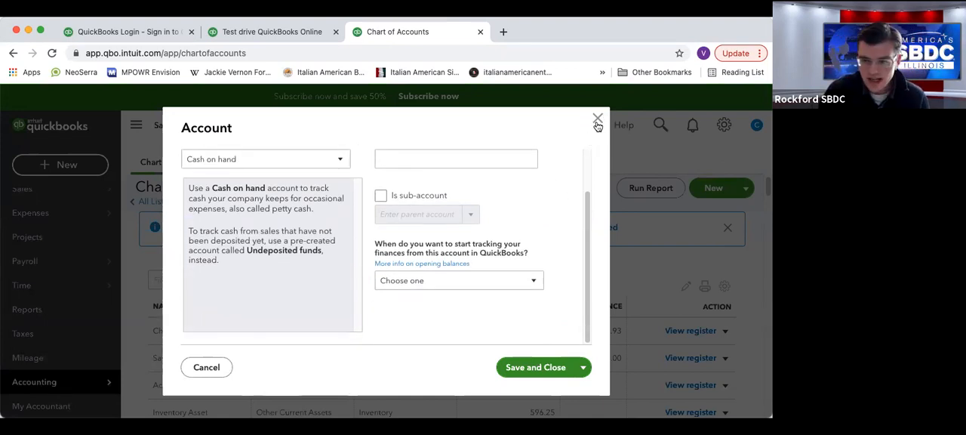
{"action": "left_click", "coordinate": [598, 120]}
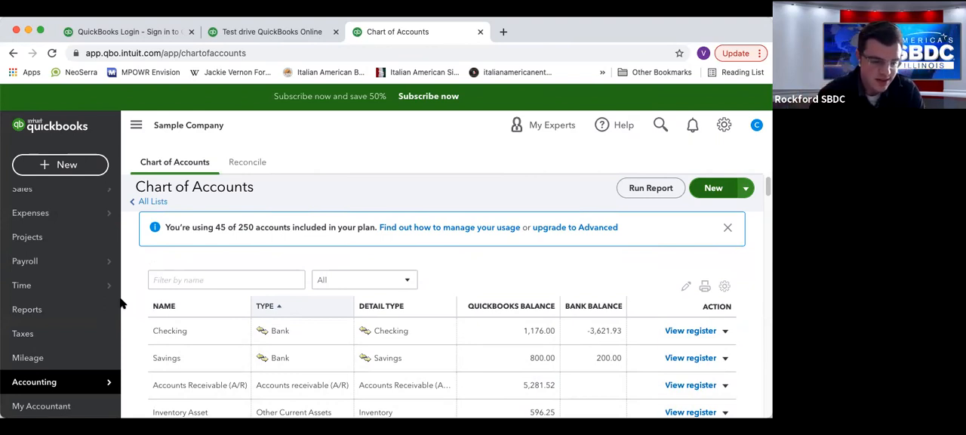
Examine the chart of accounts from the bank and asset accounts through liabilities to the expense accounts and their sub-accounts.
{"action": "scroll", "coordinate": [189, 302], "scroll_direction": "down", "scroll_amount": 1}
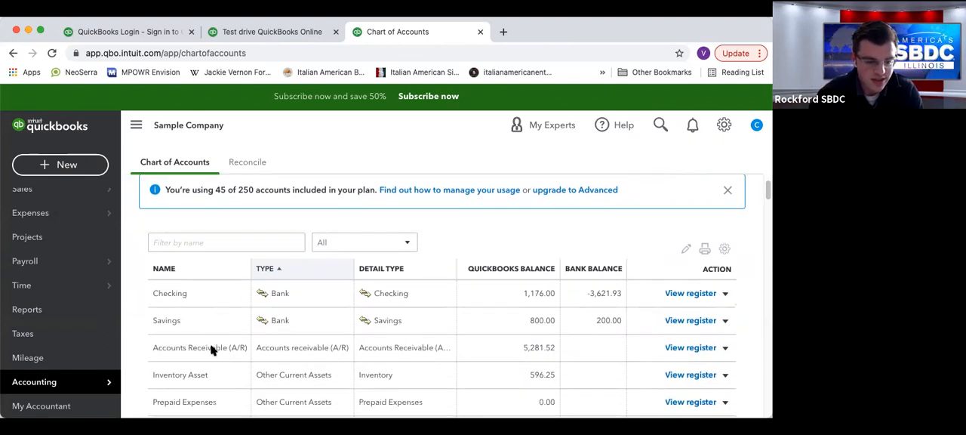
{"action": "scroll", "coordinate": [211, 334], "scroll_direction": "down", "scroll_amount": 3}
{"action": "scroll", "coordinate": [204, 321], "scroll_direction": "down", "scroll_amount": 2}
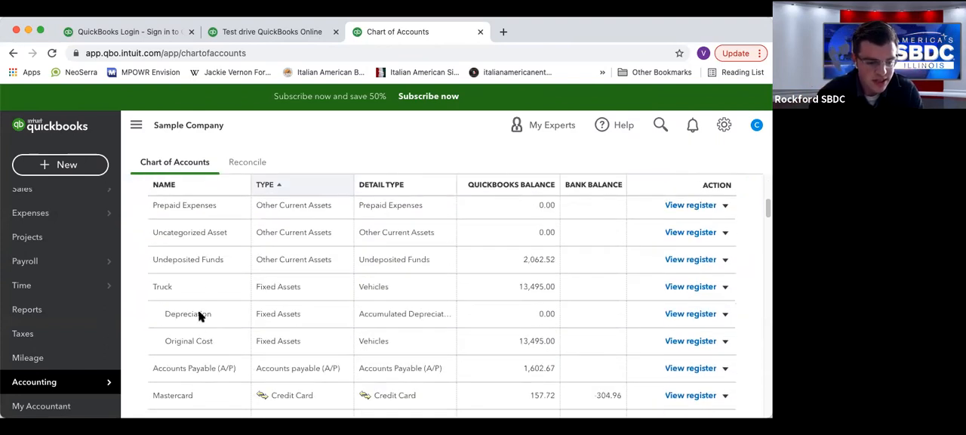
{"action": "scroll", "coordinate": [208, 339], "scroll_direction": "down", "scroll_amount": 2}
{"action": "scroll", "coordinate": [210, 351], "scroll_direction": "down", "scroll_amount": 15}
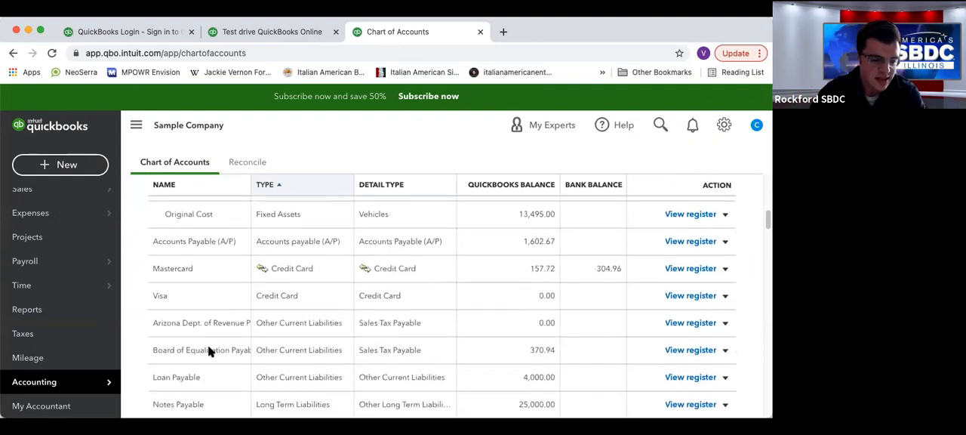
{"action": "scroll", "coordinate": [210, 349], "scroll_direction": "down", "scroll_amount": 4}
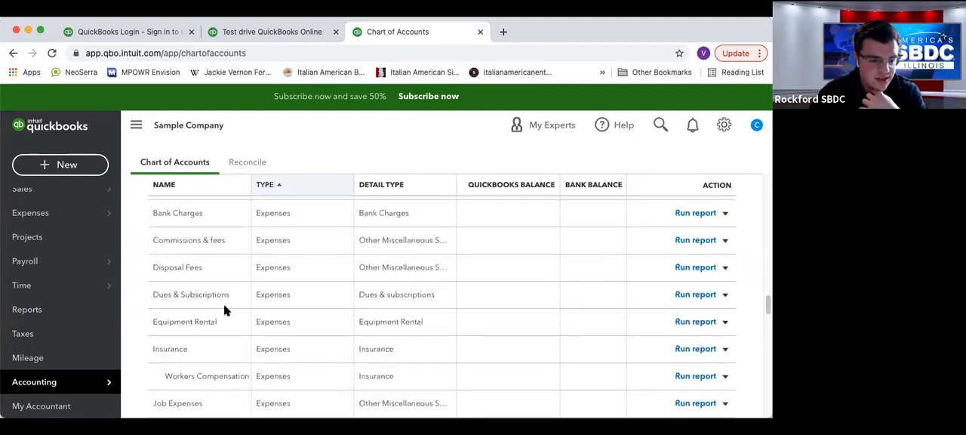
{"action": "scroll", "coordinate": [205, 323], "scroll_direction": "down", "scroll_amount": 3}
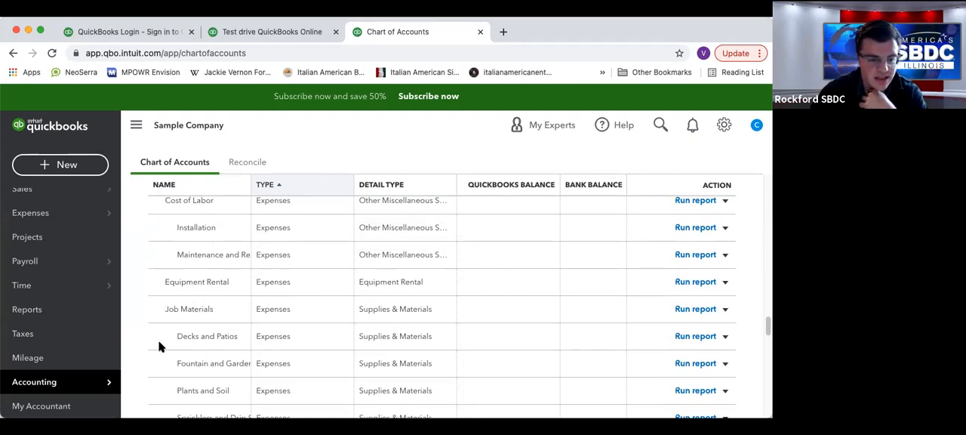
{"action": "scroll", "coordinate": [212, 323], "scroll_direction": "down", "scroll_amount": 10}
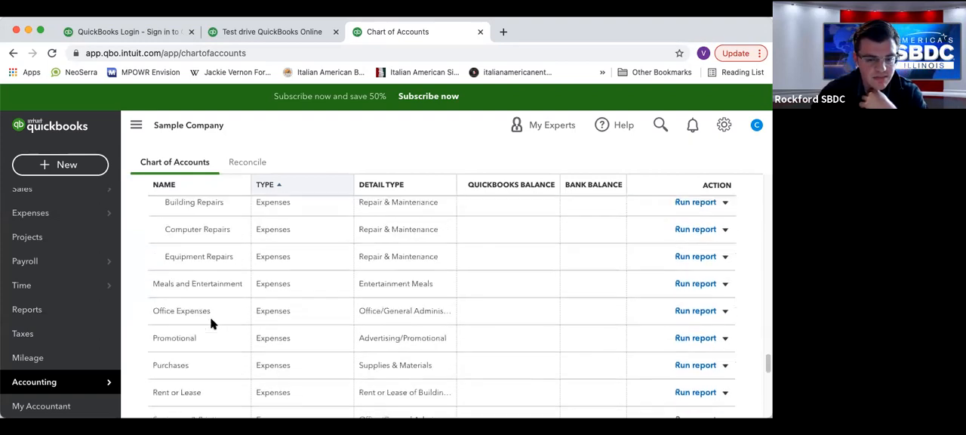
{"action": "scroll", "coordinate": [209, 322], "scroll_direction": "down", "scroll_amount": 4}
{"action": "scroll", "coordinate": [209, 318], "scroll_direction": "up", "scroll_amount": 2}
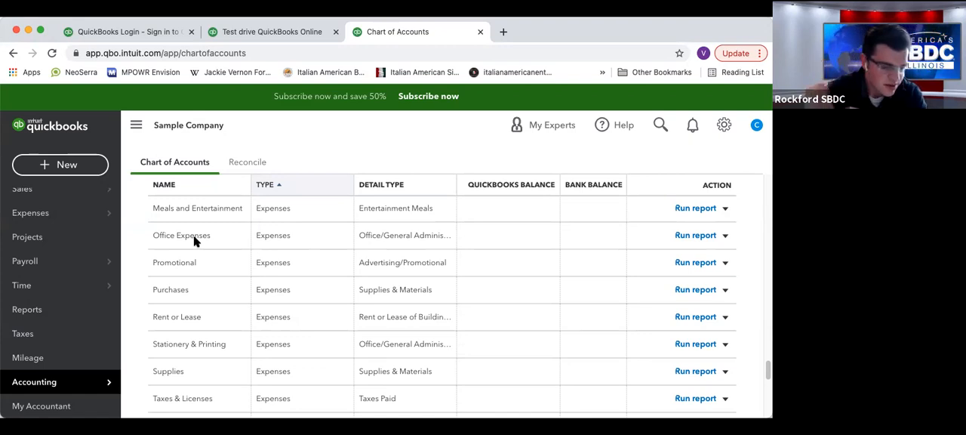
{"action": "scroll", "coordinate": [250, 294], "scroll_direction": "up", "scroll_amount": 8}
{"action": "scroll", "coordinate": [255, 321], "scroll_direction": "up", "scroll_amount": 15}
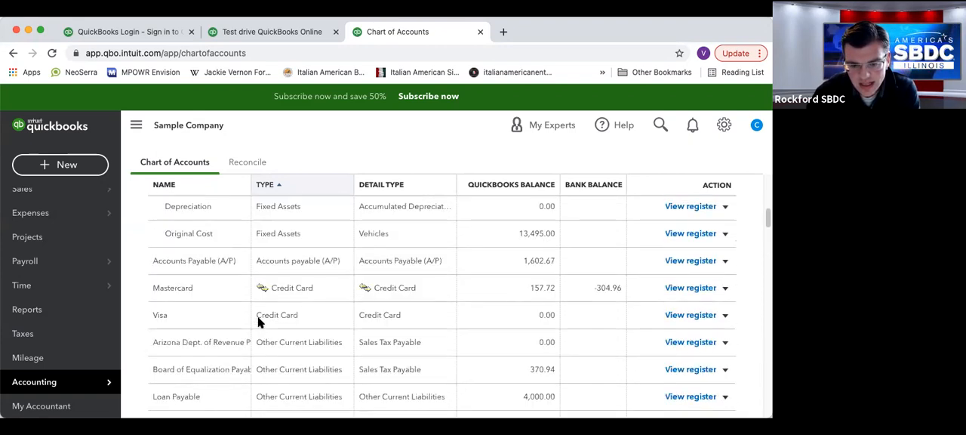
{"action": "scroll", "coordinate": [258, 321], "scroll_direction": "up", "scroll_amount": 5}
{"action": "scroll", "coordinate": [276, 302], "scroll_direction": "down", "scroll_amount": 1}
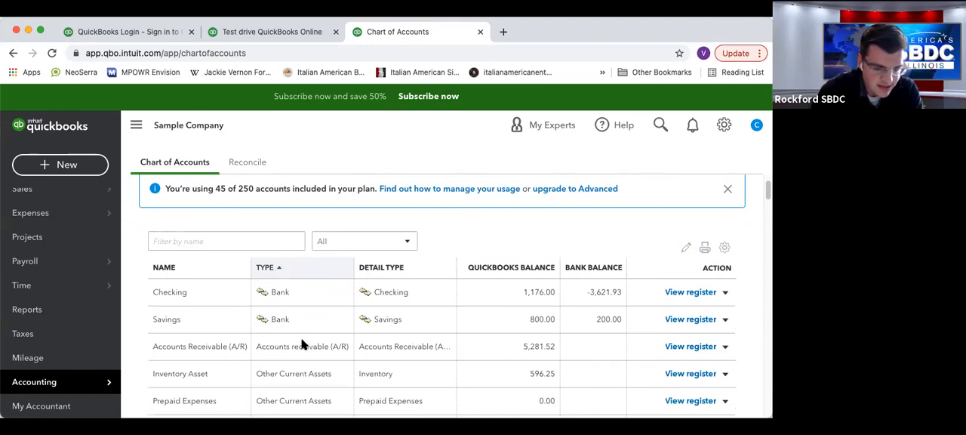
Start another new account, set its detail type to Trust account, and review the other available detail types.
{"action": "scroll", "coordinate": [722, 229], "scroll_direction": "up", "scroll_amount": 1}
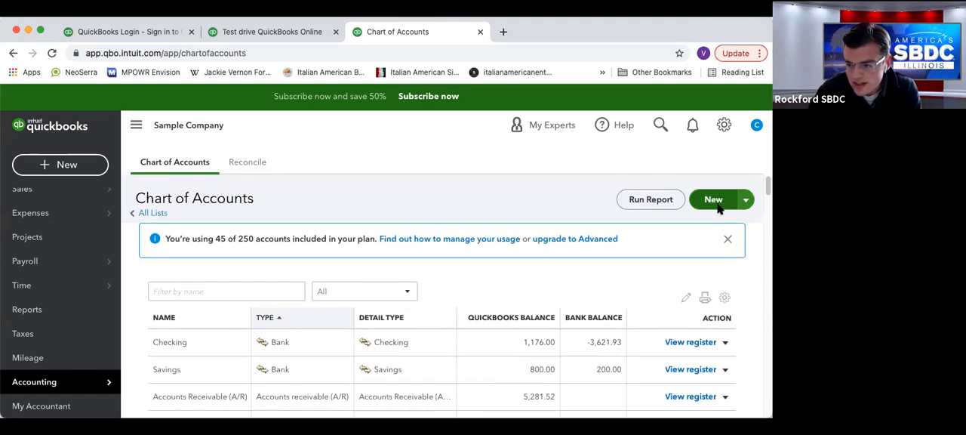
{"action": "left_click", "coordinate": [746, 201]}
{"action": "left_click", "coordinate": [714, 200]}
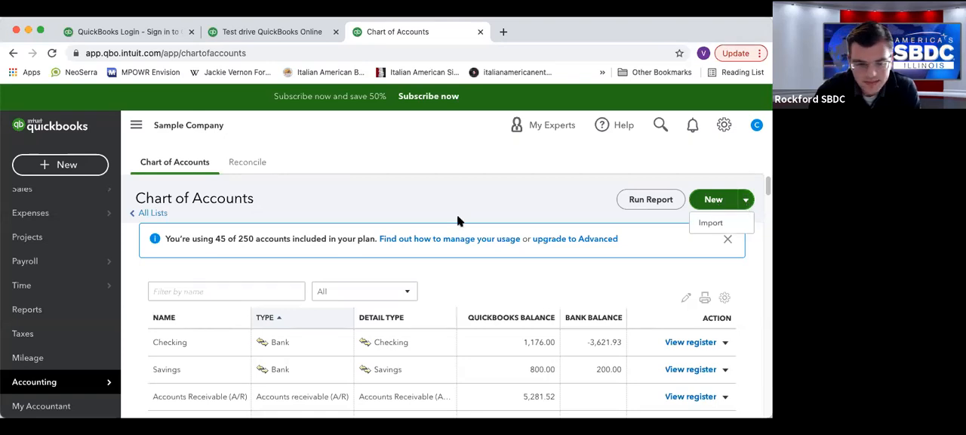
{"action": "left_click", "coordinate": [339, 161]}
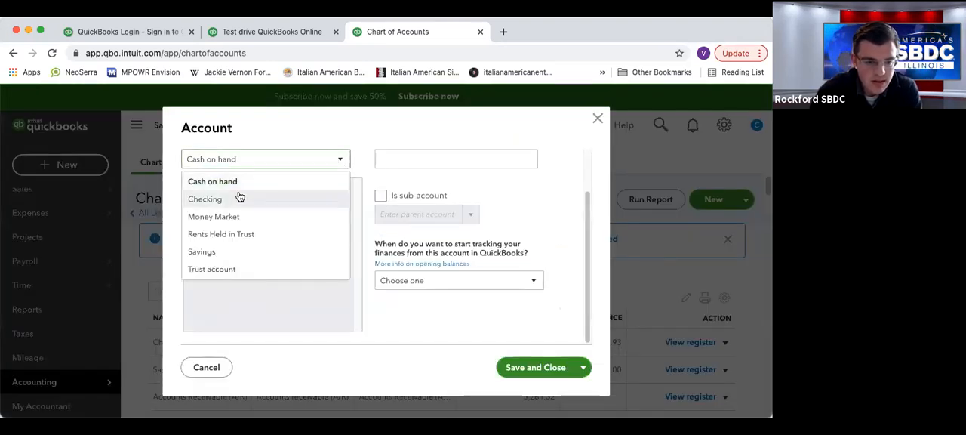
{"action": "left_click", "coordinate": [344, 175]}
{"action": "left_click", "coordinate": [341, 161]}
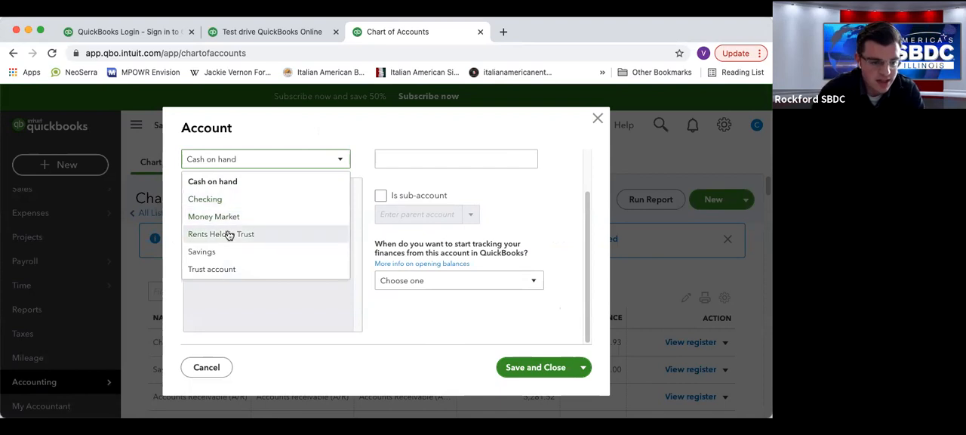
{"action": "left_click", "coordinate": [249, 269]}
{"action": "left_click", "coordinate": [279, 165]}
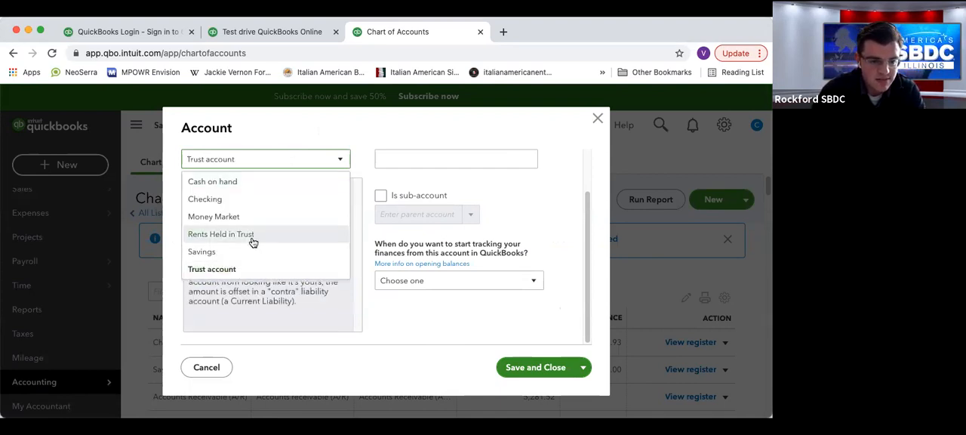
{"action": "left_click", "coordinate": [336, 168]}
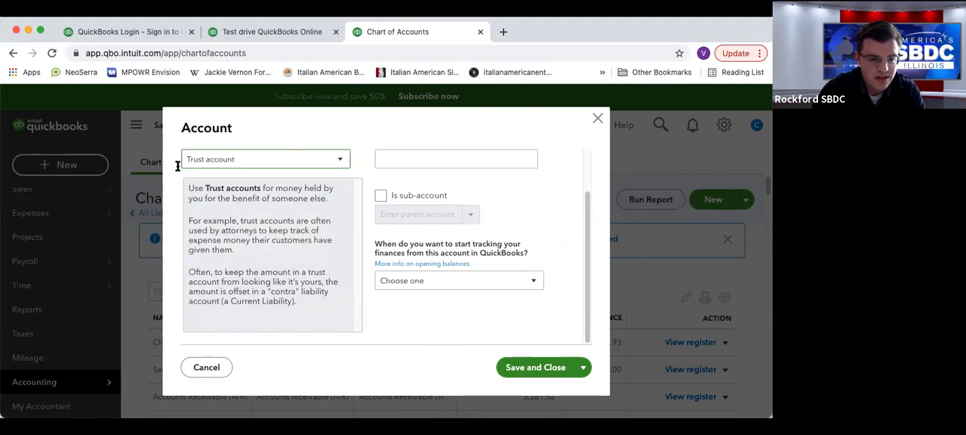
Set the new account's detail type to Cash on hand, name it Petty cash, and close the form without saving.
{"action": "left_click", "coordinate": [300, 165]}
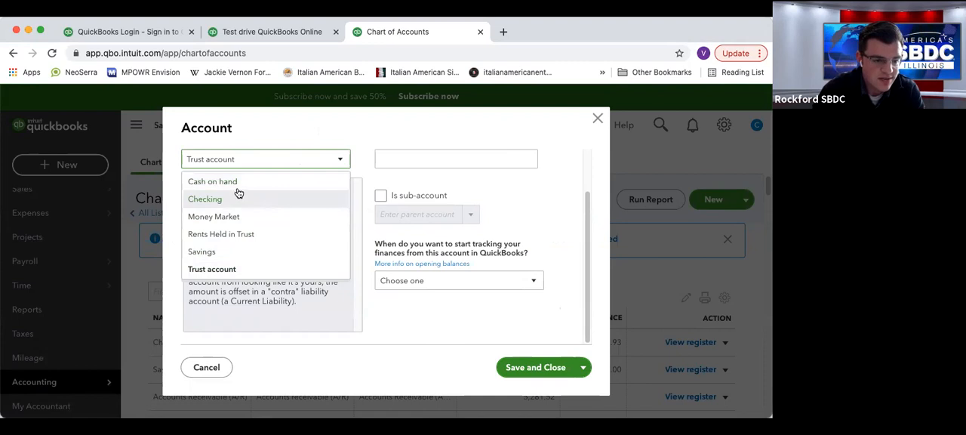
{"action": "left_click", "coordinate": [239, 185]}
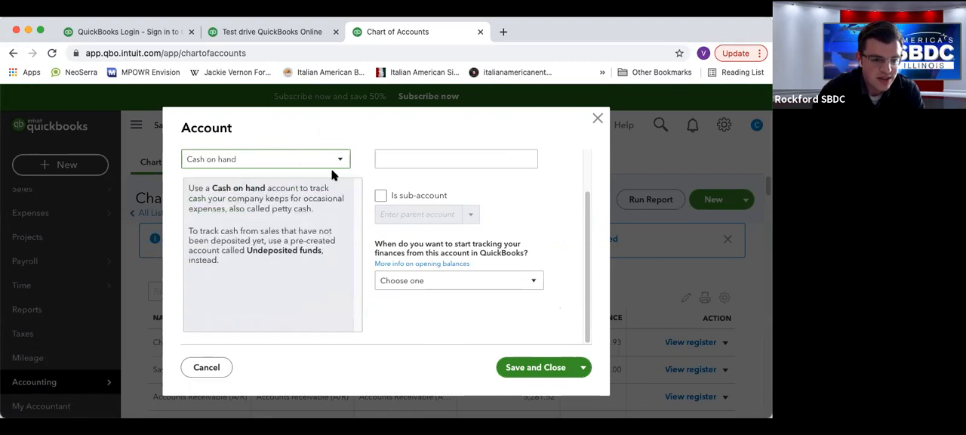
{"action": "left_click", "coordinate": [410, 160]}
{"action": "type", "text": "P"}
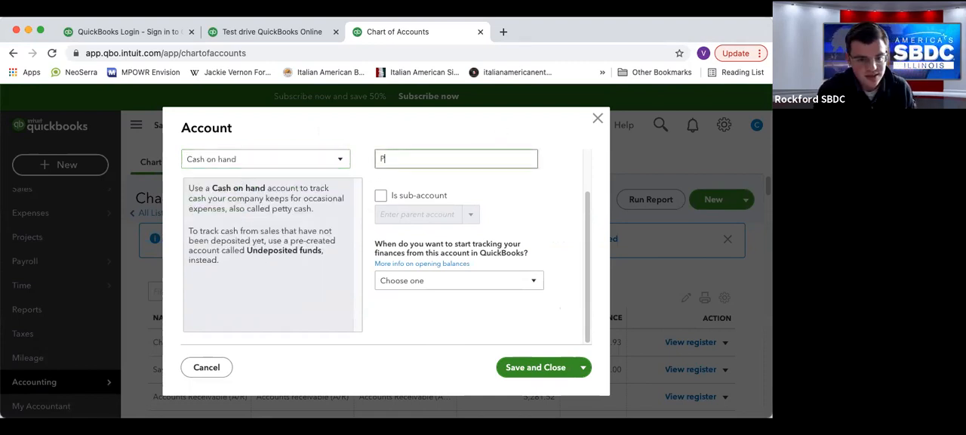
{"action": "type", "text": "etty case"}
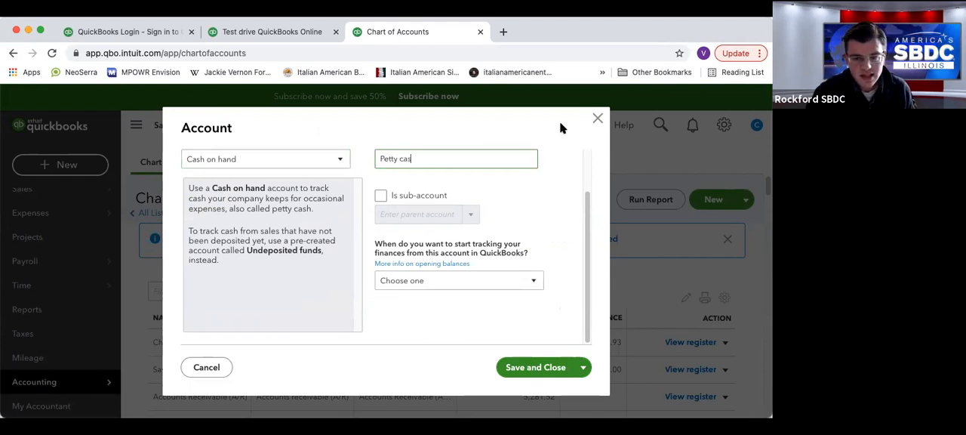
{"action": "key", "text": "BackSpace"}
{"action": "type", "text": "h"}
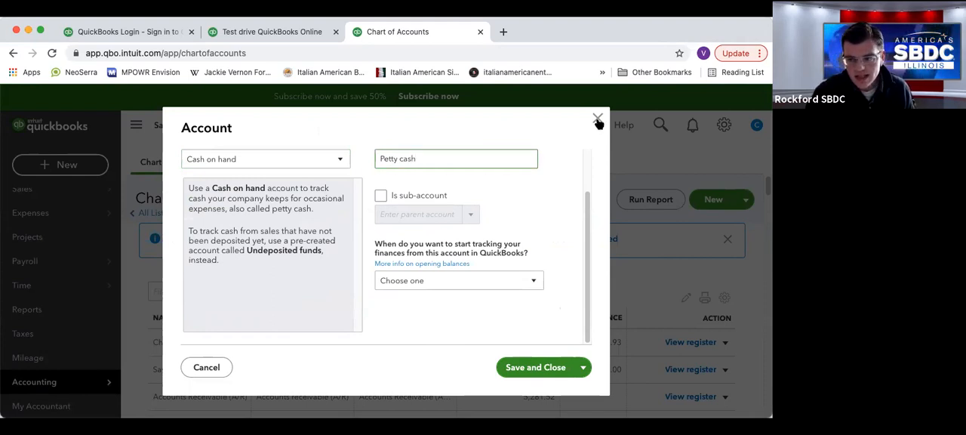
{"action": "left_click", "coordinate": [597, 118]}
Examine the bank, receivable, current asset and fixed asset accounts in the chart of accounts, including the Truck sub-accounts.
{"action": "scroll", "coordinate": [388, 336], "scroll_direction": "down", "scroll_amount": 5}
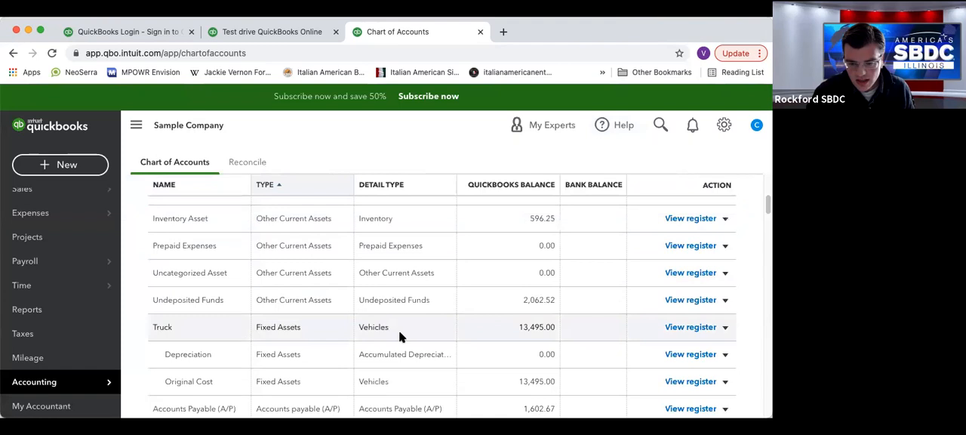
{"action": "scroll", "coordinate": [330, 264], "scroll_direction": "up", "scroll_amount": 3}
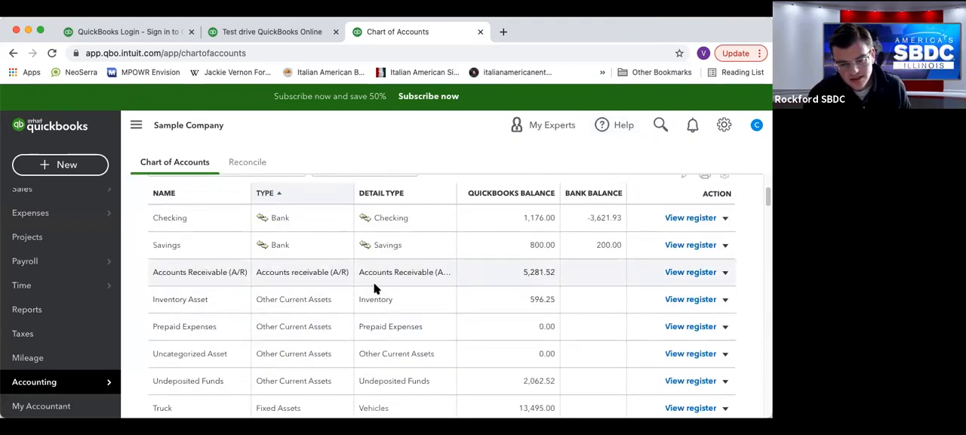
{"action": "scroll", "coordinate": [373, 287], "scroll_direction": "down", "scroll_amount": 1}
{"action": "scroll", "coordinate": [374, 287], "scroll_direction": "down", "scroll_amount": 2}
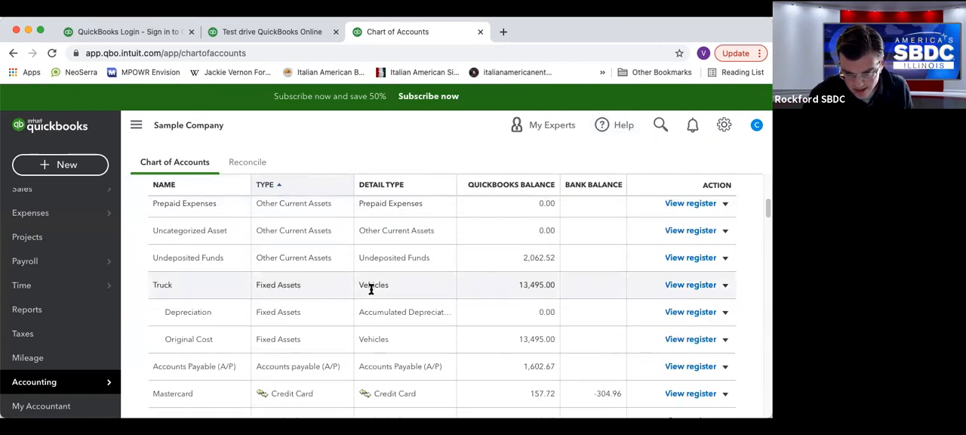
{"action": "scroll", "coordinate": [371, 287], "scroll_direction": "up", "scroll_amount": 1}
{"action": "scroll", "coordinate": [371, 291], "scroll_direction": "up", "scroll_amount": 3}
{"action": "scroll", "coordinate": [370, 290], "scroll_direction": "down", "scroll_amount": 3}
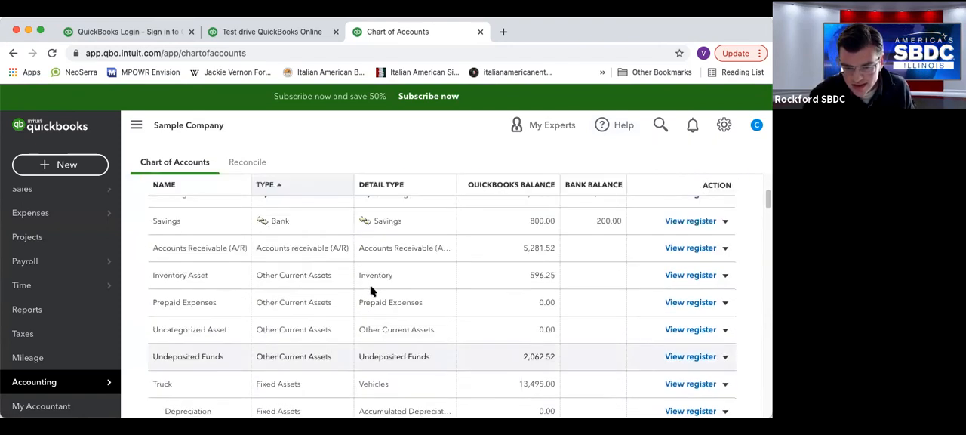
{"action": "scroll", "coordinate": [371, 290], "scroll_direction": "down", "scroll_amount": 2}
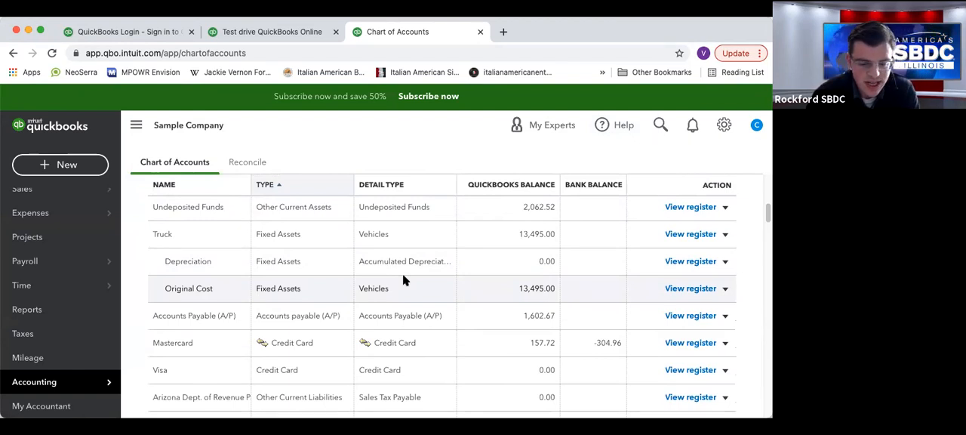
Examine the liability, equity, income, cost of goods sold and expense accounts in the rest of the chart of accounts.
{"action": "scroll", "coordinate": [407, 208], "scroll_direction": "down", "scroll_amount": 2}
{"action": "scroll", "coordinate": [410, 220], "scroll_direction": "down", "scroll_amount": 6}
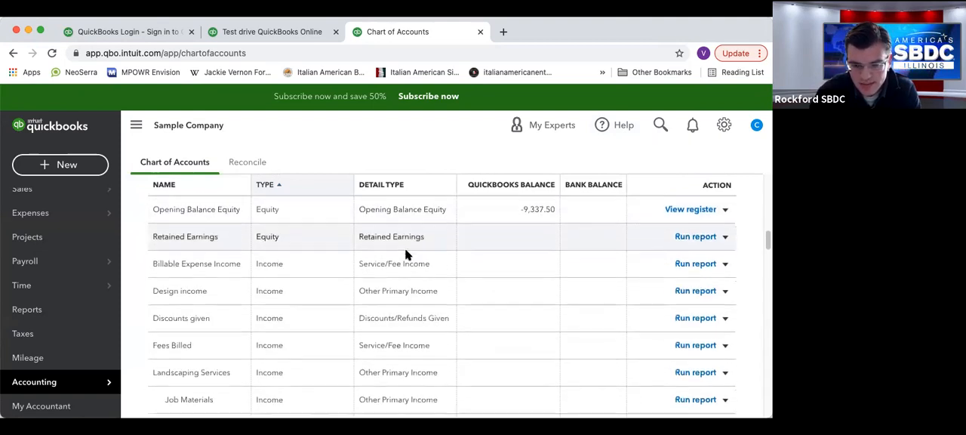
{"action": "scroll", "coordinate": [393, 241], "scroll_direction": "down", "scroll_amount": 4}
{"action": "scroll", "coordinate": [388, 238], "scroll_direction": "down", "scroll_amount": 2}
{"action": "scroll", "coordinate": [388, 239], "scroll_direction": "up", "scroll_amount": 5}
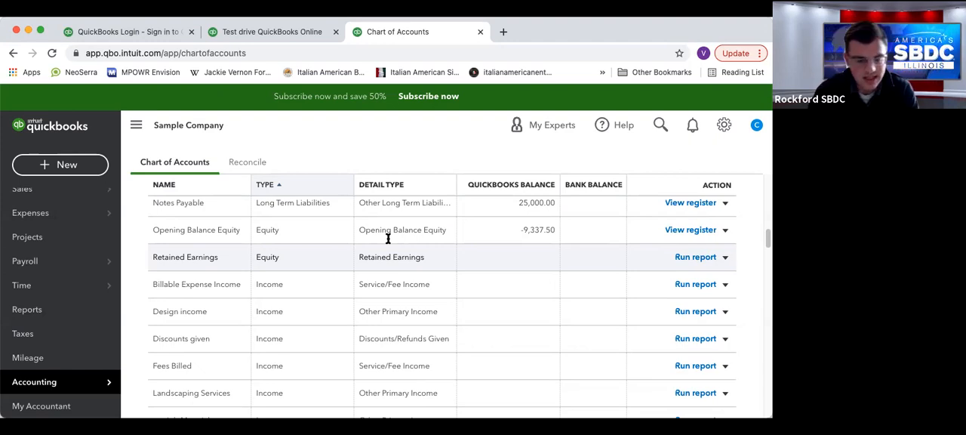
{"action": "scroll", "coordinate": [327, 298], "scroll_direction": "down", "scroll_amount": 8}
{"action": "scroll", "coordinate": [327, 297], "scroll_direction": "down", "scroll_amount": 5}
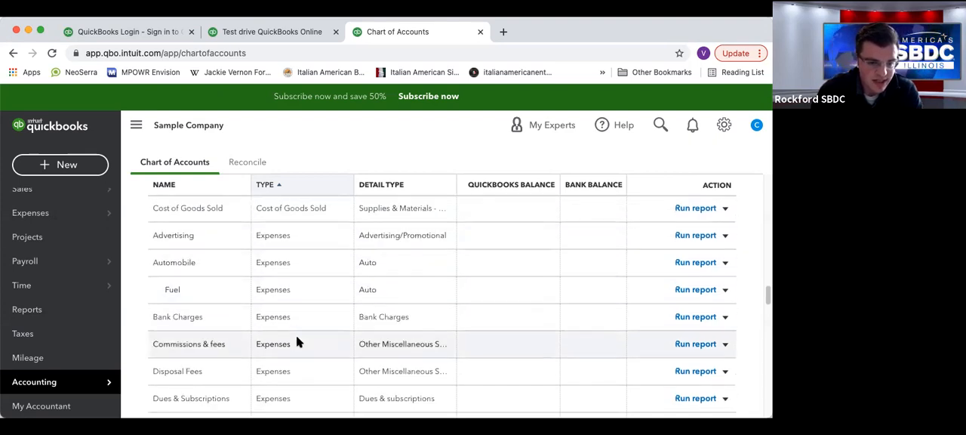
{"action": "scroll", "coordinate": [297, 342], "scroll_direction": "down", "scroll_amount": 7}
{"action": "scroll", "coordinate": [285, 336], "scroll_direction": "down", "scroll_amount": 10}
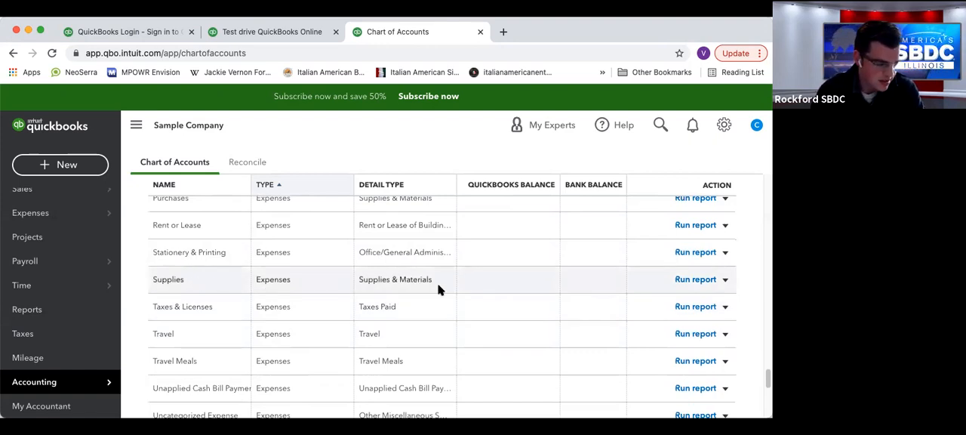
Review the expense sub-accounts and Cost of Goods Sold again, going back to the income and equity accounts.
{"action": "scroll", "coordinate": [326, 333], "scroll_direction": "up", "scroll_amount": 3}
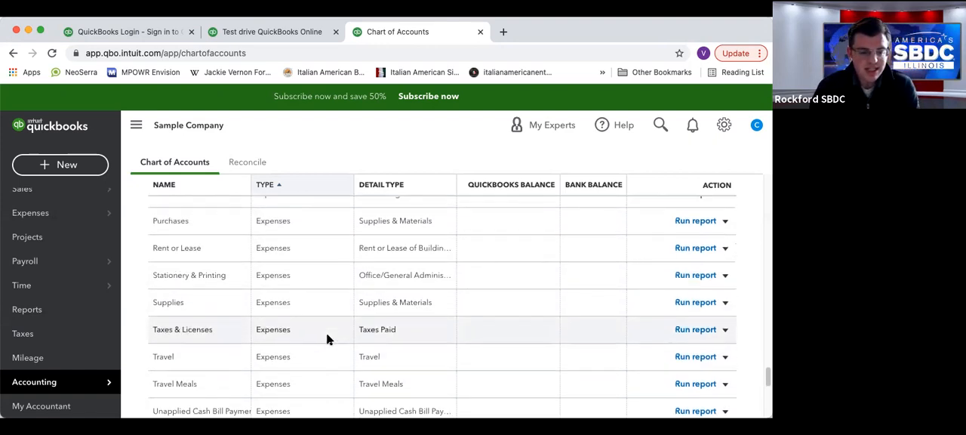
{"action": "scroll", "coordinate": [326, 337], "scroll_direction": "up", "scroll_amount": 2}
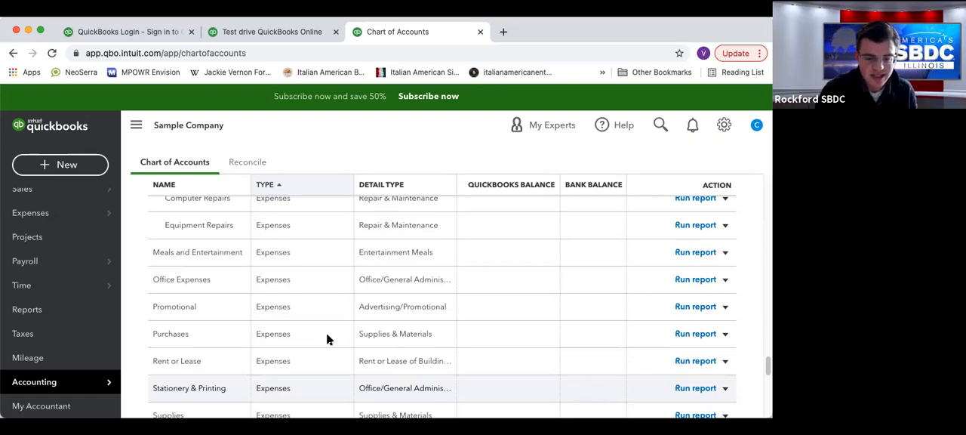
{"action": "scroll", "coordinate": [330, 334], "scroll_direction": "up", "scroll_amount": 15}
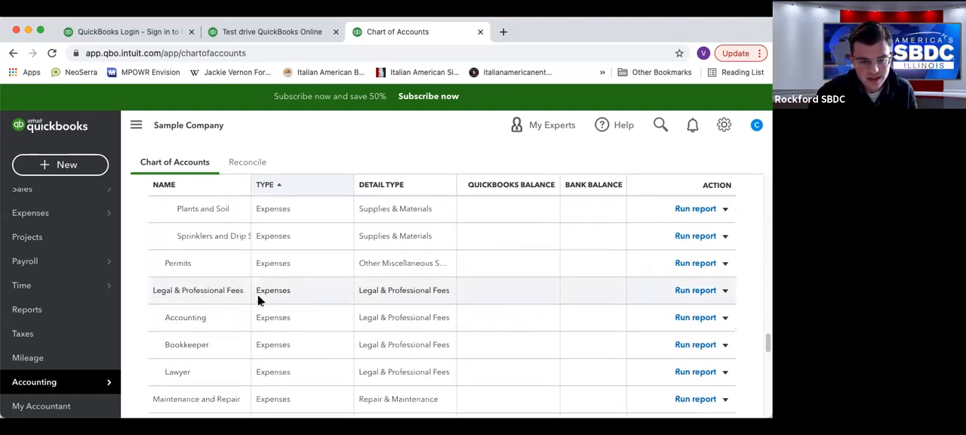
{"action": "scroll", "coordinate": [268, 294], "scroll_direction": "up", "scroll_amount": 5}
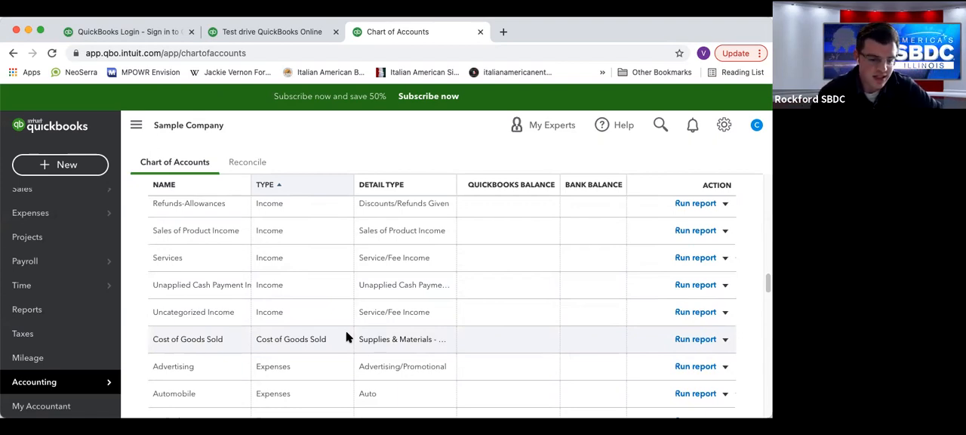
{"action": "scroll", "coordinate": [298, 370], "scroll_direction": "down", "scroll_amount": 1}
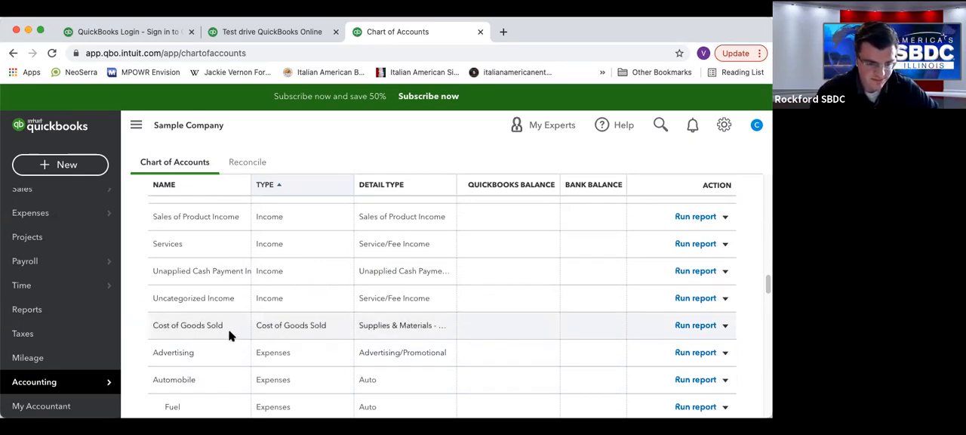
{"action": "scroll", "coordinate": [339, 337], "scroll_direction": "down", "scroll_amount": 10}
{"action": "scroll", "coordinate": [339, 340], "scroll_direction": "up", "scroll_amount": 13}
{"action": "scroll", "coordinate": [338, 340], "scroll_direction": "up", "scroll_amount": 5}
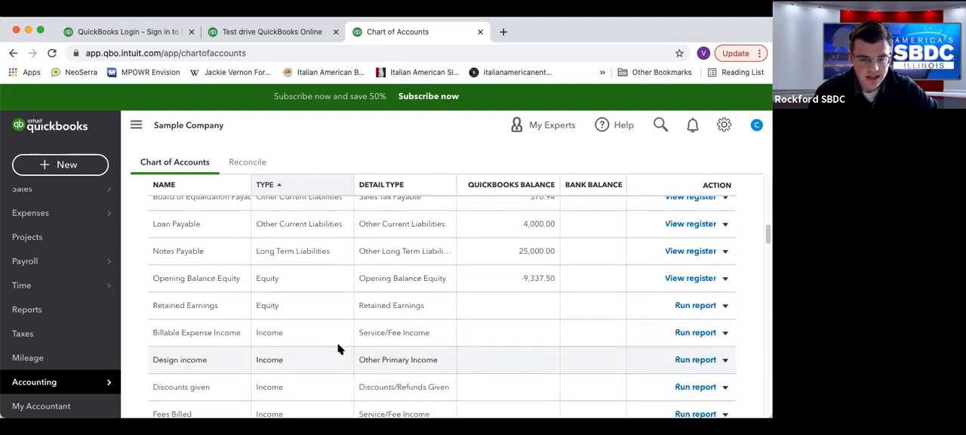
{"action": "scroll", "coordinate": [293, 326], "scroll_direction": "down", "scroll_amount": 1}
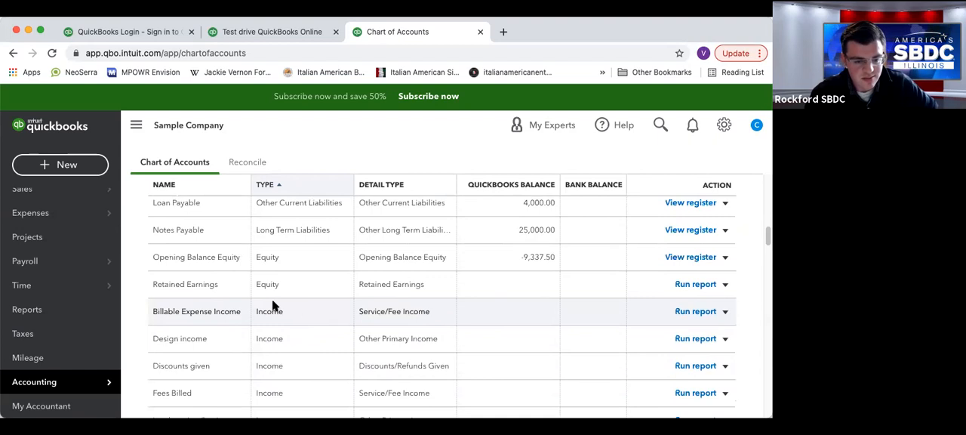
{"action": "scroll", "coordinate": [279, 308], "scroll_direction": "down", "scroll_amount": 1}
{"action": "scroll", "coordinate": [281, 309], "scroll_direction": "down", "scroll_amount": 1}
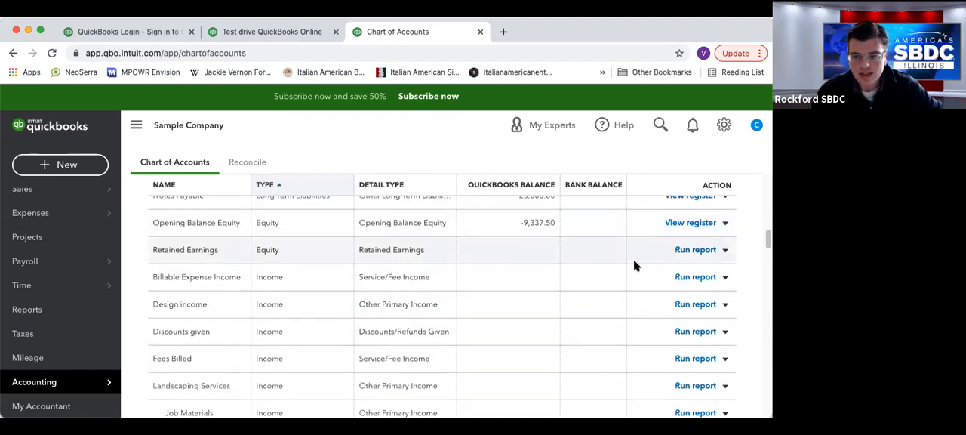
Start a new account, review the detail types offered besides Cash on hand, and close the form without saving.
{"action": "scroll", "coordinate": [442, 294], "scroll_direction": "up", "scroll_amount": 15}
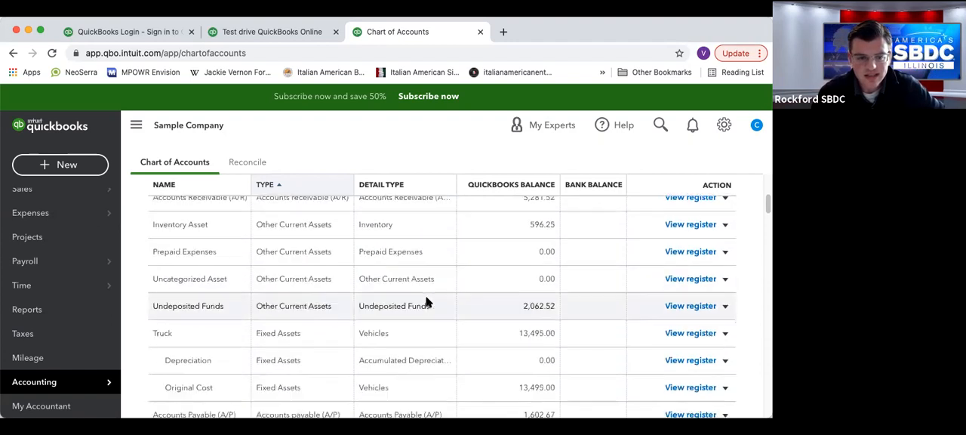
{"action": "left_click", "coordinate": [717, 202]}
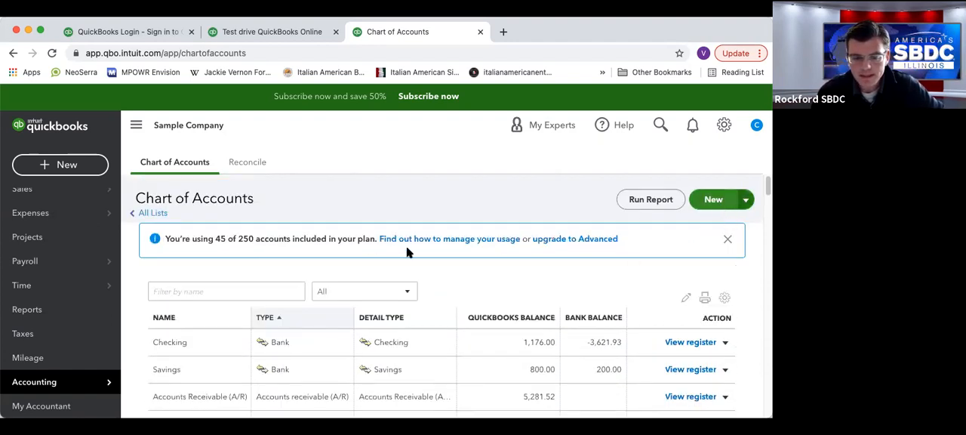
{"action": "left_click", "coordinate": [340, 165]}
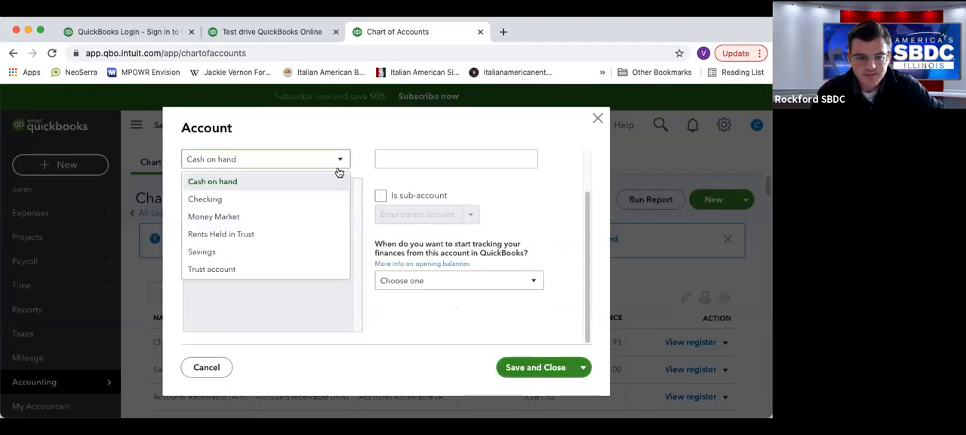
{"action": "left_click", "coordinate": [394, 314]}
{"action": "left_click", "coordinate": [343, 160]}
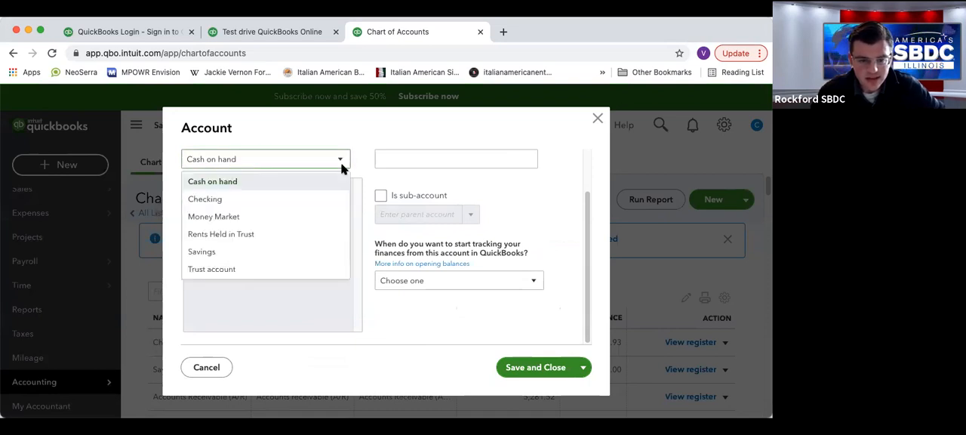
{"action": "left_click", "coordinate": [597, 119]}
Reopen the Chart of Accounts from the overview of all lists and check the blank new account form, closing it without saving.
{"action": "left_click", "coordinate": [150, 211]}
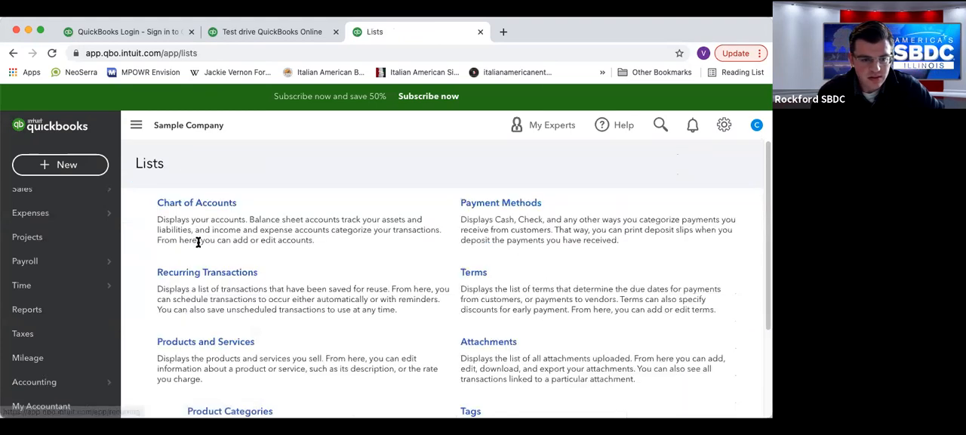
{"action": "left_click", "coordinate": [194, 208]}
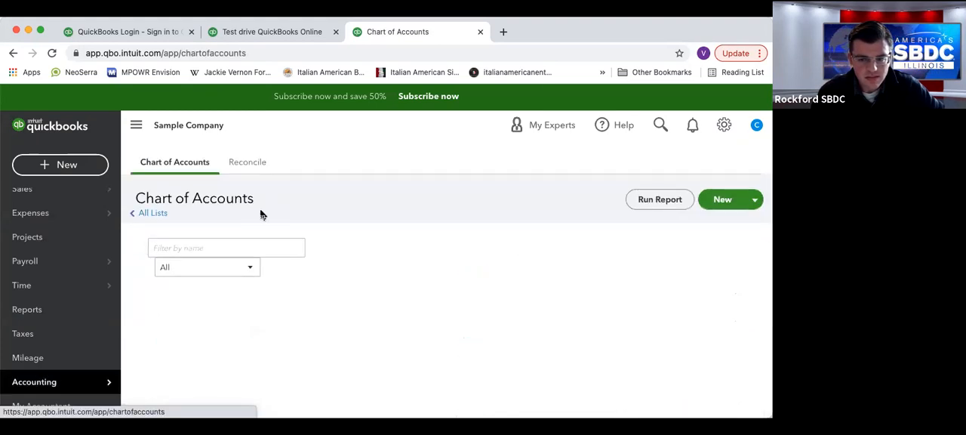
{"action": "left_click", "coordinate": [724, 202]}
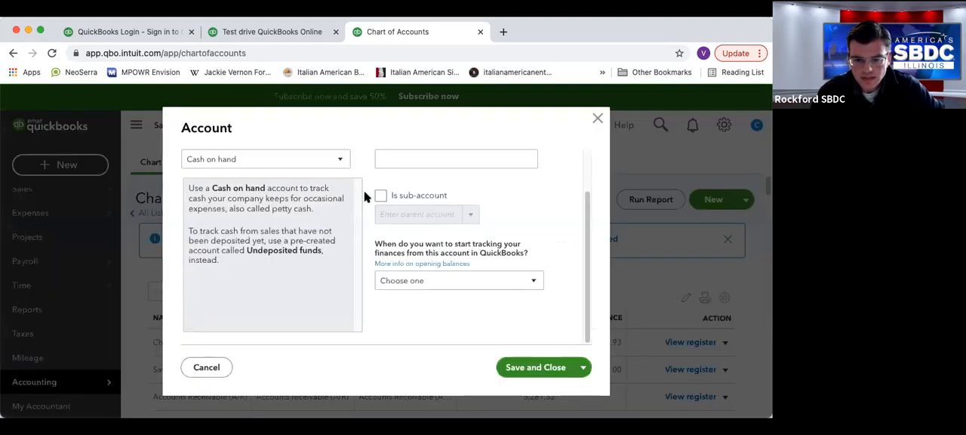
{"action": "left_click", "coordinate": [339, 161]}
{"action": "left_click", "coordinate": [551, 140]}
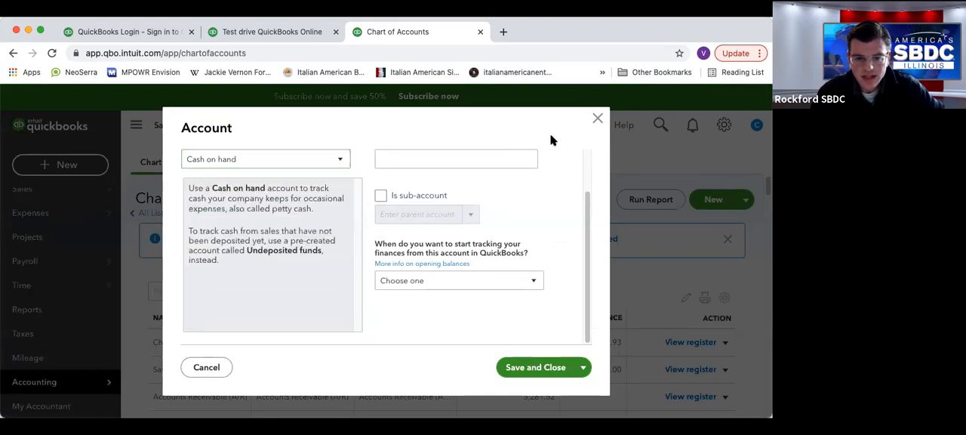
{"action": "left_click", "coordinate": [598, 119]}
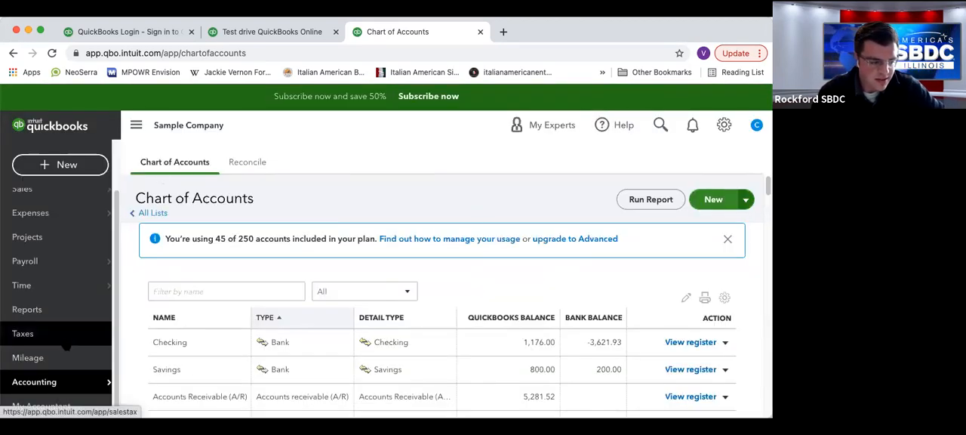
{"action": "left_click", "coordinate": [724, 126]}
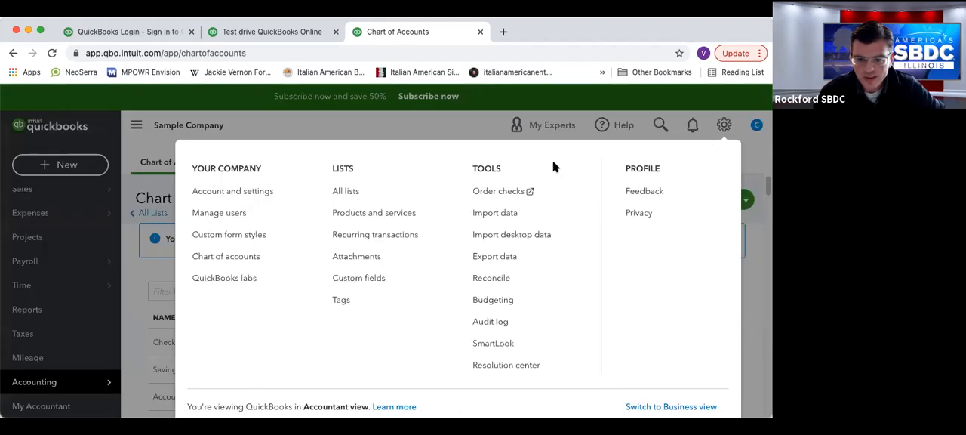
{"action": "left_click", "coordinate": [126, 185]}
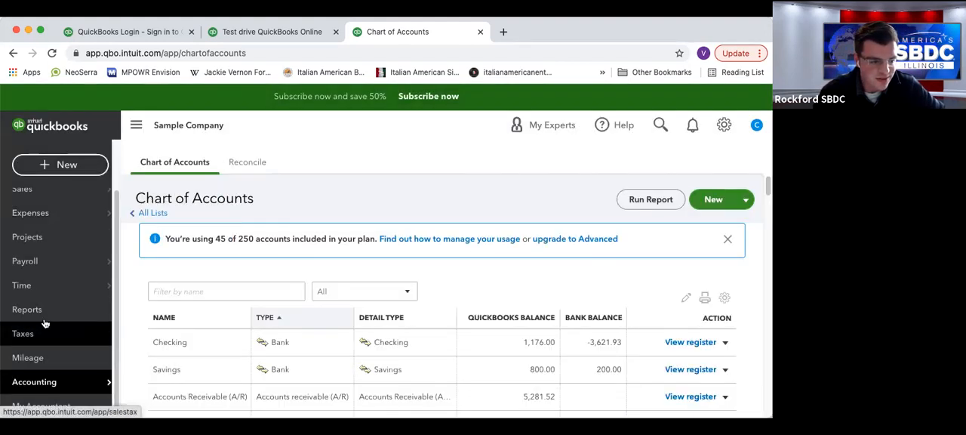
Open the Checking account's register, dismiss the register basics tip, and bring up the transaction types for a new entry.
{"action": "left_click", "coordinate": [690, 342]}
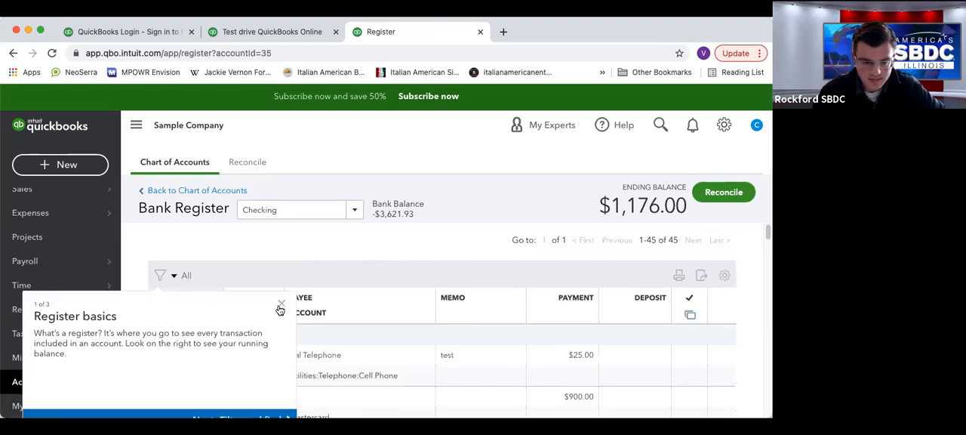
{"action": "left_click", "coordinate": [280, 306]}
{"action": "left_click", "coordinate": [189, 335]}
{"action": "left_click", "coordinate": [187, 168]}
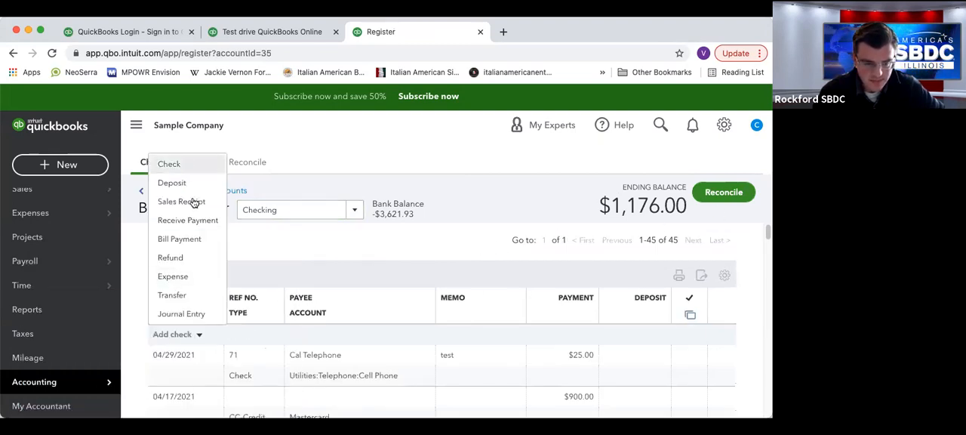
Start a new check entry in the Checking register, review the detail types for adding a new account, and close the account form unsaved.
{"action": "left_click", "coordinate": [427, 307]}
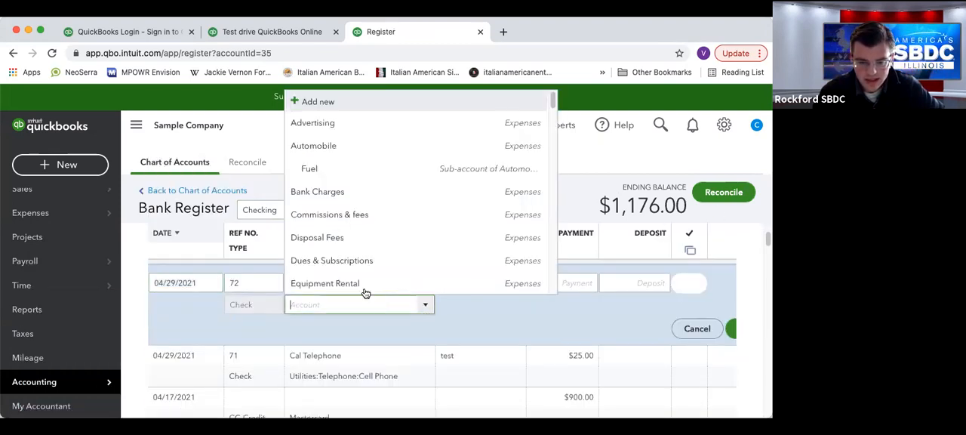
{"action": "left_click", "coordinate": [329, 106]}
{"action": "left_click", "coordinate": [341, 159]}
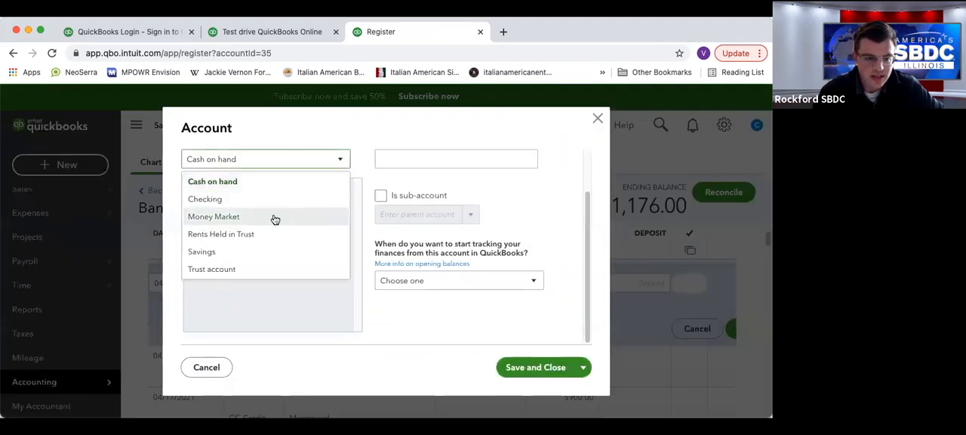
{"action": "left_click", "coordinate": [344, 160]}
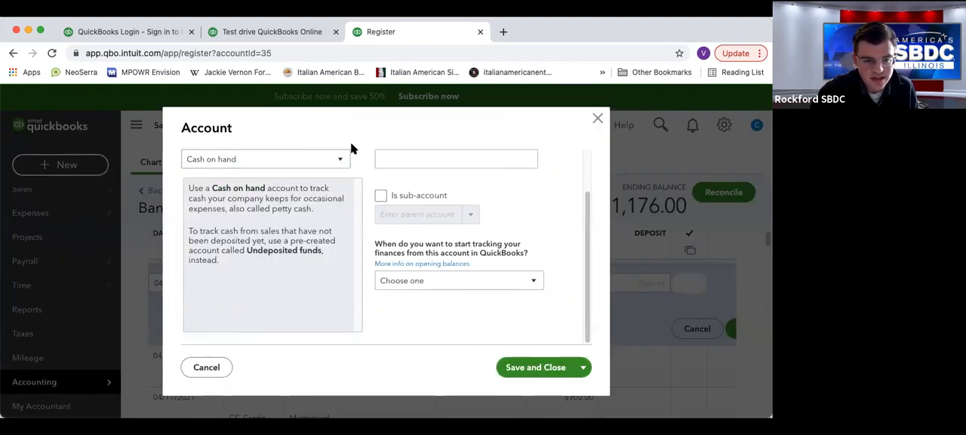
{"action": "left_click", "coordinate": [337, 165]}
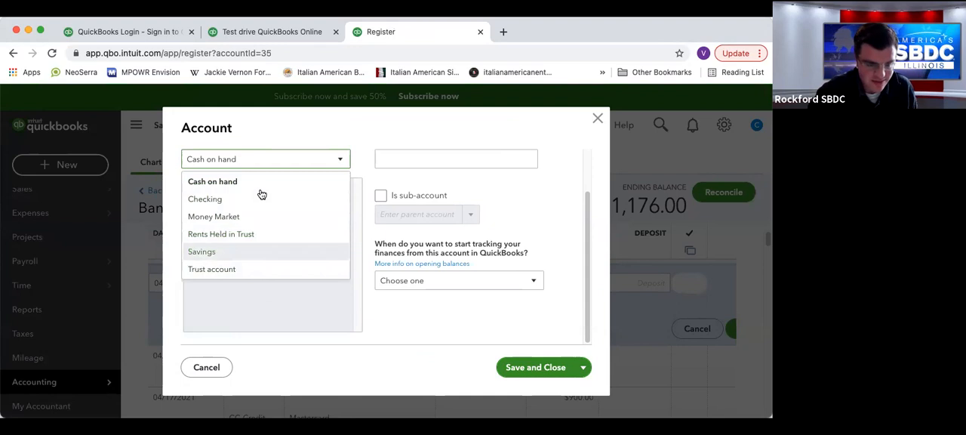
{"action": "left_click", "coordinate": [403, 124]}
{"action": "left_click", "coordinate": [598, 121]}
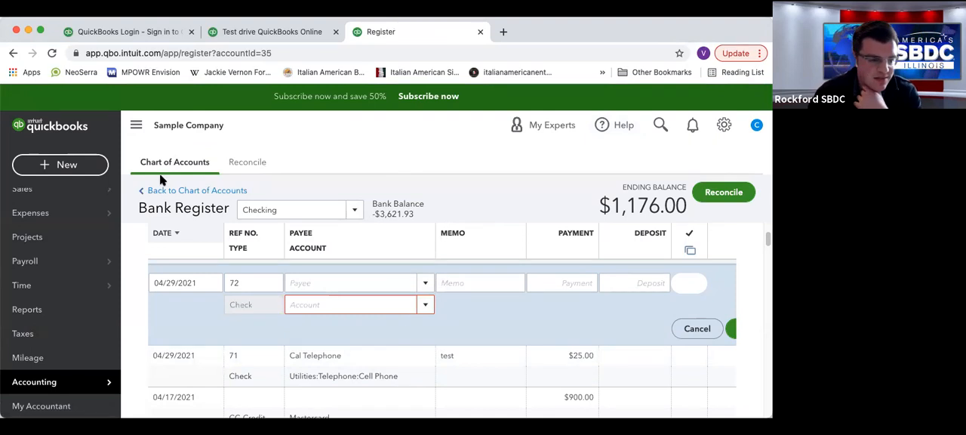
Open the Banking page of bank transactions and dismiss the bank connection introduction.
{"action": "scroll", "coordinate": [86, 225], "scroll_direction": "up", "scroll_amount": 2}
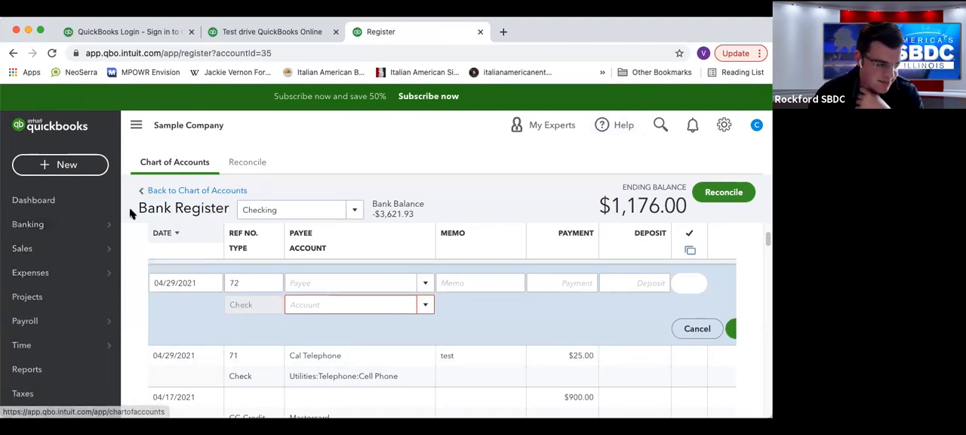
{"action": "mouse_move", "coordinate": [34, 232]}
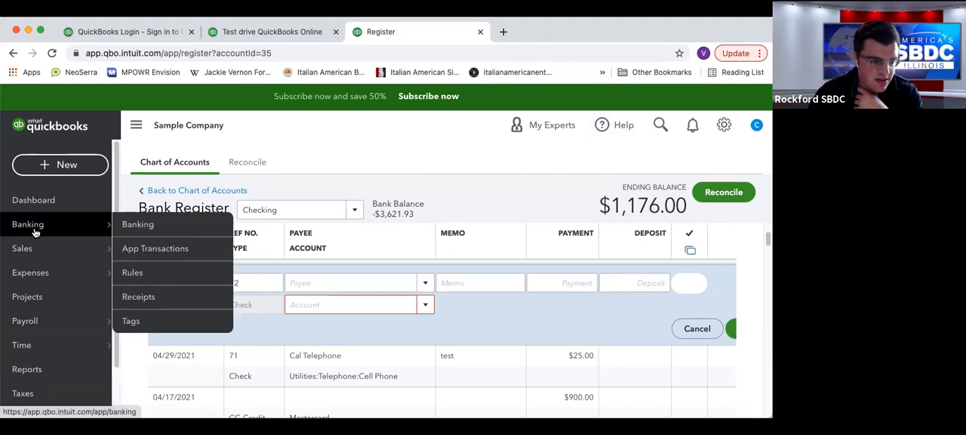
{"action": "left_click", "coordinate": [146, 227]}
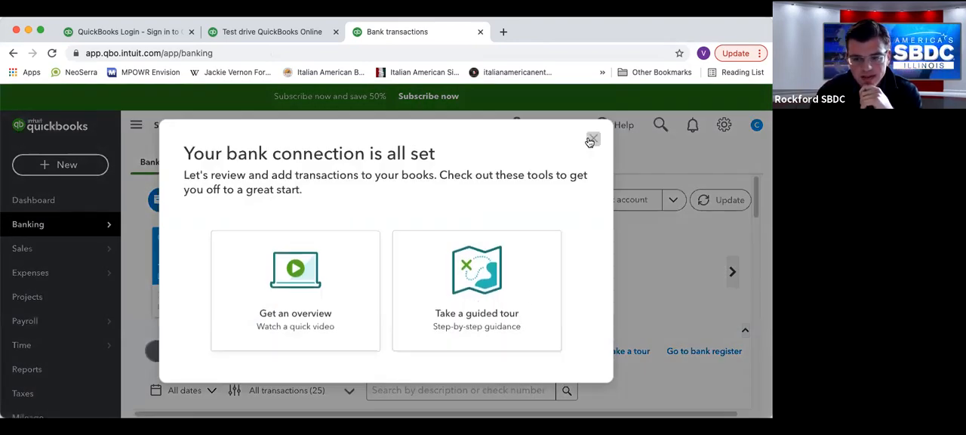
{"action": "left_click", "coordinate": [593, 140]}
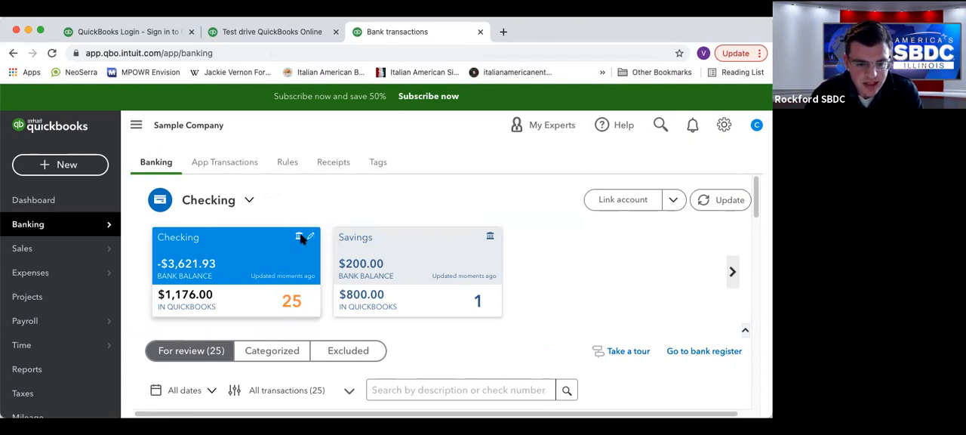
Check which bank the Checking and Savings accounts are linked to, and view the Checking account's edit options without changing anything.
{"action": "mouse_move", "coordinate": [300, 239]}
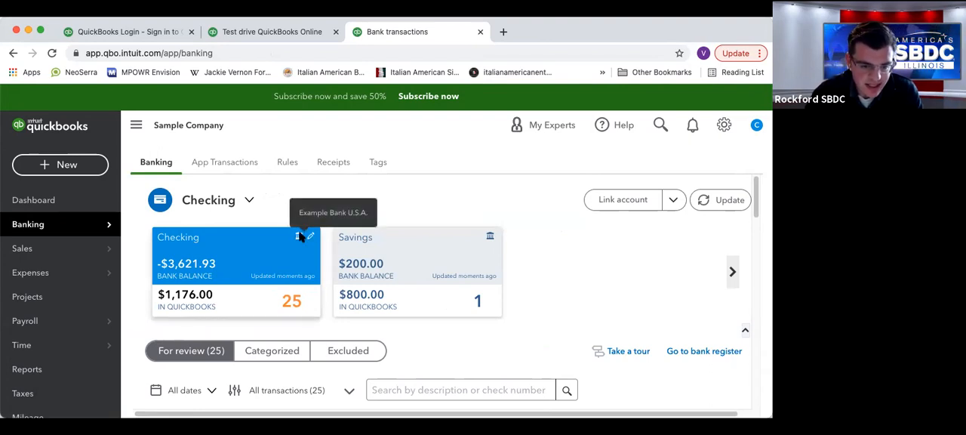
{"action": "mouse_move", "coordinate": [491, 239]}
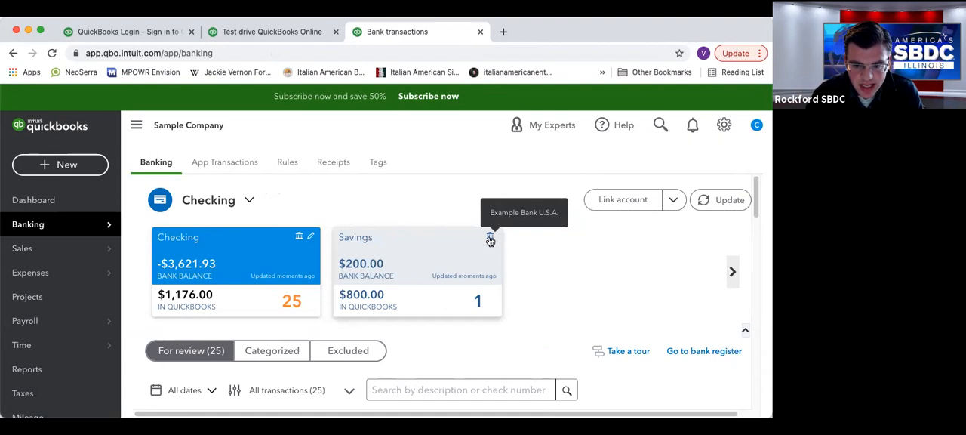
{"action": "left_click", "coordinate": [312, 239]}
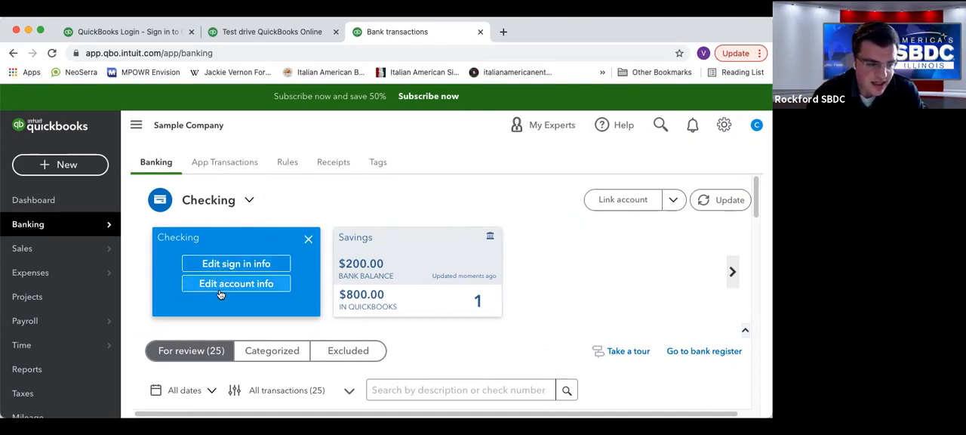
{"action": "left_click", "coordinate": [309, 239]}
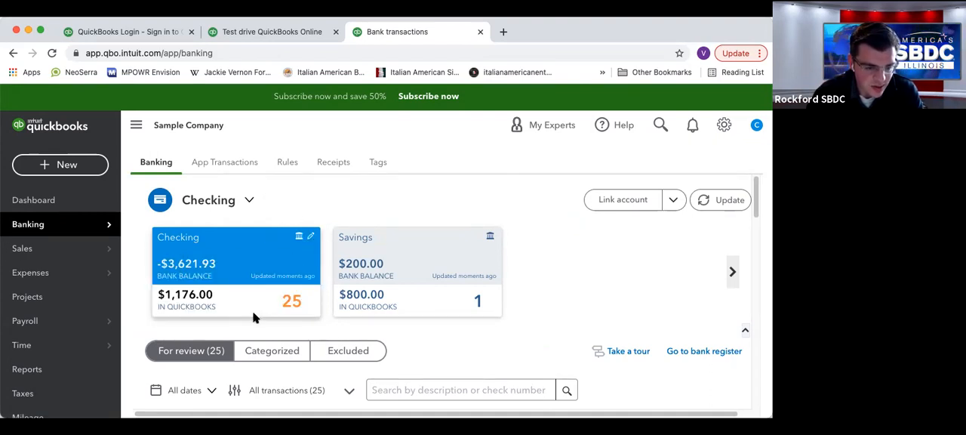
Review the alternatives to linking an account, such as uploading from a file, and update the bank feeds.
{"action": "left_click", "coordinate": [668, 199]}
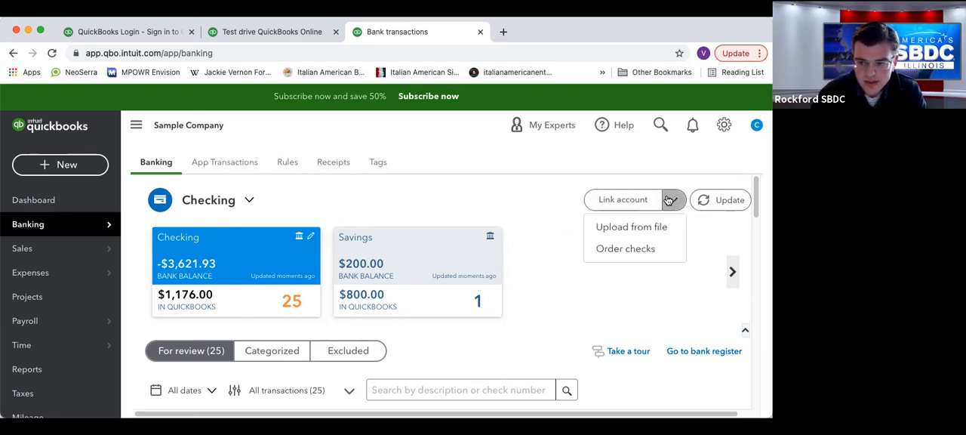
{"action": "left_click", "coordinate": [630, 228]}
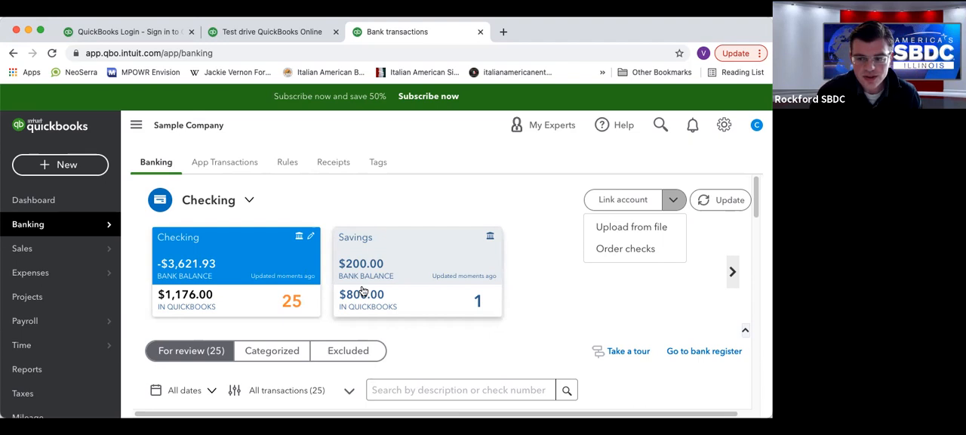
{"action": "left_click", "coordinate": [588, 313]}
{"action": "left_click", "coordinate": [710, 202]}
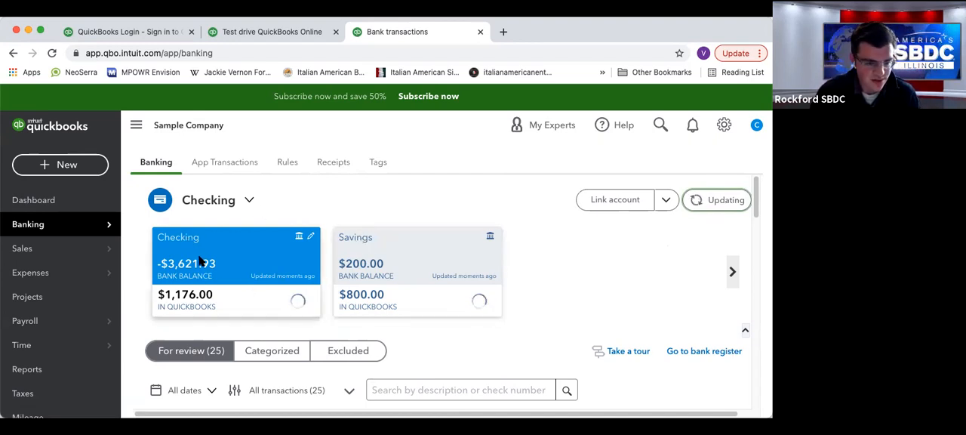
Look through the Checking transactions awaiting review and sort them by date, oldest first.
{"action": "scroll", "coordinate": [231, 243], "scroll_direction": "down", "scroll_amount": 3}
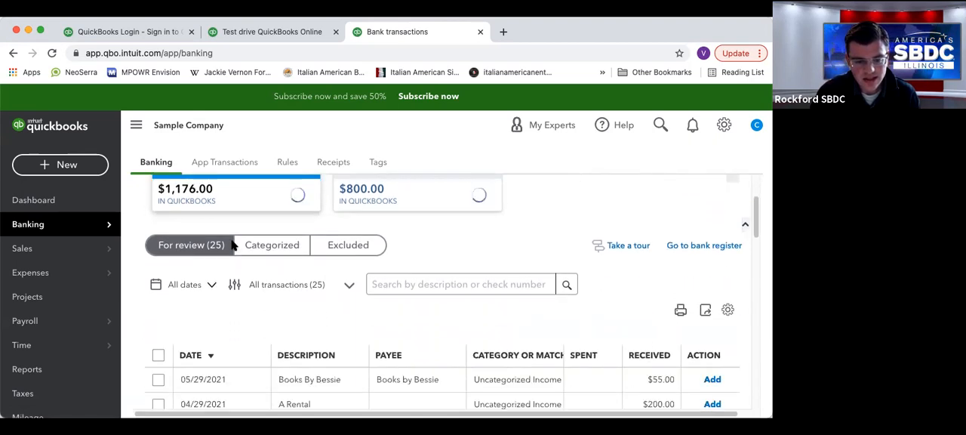
{"action": "scroll", "coordinate": [233, 244], "scroll_direction": "down", "scroll_amount": 1}
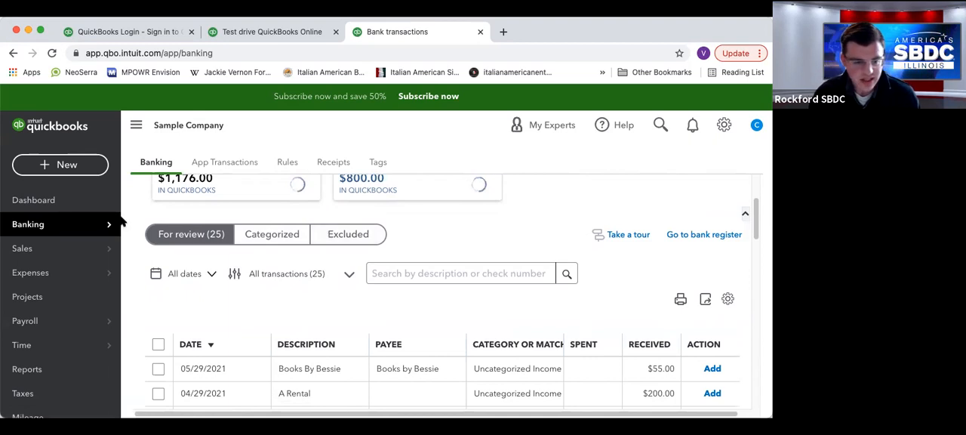
{"action": "mouse_move", "coordinate": [122, 219]}
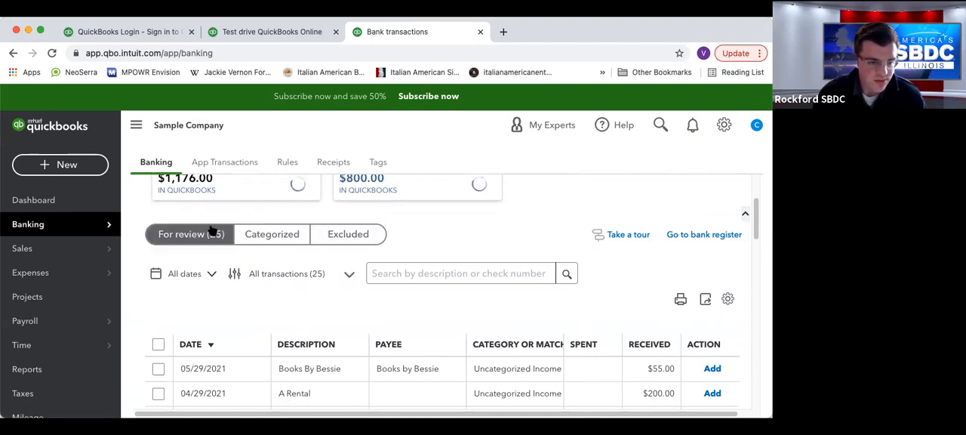
{"action": "scroll", "coordinate": [319, 273], "scroll_direction": "down", "scroll_amount": 1}
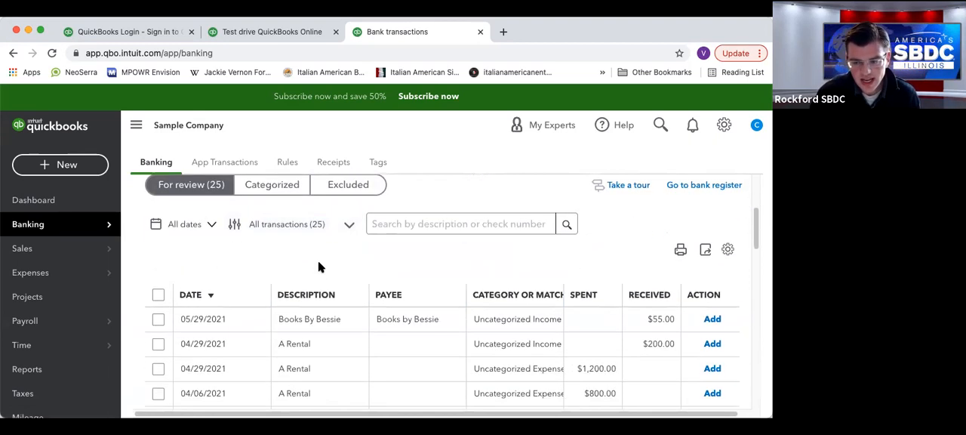
{"action": "scroll", "coordinate": [319, 268], "scroll_direction": "down", "scroll_amount": 2}
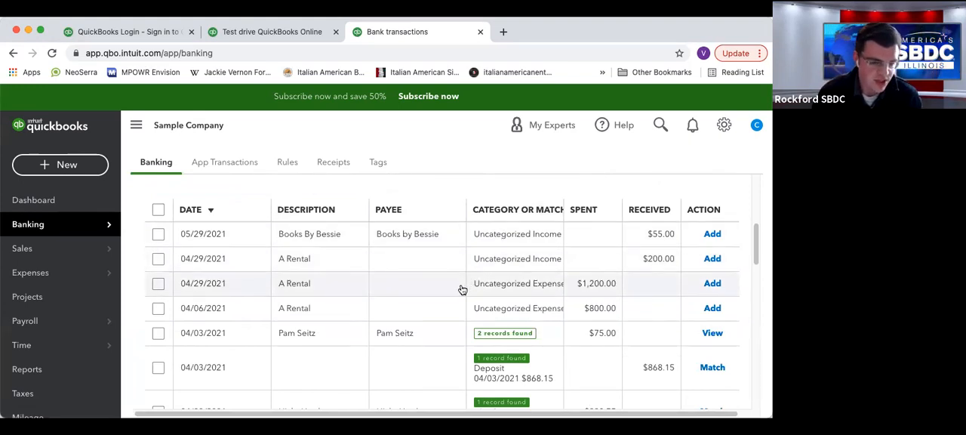
{"action": "scroll", "coordinate": [231, 317], "scroll_direction": "down", "scroll_amount": 1}
{"action": "scroll", "coordinate": [231, 291], "scroll_direction": "up", "scroll_amount": 2}
{"action": "left_click", "coordinate": [212, 257]}
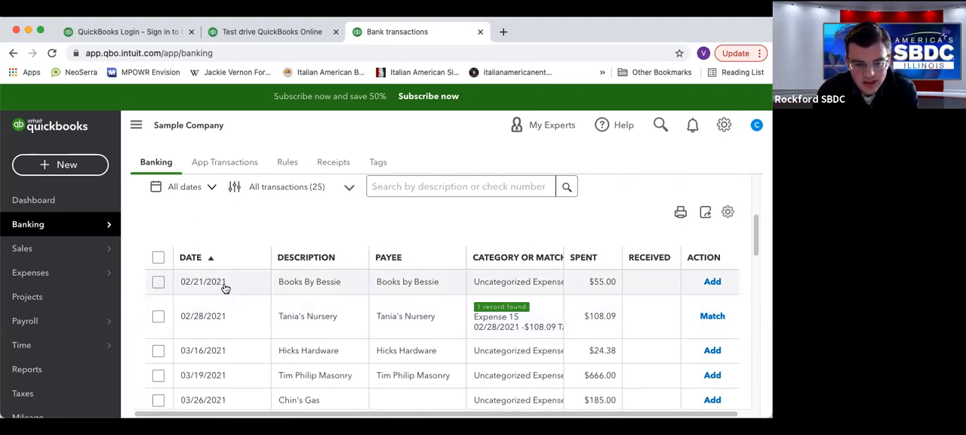
Expand the 02/21/2021 Books By Bessie transaction and examine its vendor, category and bank detail.
{"action": "left_click", "coordinate": [332, 281]}
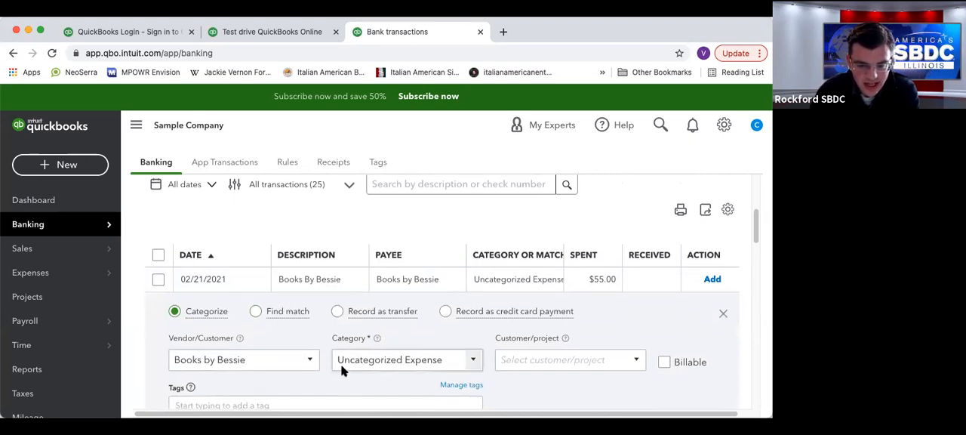
{"action": "scroll", "coordinate": [332, 373], "scroll_direction": "down", "scroll_amount": 3}
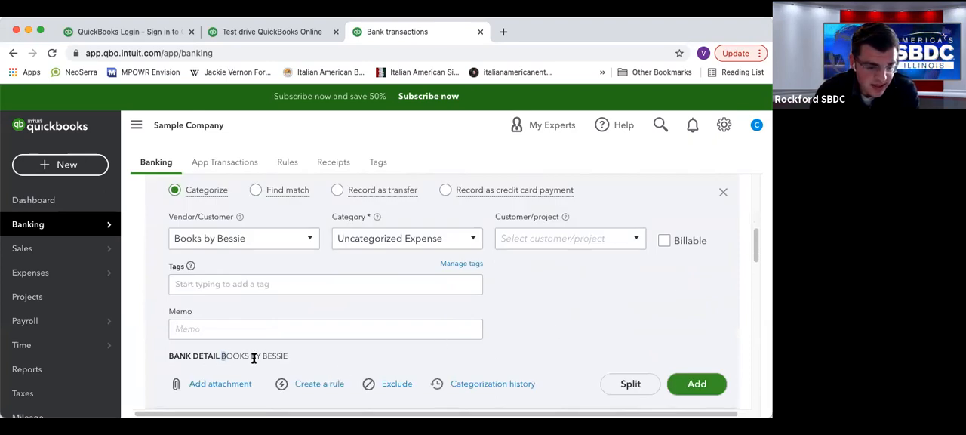
{"action": "left_click_drag", "start_coordinate": [253, 360], "coordinate": [285, 359]}
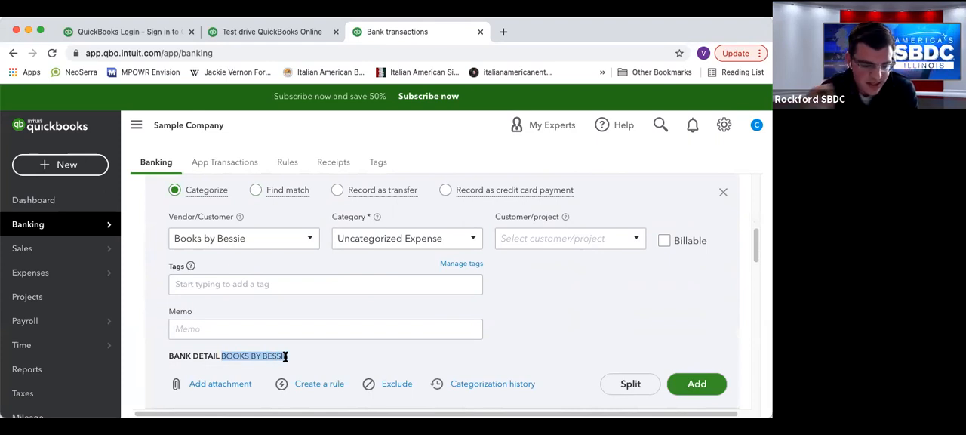
{"action": "left_click", "coordinate": [269, 354]}
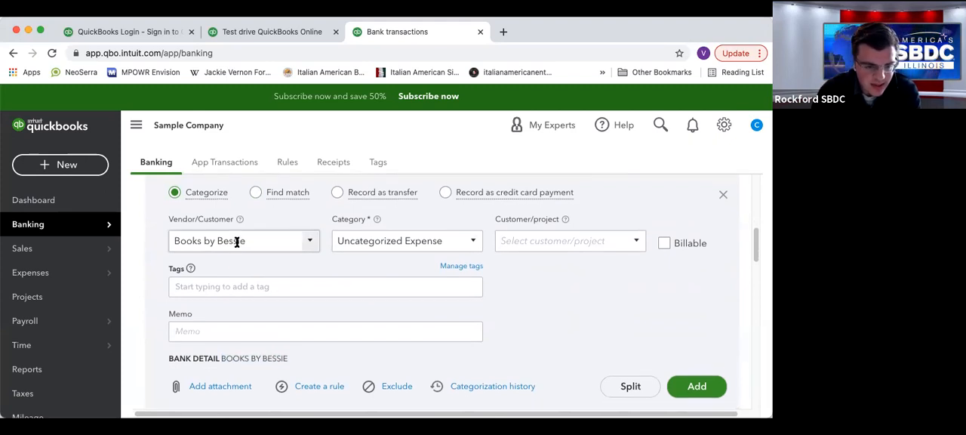
{"action": "scroll", "coordinate": [277, 244], "scroll_direction": "up", "scroll_amount": 5}
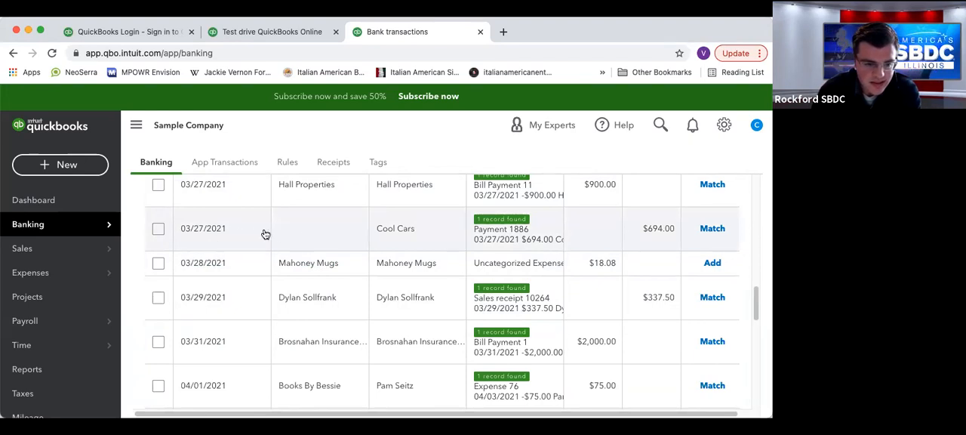
Expand the 03/27/2021 Cool Cars transaction and examine its matching record.
{"action": "left_click", "coordinate": [310, 235]}
{"action": "scroll", "coordinate": [293, 291], "scroll_direction": "up", "scroll_amount": 1}
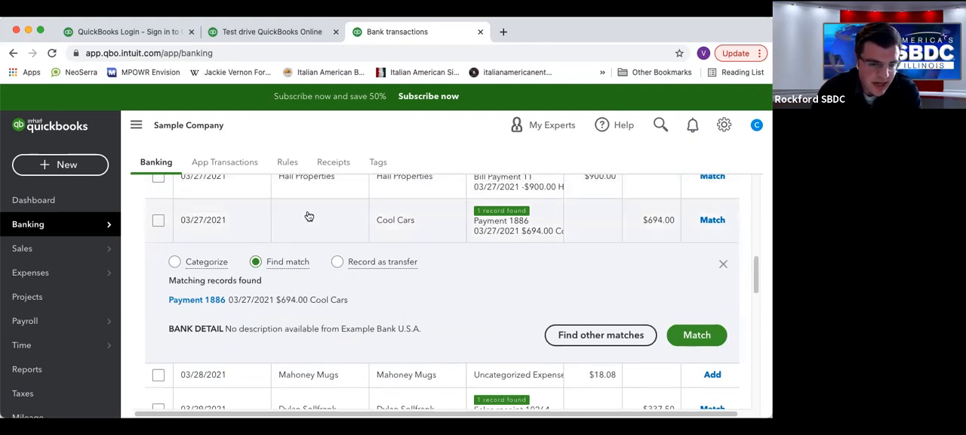
{"action": "scroll", "coordinate": [308, 216], "scroll_direction": "up", "scroll_amount": 4}
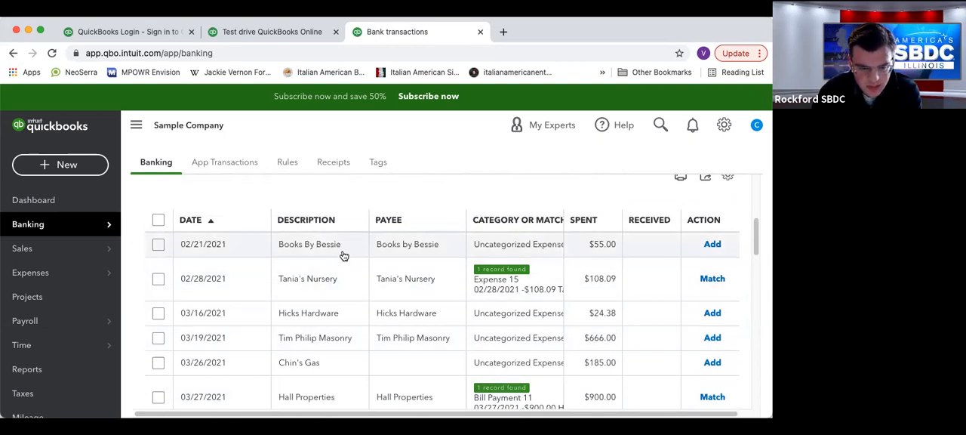
Look for a match for the 02/21/2021 Books By Bessie transaction, leave without saving, and return to the transactions for review.
{"action": "left_click", "coordinate": [344, 249]}
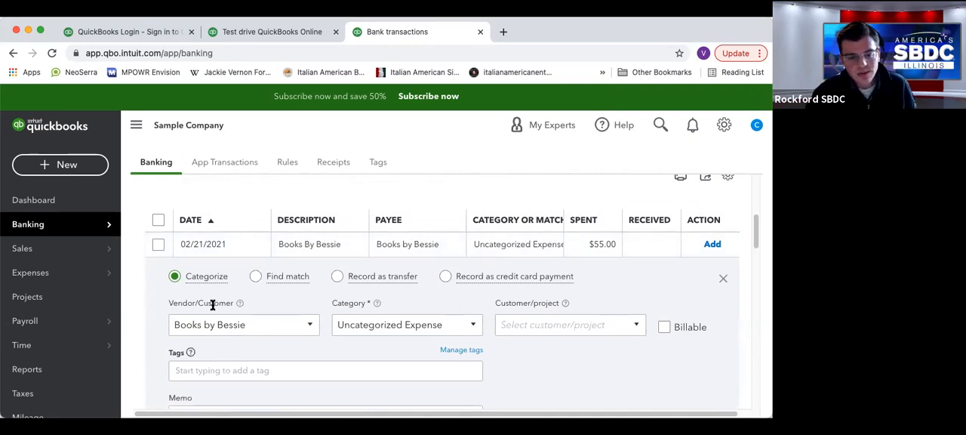
{"action": "left_click", "coordinate": [257, 277]}
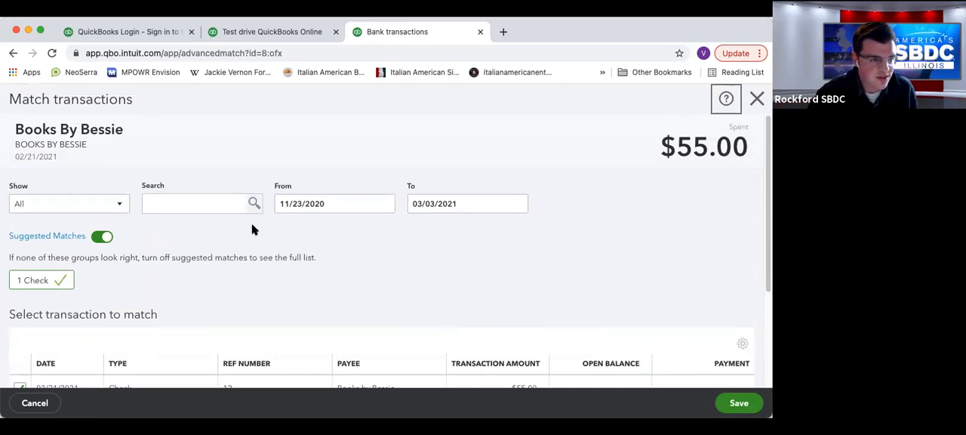
{"action": "left_click", "coordinate": [756, 98]}
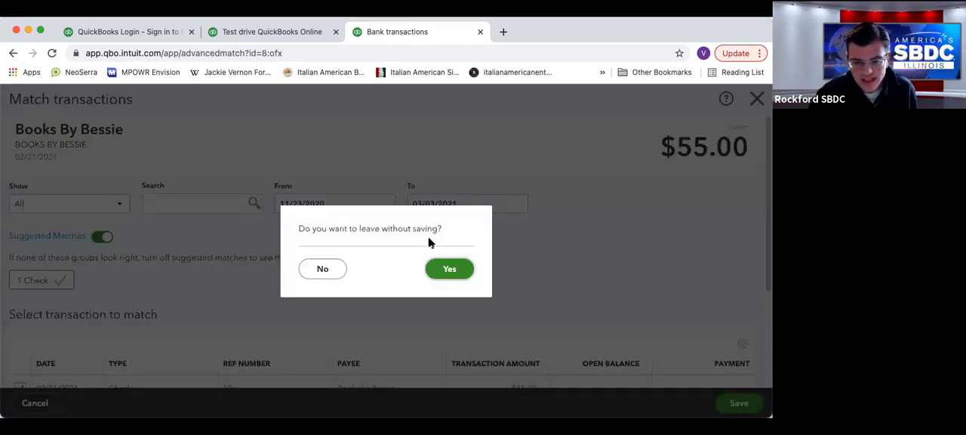
{"action": "left_click", "coordinate": [449, 269]}
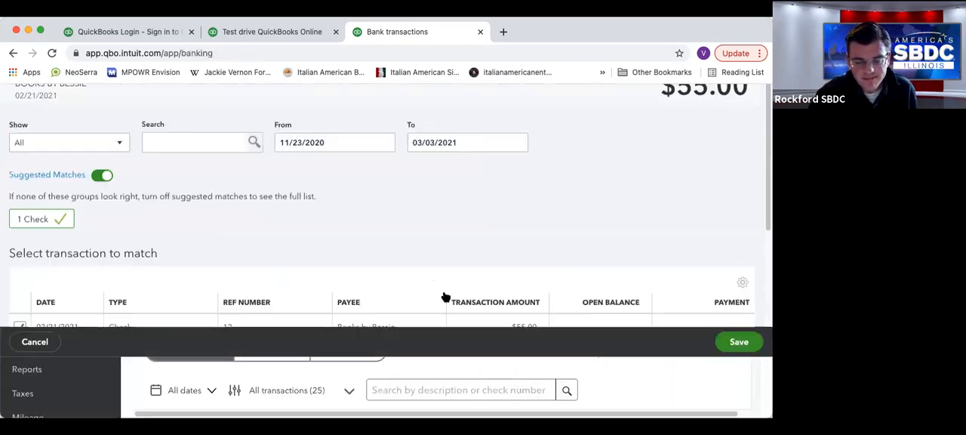
{"action": "scroll", "coordinate": [533, 290], "scroll_direction": "down", "scroll_amount": 2}
{"action": "scroll", "coordinate": [534, 289], "scroll_direction": "down", "scroll_amount": 10}
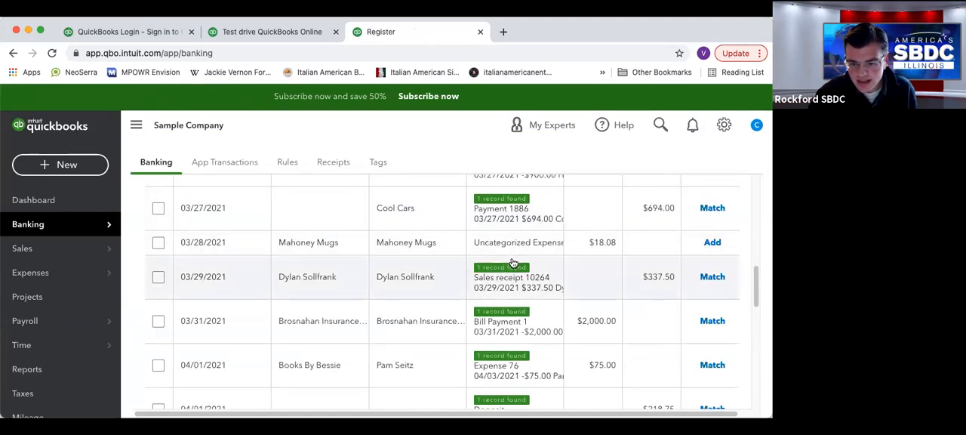
{"action": "scroll", "coordinate": [519, 276], "scroll_direction": "up", "scroll_amount": 6}
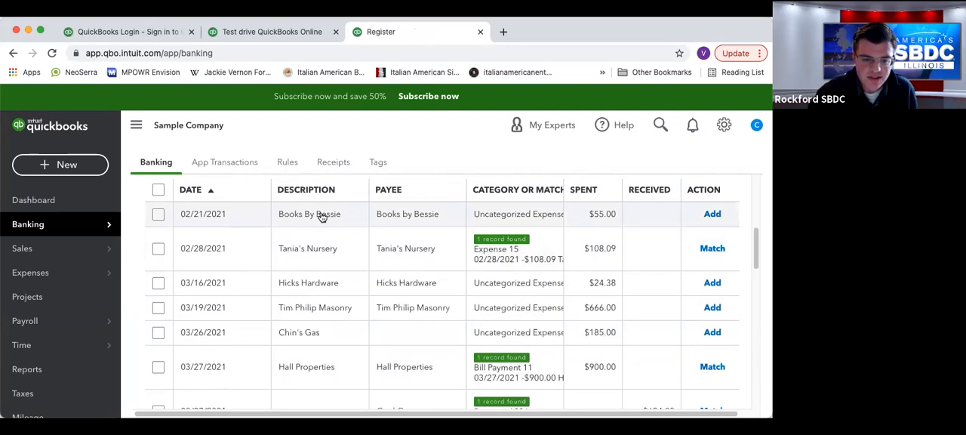
Expand the 02/21/2021 Books By Bessie transaction and set its category to Insurance.
{"action": "left_click", "coordinate": [321, 217]}
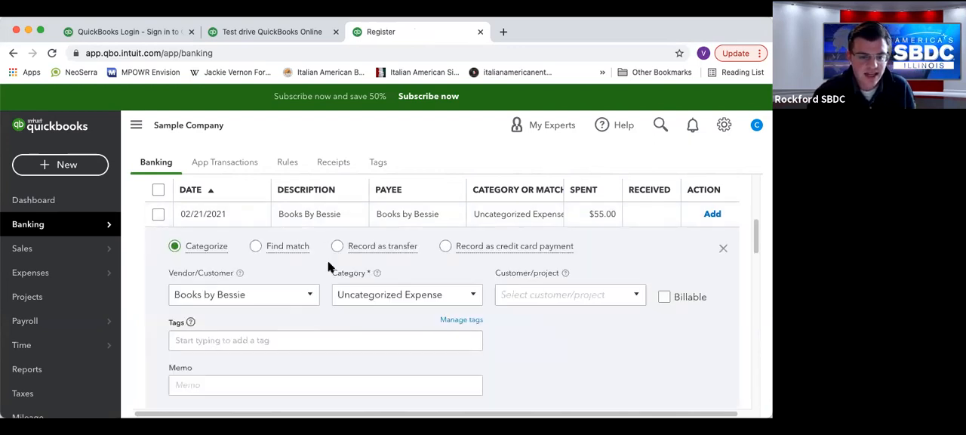
{"action": "left_click", "coordinate": [249, 293]}
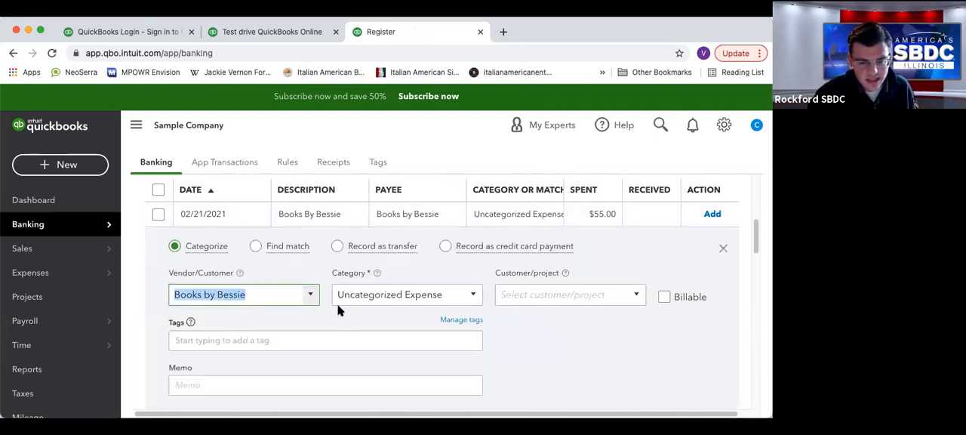
{"action": "left_click", "coordinate": [470, 300]}
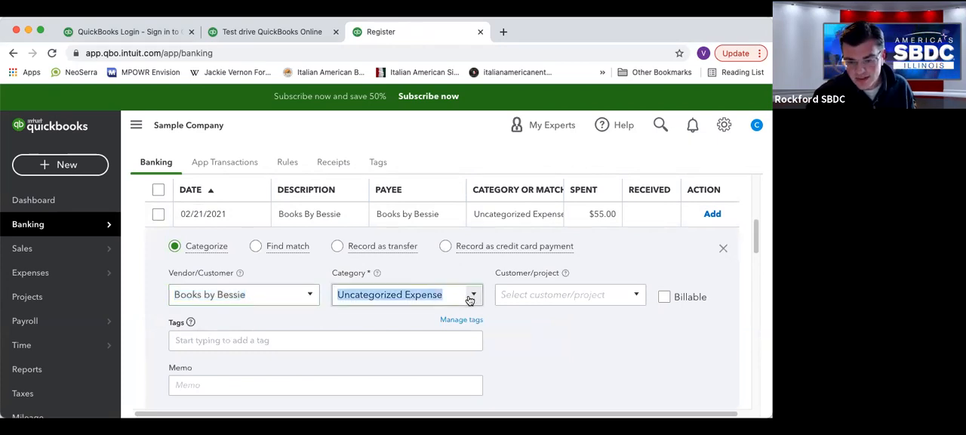
{"action": "scroll", "coordinate": [398, 194], "scroll_direction": "down", "scroll_amount": 5}
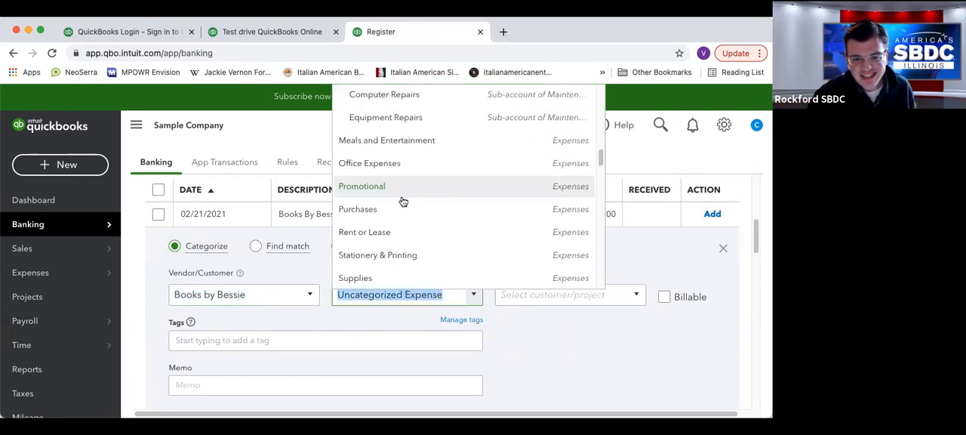
{"action": "scroll", "coordinate": [400, 198], "scroll_direction": "up", "scroll_amount": 5}
{"action": "scroll", "coordinate": [403, 204], "scroll_direction": "up", "scroll_amount": 5}
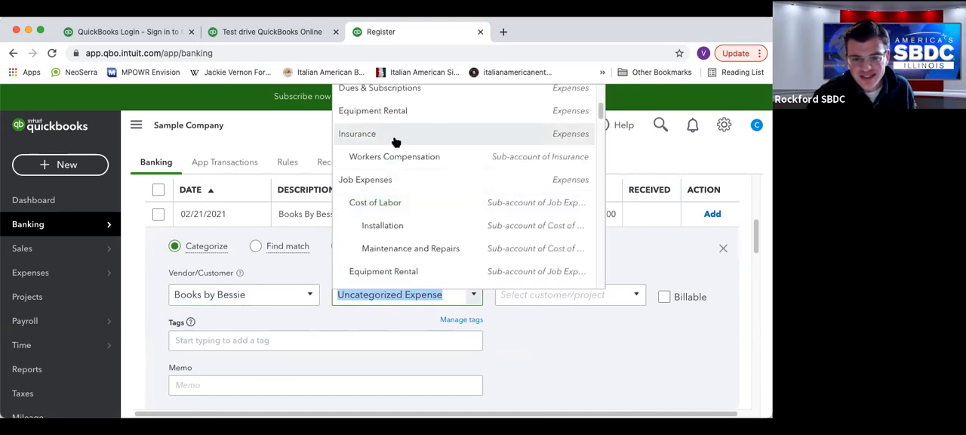
{"action": "left_click", "coordinate": [395, 136]}
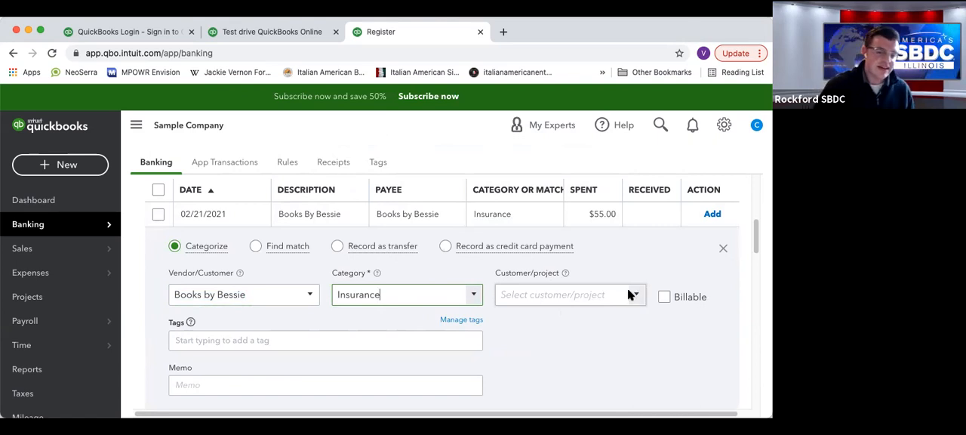
Change the Books By Bessie transaction's category to Plants and Soil under Job Expenses: Job Materials.
{"action": "left_click", "coordinate": [470, 302]}
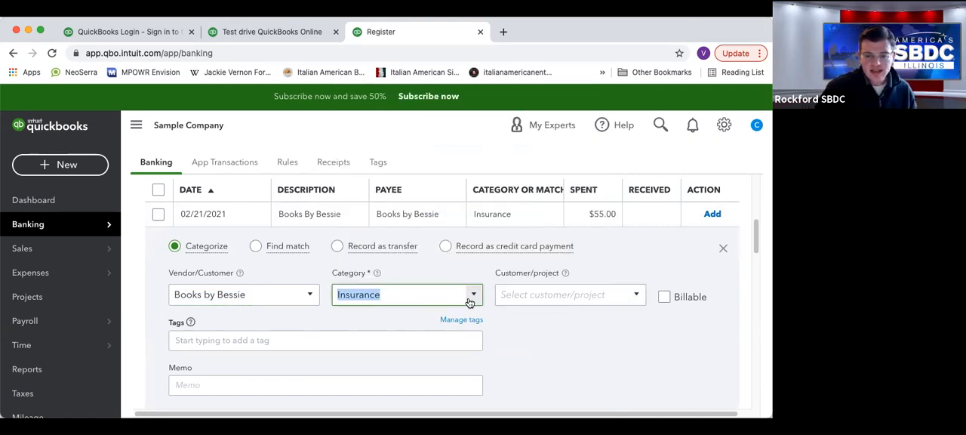
{"action": "left_click", "coordinate": [473, 294]}
{"action": "scroll", "coordinate": [408, 197], "scroll_direction": "down", "scroll_amount": 2}
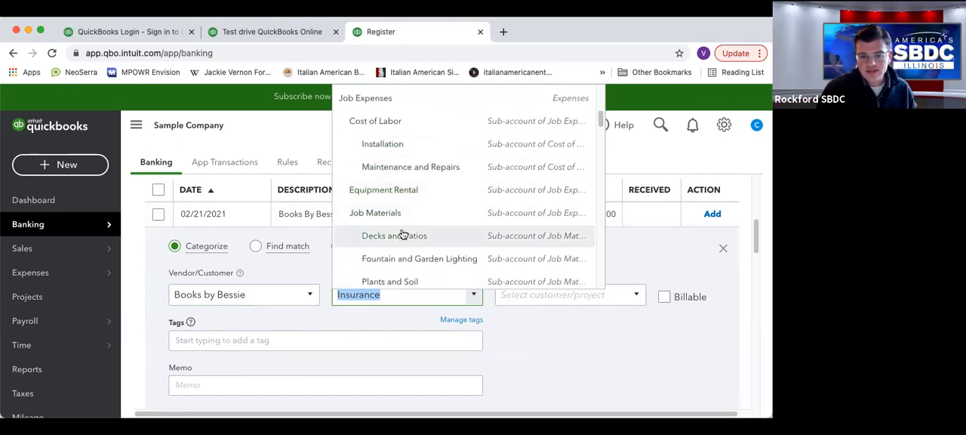
{"action": "scroll", "coordinate": [426, 259], "scroll_direction": "down", "scroll_amount": 1}
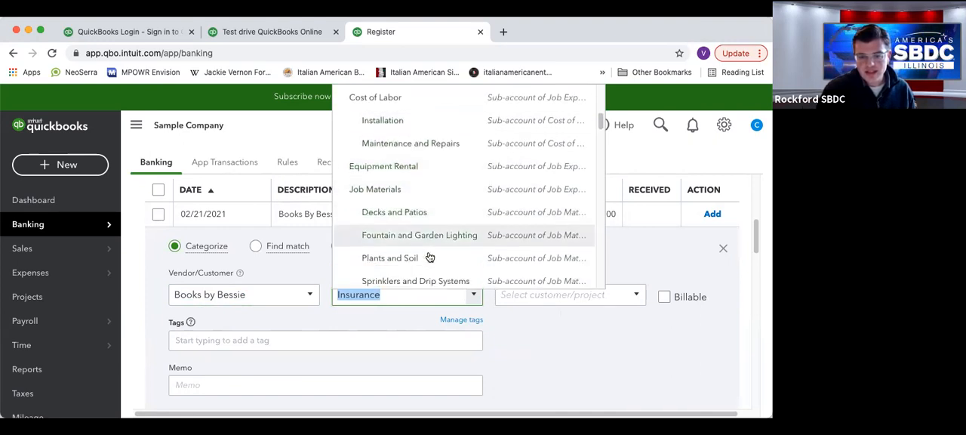
{"action": "left_click", "coordinate": [390, 261]}
Assign the Books By Bessie expense to the customer Amy's Bird Sanctuary and mark it billable.
{"action": "left_click", "coordinate": [636, 296]}
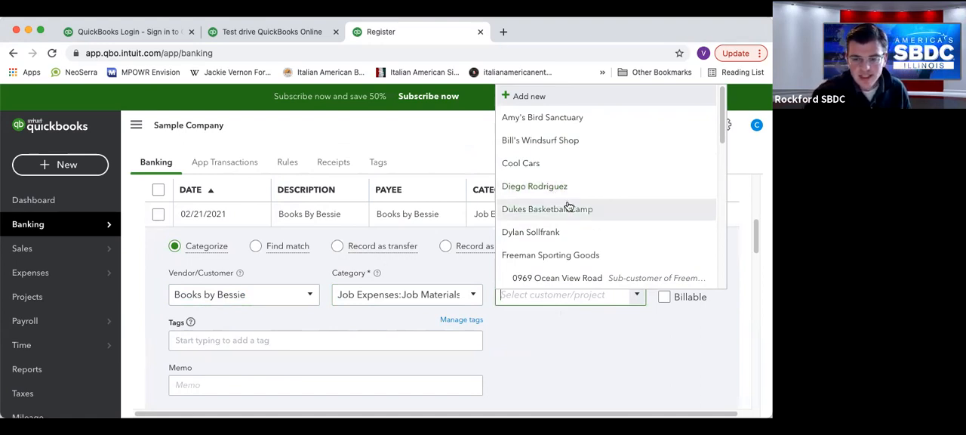
{"action": "left_click", "coordinate": [578, 119]}
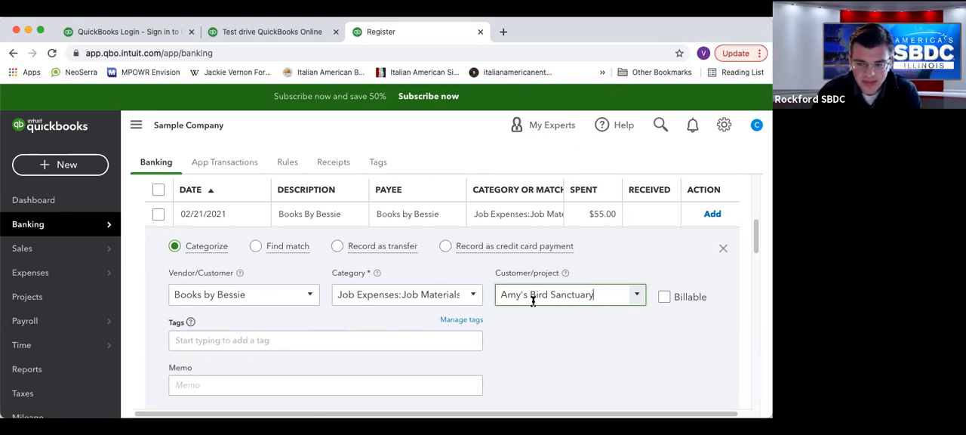
{"action": "left_click", "coordinate": [665, 300]}
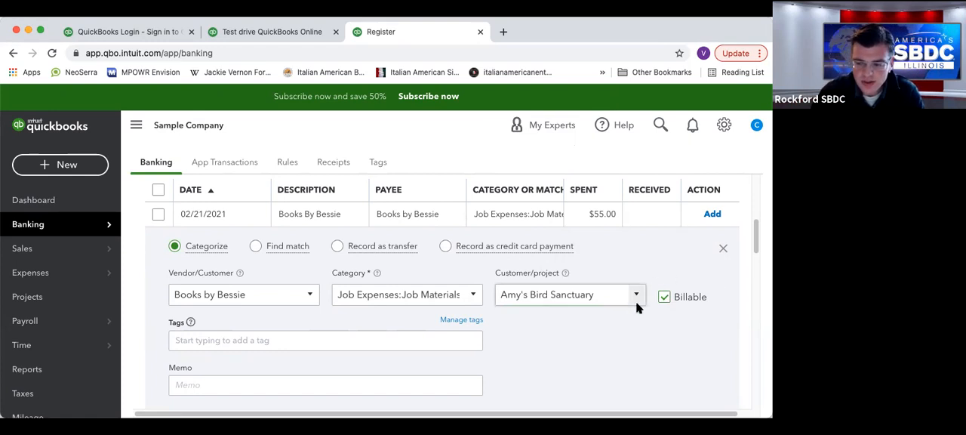
{"action": "scroll", "coordinate": [597, 311], "scroll_direction": "down", "scroll_amount": 1}
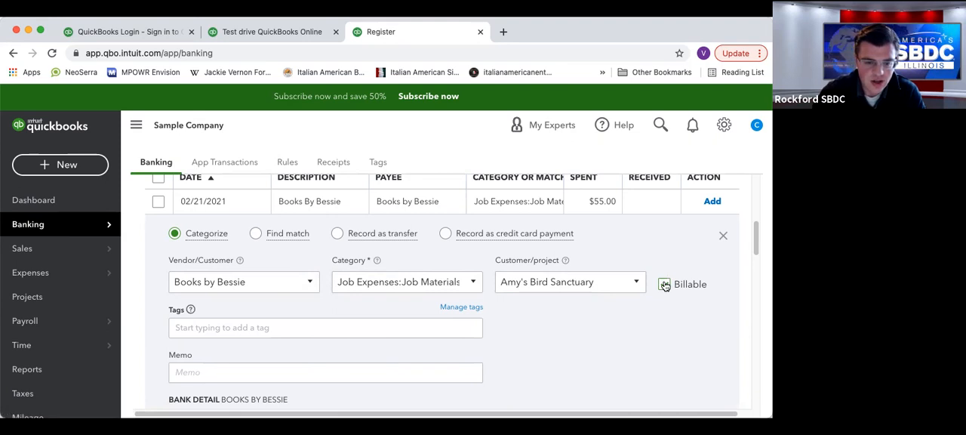
{"action": "mouse_move", "coordinate": [104, 281]}
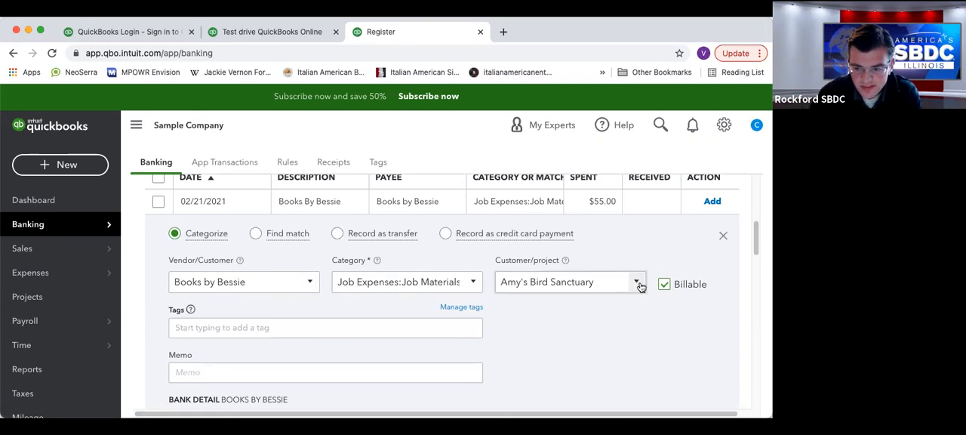
Clear the billable mark and remove the customer from the Books By Bessie expense.
{"action": "left_click", "coordinate": [663, 284]}
{"action": "left_click", "coordinate": [638, 282]}
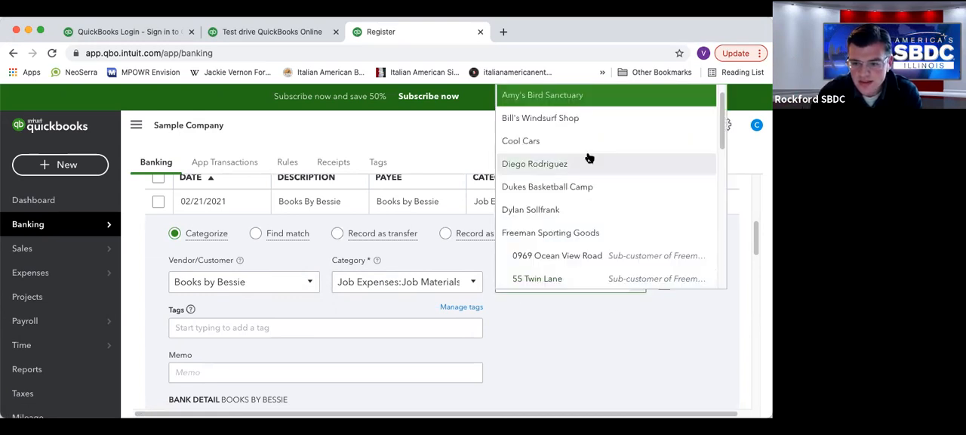
{"action": "scroll", "coordinate": [587, 157], "scroll_direction": "up", "scroll_amount": 1}
{"action": "left_click", "coordinate": [568, 120]}
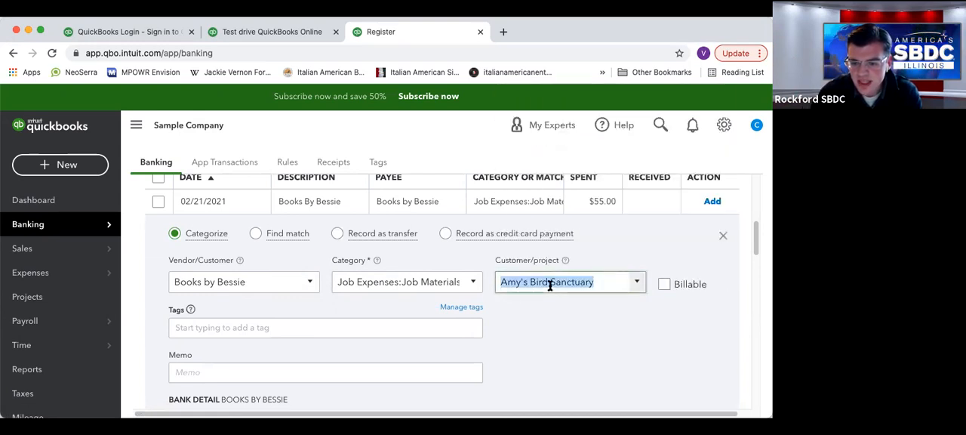
{"action": "key", "text": "BackSpace"}
{"action": "left_click", "coordinate": [327, 352]}
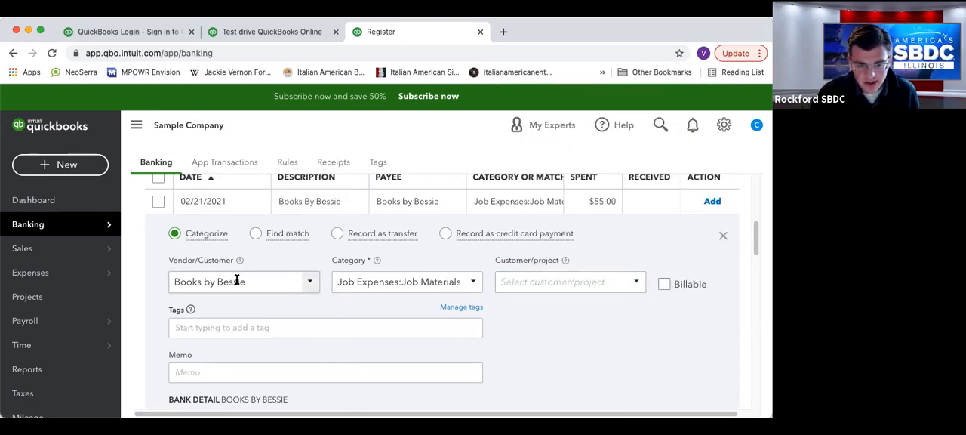
Check the remaining details of the Books By Bessie transaction and add it to the books.
{"action": "scroll", "coordinate": [529, 308], "scroll_direction": "down", "scroll_amount": 2}
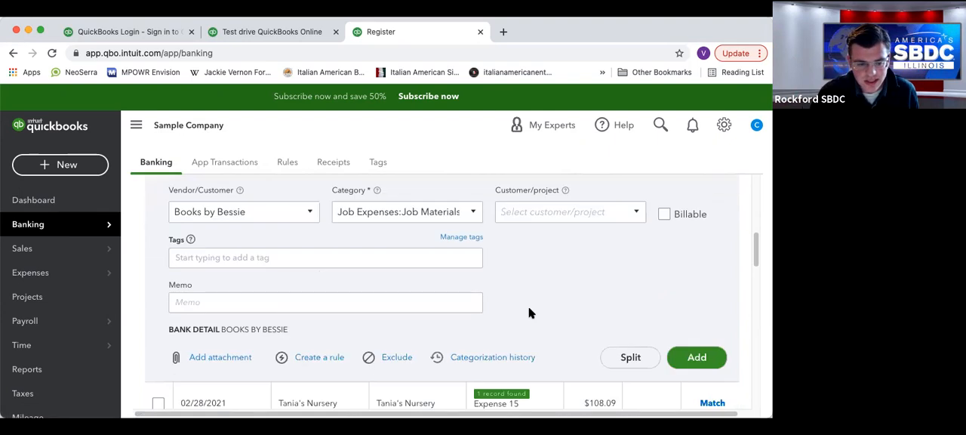
{"action": "scroll", "coordinate": [530, 311], "scroll_direction": "up", "scroll_amount": 3}
{"action": "scroll", "coordinate": [611, 382], "scroll_direction": "down", "scroll_amount": 2}
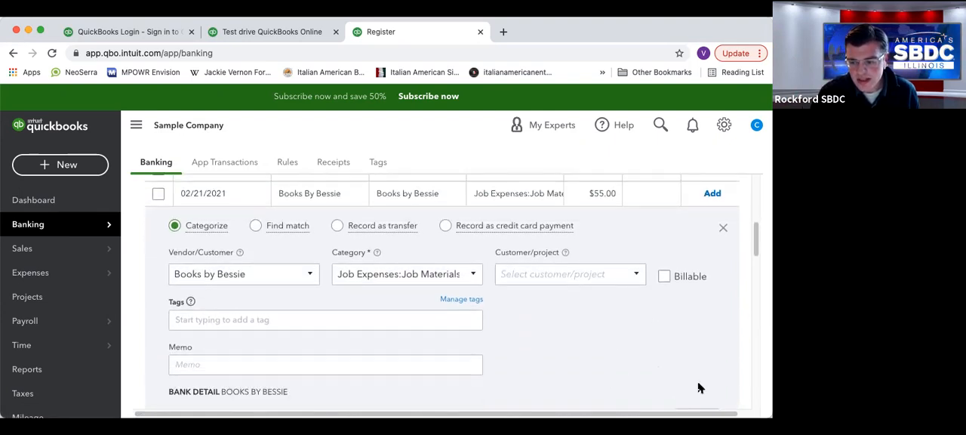
{"action": "left_click", "coordinate": [702, 396]}
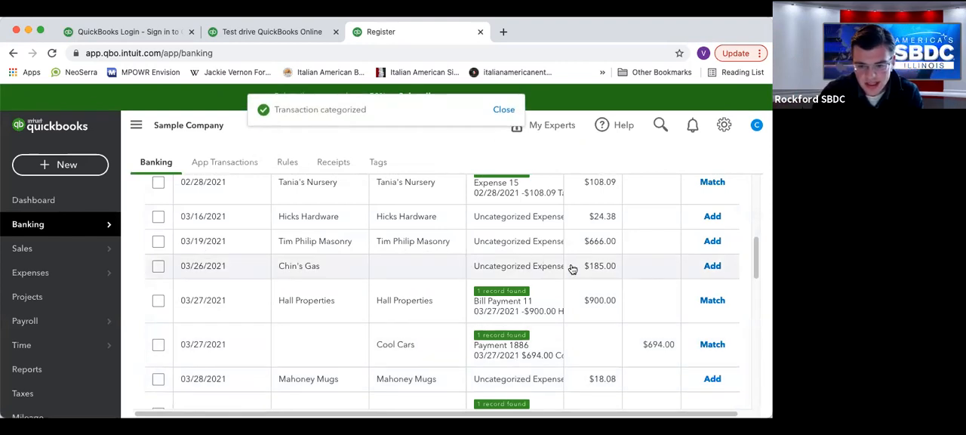
View the bank rules page and return to the bank transactions for review.
{"action": "scroll", "coordinate": [572, 267], "scroll_direction": "up", "scroll_amount": 3}
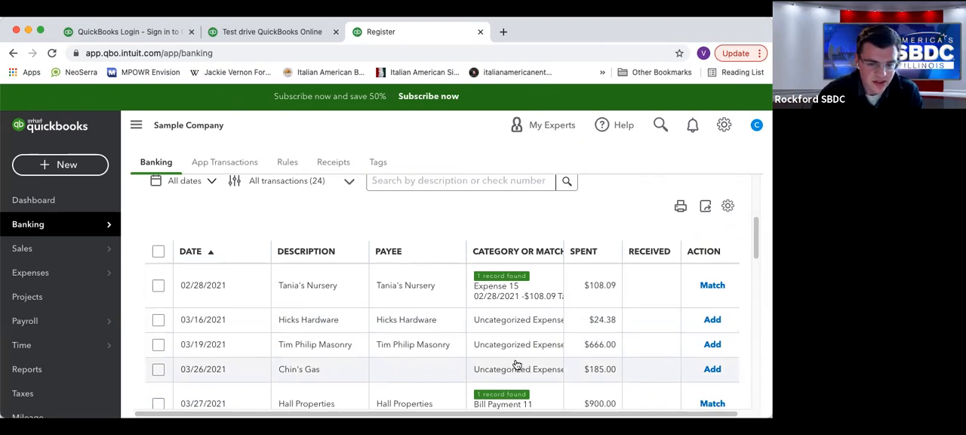
{"action": "left_click", "coordinate": [286, 163]}
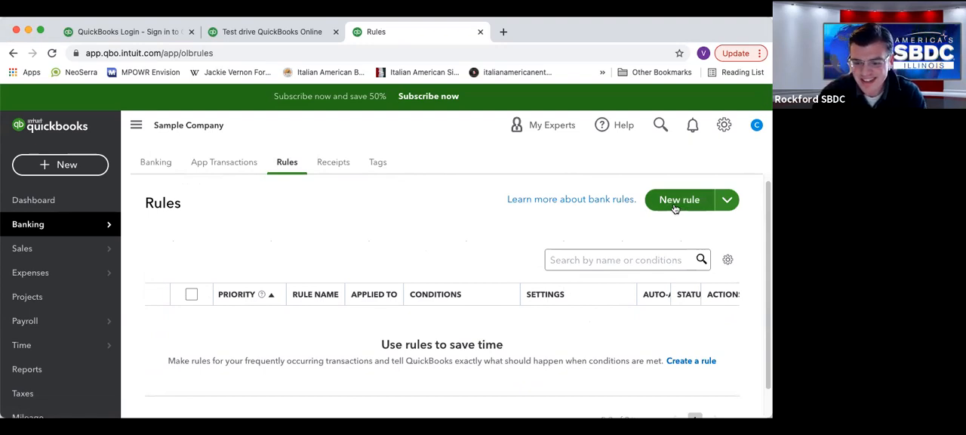
{"action": "left_click", "coordinate": [166, 163]}
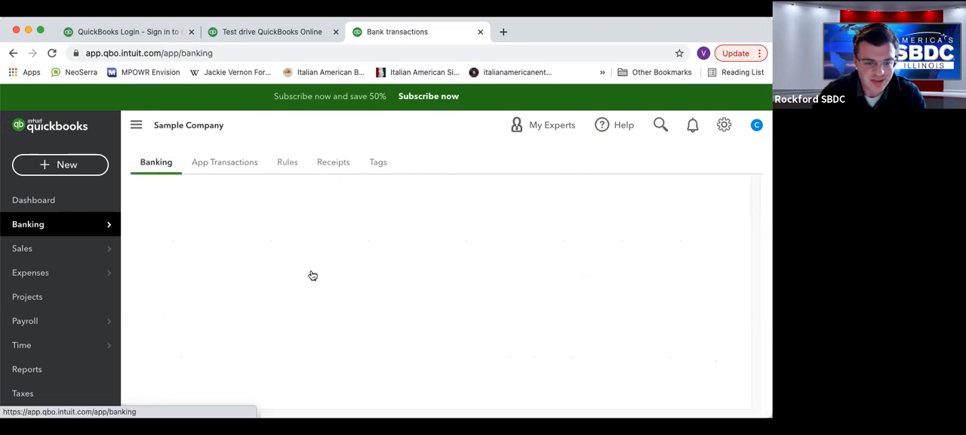
Check the categorization details of the 02/28/2021 Tania's Nursery transaction and match it to Expense 15.
{"action": "scroll", "coordinate": [311, 344], "scroll_direction": "down", "scroll_amount": 2}
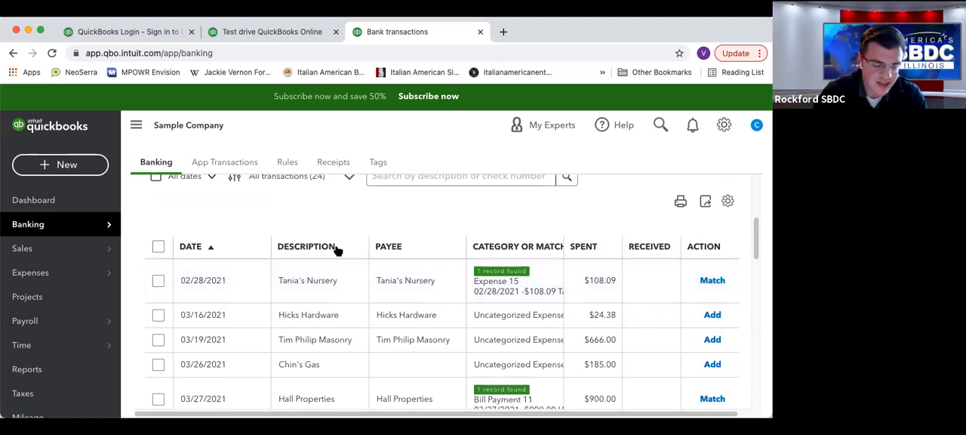
{"action": "left_click", "coordinate": [432, 279]}
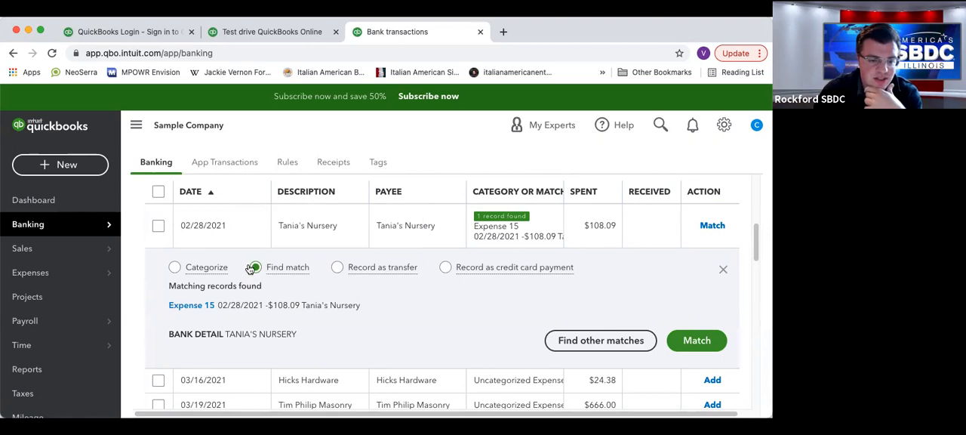
{"action": "left_click", "coordinate": [198, 271]}
{"action": "left_click", "coordinate": [472, 320]}
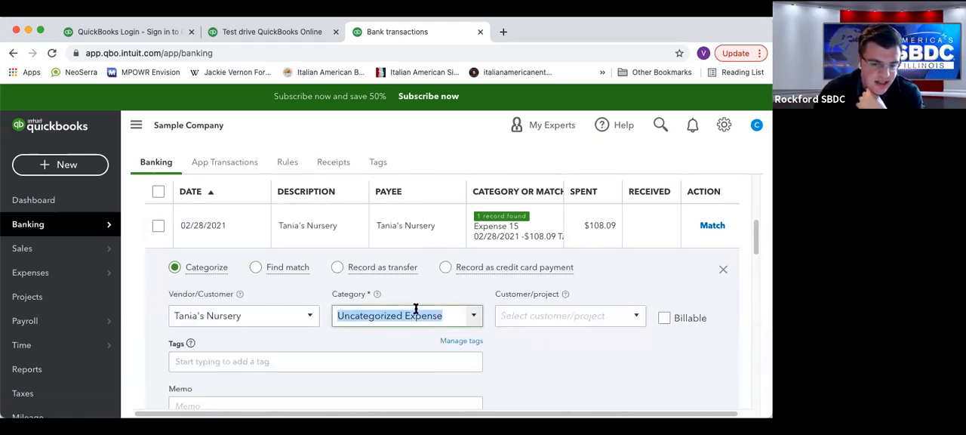
{"action": "left_click", "coordinate": [560, 345]}
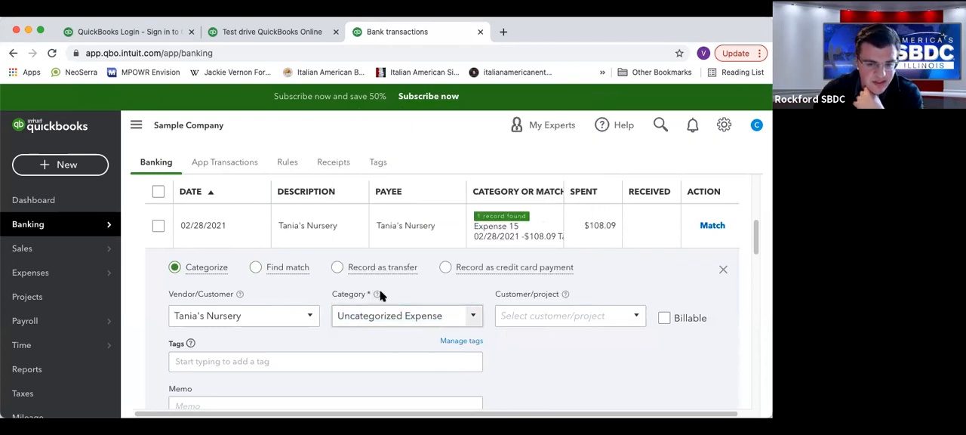
{"action": "left_click", "coordinate": [293, 268]}
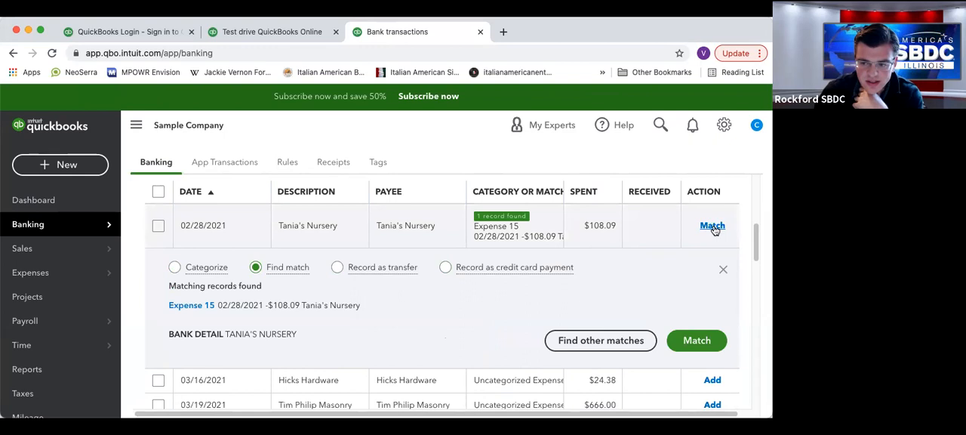
{"action": "left_click", "coordinate": [695, 341]}
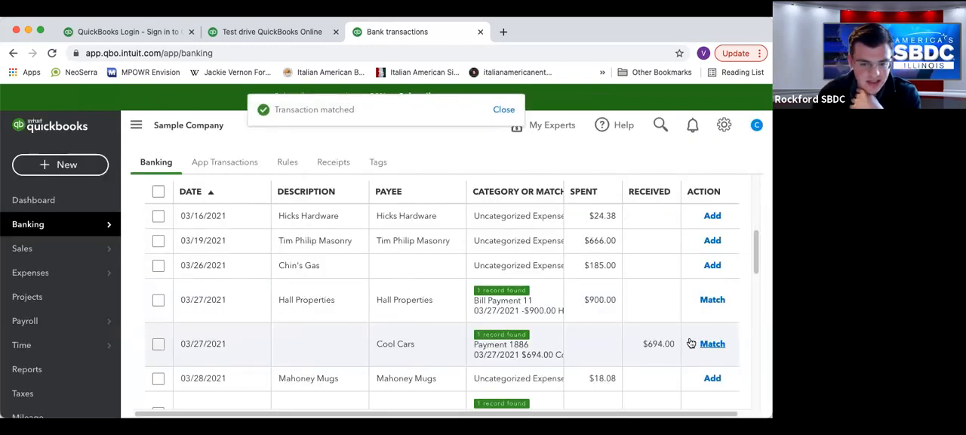
Expand the 03/31/2021 Brosnahan Insurance Agency and 03/29/2021 sales receipt transactions and examine their matching records.
{"action": "scroll", "coordinate": [476, 326], "scroll_direction": "down", "scroll_amount": 1}
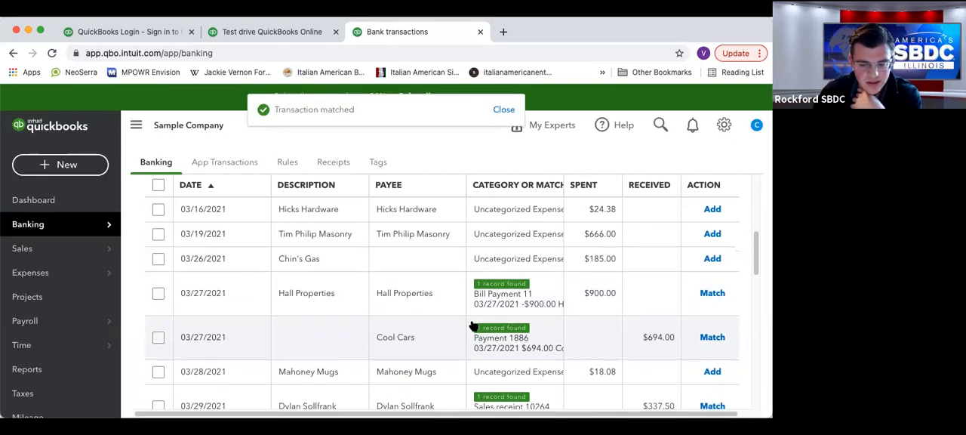
{"action": "scroll", "coordinate": [468, 327], "scroll_direction": "down", "scroll_amount": 2}
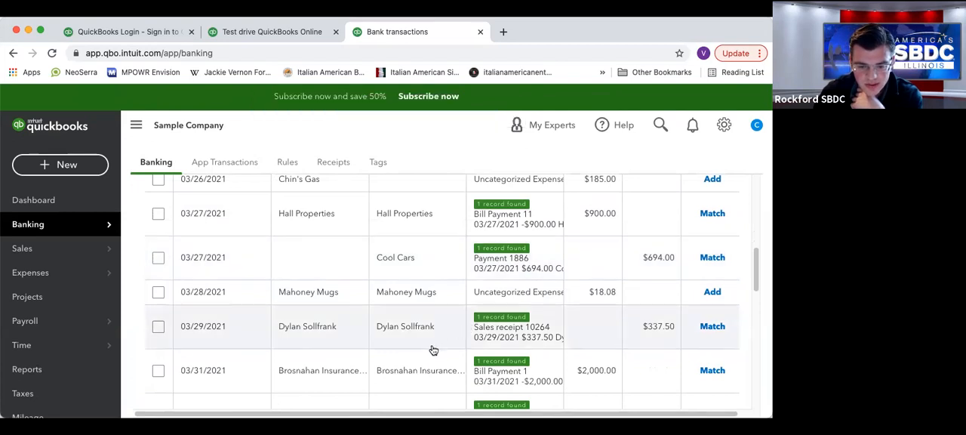
{"action": "scroll", "coordinate": [284, 257], "scroll_direction": "down", "scroll_amount": 2}
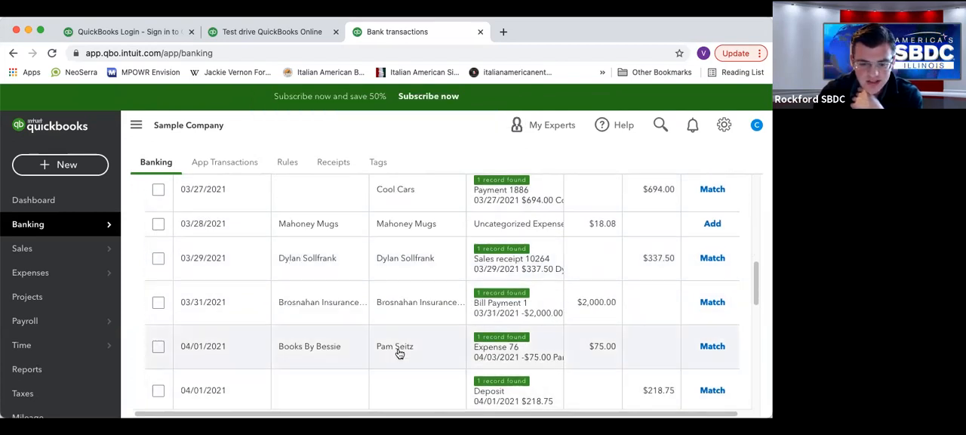
{"action": "left_click", "coordinate": [408, 306]}
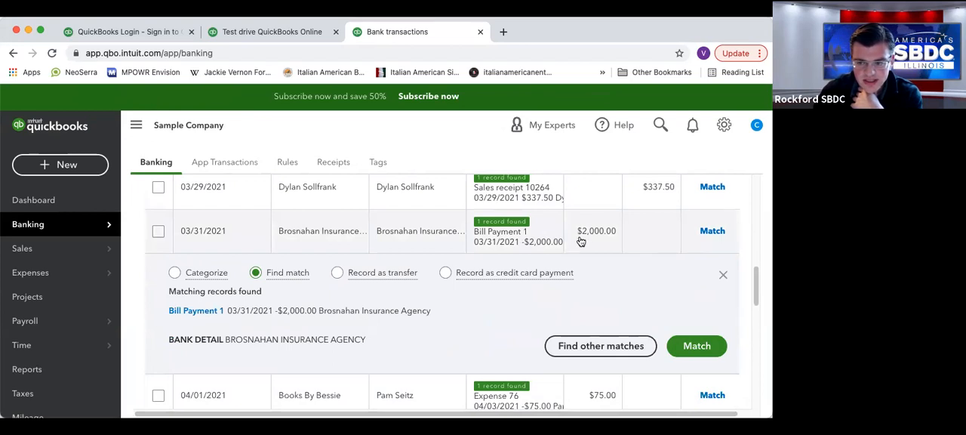
{"action": "scroll", "coordinate": [586, 249], "scroll_direction": "up", "scroll_amount": 5}
{"action": "scroll", "coordinate": [596, 258], "scroll_direction": "down", "scroll_amount": 5}
{"action": "scroll", "coordinate": [598, 264], "scroll_direction": "up", "scroll_amount": 1}
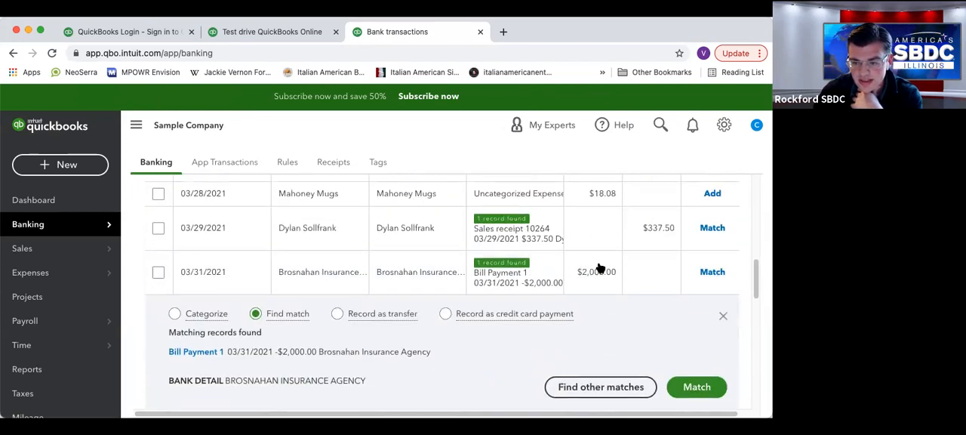
{"action": "left_click", "coordinate": [635, 241]}
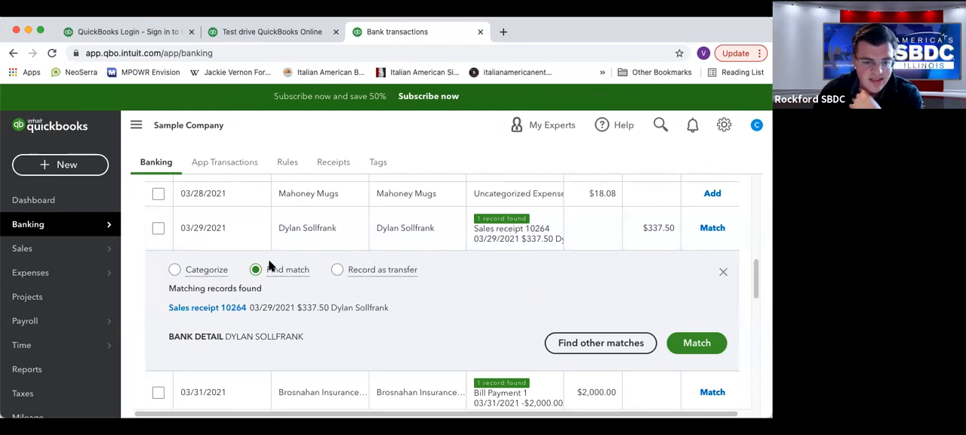
Review the sales receipt 10264 record and match the 03/29/2021 $337.50 deposit to it.
{"action": "left_click", "coordinate": [202, 309]}
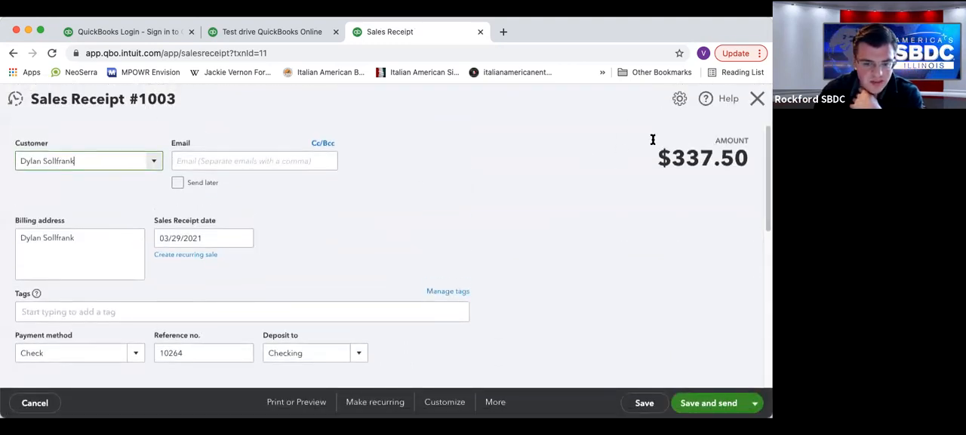
{"action": "scroll", "coordinate": [612, 172], "scroll_direction": "down", "scroll_amount": 1}
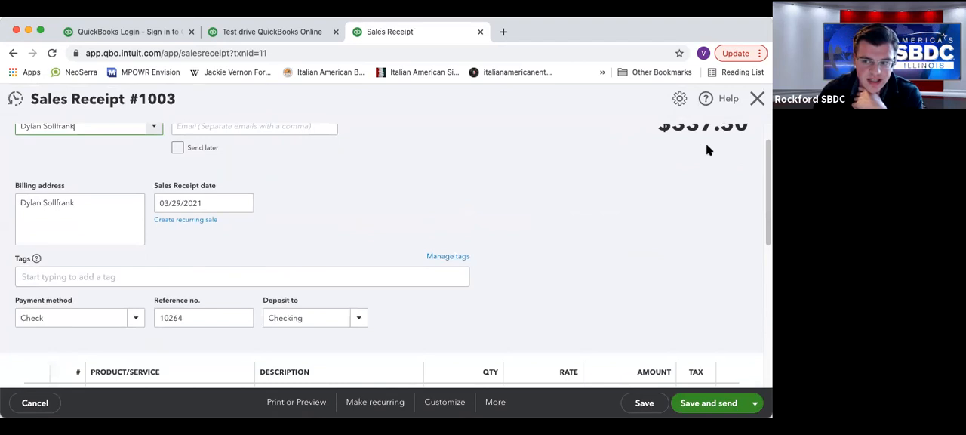
{"action": "scroll", "coordinate": [707, 150], "scroll_direction": "up", "scroll_amount": 1}
{"action": "left_click", "coordinate": [758, 98]}
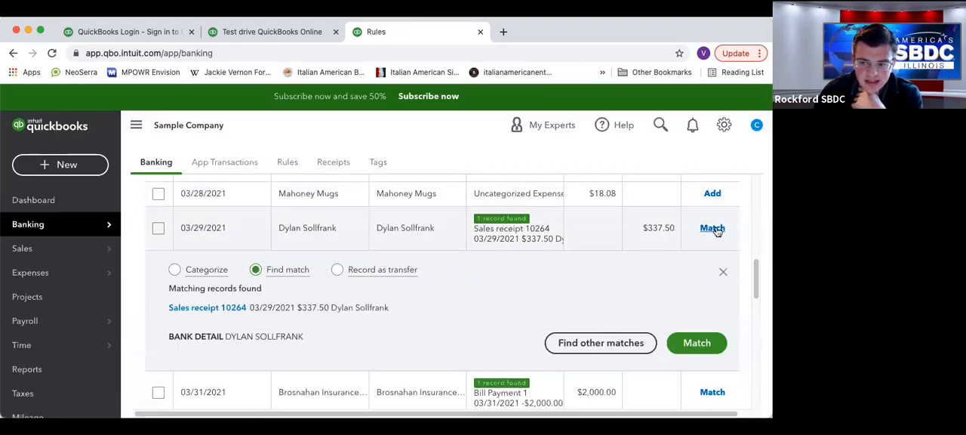
{"action": "left_click", "coordinate": [712, 227]}
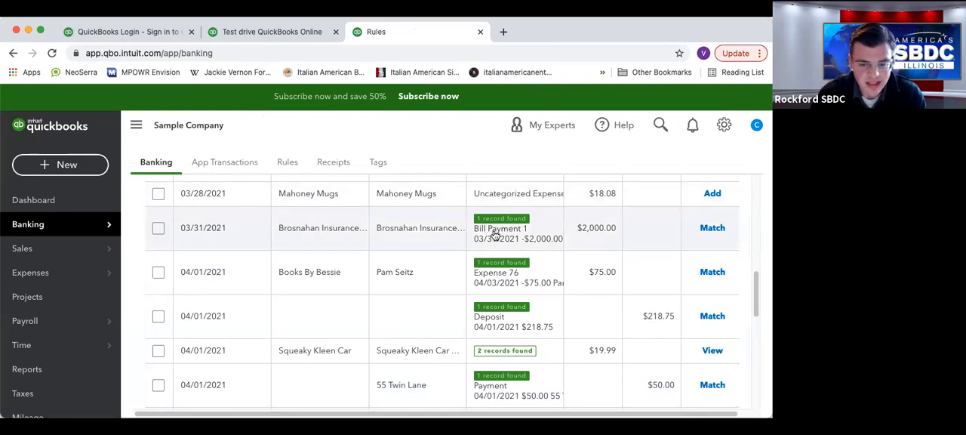
Try to look up a bank to link as a new account, and return to the bank transactions.
{"action": "scroll", "coordinate": [492, 241], "scroll_direction": "up", "scroll_amount": 10}
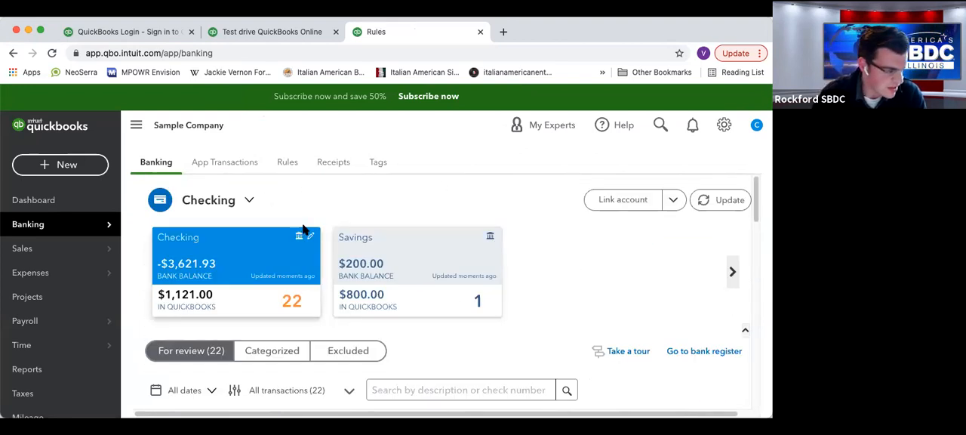
{"action": "left_click", "coordinate": [611, 207]}
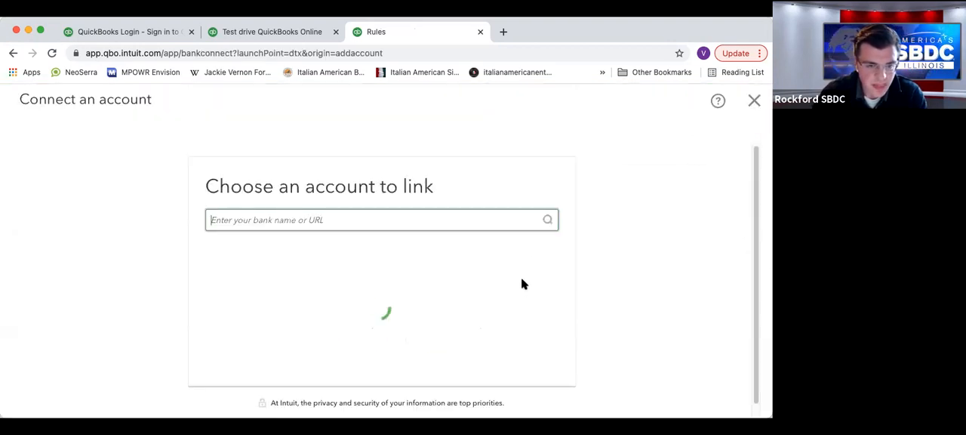
{"action": "left_click", "coordinate": [315, 220]}
{"action": "left_click", "coordinate": [471, 201]}
{"action": "left_click", "coordinate": [331, 220]}
{"action": "type", "text": "d"}
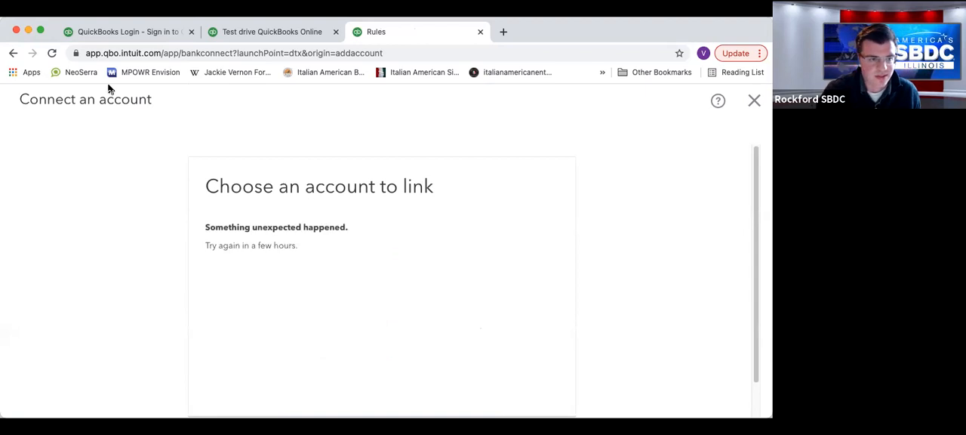
{"action": "left_click", "coordinate": [12, 54]}
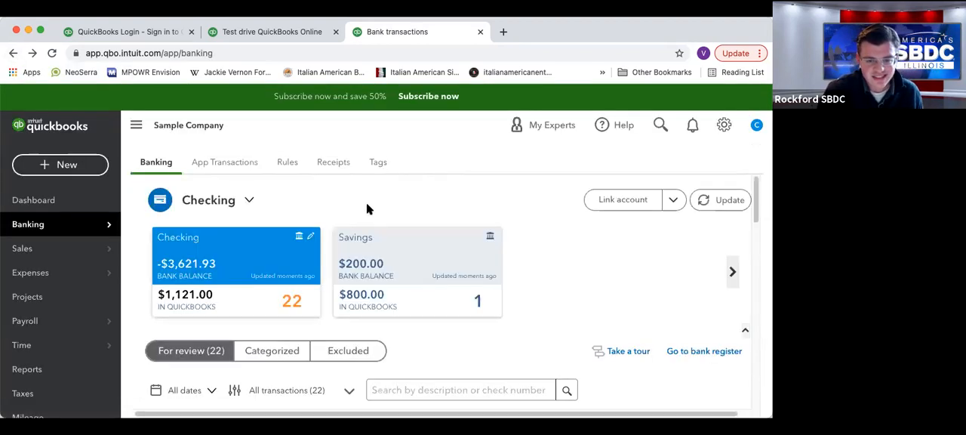
Retry the bank lookup for linking an account and go back to the checking transactions.
{"action": "left_click", "coordinate": [615, 204]}
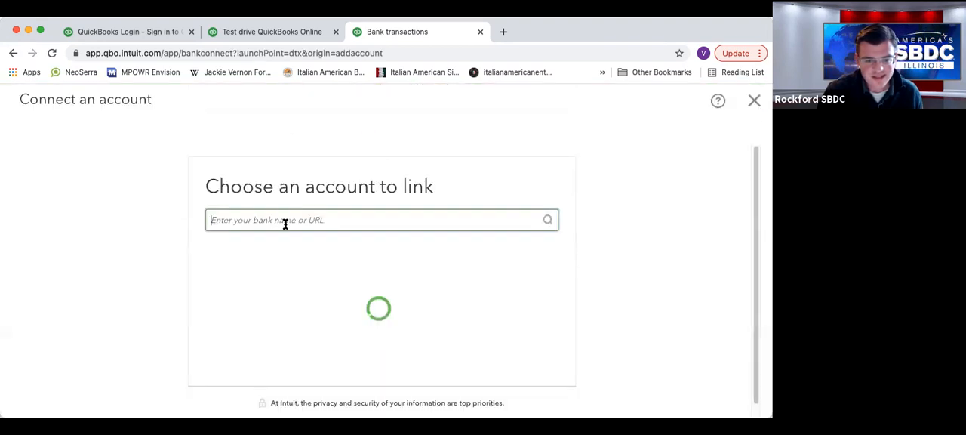
{"action": "type", "text": "d"}
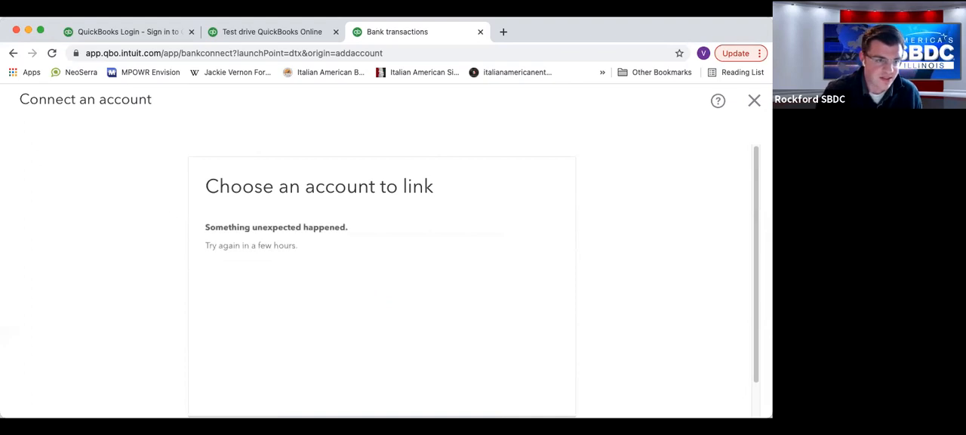
{"action": "left_click", "coordinate": [14, 54]}
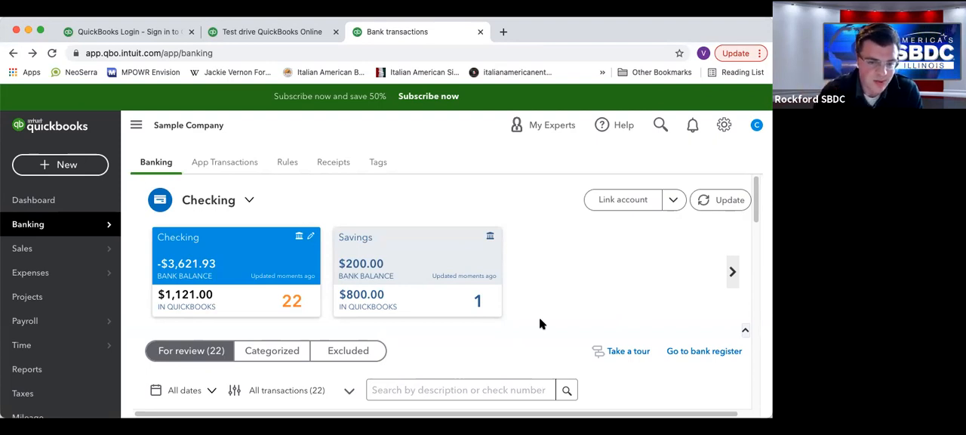
Start a new bank rule for money-out transactions in all bank accounts and review its condition and transaction type options.
{"action": "left_click", "coordinate": [287, 161]}
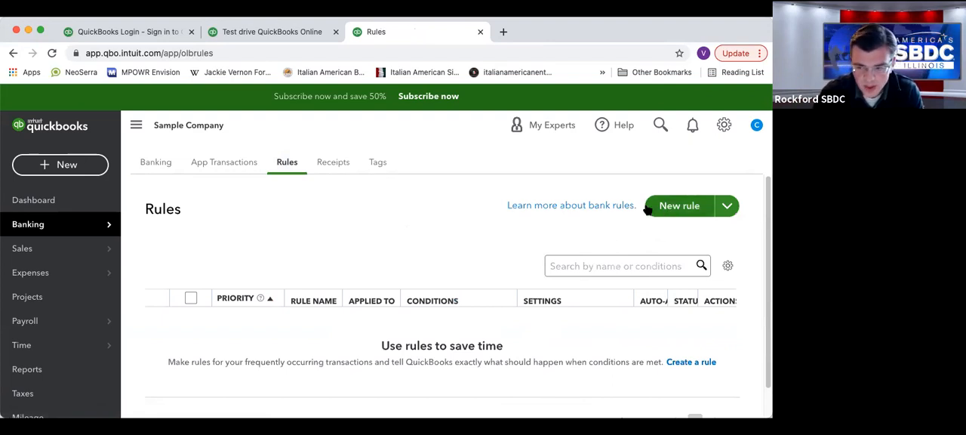
{"action": "left_click", "coordinate": [674, 212]}
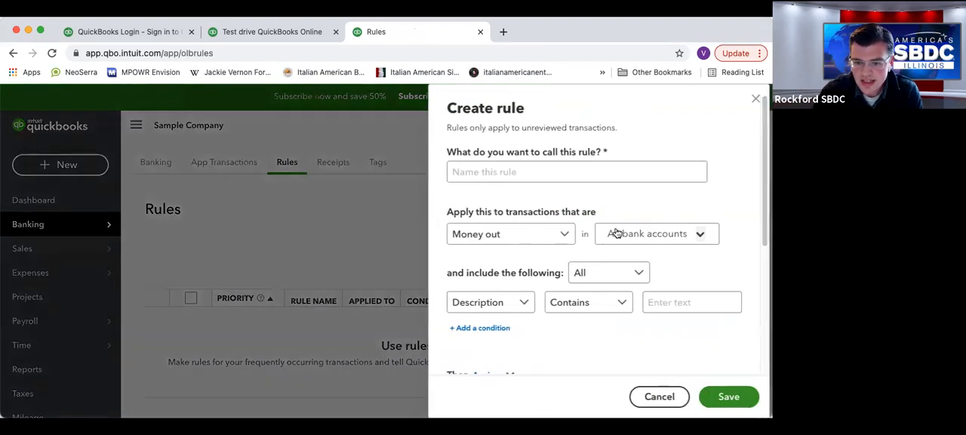
{"action": "left_click", "coordinate": [561, 234]}
{"action": "left_click", "coordinate": [620, 202]}
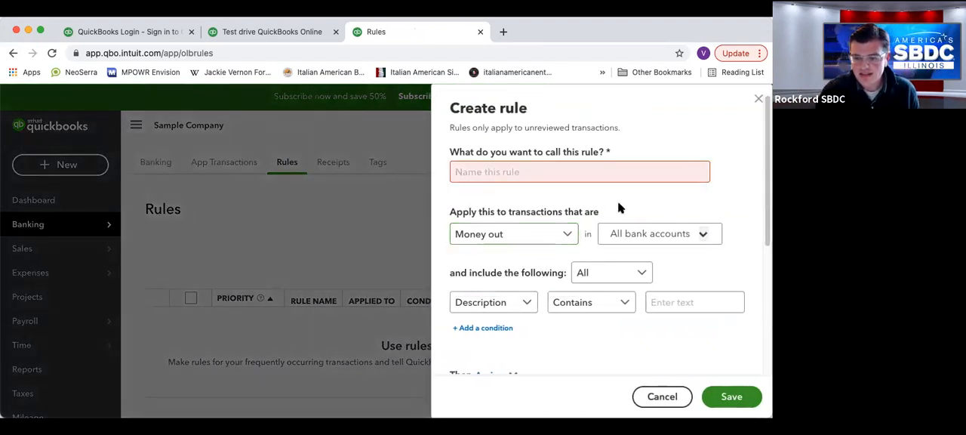
{"action": "scroll", "coordinate": [559, 269], "scroll_direction": "down", "scroll_amount": 1}
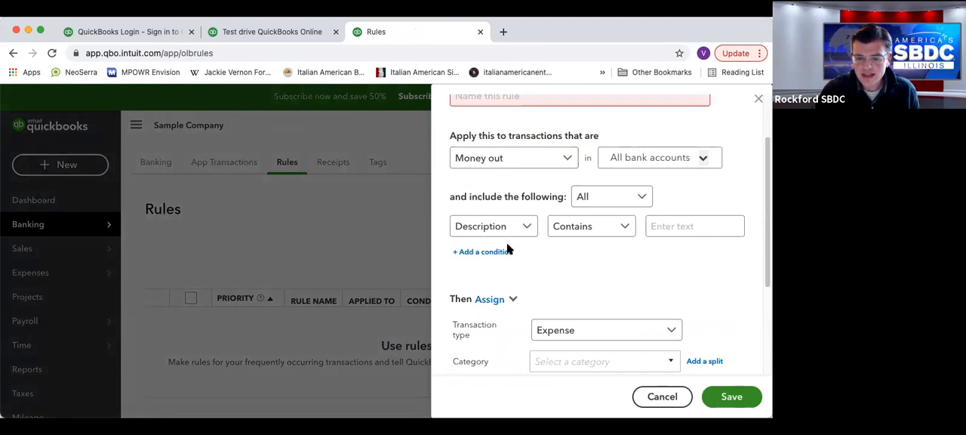
{"action": "scroll", "coordinate": [518, 233], "scroll_direction": "down", "scroll_amount": 2}
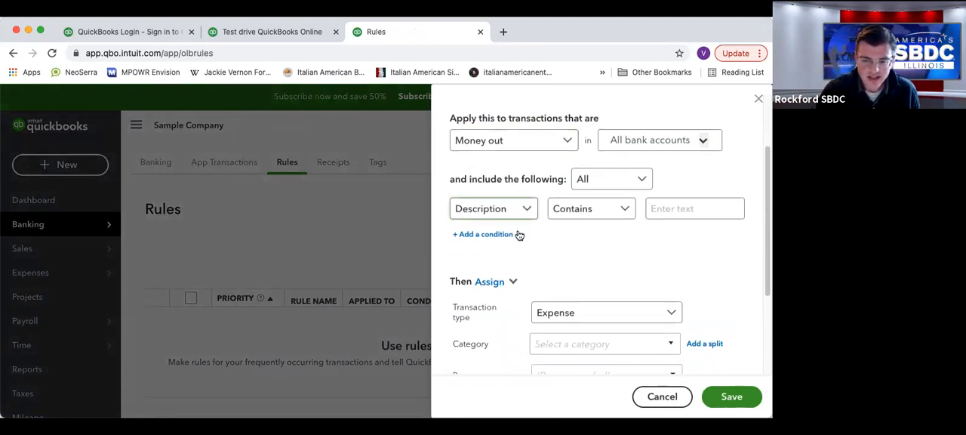
{"action": "left_click", "coordinate": [583, 232]}
{"action": "left_click", "coordinate": [582, 234]}
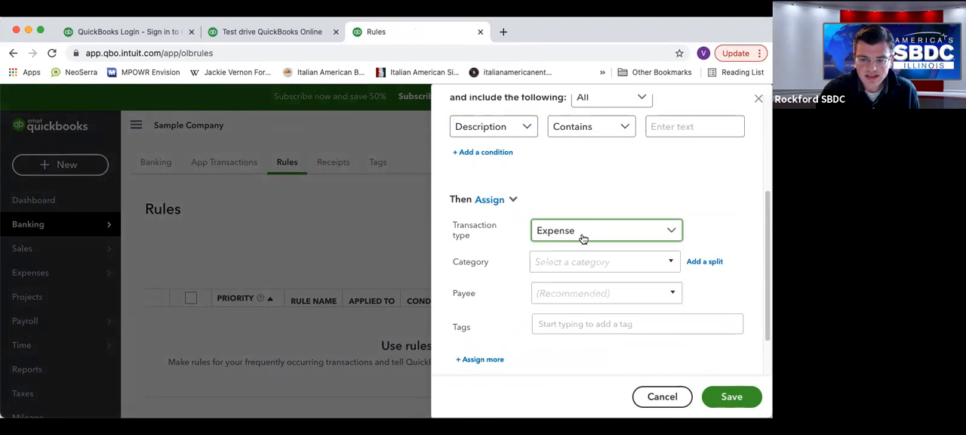
Browse the rule's category choices and assign Cigna Health Care as the payee.
{"action": "left_click", "coordinate": [593, 262]}
{"action": "left_click", "coordinate": [672, 262]}
{"action": "left_click", "coordinate": [672, 262]}
{"action": "left_click", "coordinate": [674, 293]}
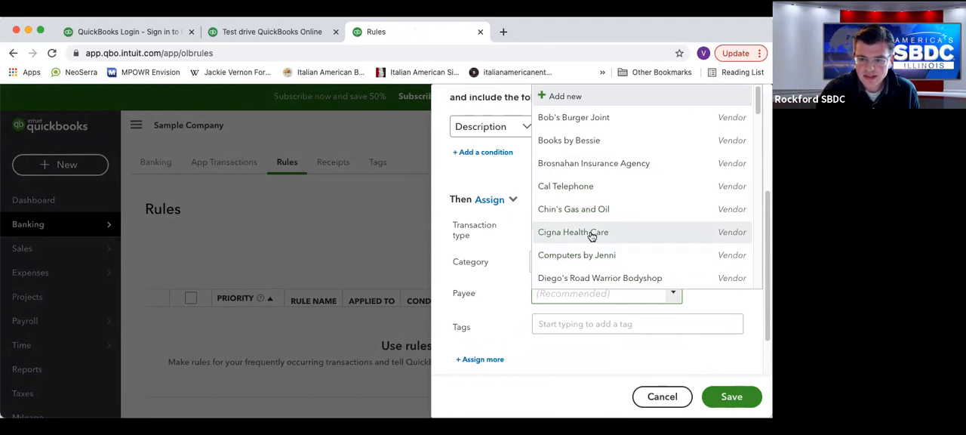
{"action": "left_click", "coordinate": [595, 234]}
Look through the expense accounts and set the rule's category to Insurance.
{"action": "left_click", "coordinate": [672, 262]}
{"action": "scroll", "coordinate": [483, 218], "scroll_direction": "down", "scroll_amount": 3}
{"action": "scroll", "coordinate": [483, 217], "scroll_direction": "down", "scroll_amount": 3}
{"action": "scroll", "coordinate": [486, 219], "scroll_direction": "down", "scroll_amount": 12}
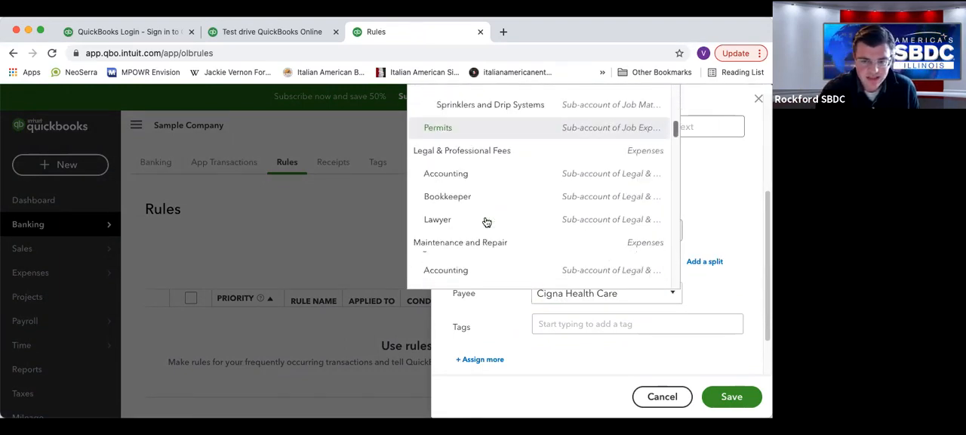
{"action": "scroll", "coordinate": [486, 222], "scroll_direction": "down", "scroll_amount": 3}
{"action": "scroll", "coordinate": [486, 222], "scroll_direction": "up", "scroll_amount": 2}
{"action": "left_click", "coordinate": [684, 297]}
{"action": "left_click", "coordinate": [621, 267]}
{"action": "type", "text": "insur"}
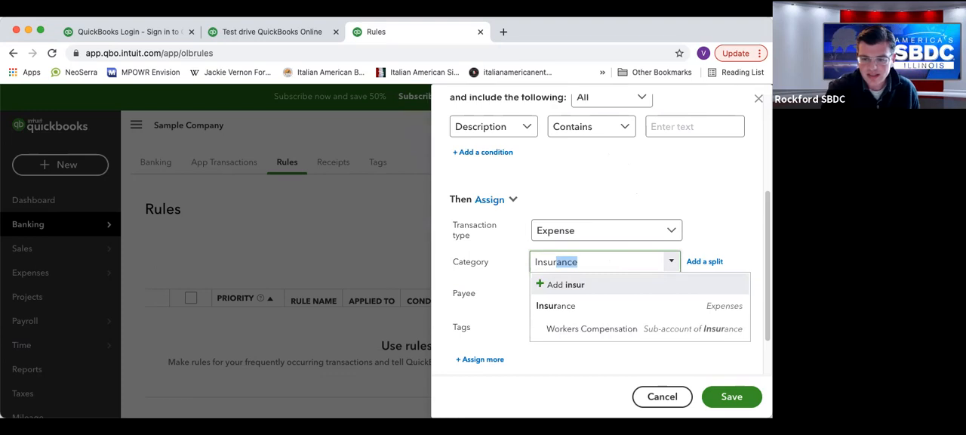
{"action": "left_click", "coordinate": [601, 305]}
Name the rule Cigna, check its assigned settings, and try to save it.
{"action": "scroll", "coordinate": [574, 302], "scroll_direction": "up", "scroll_amount": 5}
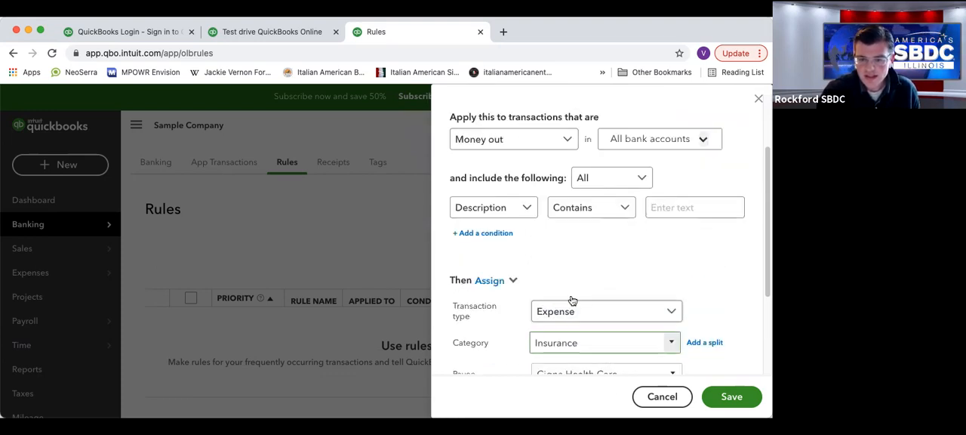
{"action": "left_click", "coordinate": [511, 173]}
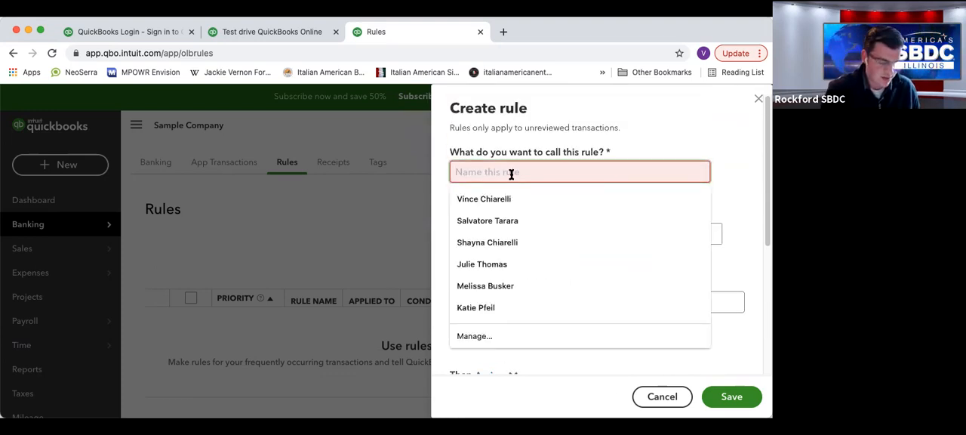
{"action": "type", "text": "Insu"}
{"action": "type", "text": "Cigna"}
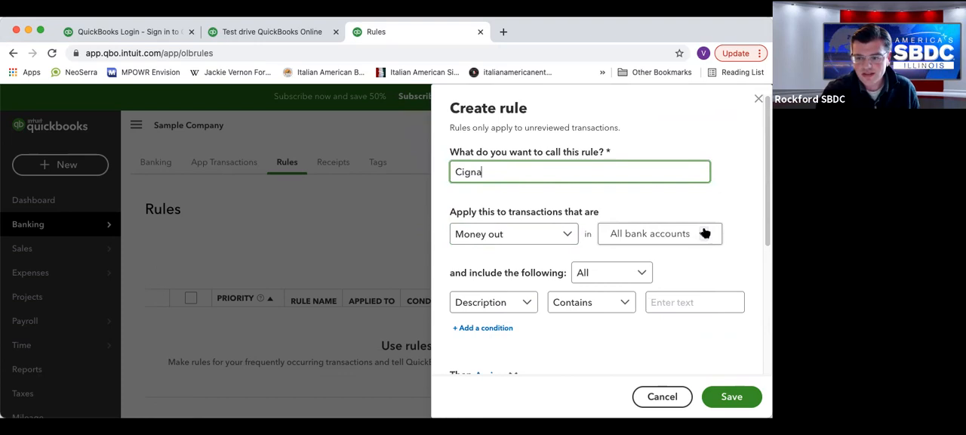
{"action": "scroll", "coordinate": [589, 263], "scroll_direction": "down", "scroll_amount": 5}
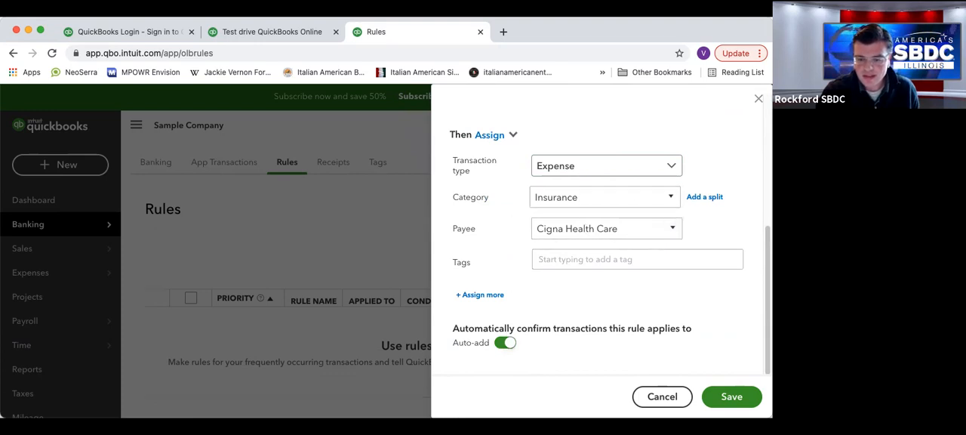
{"action": "left_click", "coordinate": [721, 391]}
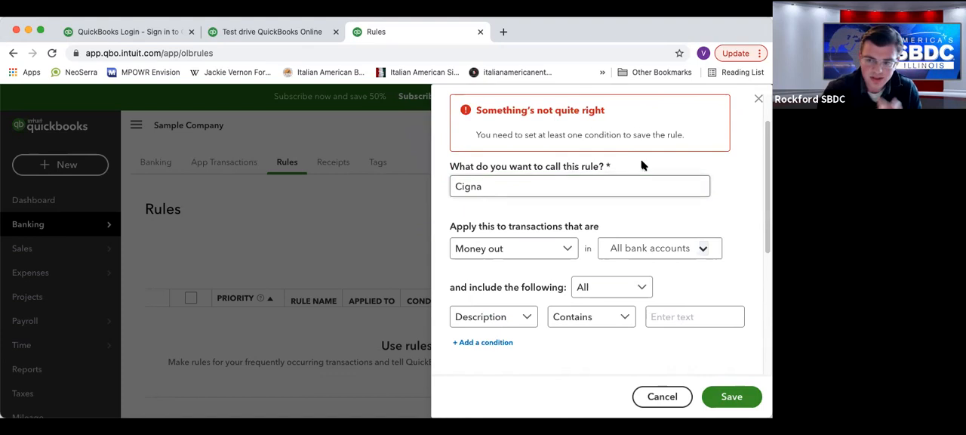
Add a second condition row and set the first condition to Description Contains "cigna health care".
{"action": "scroll", "coordinate": [638, 207], "scroll_direction": "down", "scroll_amount": 2}
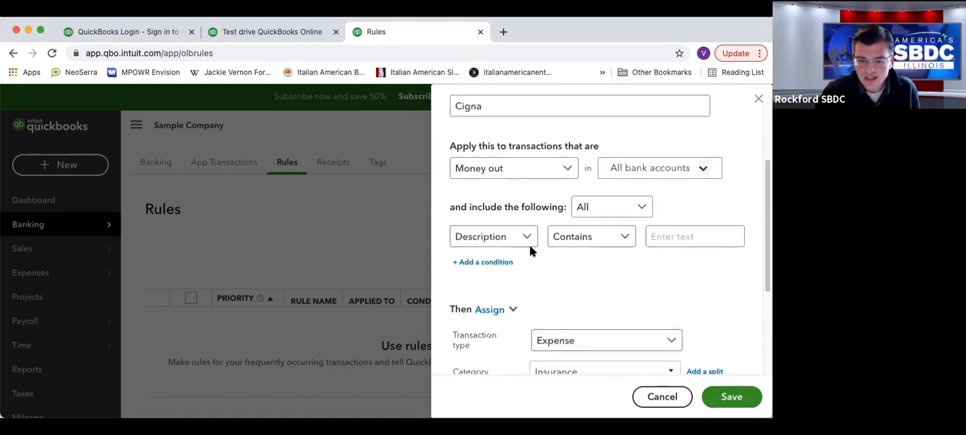
{"action": "left_click", "coordinate": [478, 264]}
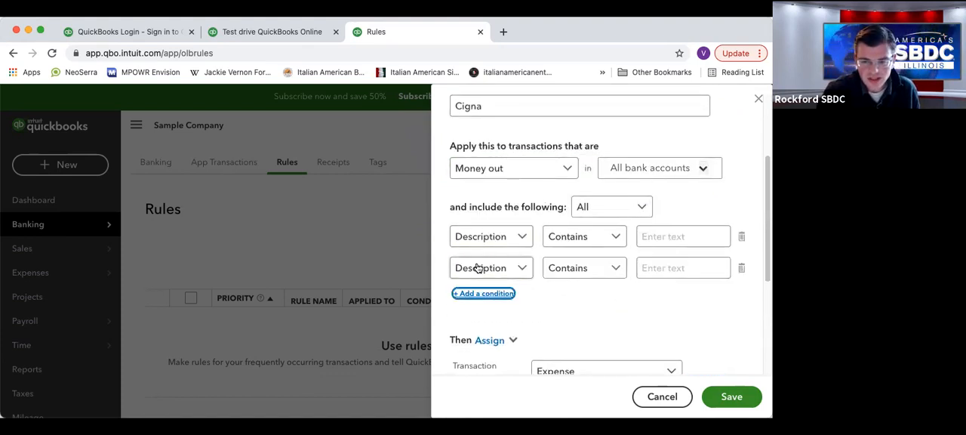
{"action": "left_click", "coordinate": [526, 241]}
{"action": "left_click", "coordinate": [529, 243]}
{"action": "left_click", "coordinate": [695, 238]}
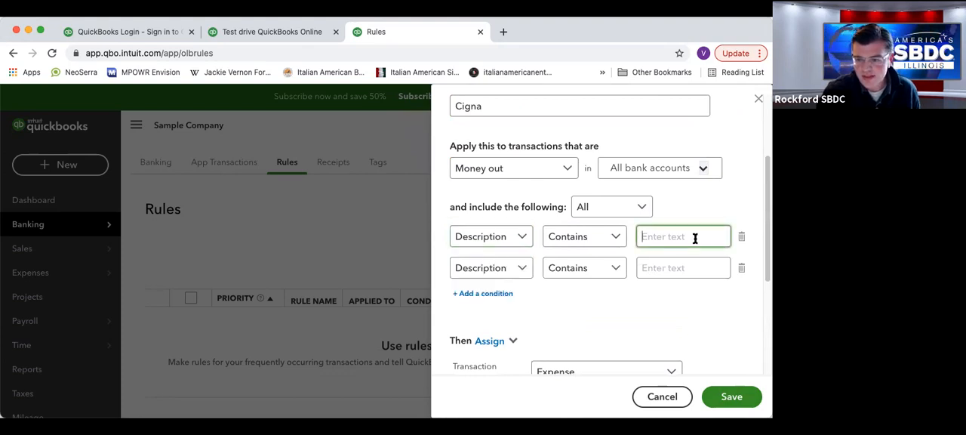
{"action": "type", "text": "ci"}
{"action": "type", "text": "a"}
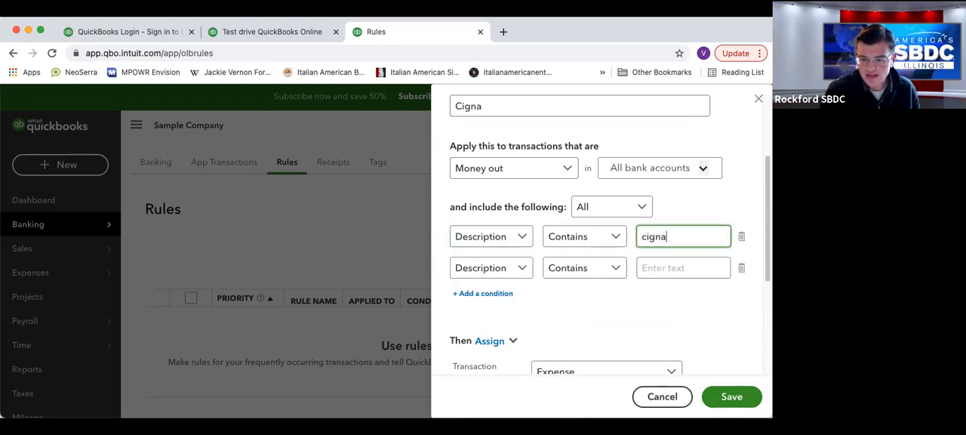
{"action": "scroll", "coordinate": [596, 340], "scroll_direction": "down", "scroll_amount": 1}
{"action": "scroll", "coordinate": [706, 229], "scroll_direction": "up", "scroll_amount": 1}
{"action": "type", "text": "health care"}
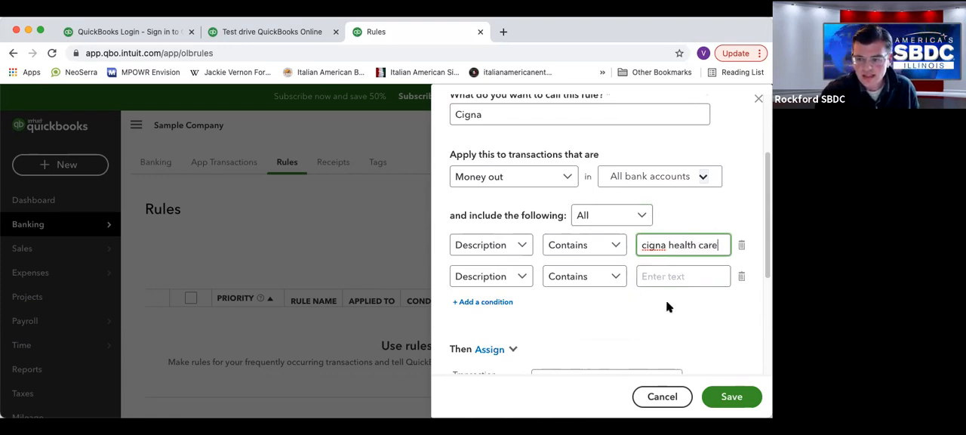
Check the completed rule settings, try to save the rule, and close it without keeping it.
{"action": "scroll", "coordinate": [664, 305], "scroll_direction": "down", "scroll_amount": 3}
{"action": "scroll", "coordinate": [593, 345], "scroll_direction": "up", "scroll_amount": 2}
{"action": "scroll", "coordinate": [566, 336], "scroll_direction": "down", "scroll_amount": 1}
{"action": "left_click", "coordinate": [731, 402]}
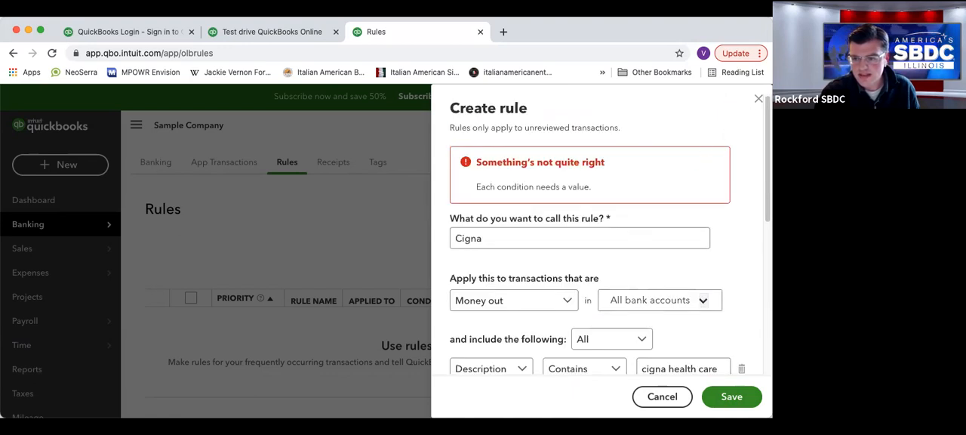
{"action": "left_click", "coordinate": [759, 99]}
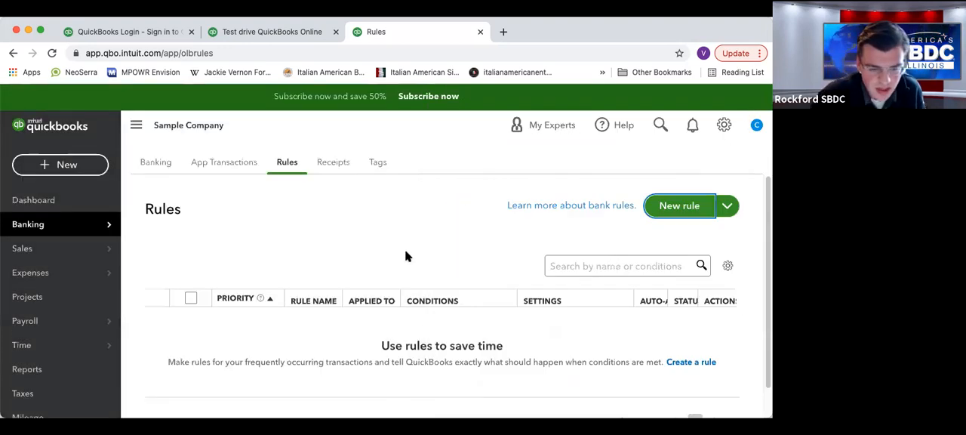
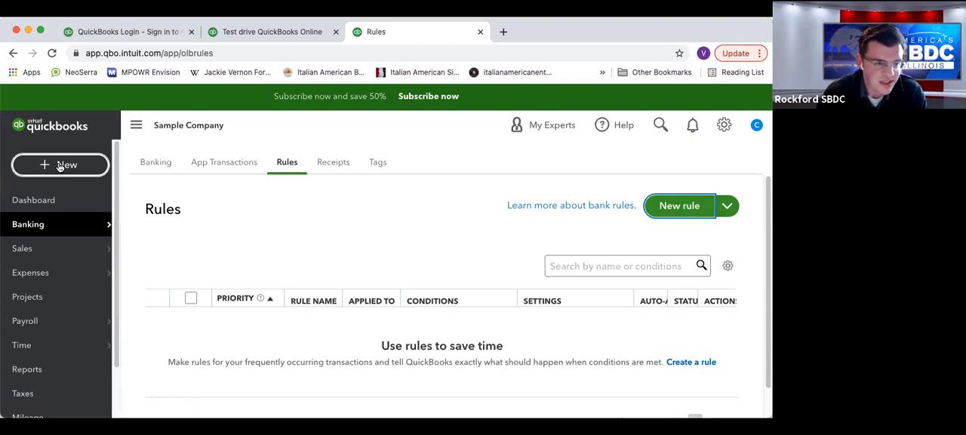
Start a new journal entry dated 04/30/2021 with the journal number "4.30.21 JE".
{"action": "left_click", "coordinate": [60, 166]}
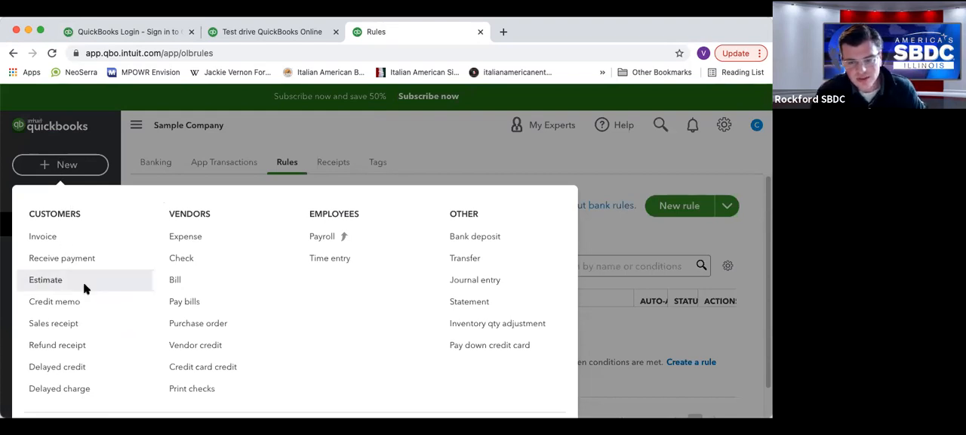
{"action": "left_click", "coordinate": [472, 279]}
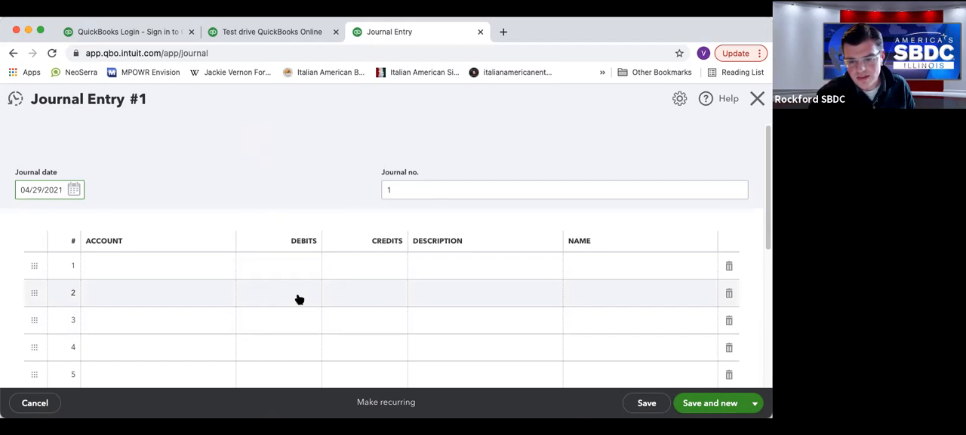
{"action": "left_click", "coordinate": [74, 192]}
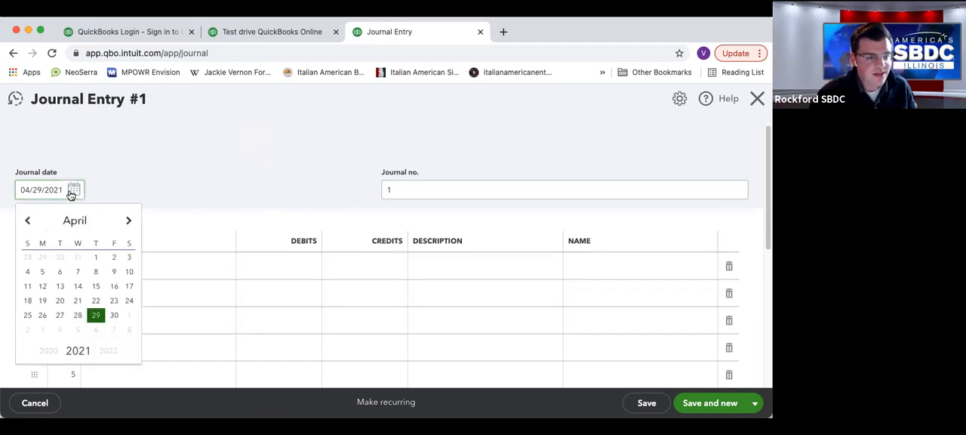
{"action": "left_click", "coordinate": [39, 190]}
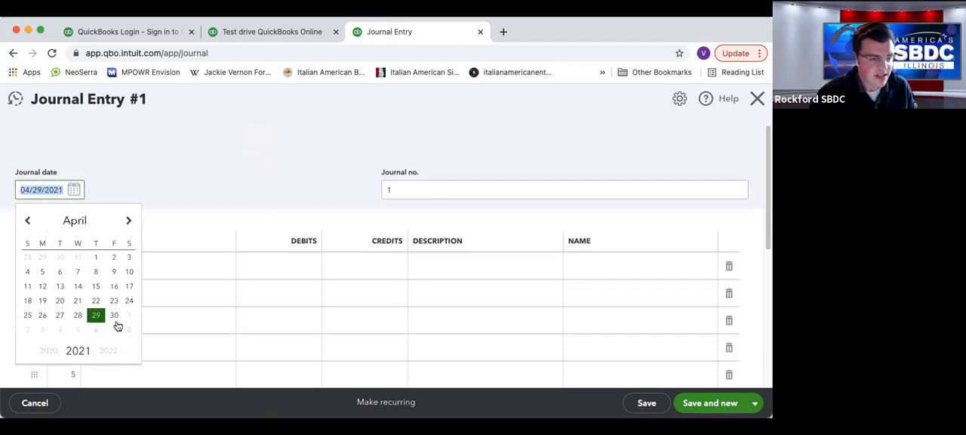
{"action": "left_click", "coordinate": [114, 316]}
{"action": "left_click_drag", "start_coordinate": [397, 192], "coordinate": [312, 194]}
{"action": "type", "text": "4.3"}
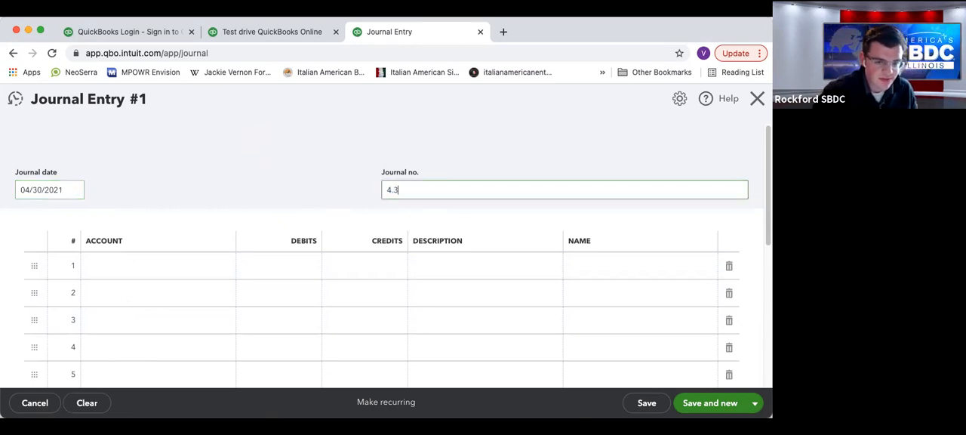
{"action": "type", "text": "0.21 JE"}
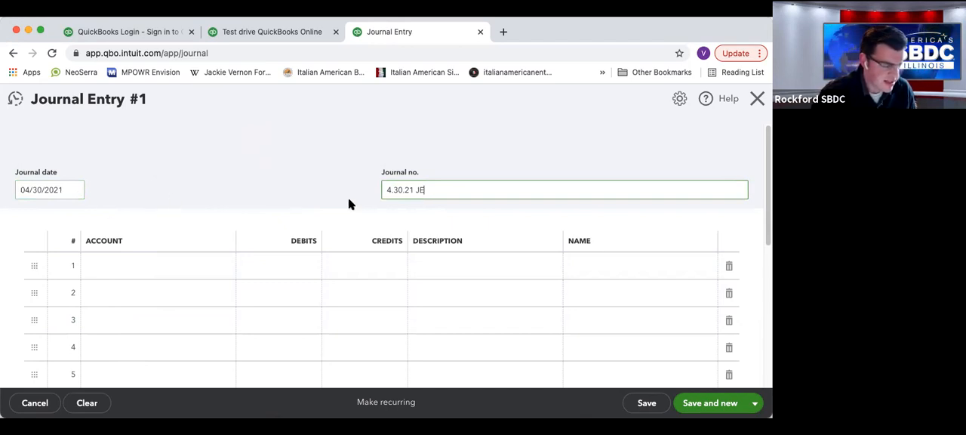
Set the first journal line to the Meals and Entertainment account with a debit of 500.
{"action": "left_click", "coordinate": [216, 266]}
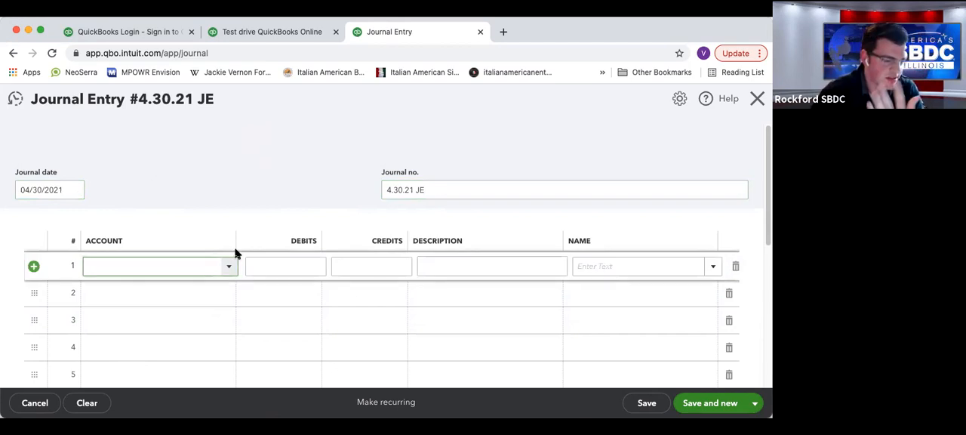
{"action": "left_click", "coordinate": [230, 268]}
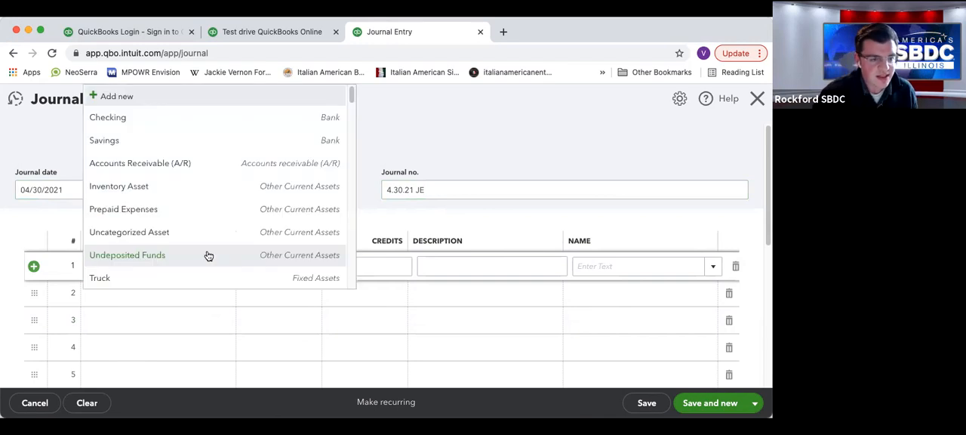
{"action": "left_click", "coordinate": [140, 286]}
{"action": "left_click", "coordinate": [145, 268]}
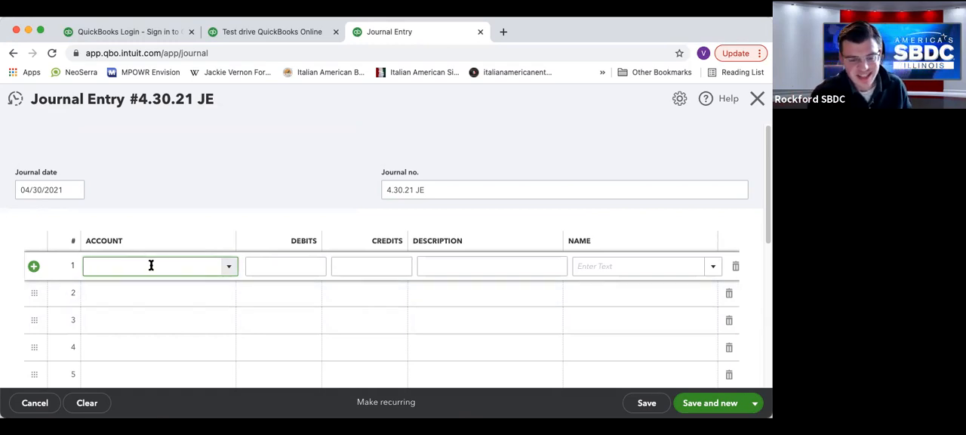
{"action": "type", "text": "Meals and Entertainment"}
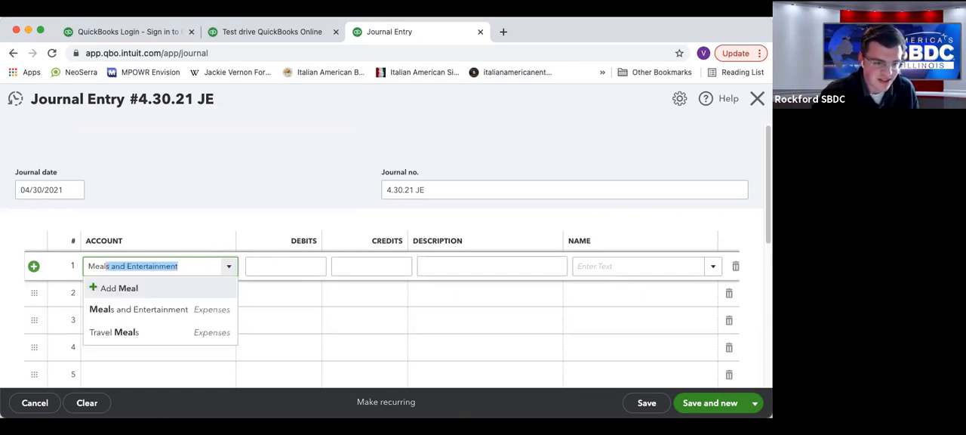
{"action": "key", "text": "Tab"}
{"action": "type", "text": "500"}
{"action": "key", "text": "Tab"}
{"action": "key", "text": "Tab"}
Look through the name list and assign the vendor Mahoney Mugs to the first journal line.
{"action": "left_click", "coordinate": [715, 268]}
{"action": "scroll", "coordinate": [591, 132], "scroll_direction": "down", "scroll_amount": 3}
{"action": "scroll", "coordinate": [590, 132], "scroll_direction": "down", "scroll_amount": 10}
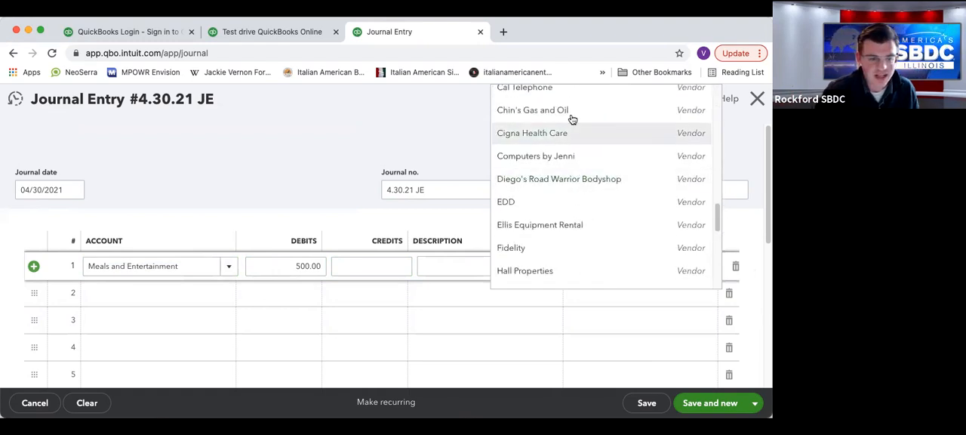
{"action": "scroll", "coordinate": [575, 162], "scroll_direction": "down", "scroll_amount": 2}
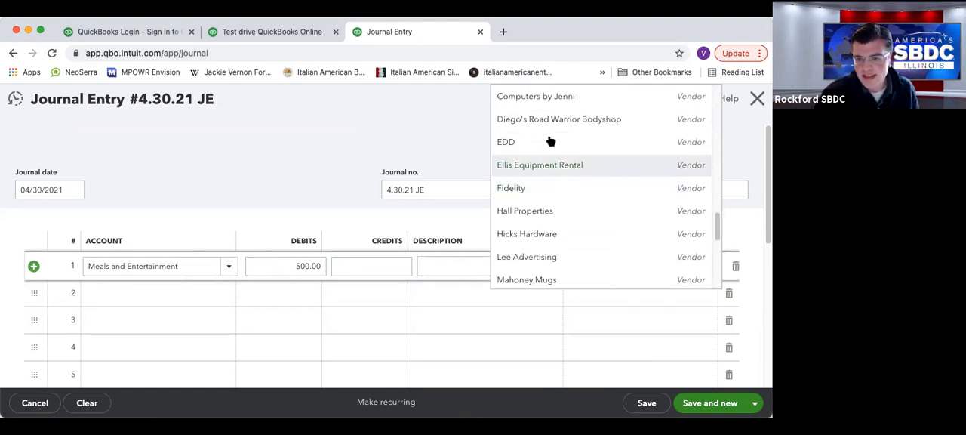
{"action": "scroll", "coordinate": [555, 151], "scroll_direction": "down", "scroll_amount": 3}
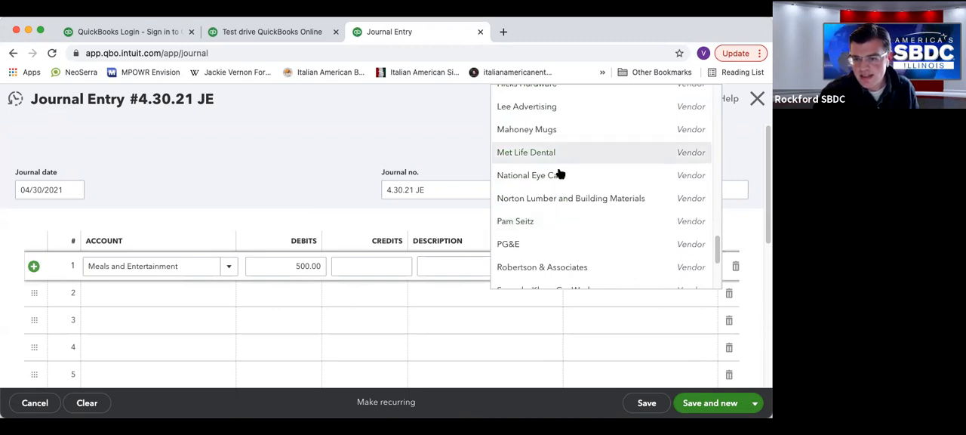
{"action": "left_click", "coordinate": [555, 133]}
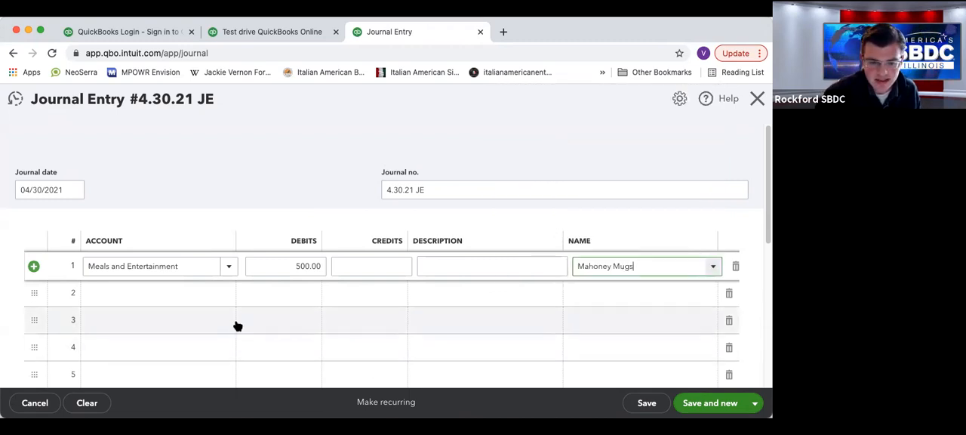
Enter "April Receipts for dining" as the first line's description and move on to the second line.
{"action": "left_click", "coordinate": [471, 266]}
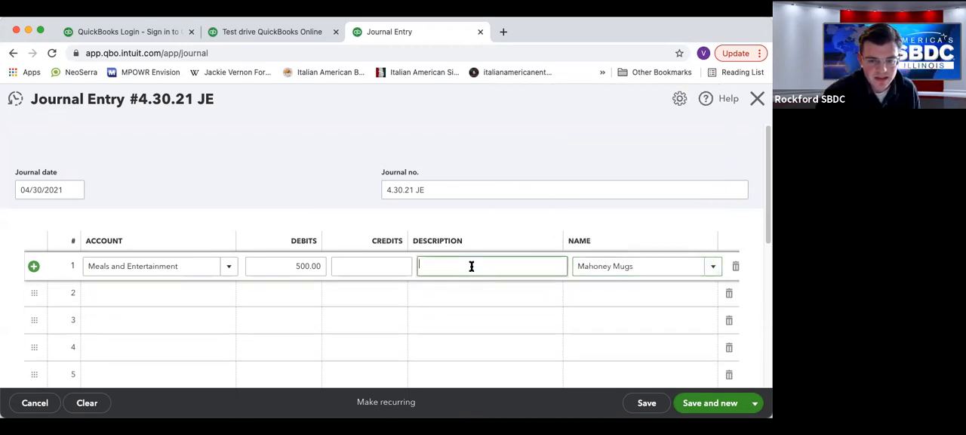
{"action": "type", "text": "April Receipts for dining"}
{"action": "key", "text": "Tab"}
{"action": "key", "text": "Tab"}
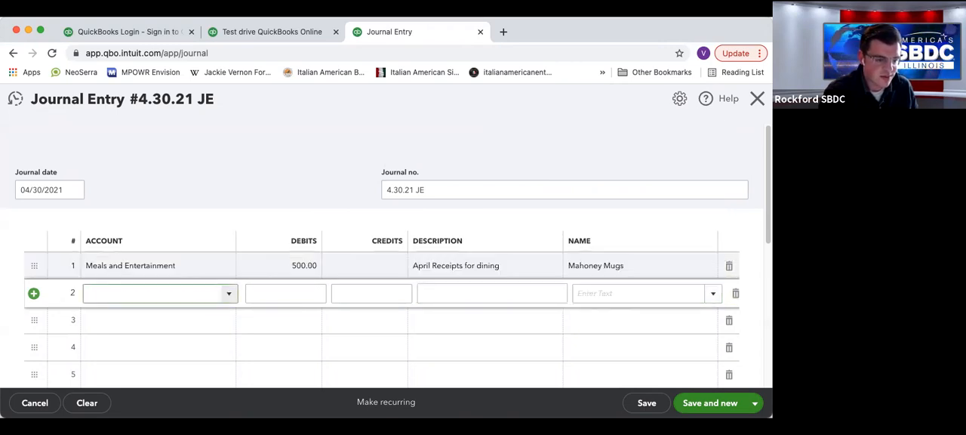
{"action": "type", "text": "cash"}
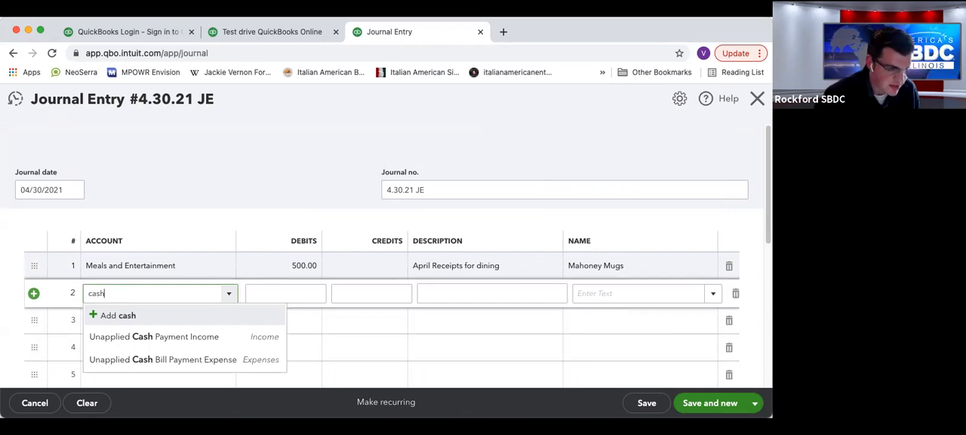
{"action": "key", "text": "BackSpace"}
{"action": "key", "text": "BackSpace"}
{"action": "key", "text": "BackSpace"}
{"action": "key", "text": "BackSpace"}
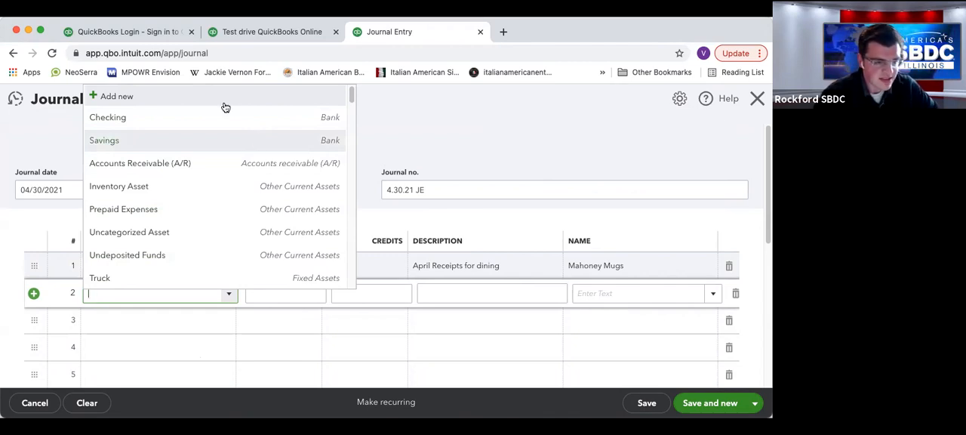
Create a Cash on hand account with the description "Petty Cash" and use it on the second journal line.
{"action": "left_click", "coordinate": [131, 96]}
{"action": "left_click", "coordinate": [249, 165]}
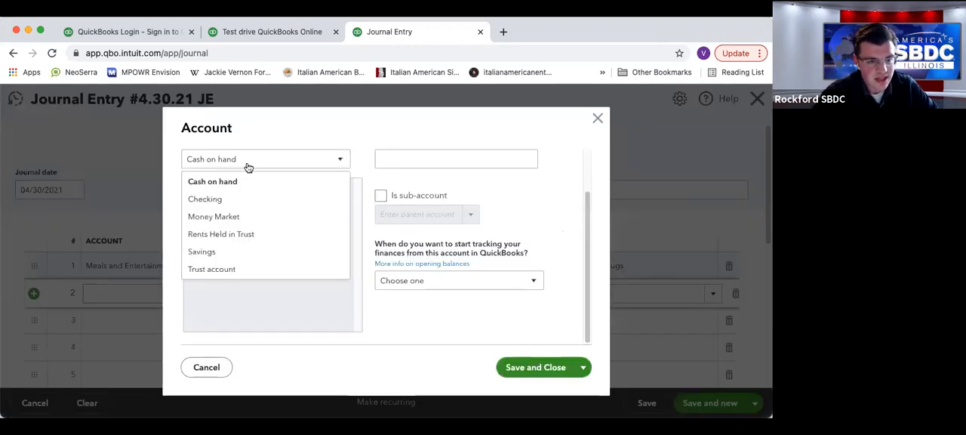
{"action": "left_click", "coordinate": [246, 170]}
{"action": "left_click", "coordinate": [420, 157]}
{"action": "type", "text": "Petty Cash"}
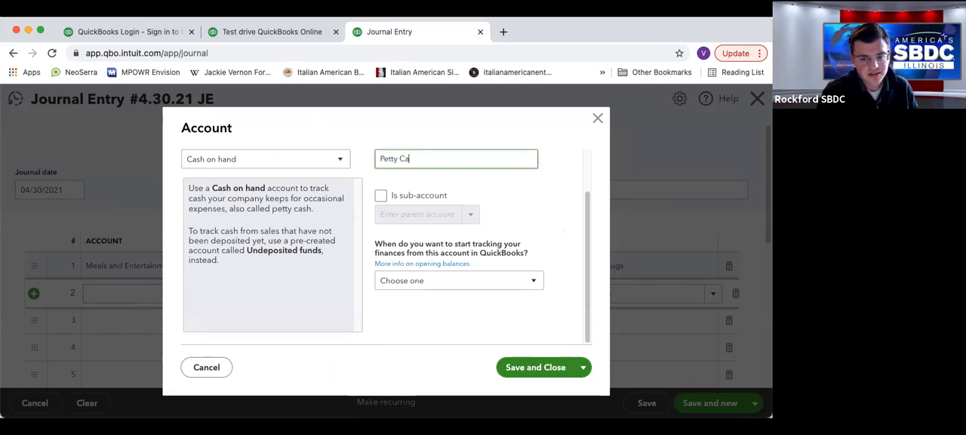
{"action": "left_click", "coordinate": [532, 368]}
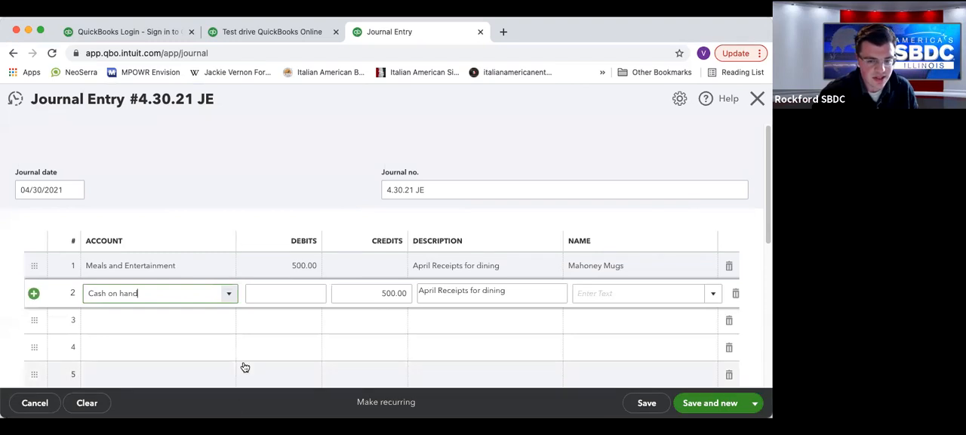
Check the second line's credit and description, then save and close the journal entry.
{"action": "left_click", "coordinate": [354, 295]}
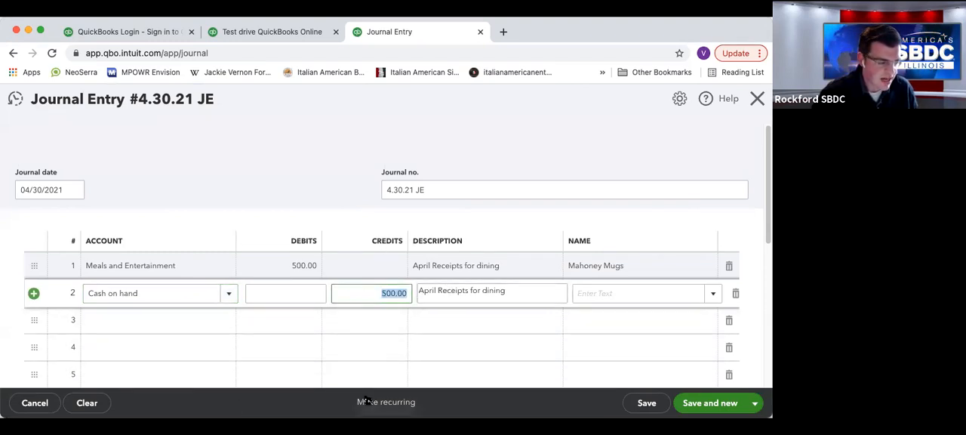
{"action": "key", "text": "Tab"}
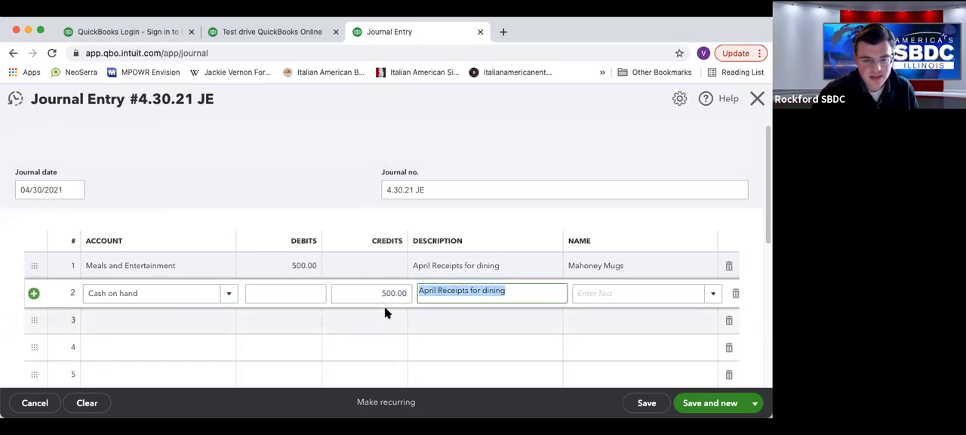
{"action": "left_click", "coordinate": [531, 294]}
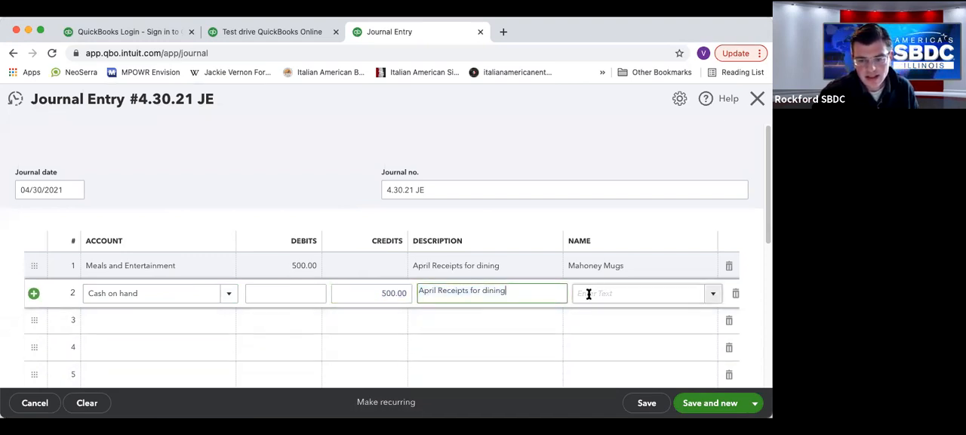
{"action": "left_click", "coordinate": [292, 185]}
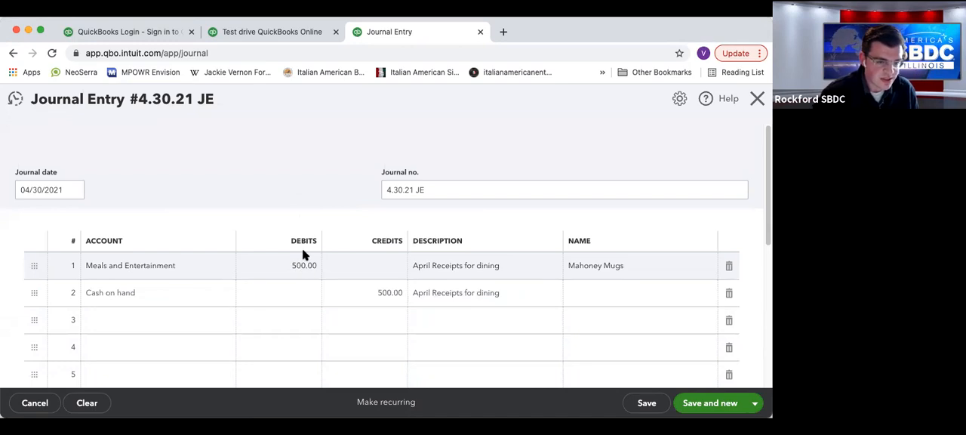
{"action": "left_click", "coordinate": [755, 403]}
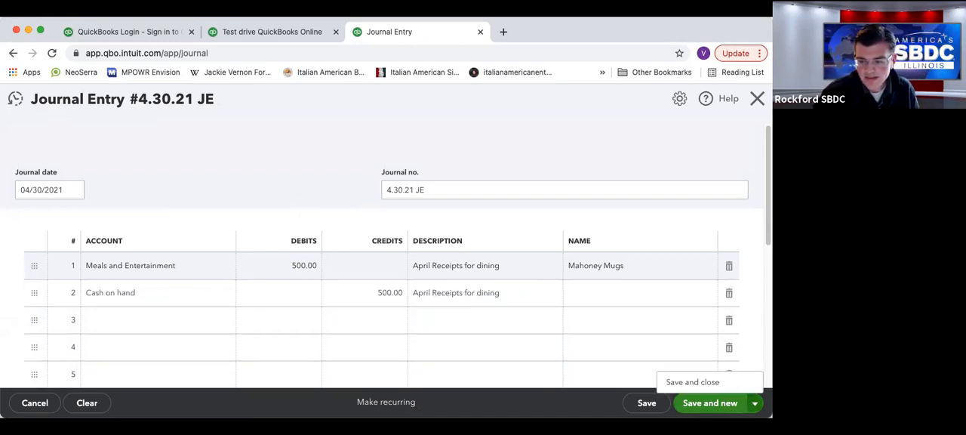
{"action": "left_click", "coordinate": [714, 385]}
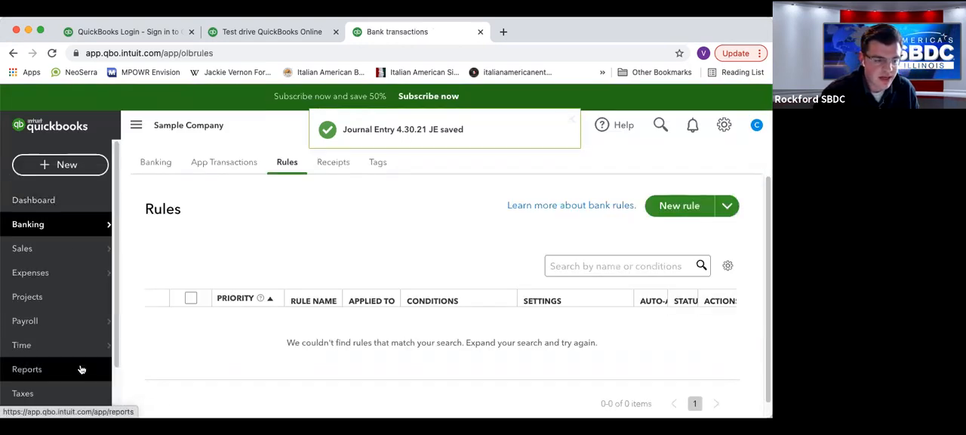
Open the chart of accounts and examine the journal entry in the Cash on hand account's register.
{"action": "scroll", "coordinate": [81, 359], "scroll_direction": "down", "scroll_amount": 2}
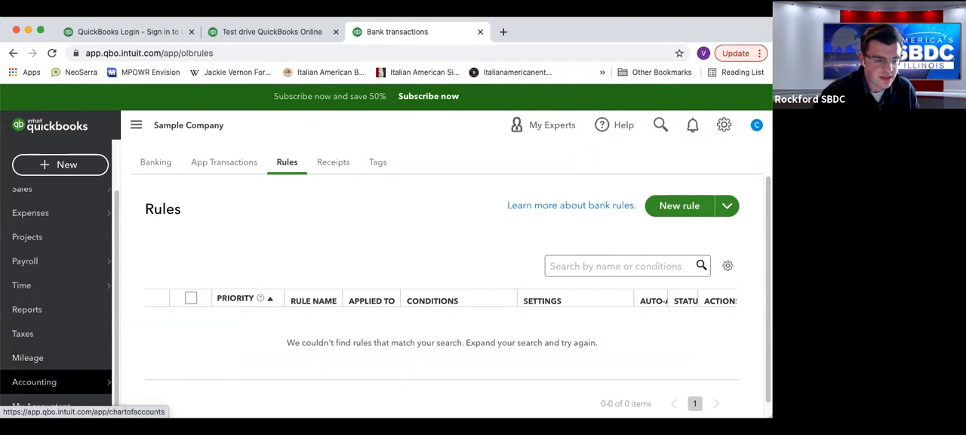
{"action": "mouse_move", "coordinate": [90, 382]}
{"action": "left_click", "coordinate": [129, 380]}
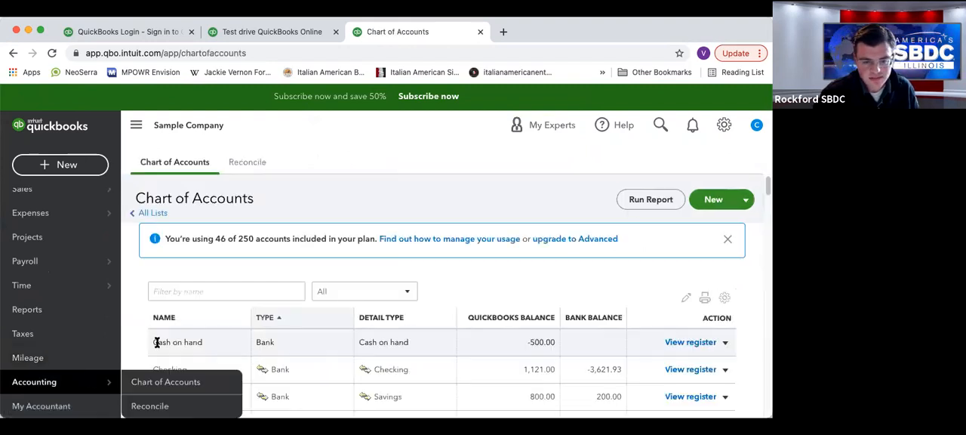
{"action": "scroll", "coordinate": [585, 332], "scroll_direction": "down", "scroll_amount": 1}
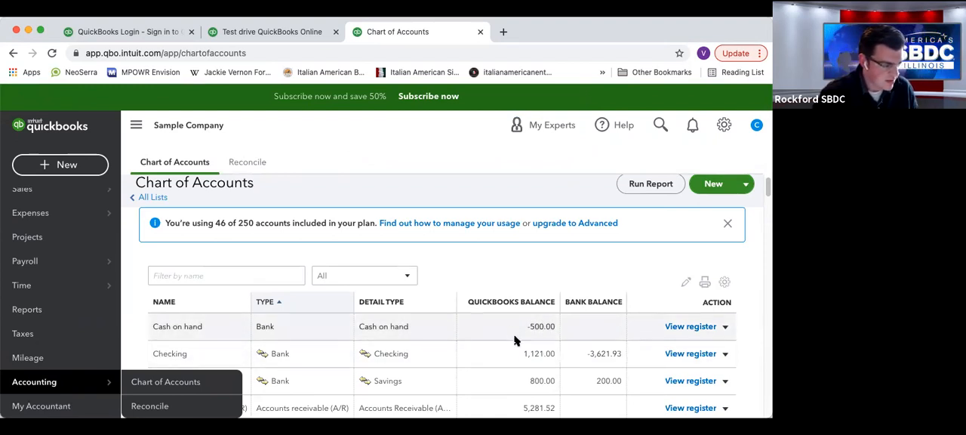
{"action": "left_click", "coordinate": [701, 329]}
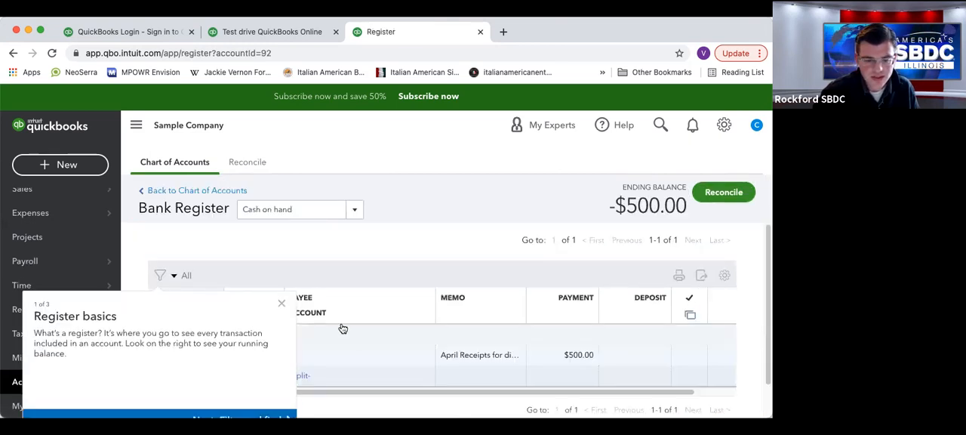
{"action": "left_click", "coordinate": [281, 303]}
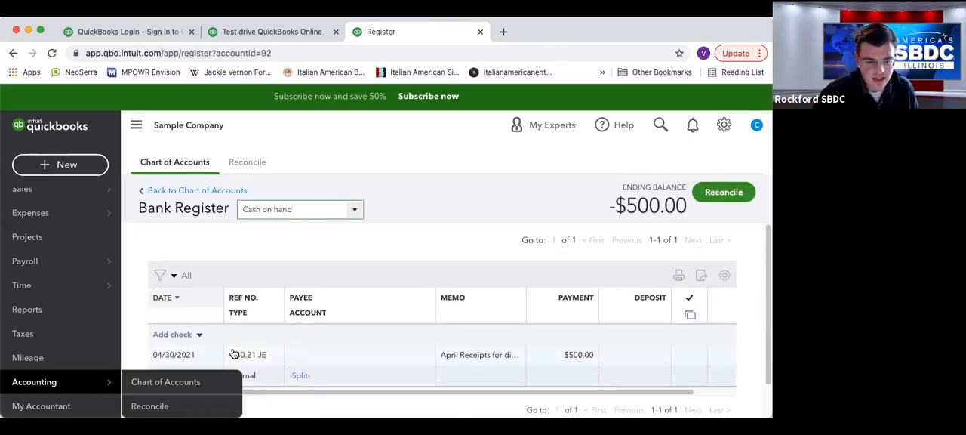
{"action": "scroll", "coordinate": [234, 354], "scroll_direction": "down", "scroll_amount": 2}
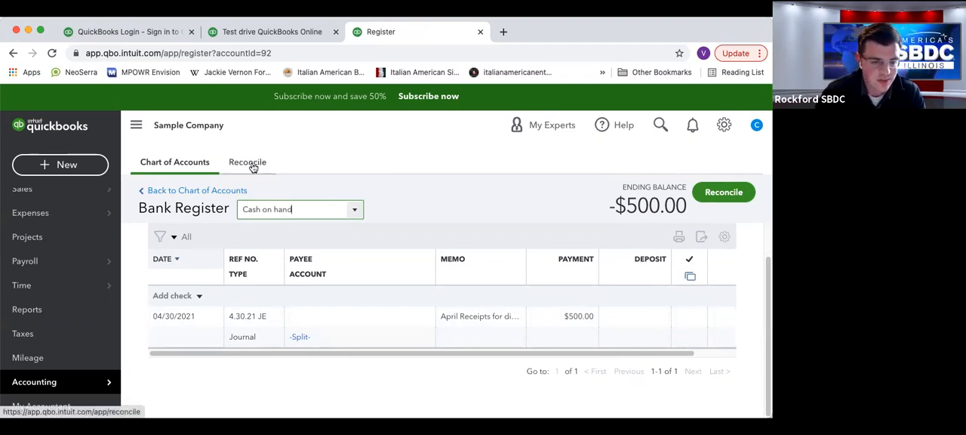
{"action": "left_click", "coordinate": [302, 184]}
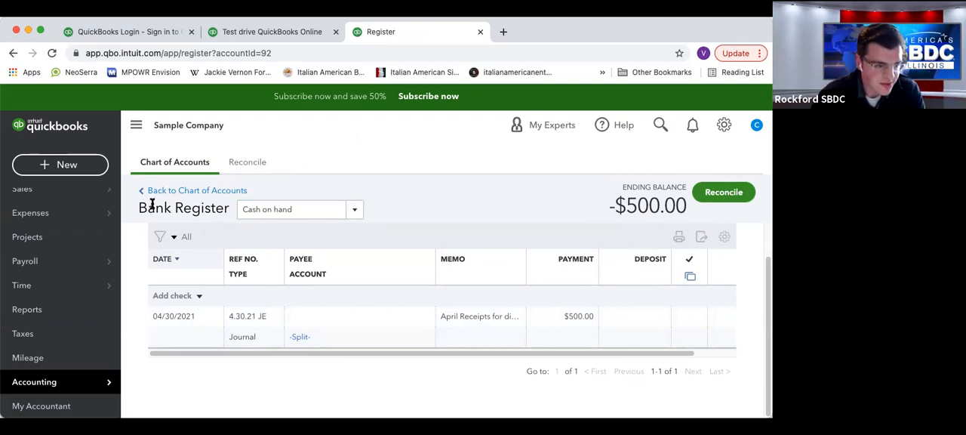
Open the list of standard reports.
{"action": "left_click", "coordinate": [58, 308]}
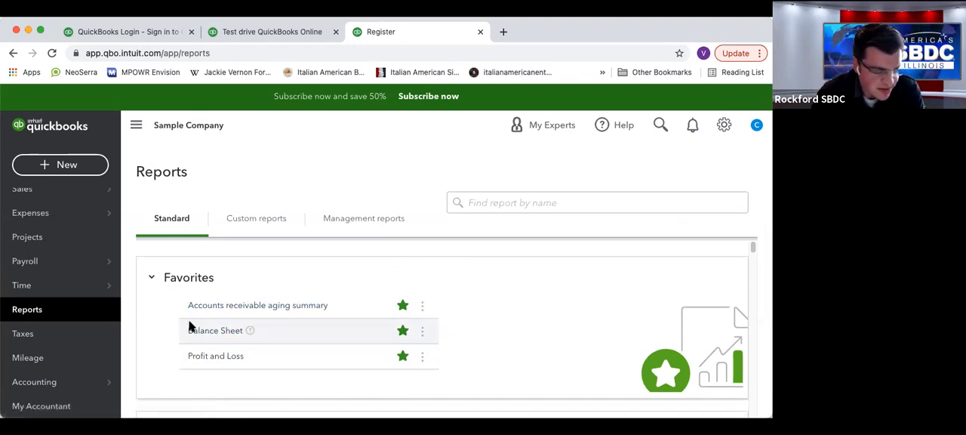
Open the Profit and Loss report and set its report period to This Month.
{"action": "left_click", "coordinate": [218, 353]}
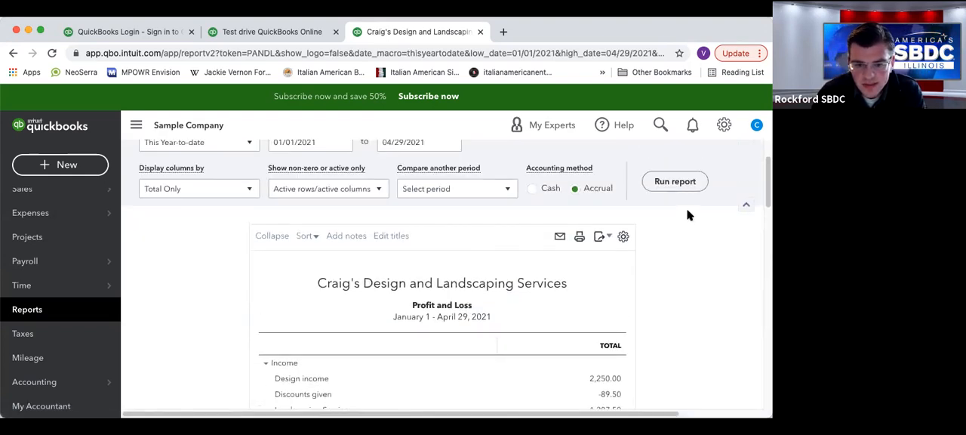
{"action": "scroll", "coordinate": [621, 243], "scroll_direction": "up", "scroll_amount": 3}
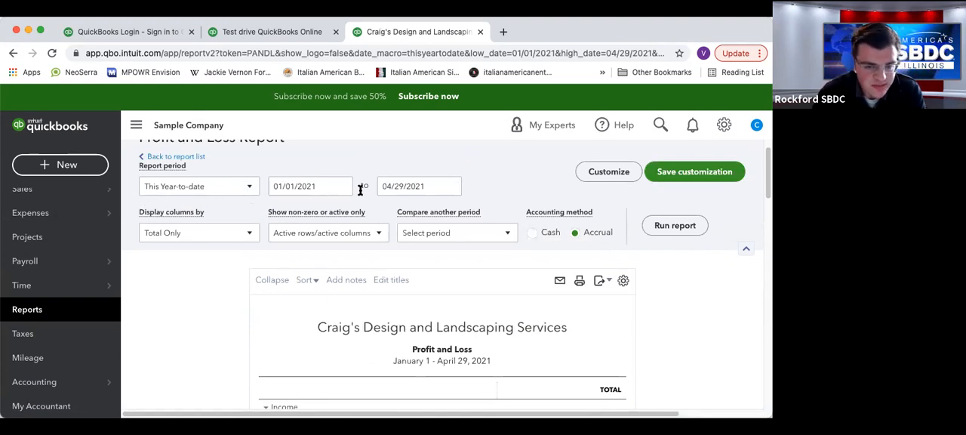
{"action": "scroll", "coordinate": [352, 195], "scroll_direction": "up", "scroll_amount": 1}
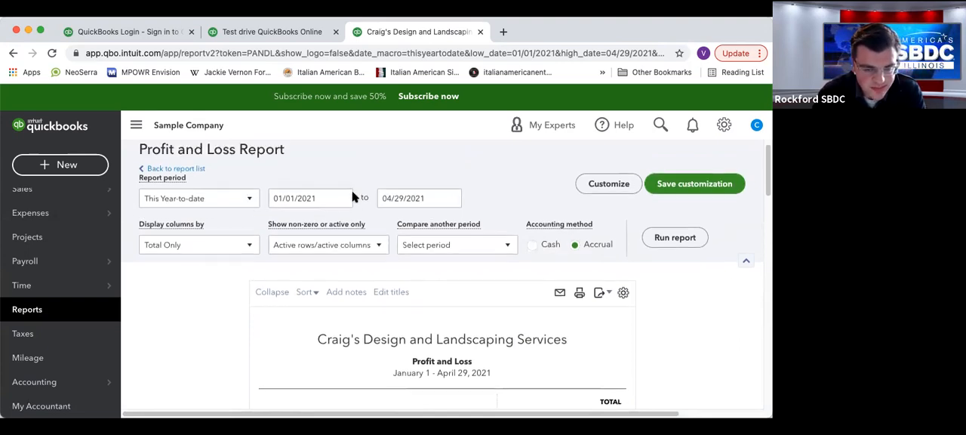
{"action": "left_click", "coordinate": [249, 203]}
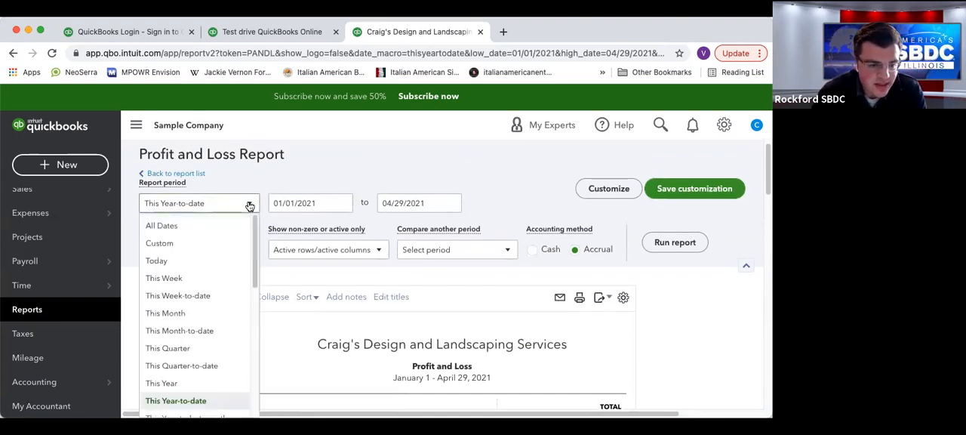
{"action": "left_click", "coordinate": [202, 314]}
Try This Month-to-date as the report period, and switch back to This Month.
{"action": "left_click", "coordinate": [233, 211]}
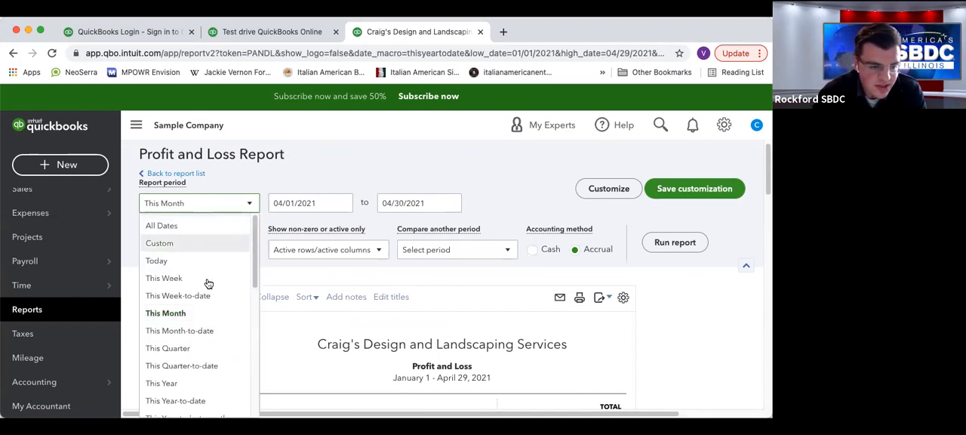
{"action": "left_click", "coordinate": [333, 205]}
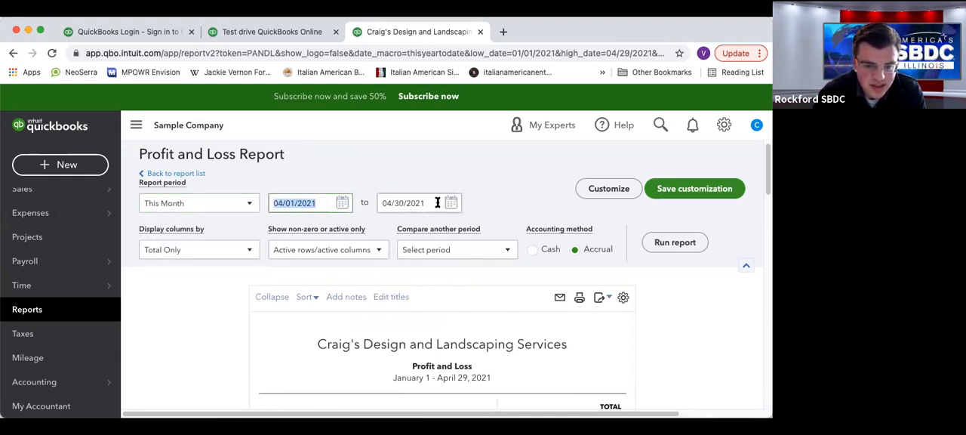
{"action": "left_click", "coordinate": [248, 204]}
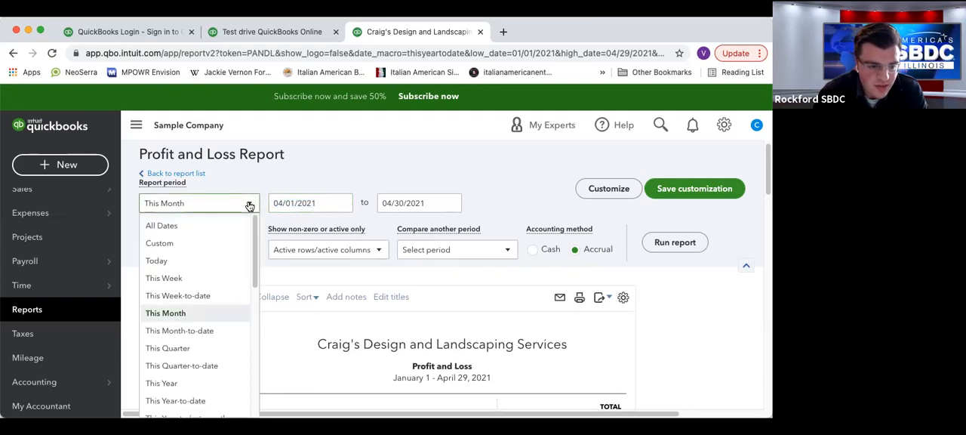
{"action": "left_click", "coordinate": [215, 330]}
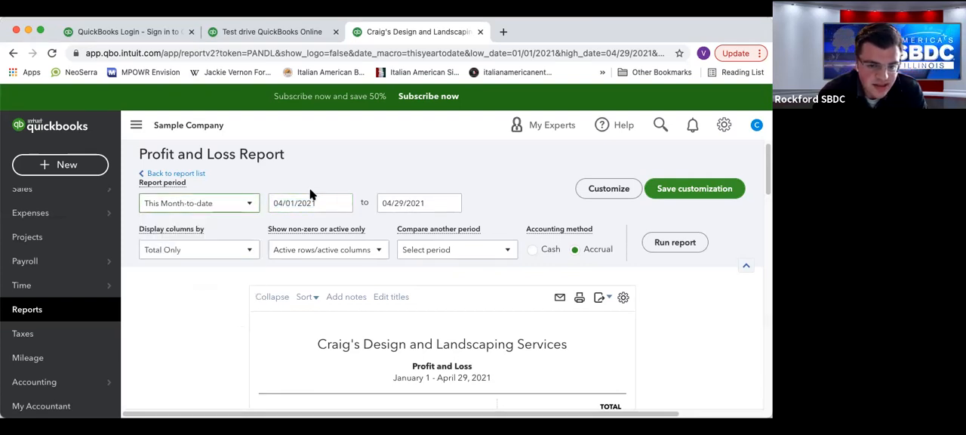
{"action": "left_click", "coordinate": [247, 203]}
{"action": "left_click", "coordinate": [187, 312]}
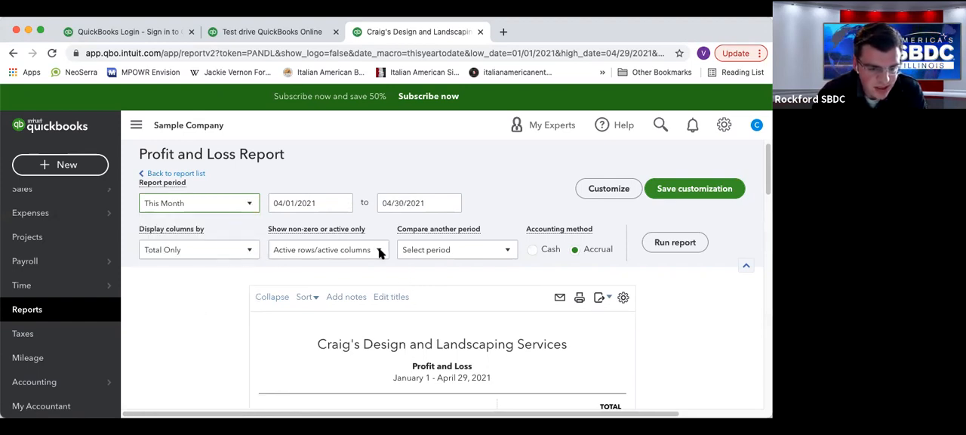
Compare the report with the previous year, including the % change, and run the Profit and Loss report.
{"action": "scroll", "coordinate": [385, 251], "scroll_direction": "down", "scroll_amount": 1}
{"action": "scroll", "coordinate": [444, 219], "scroll_direction": "down", "scroll_amount": 2}
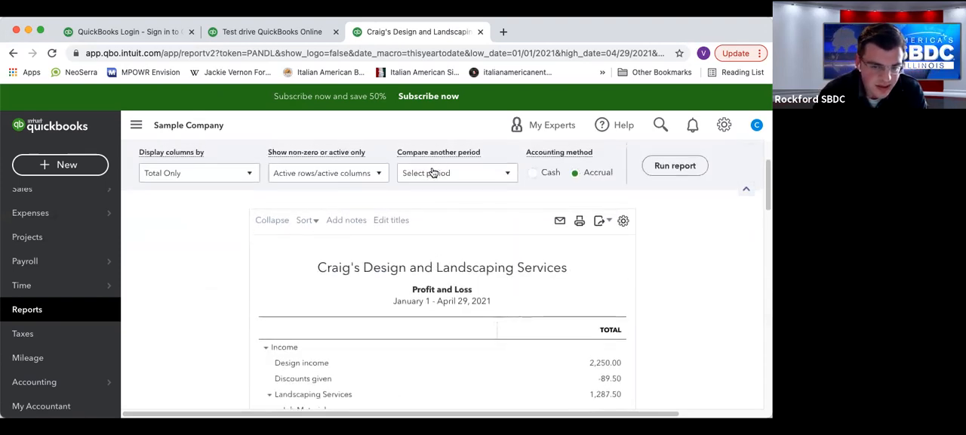
{"action": "left_click", "coordinate": [484, 175]}
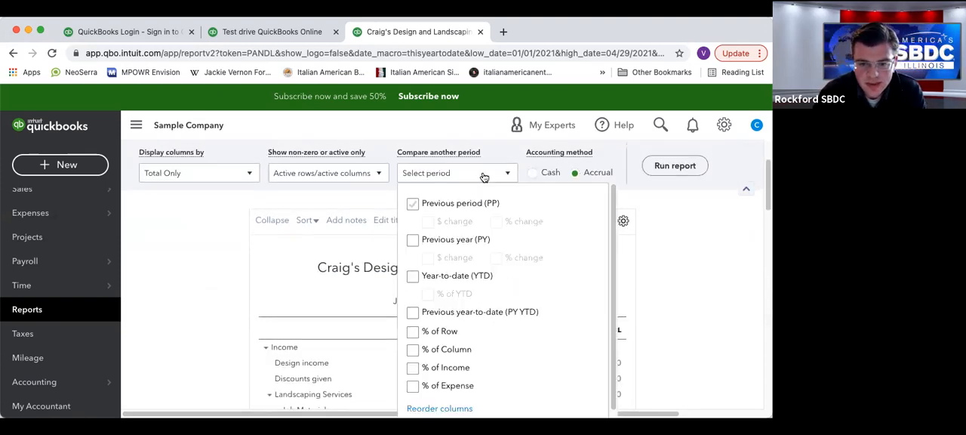
{"action": "left_click", "coordinate": [435, 245]}
{"action": "left_click", "coordinate": [413, 241]}
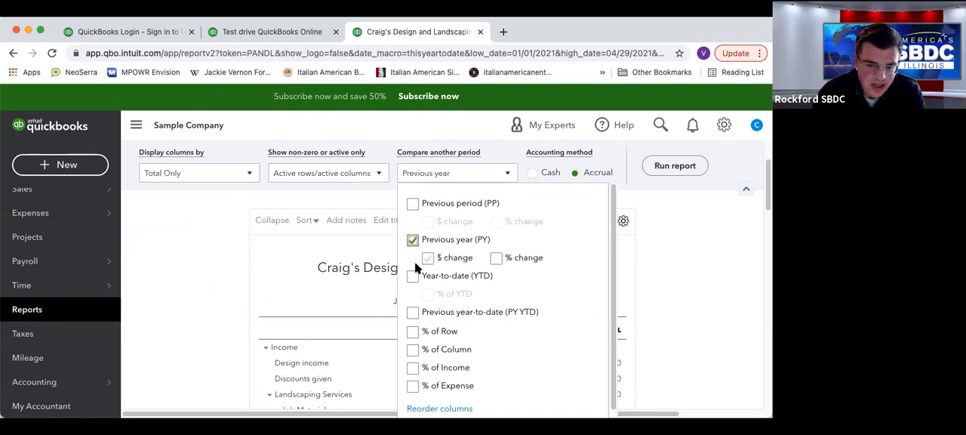
{"action": "left_click", "coordinate": [495, 259]}
{"action": "left_click", "coordinate": [690, 249]}
{"action": "scroll", "coordinate": [689, 256], "scroll_direction": "up", "scroll_amount": 2}
{"action": "left_click", "coordinate": [688, 263]}
{"action": "scroll", "coordinate": [552, 278], "scroll_direction": "down", "scroll_amount": 2}
{"action": "scroll", "coordinate": [626, 278], "scroll_direction": "up", "scroll_amount": 3}
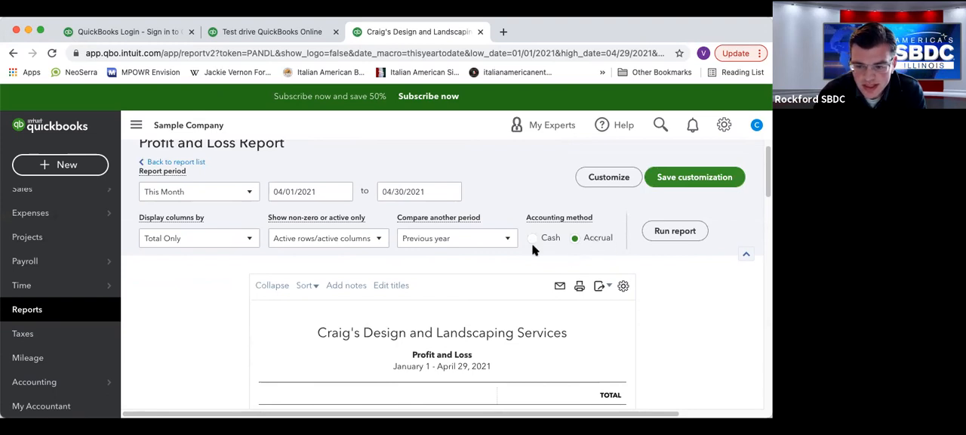
{"action": "left_click", "coordinate": [668, 233]}
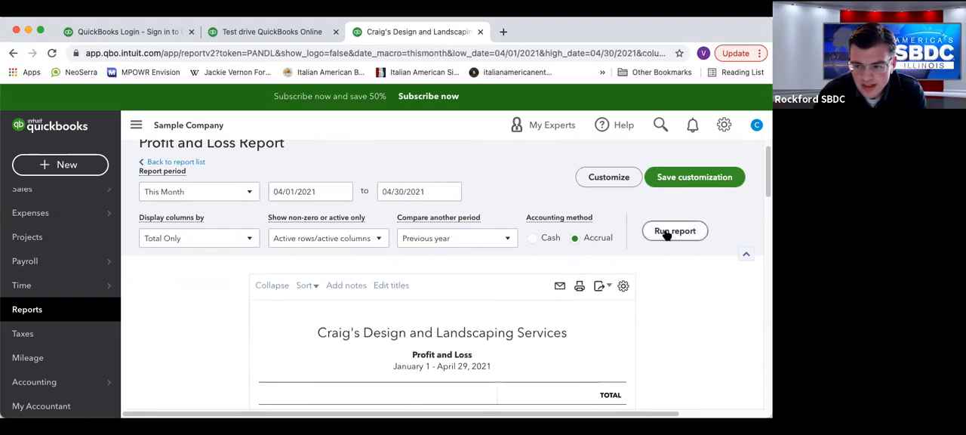
Examine the income, cost of goods sold, gross profit, expenses and net income in the Profit and Loss report.
{"action": "scroll", "coordinate": [626, 253], "scroll_direction": "down", "scroll_amount": 2}
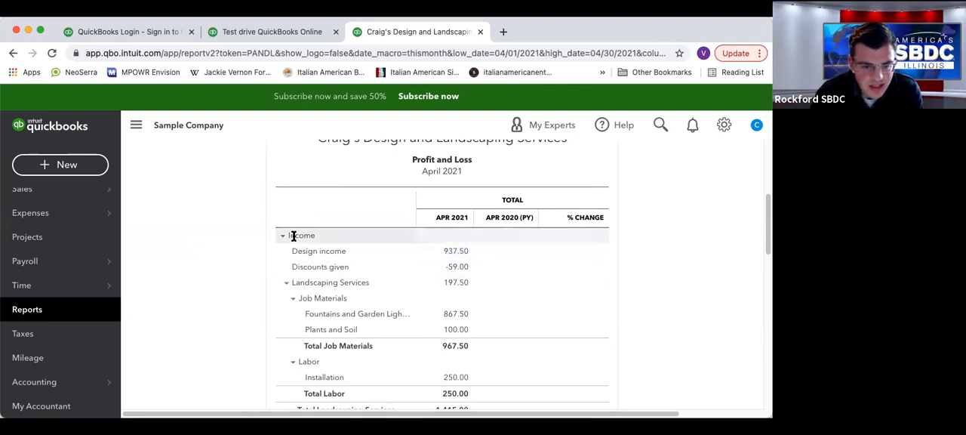
{"action": "scroll", "coordinate": [294, 238], "scroll_direction": "down", "scroll_amount": 5}
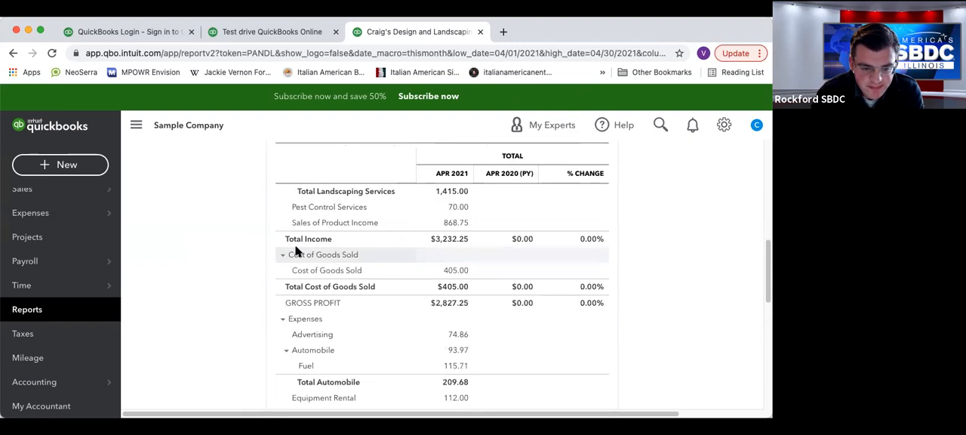
{"action": "scroll", "coordinate": [298, 272], "scroll_direction": "down", "scroll_amount": 2}
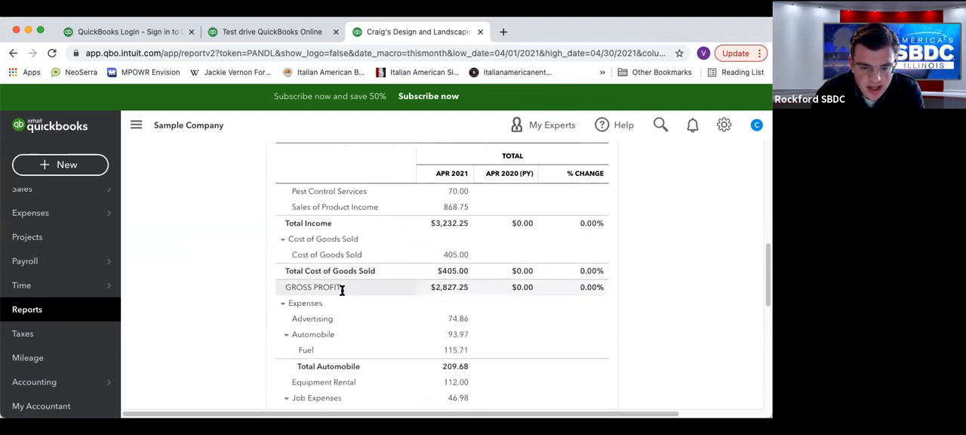
{"action": "scroll", "coordinate": [294, 290], "scroll_direction": "down", "scroll_amount": 5}
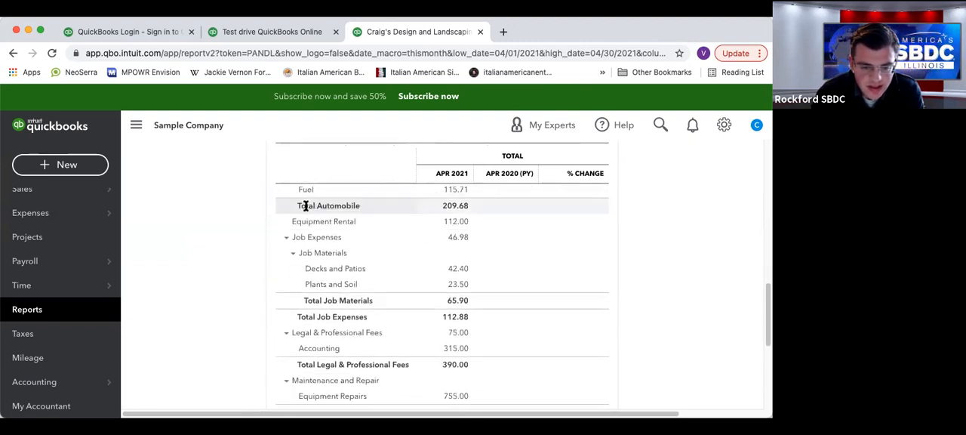
{"action": "scroll", "coordinate": [307, 212], "scroll_direction": "down", "scroll_amount": 4}
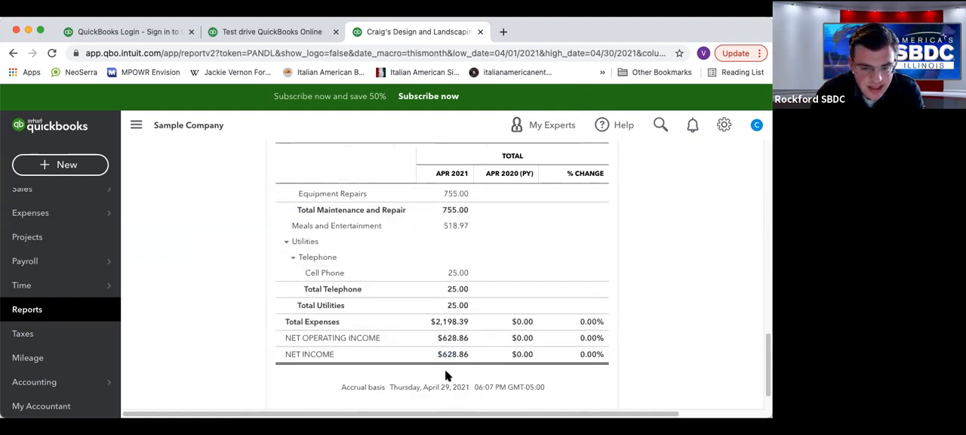
{"action": "scroll", "coordinate": [482, 255], "scroll_direction": "up", "scroll_amount": 3}
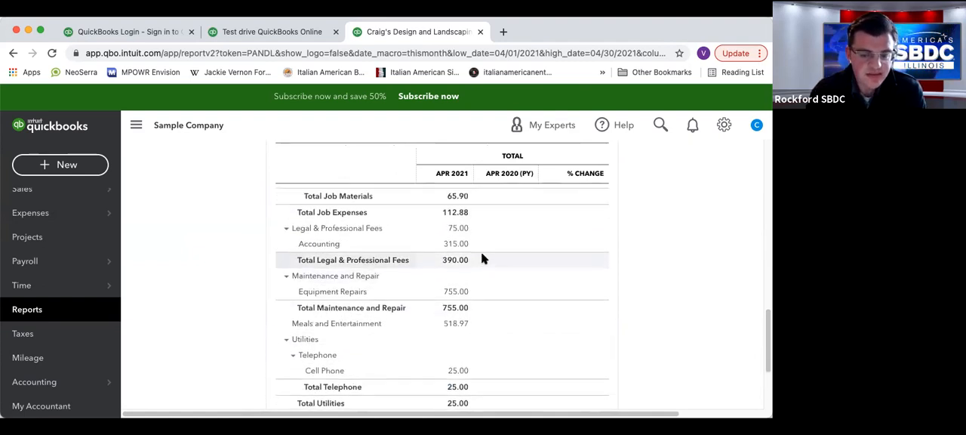
{"action": "scroll", "coordinate": [482, 259], "scroll_direction": "up", "scroll_amount": 4}
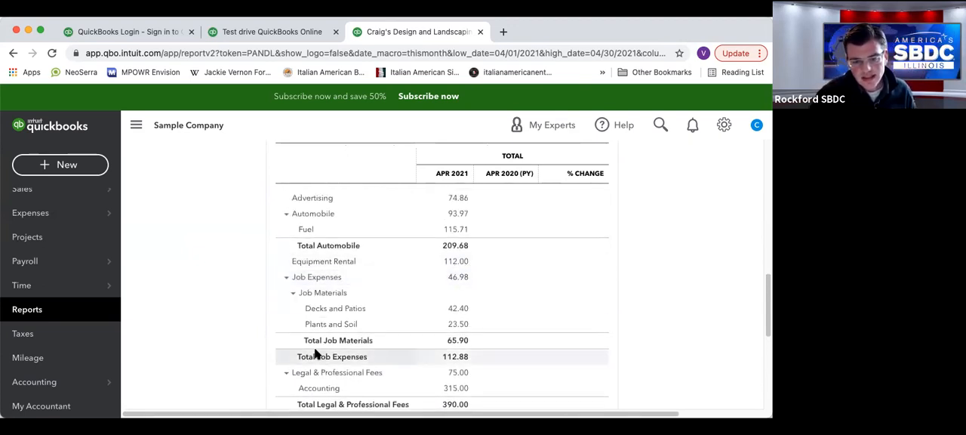
Drill down from the Job Expenses amount to the Tania's Nursery expense and review its payment and category details.
{"action": "left_click", "coordinate": [464, 277]}
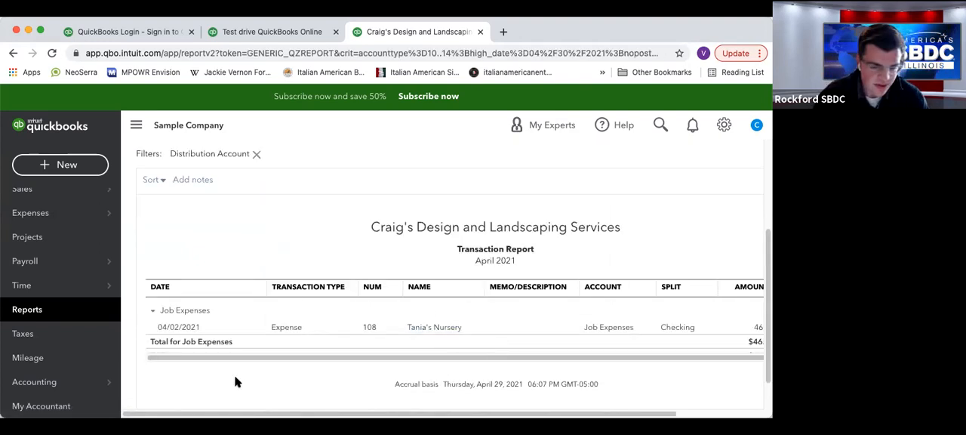
{"action": "left_click_drag", "start_coordinate": [339, 359], "coordinate": [236, 371]}
{"action": "left_click_drag", "start_coordinate": [337, 358], "coordinate": [423, 351]}
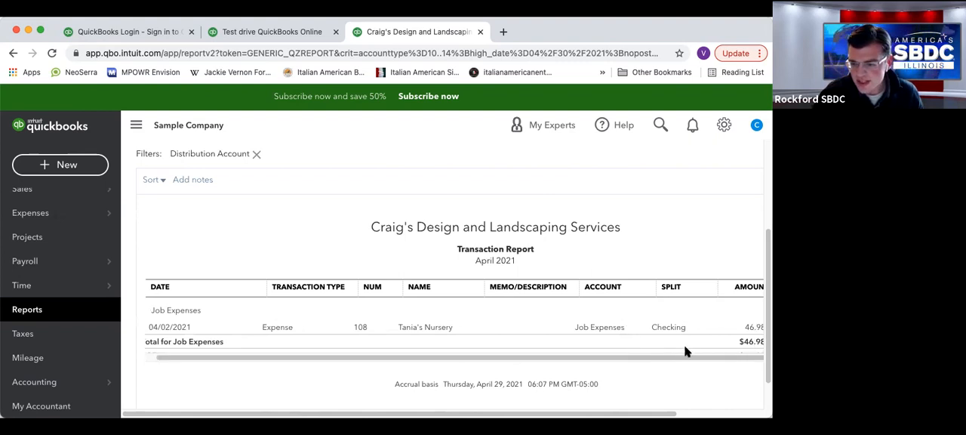
{"action": "left_click", "coordinate": [752, 329]}
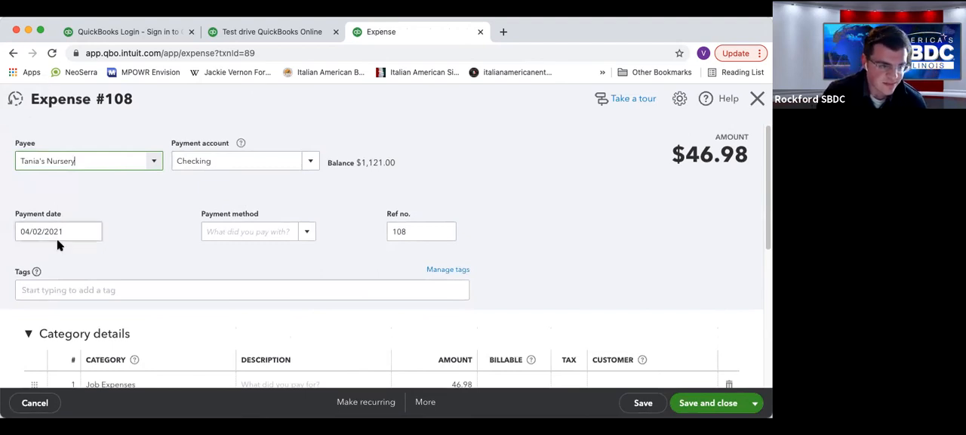
{"action": "scroll", "coordinate": [227, 230], "scroll_direction": "down", "scroll_amount": 3}
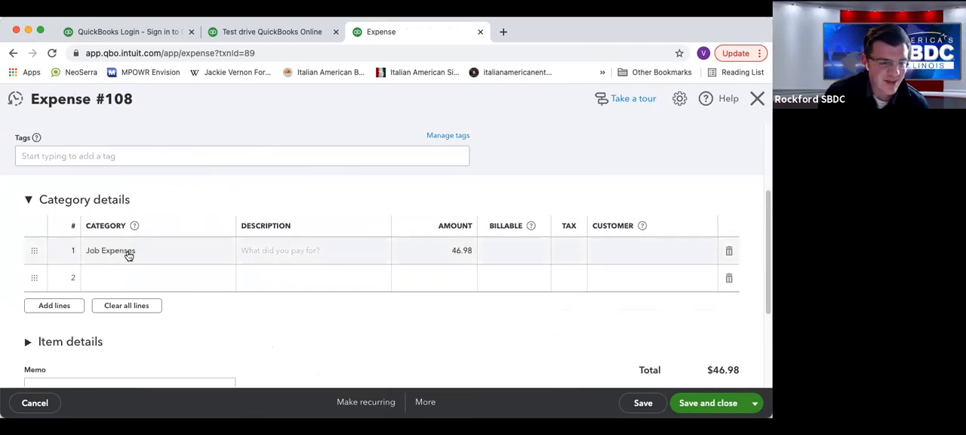
{"action": "scroll", "coordinate": [148, 241], "scroll_direction": "up", "scroll_amount": 1}
{"action": "scroll", "coordinate": [148, 240], "scroll_direction": "up", "scroll_amount": 1}
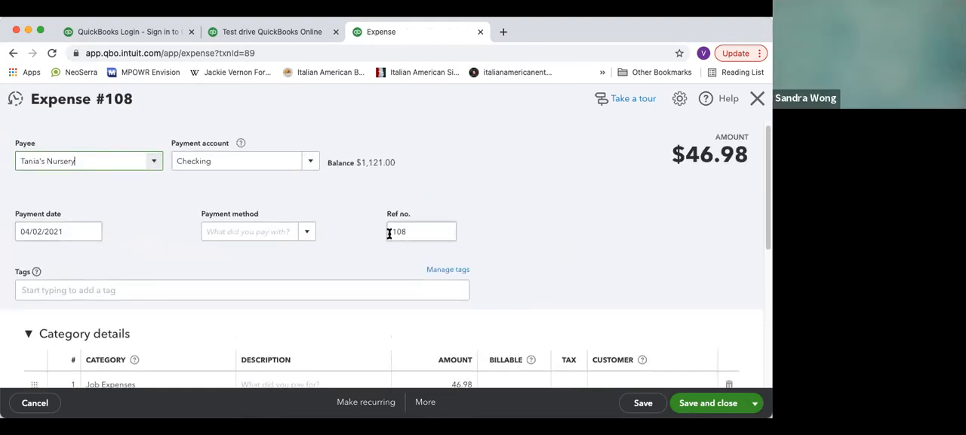
{"action": "scroll", "coordinate": [388, 234], "scroll_direction": "down", "scroll_amount": 3}
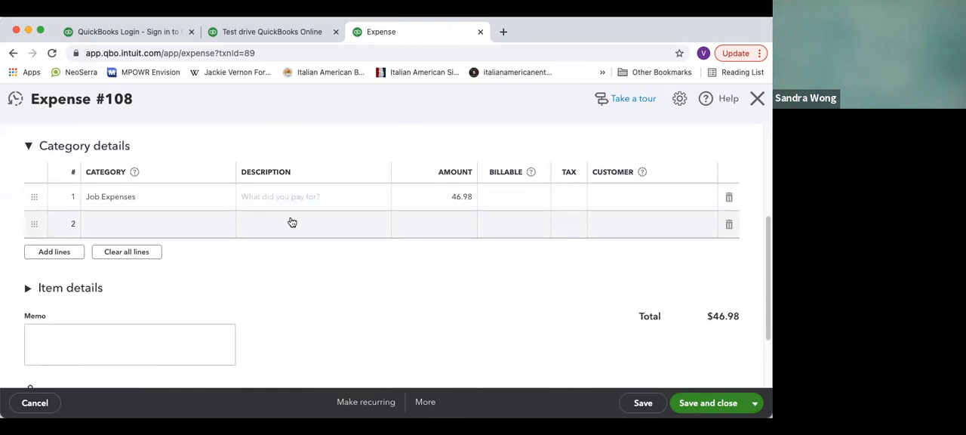
Try splitting the expense by adding a second category line for Automobile:Fuel.
{"action": "left_click", "coordinate": [126, 216]}
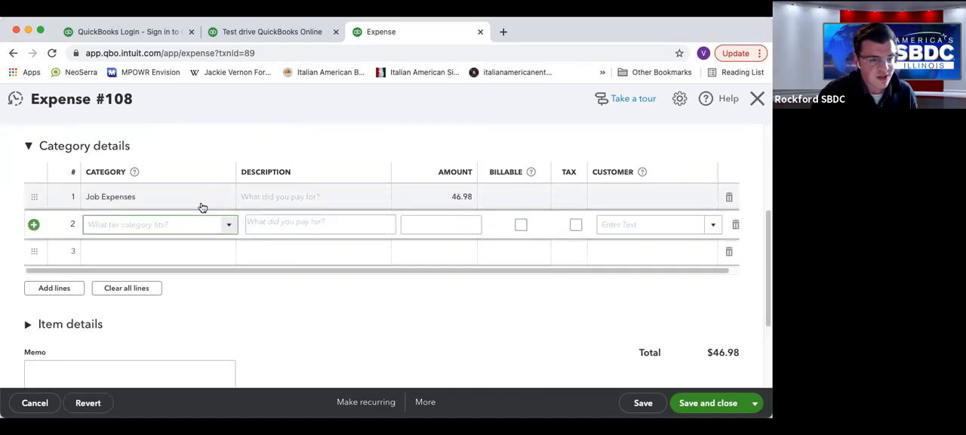
{"action": "left_click", "coordinate": [450, 196]}
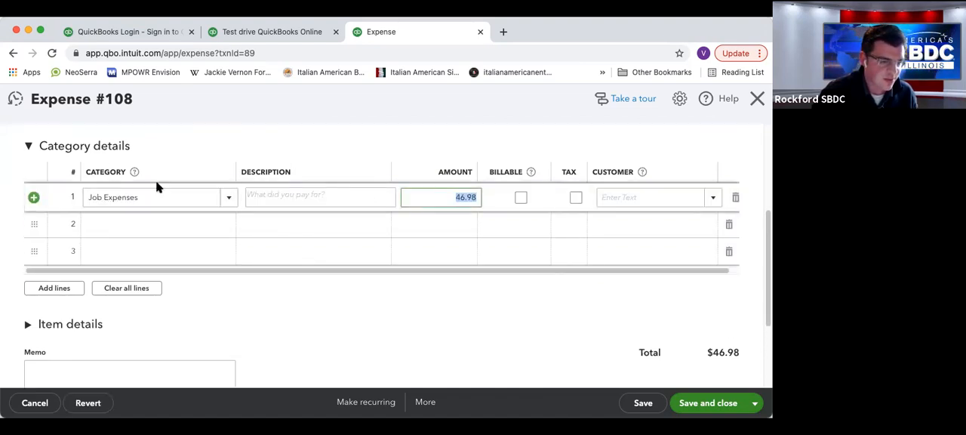
{"action": "left_click", "coordinate": [223, 224]}
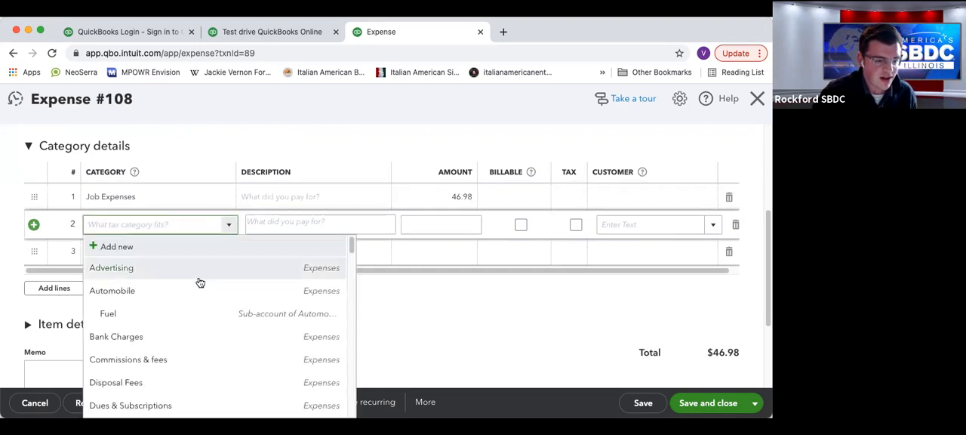
{"action": "left_click", "coordinate": [154, 317]}
{"action": "left_click", "coordinate": [447, 227]}
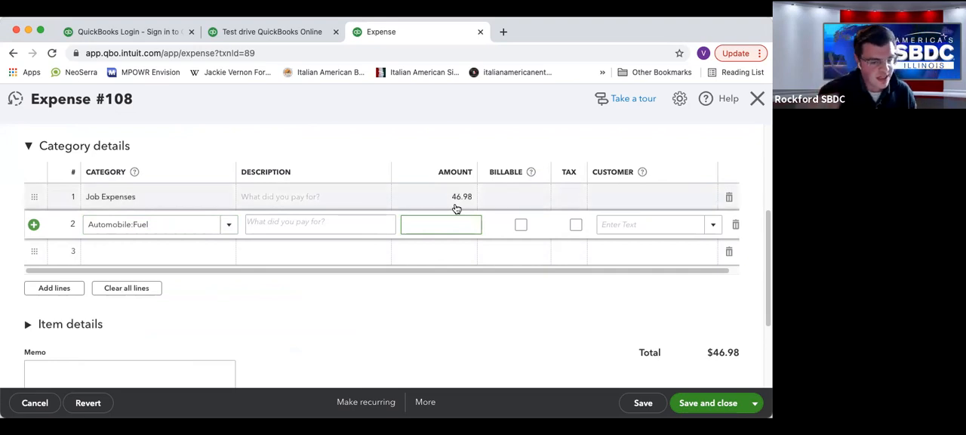
{"action": "scroll", "coordinate": [699, 172], "scroll_direction": "up", "scroll_amount": 5}
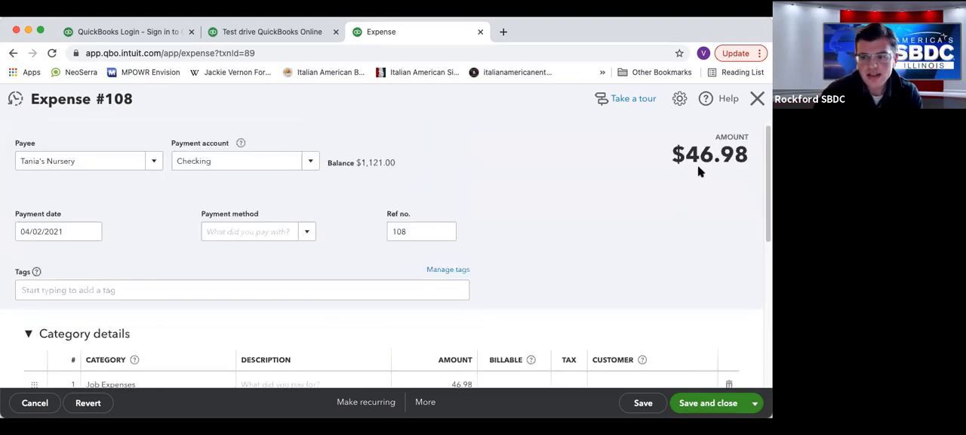
Close the expense without saving and return from the transaction report to the Profit and Loss summary.
{"action": "left_click", "coordinate": [757, 99]}
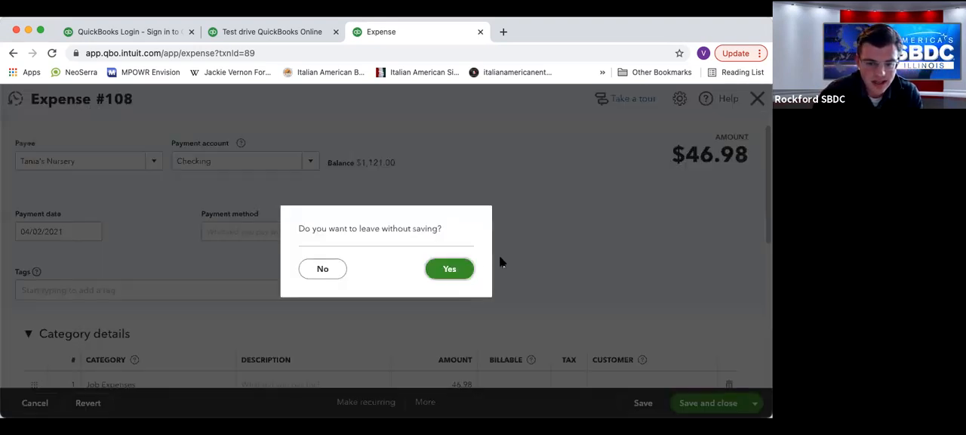
{"action": "left_click", "coordinate": [448, 270]}
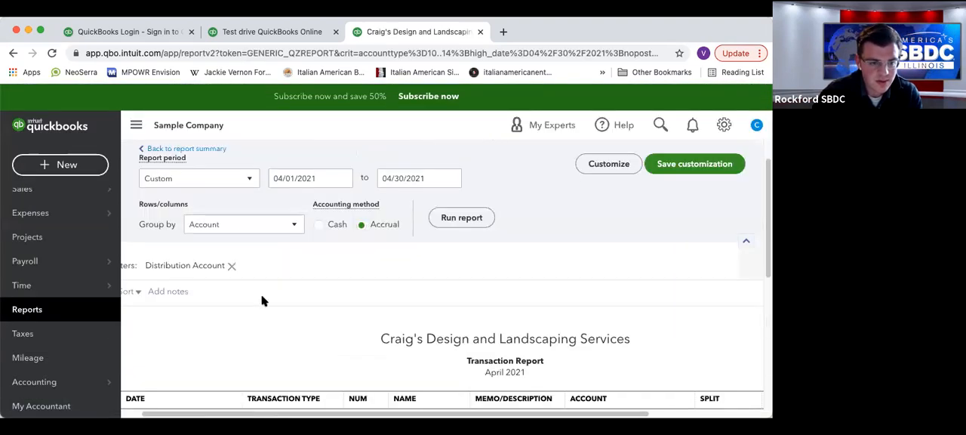
{"action": "left_click", "coordinate": [197, 149]}
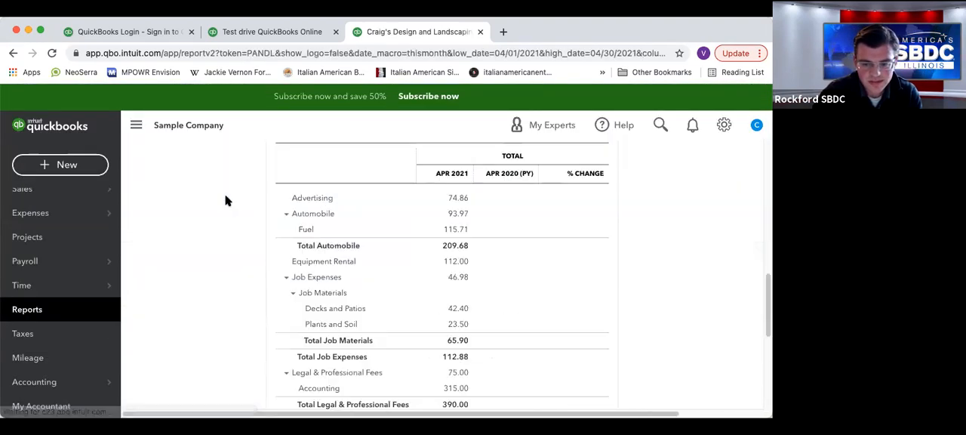
Review the Profit and Loss report's choices for showing active or non-zero rows and columns and for grouping columns.
{"action": "scroll", "coordinate": [314, 243], "scroll_direction": "up", "scroll_amount": 10}
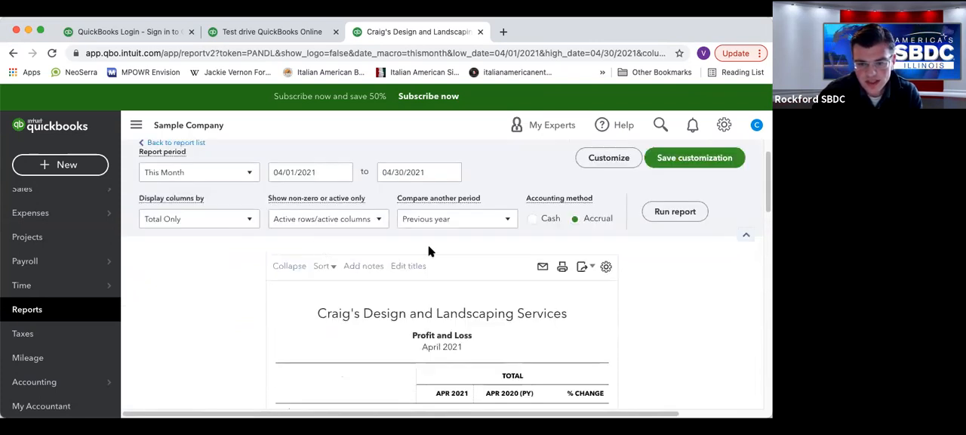
{"action": "left_click", "coordinate": [345, 219]}
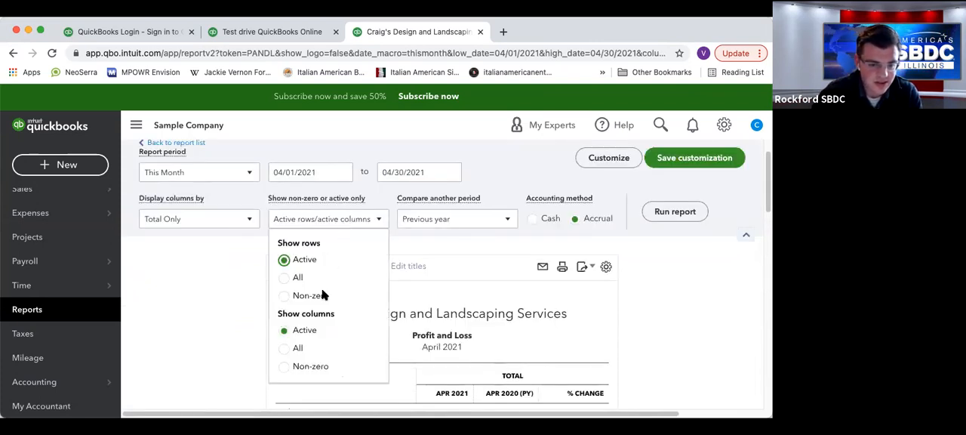
{"action": "scroll", "coordinate": [257, 224], "scroll_direction": "down", "scroll_amount": 2}
{"action": "scroll", "coordinate": [257, 225], "scroll_direction": "up", "scroll_amount": 3}
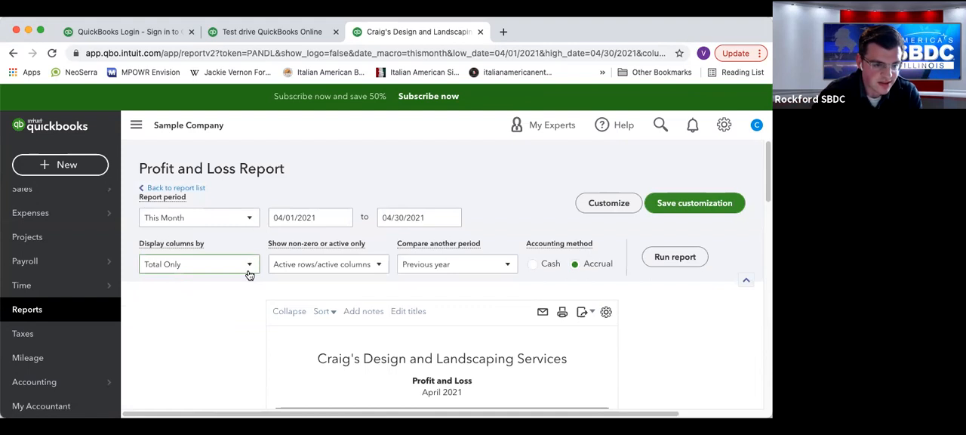
{"action": "left_click", "coordinate": [249, 274]}
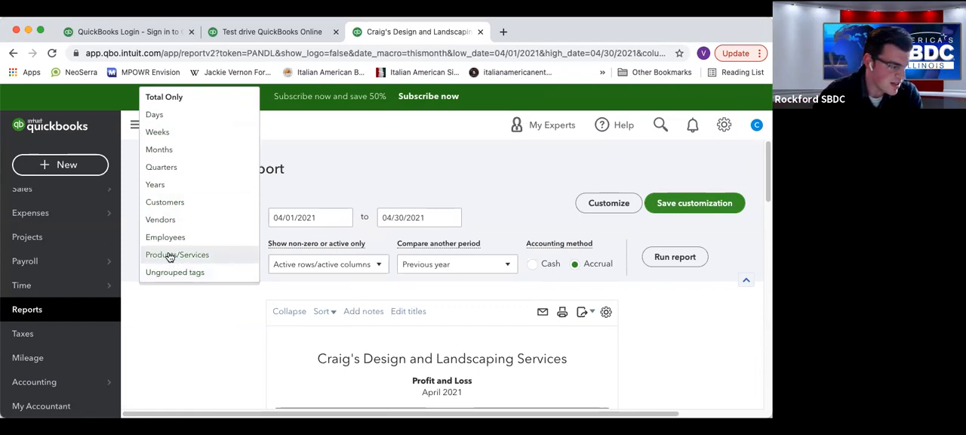
{"action": "left_click", "coordinate": [190, 330]}
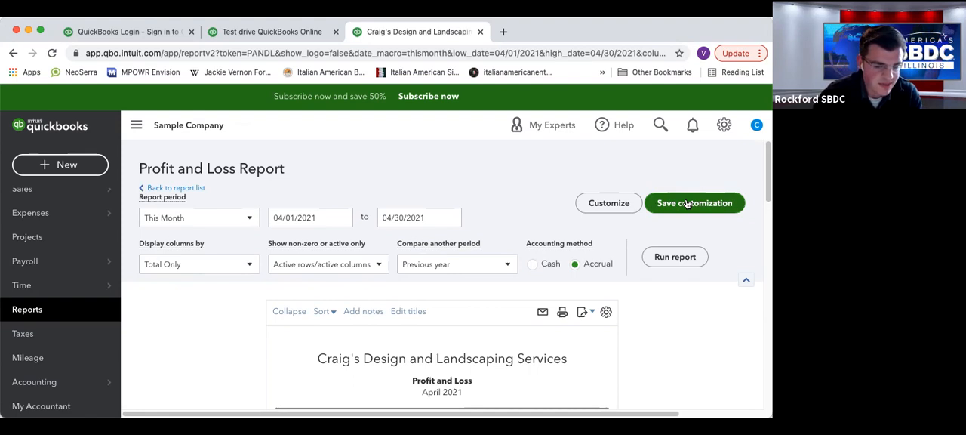
Review the export formats available for the Profit and Loss report.
{"action": "scroll", "coordinate": [503, 269], "scroll_direction": "down", "scroll_amount": 3}
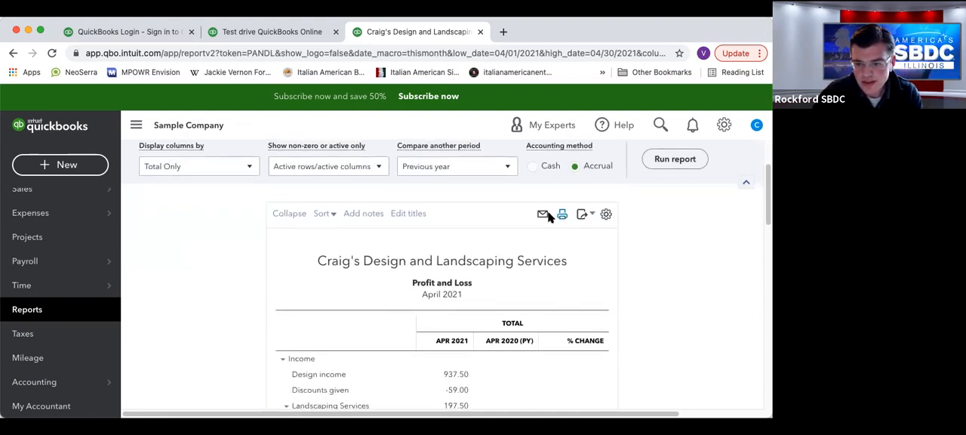
{"action": "left_click", "coordinate": [585, 214]}
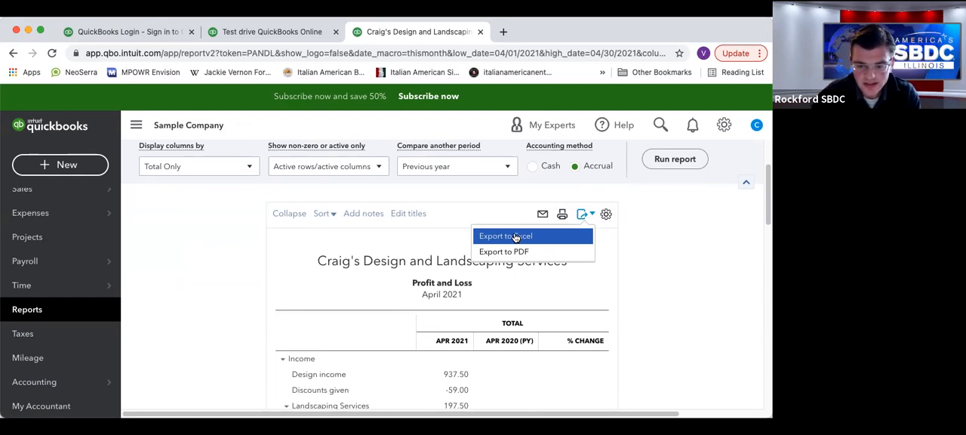
{"action": "left_click", "coordinate": [714, 223]}
Return from the Profit and Loss report to the list of standard reports.
{"action": "scroll", "coordinate": [317, 332], "scroll_direction": "up", "scroll_amount": 1}
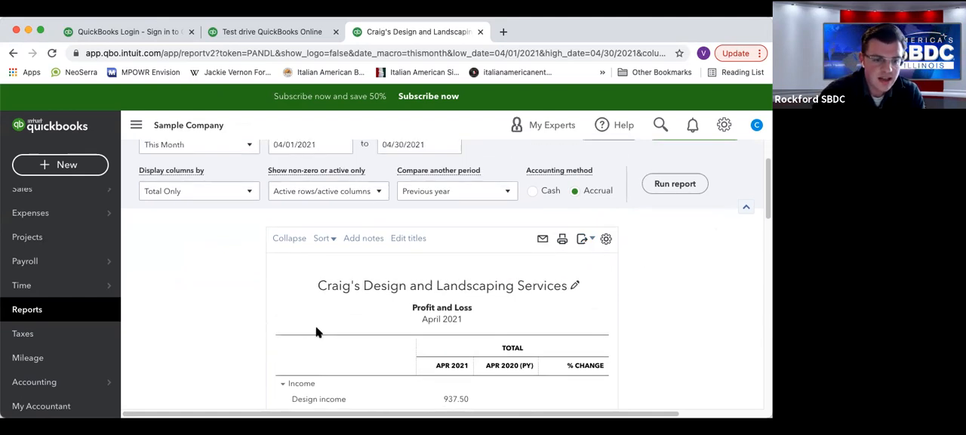
{"action": "scroll", "coordinate": [318, 332], "scroll_direction": "up", "scroll_amount": 3}
{"action": "left_click", "coordinate": [193, 187]}
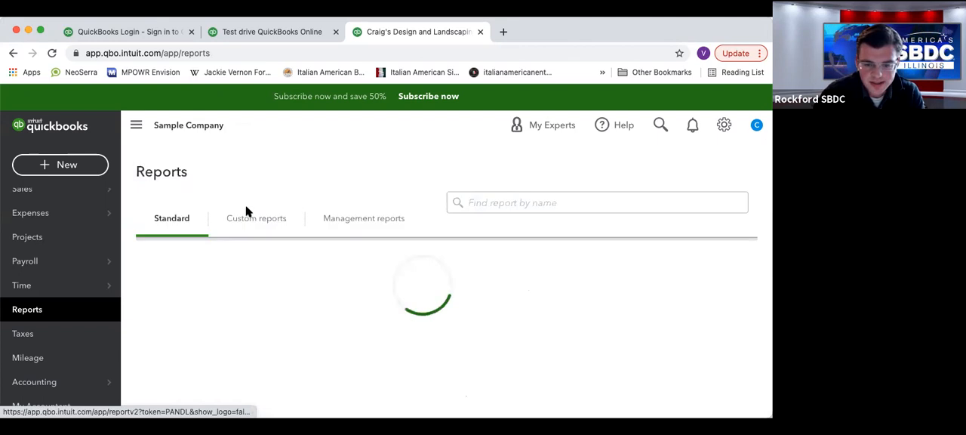
Examine the standard reports offered under Business overview and Who owes you.
{"action": "scroll", "coordinate": [362, 273], "scroll_direction": "down", "scroll_amount": 5}
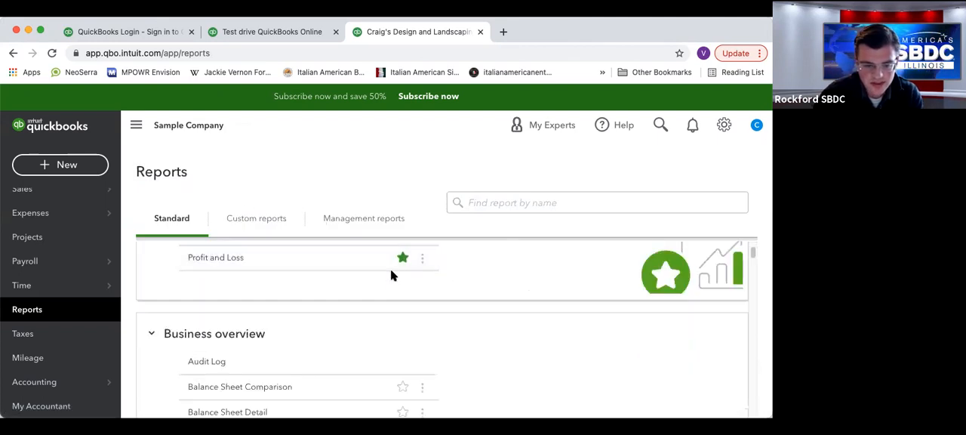
{"action": "scroll", "coordinate": [476, 293], "scroll_direction": "down", "scroll_amount": 2}
{"action": "scroll", "coordinate": [475, 293], "scroll_direction": "up", "scroll_amount": 1}
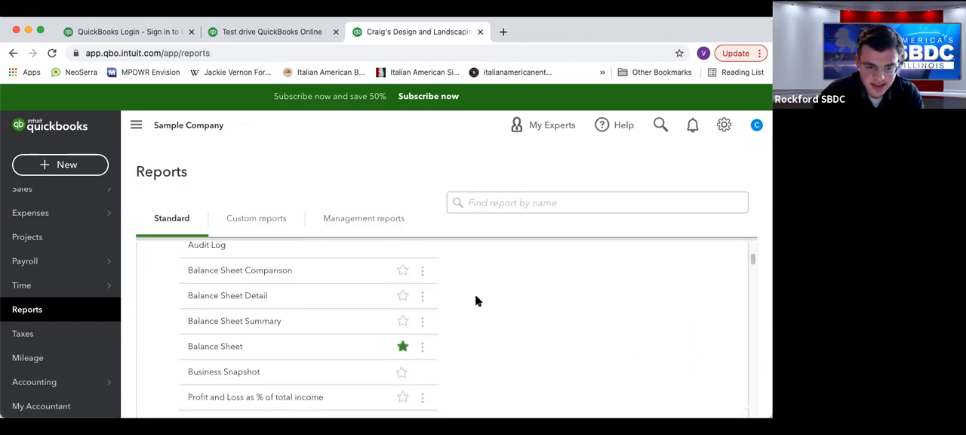
{"action": "scroll", "coordinate": [474, 302], "scroll_direction": "down", "scroll_amount": 1}
{"action": "scroll", "coordinate": [474, 303], "scroll_direction": "up", "scroll_amount": 1}
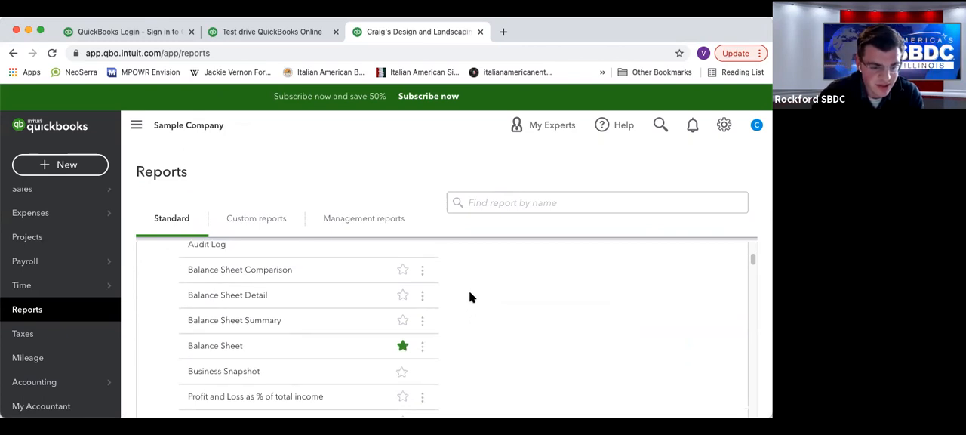
{"action": "scroll", "coordinate": [468, 299], "scroll_direction": "down", "scroll_amount": 2}
{"action": "scroll", "coordinate": [468, 301], "scroll_direction": "up", "scroll_amount": 5}
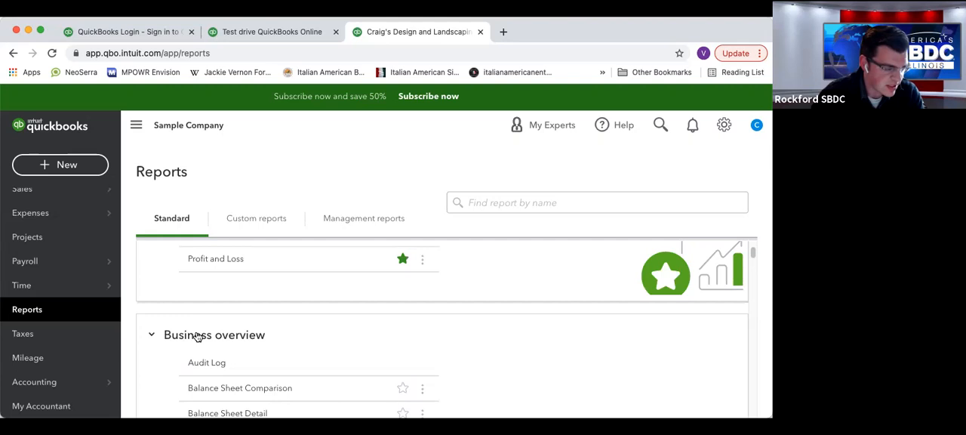
{"action": "scroll", "coordinate": [336, 336], "scroll_direction": "down", "scroll_amount": 7}
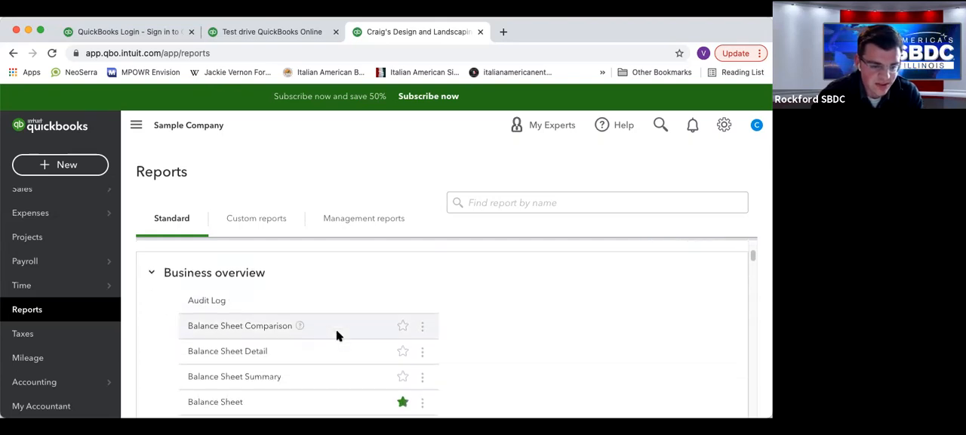
{"action": "scroll", "coordinate": [329, 333], "scroll_direction": "down", "scroll_amount": 3}
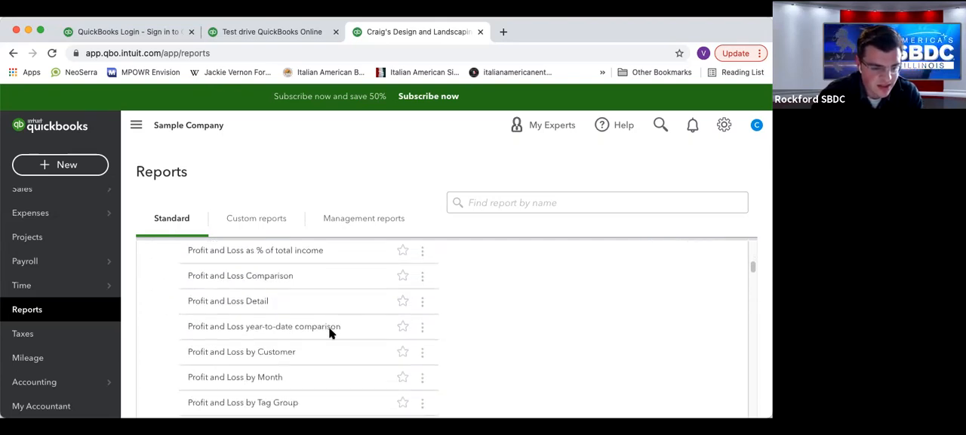
{"action": "scroll", "coordinate": [329, 334], "scroll_direction": "down", "scroll_amount": 5}
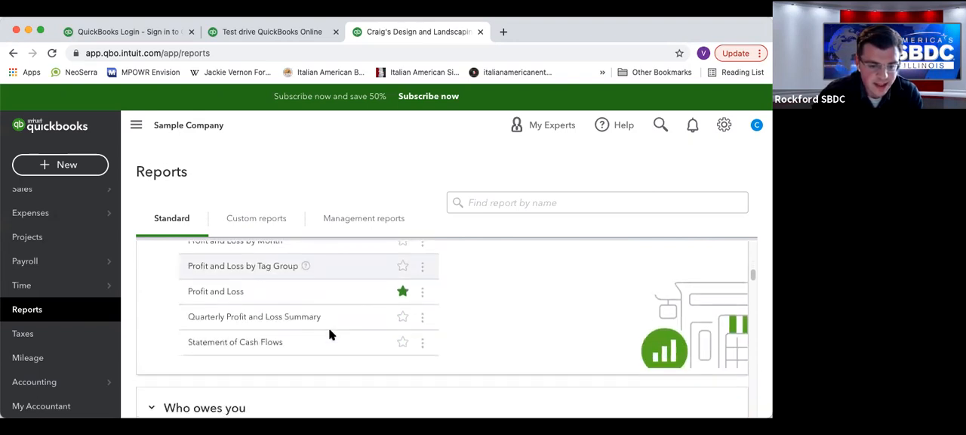
{"action": "scroll", "coordinate": [330, 334], "scroll_direction": "down", "scroll_amount": 2}
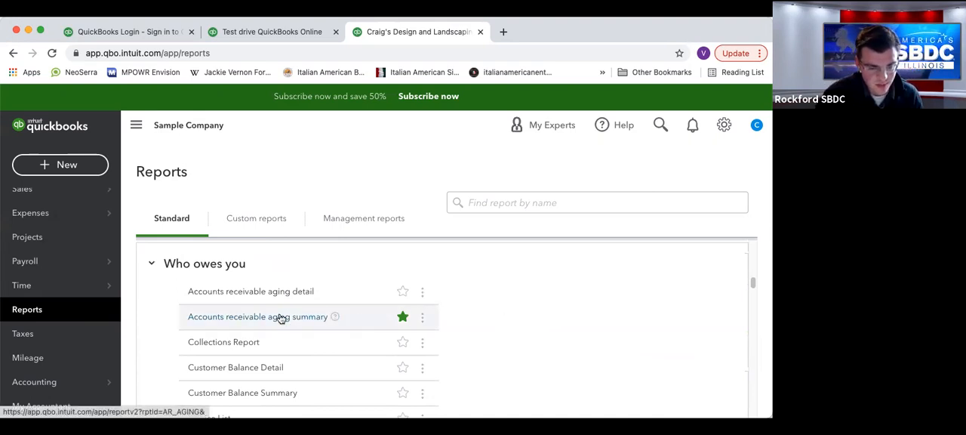
Try marking the Accounts receivable aging summary and Accounts receivable aging detail reports as favorites.
{"action": "left_click", "coordinate": [404, 319]}
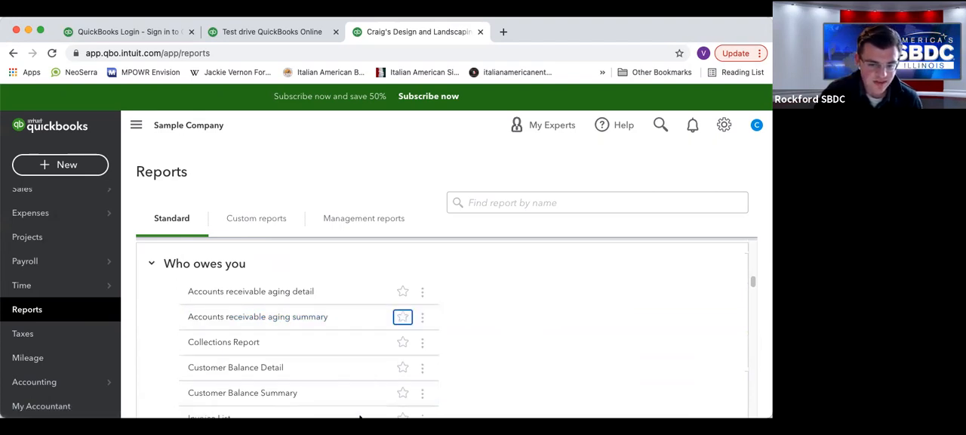
{"action": "left_click", "coordinate": [403, 292]}
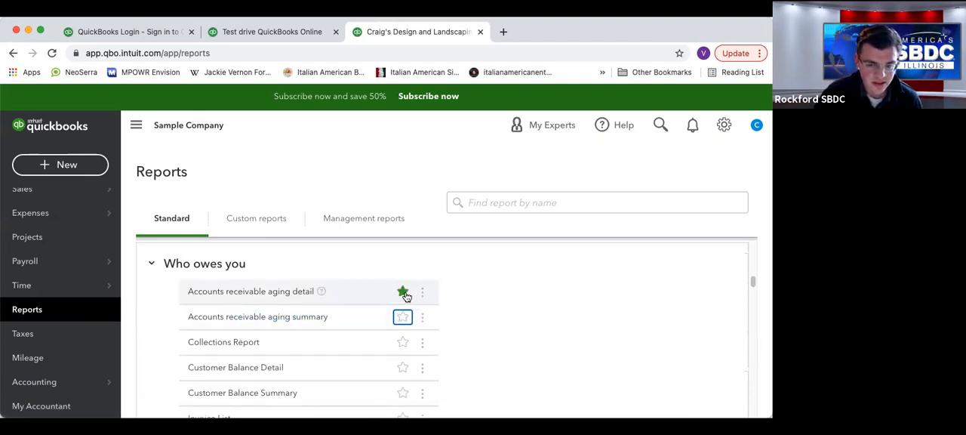
{"action": "left_click", "coordinate": [403, 291]}
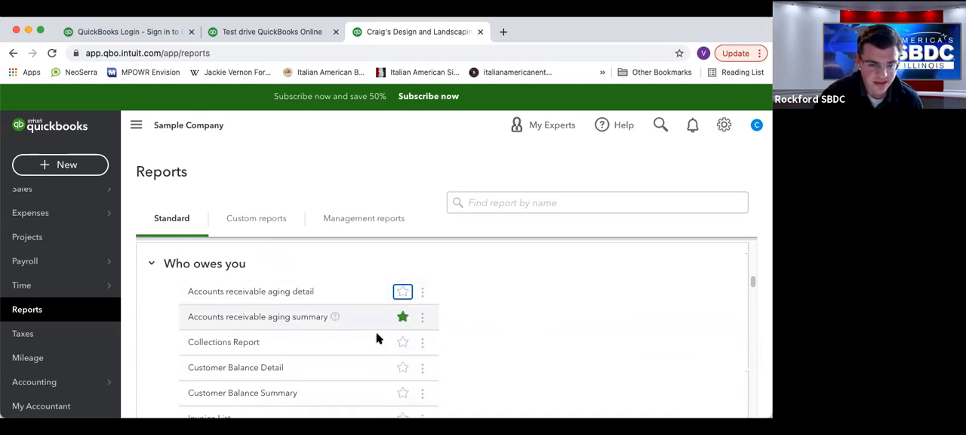
Open the Accounts receivable aging summary report and review how customer balances are spread over the aging periods.
{"action": "left_click", "coordinate": [259, 317]}
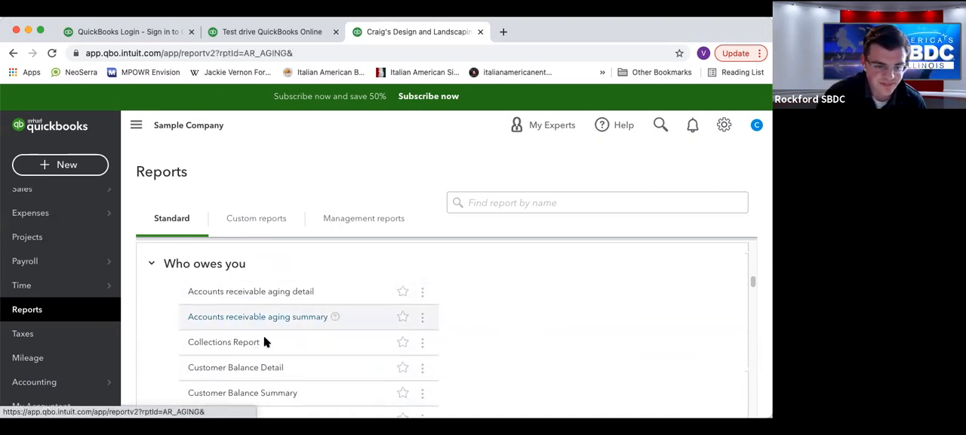
{"action": "scroll", "coordinate": [462, 316], "scroll_direction": "down", "scroll_amount": 3}
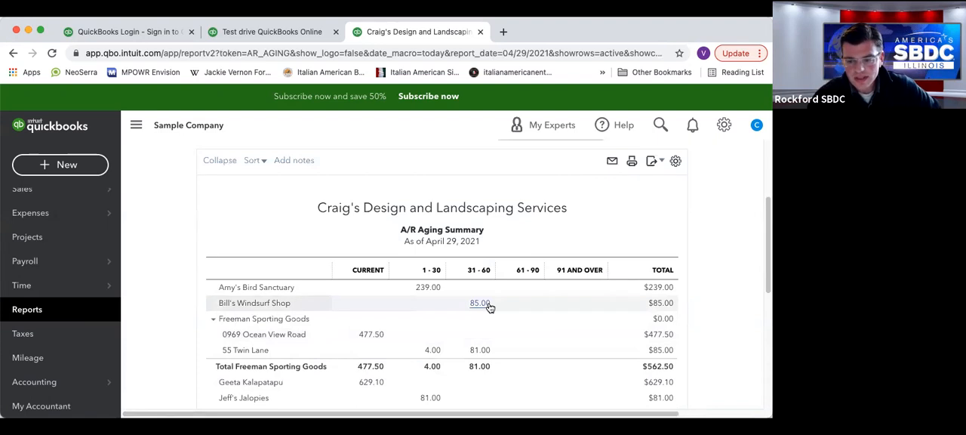
{"action": "scroll", "coordinate": [483, 298], "scroll_direction": "up", "scroll_amount": 3}
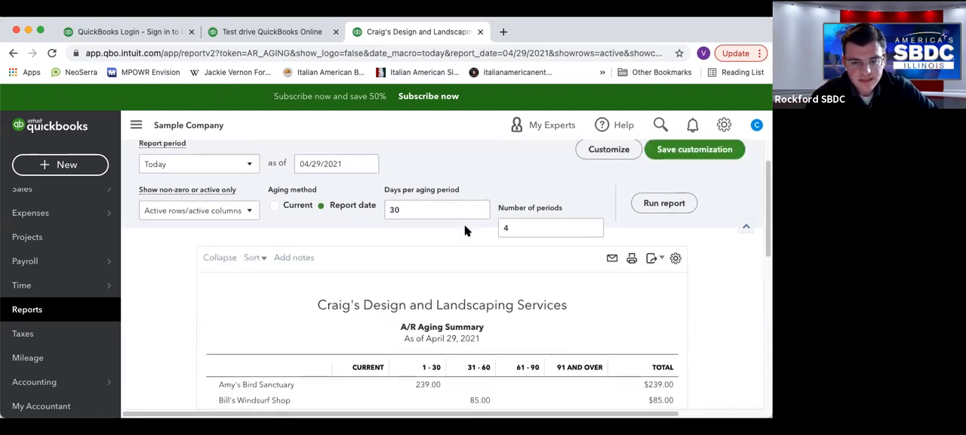
{"action": "scroll", "coordinate": [302, 163], "scroll_direction": "down", "scroll_amount": 1}
Review the A/R Aging Summary's report period choices, number of periods and days per aging period without changing them.
{"action": "left_click", "coordinate": [246, 154]}
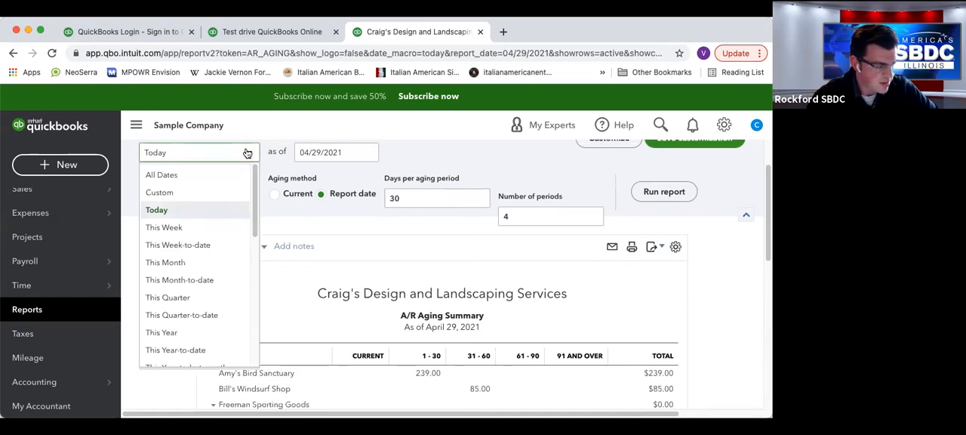
{"action": "left_click", "coordinate": [388, 249]}
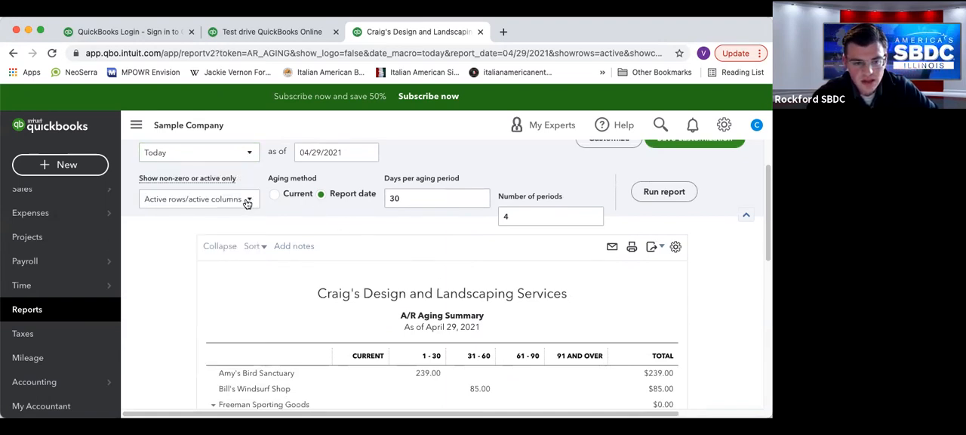
{"action": "double_click", "coordinate": [521, 217]}
{"action": "scroll", "coordinate": [446, 222], "scroll_direction": "down", "scroll_amount": 1}
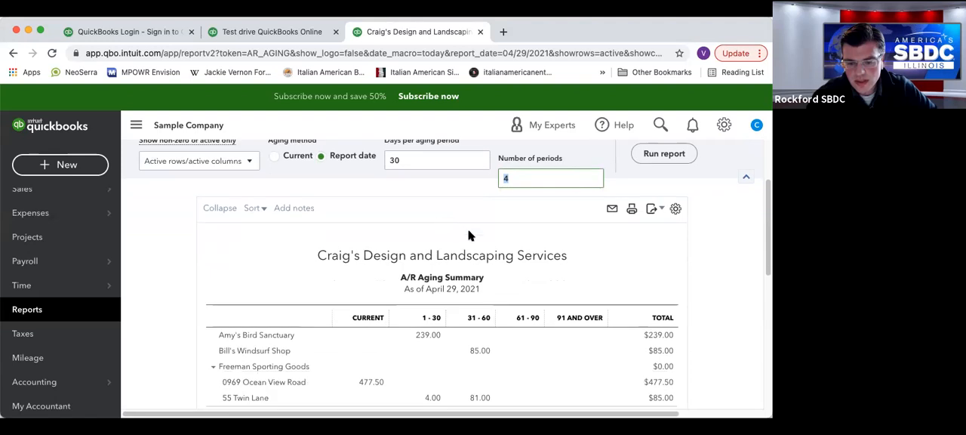
{"action": "left_click", "coordinate": [417, 164]}
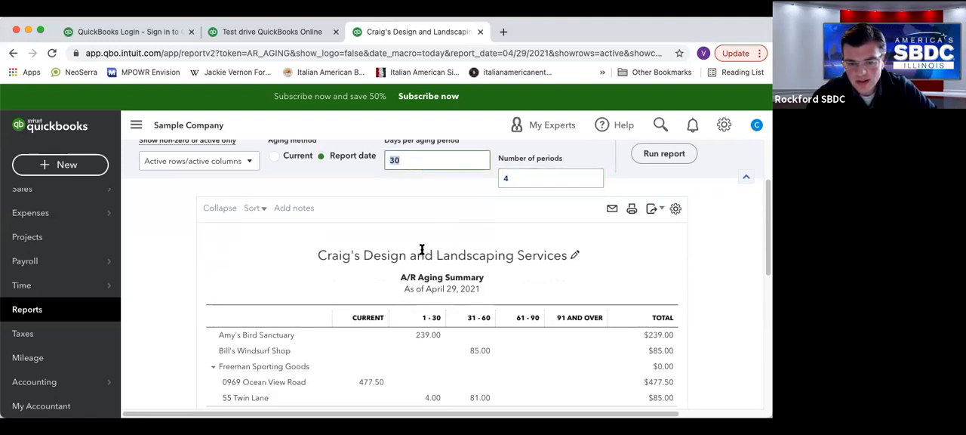
Drill down from the 450.00 customer balance in the 1 - 30 column to its invoice detail, and return to the summary.
{"action": "scroll", "coordinate": [428, 254], "scroll_direction": "down", "scroll_amount": 1}
{"action": "scroll", "coordinate": [428, 254], "scroll_direction": "down", "scroll_amount": 3}
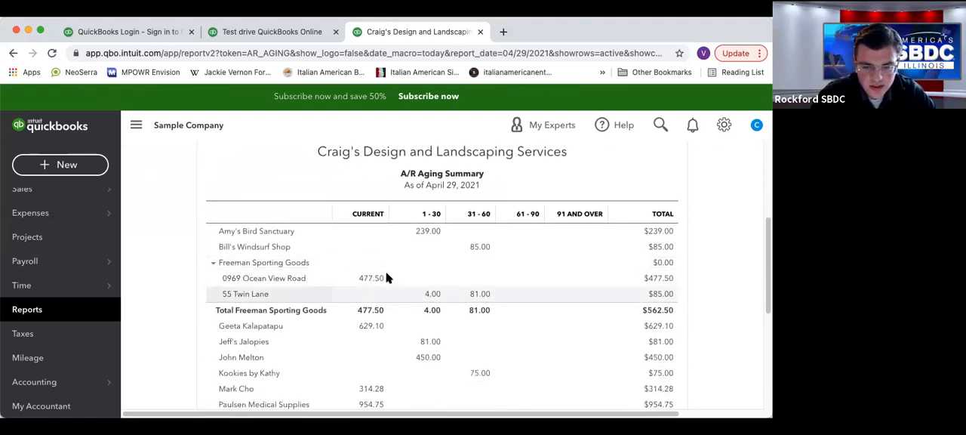
{"action": "scroll", "coordinate": [489, 244], "scroll_direction": "down", "scroll_amount": 1}
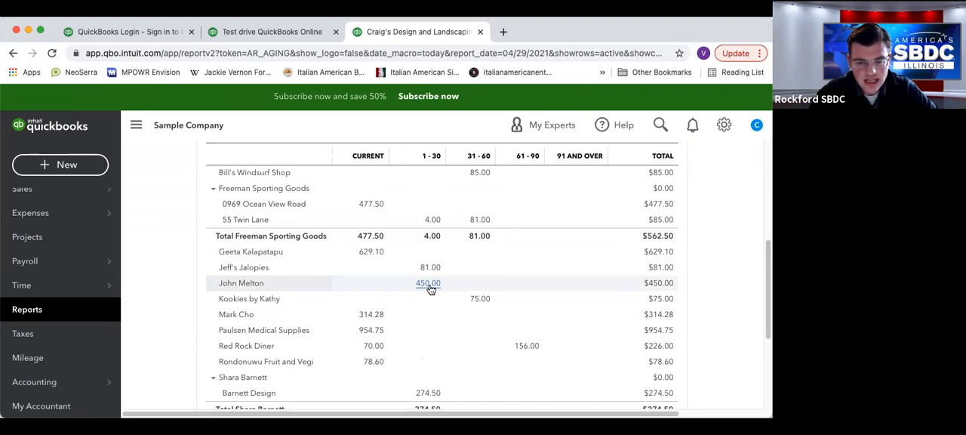
{"action": "left_click", "coordinate": [430, 289]}
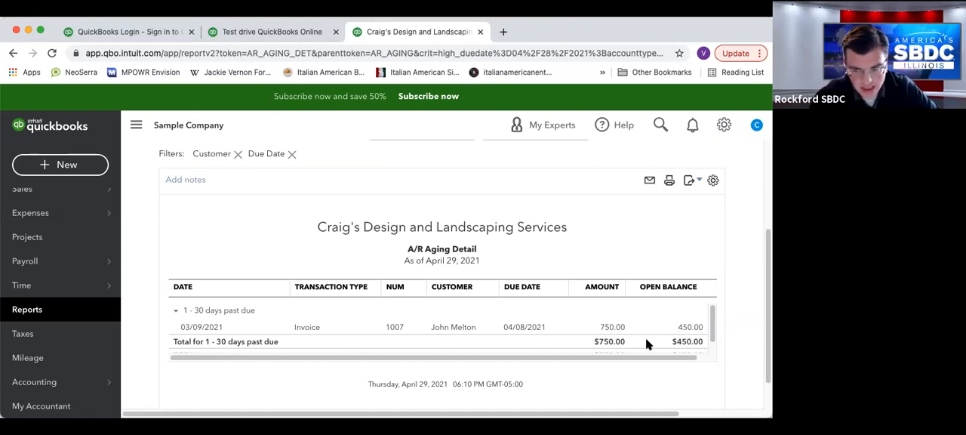
{"action": "scroll", "coordinate": [220, 298], "scroll_direction": "up", "scroll_amount": 3}
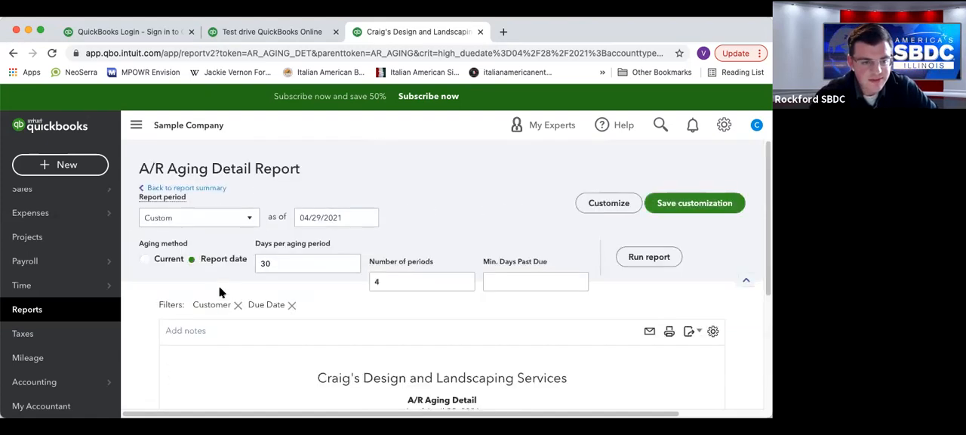
{"action": "left_click", "coordinate": [200, 189]}
Drill down from the Current column's total to the A/R Aging Detail report and review the invoices behind it.
{"action": "scroll", "coordinate": [401, 280], "scroll_direction": "down", "scroll_amount": 10}
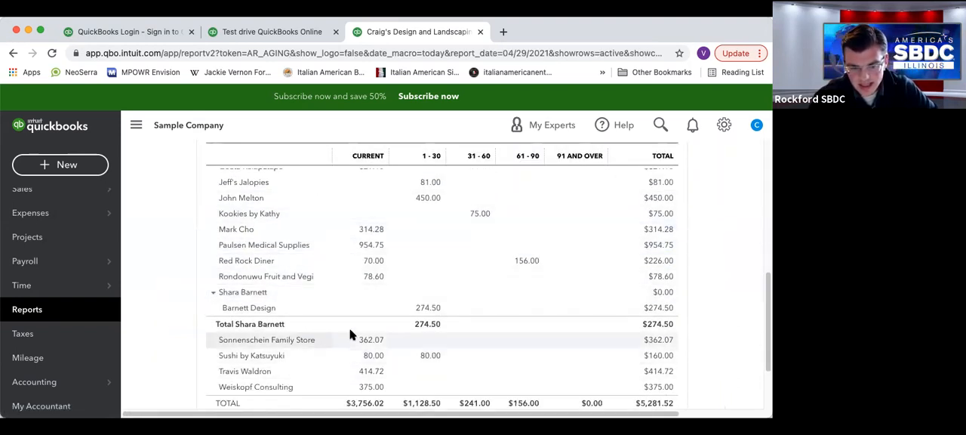
{"action": "scroll", "coordinate": [350, 335], "scroll_direction": "down", "scroll_amount": 2}
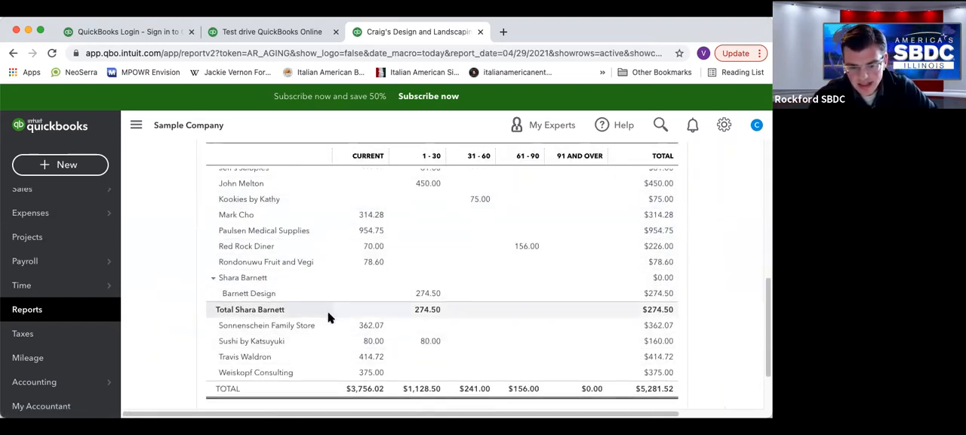
{"action": "left_click", "coordinate": [365, 374]}
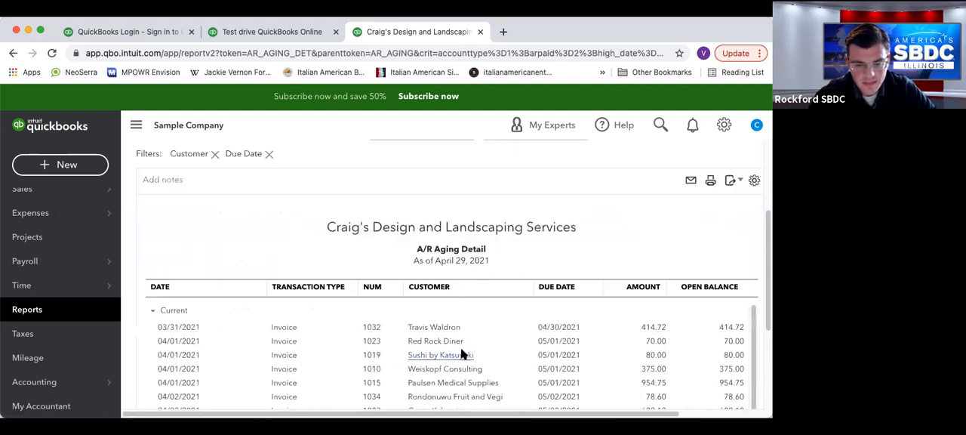
{"action": "scroll", "coordinate": [527, 263], "scroll_direction": "down", "scroll_amount": 2}
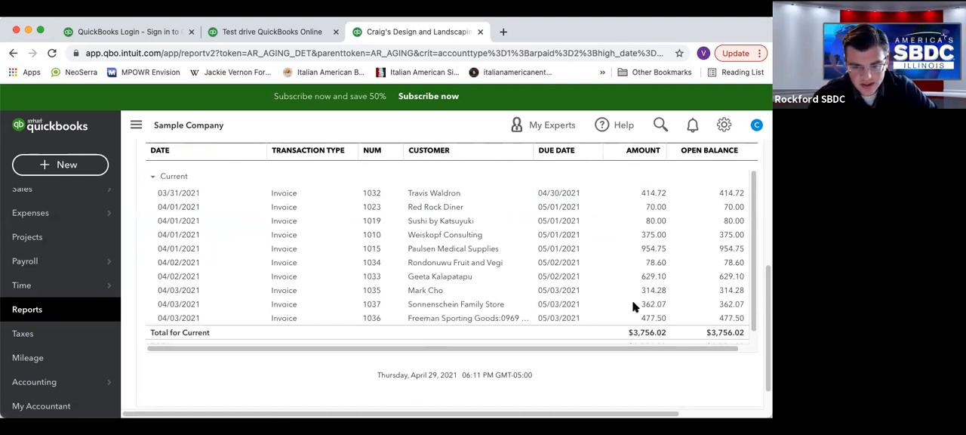
Return from the A/R Aging Detail to the A/R Aging Summary, and from there to the report list.
{"action": "scroll", "coordinate": [632, 306], "scroll_direction": "up", "scroll_amount": 5}
{"action": "scroll", "coordinate": [225, 199], "scroll_direction": "up", "scroll_amount": 2}
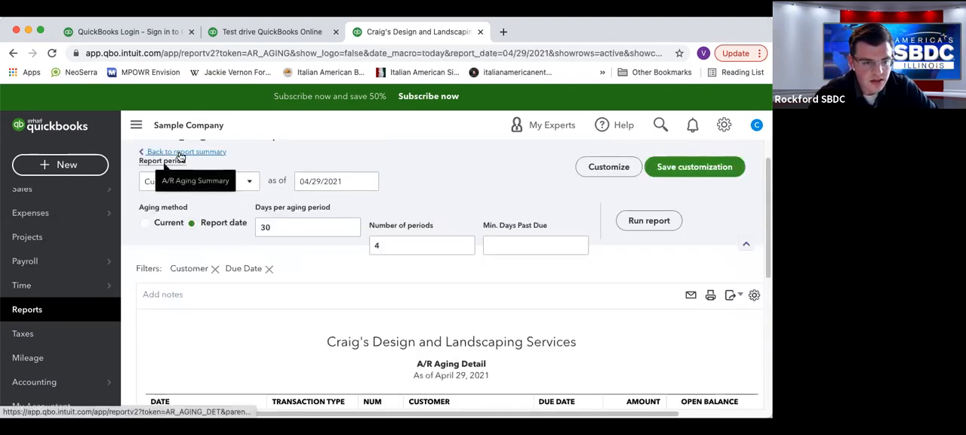
{"action": "left_click", "coordinate": [166, 154]}
{"action": "scroll", "coordinate": [219, 192], "scroll_direction": "down", "scroll_amount": 8}
{"action": "scroll", "coordinate": [211, 196], "scroll_direction": "up", "scroll_amount": 8}
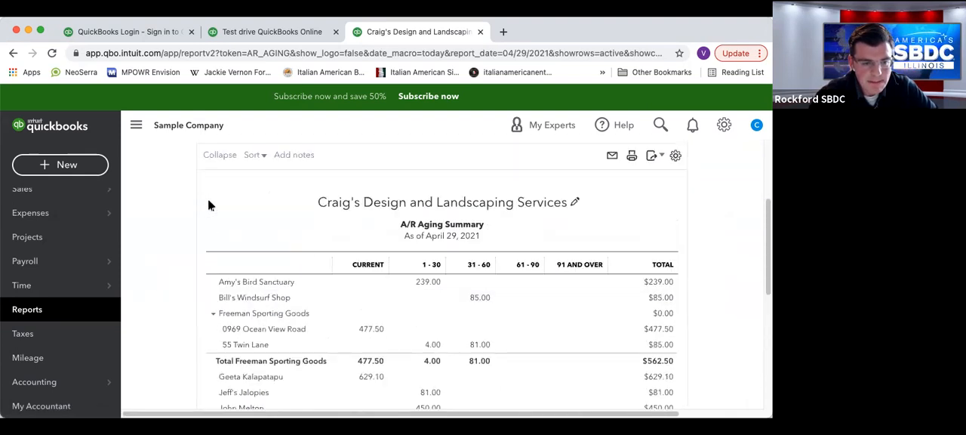
{"action": "left_click", "coordinate": [200, 191]}
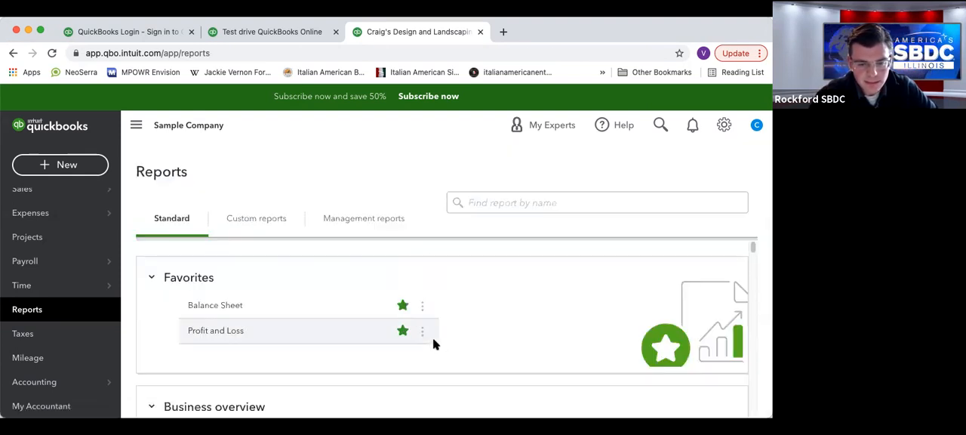
Browse the standard reports in the Sales and customers section, including the estimate, income, inventory valuation and sales reports.
{"action": "scroll", "coordinate": [441, 330], "scroll_direction": "down", "scroll_amount": 3}
{"action": "scroll", "coordinate": [442, 330], "scroll_direction": "down", "scroll_amount": 10}
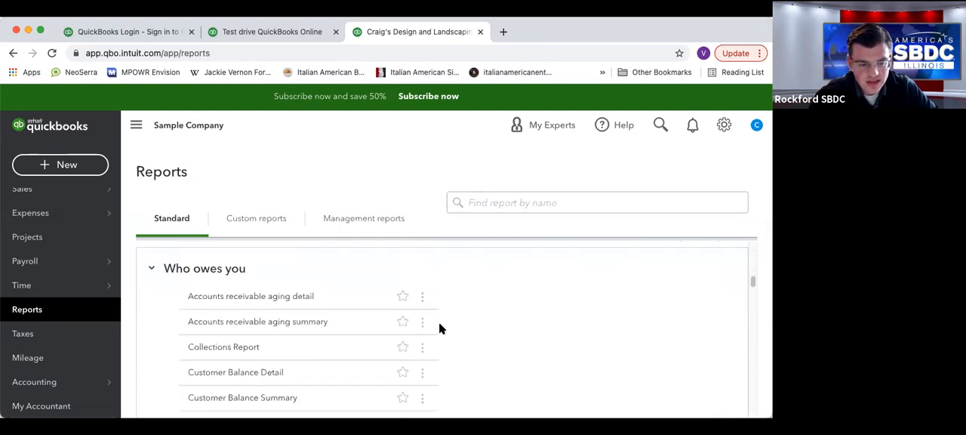
{"action": "scroll", "coordinate": [442, 328], "scroll_direction": "down", "scroll_amount": 1}
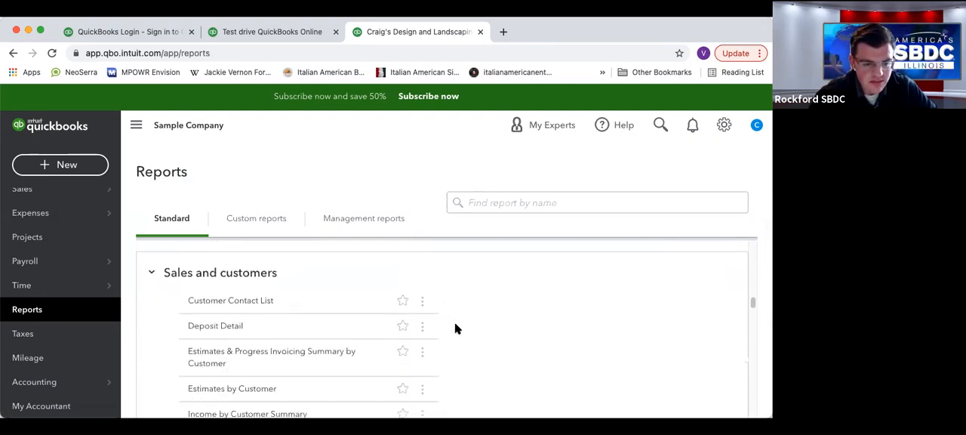
{"action": "scroll", "coordinate": [467, 329], "scroll_direction": "down", "scroll_amount": 1}
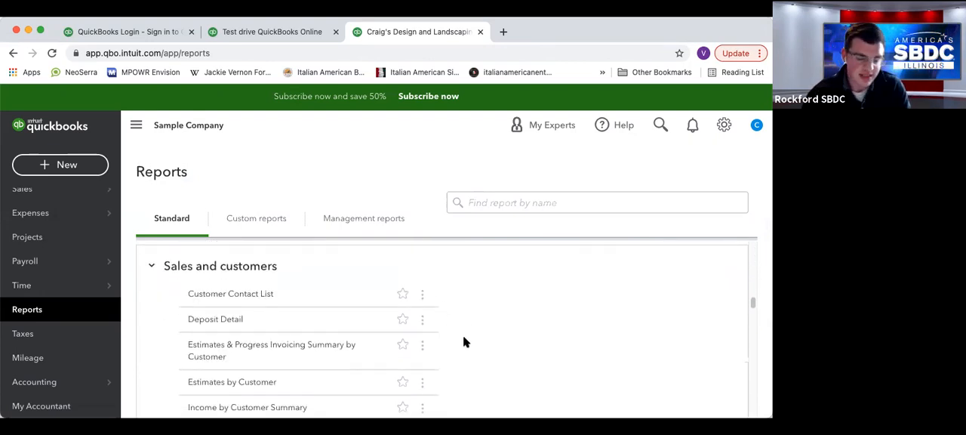
{"action": "scroll", "coordinate": [487, 302], "scroll_direction": "down", "scroll_amount": 1}
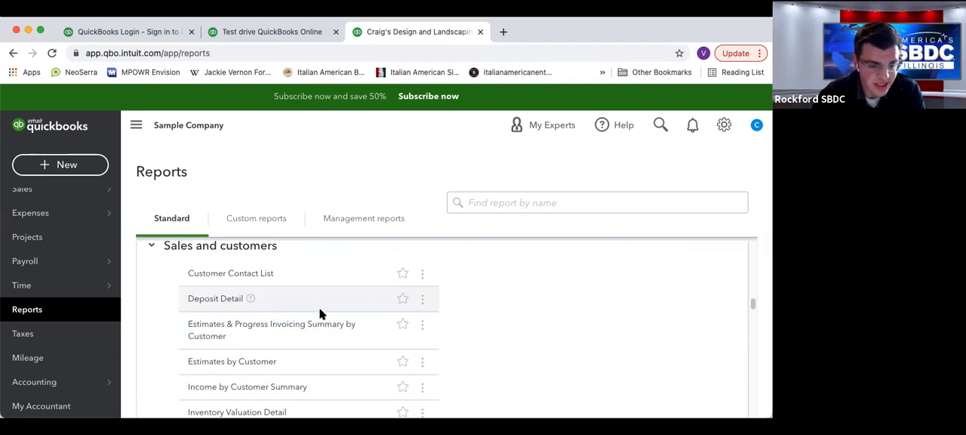
{"action": "scroll", "coordinate": [296, 363], "scroll_direction": "down", "scroll_amount": 1}
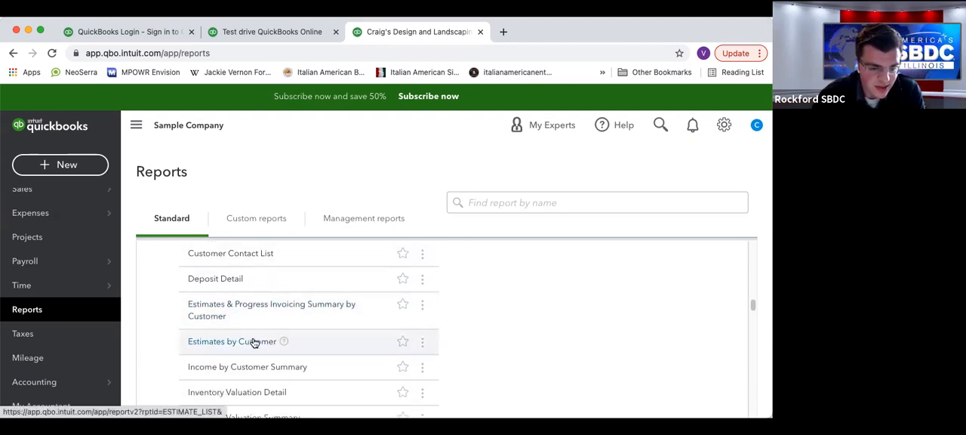
{"action": "scroll", "coordinate": [390, 339], "scroll_direction": "down", "scroll_amount": 1}
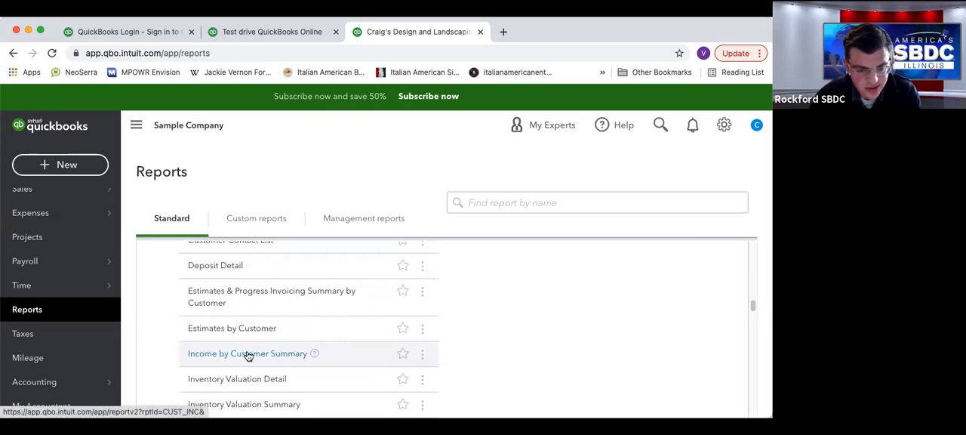
{"action": "scroll", "coordinate": [264, 317], "scroll_direction": "down", "scroll_amount": 1}
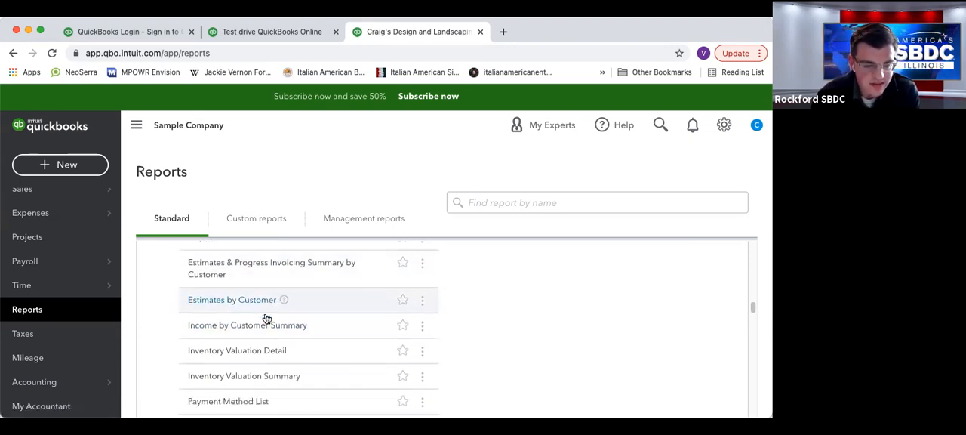
{"action": "scroll", "coordinate": [247, 372], "scroll_direction": "down", "scroll_amount": 5}
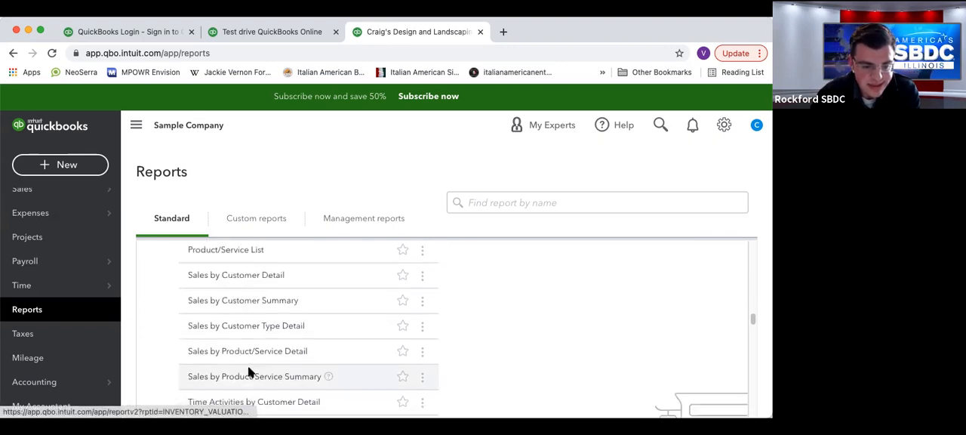
{"action": "scroll", "coordinate": [249, 367], "scroll_direction": "down", "scroll_amount": 4}
Open the 1099 Contractor Balance Detail report under What you owe, review its contractor balance and report options, and return to the report list.
{"action": "scroll", "coordinate": [249, 368], "scroll_direction": "up", "scroll_amount": 1}
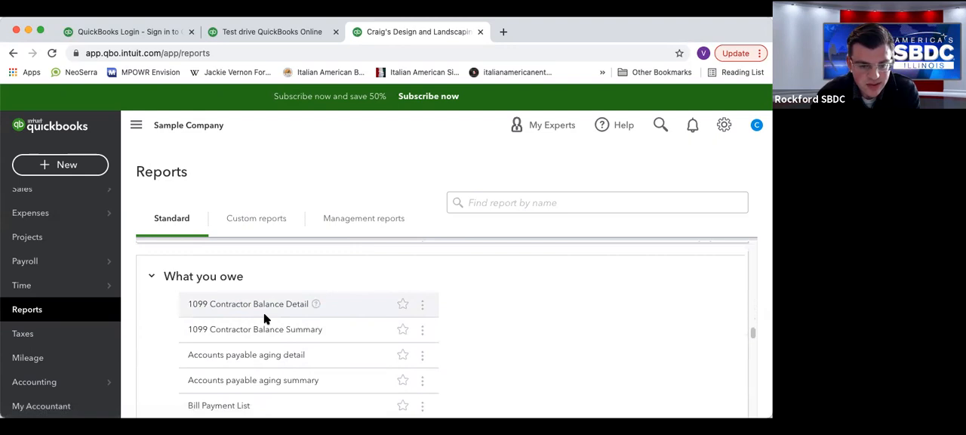
{"action": "left_click", "coordinate": [193, 307]}
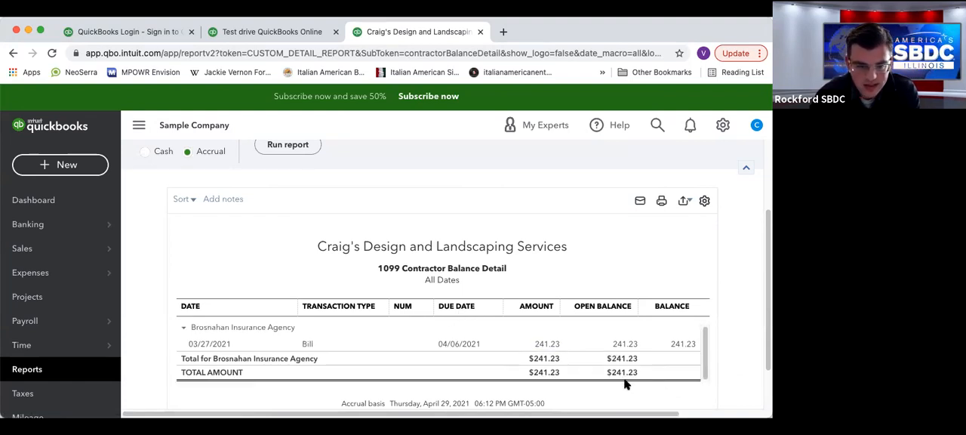
{"action": "scroll", "coordinate": [338, 283], "scroll_direction": "up", "scroll_amount": 2}
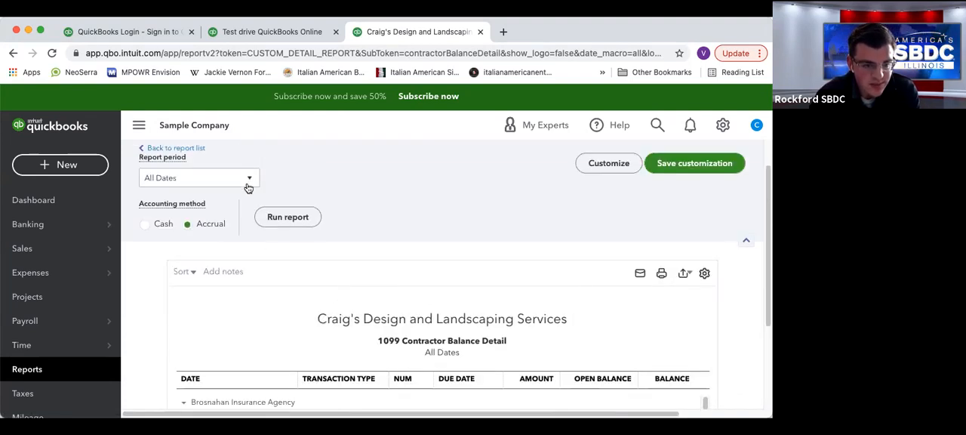
{"action": "scroll", "coordinate": [266, 288], "scroll_direction": "down", "scroll_amount": 2}
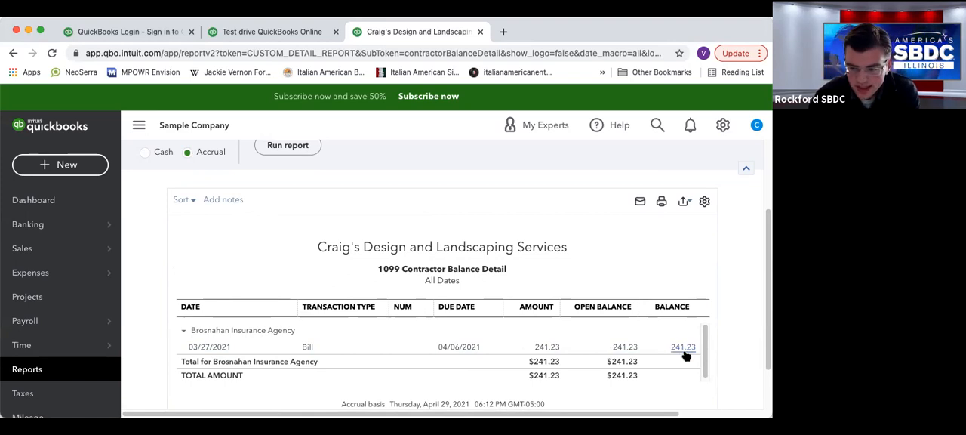
{"action": "scroll", "coordinate": [169, 181], "scroll_direction": "up", "scroll_amount": 3}
{"action": "left_click", "coordinate": [173, 188]}
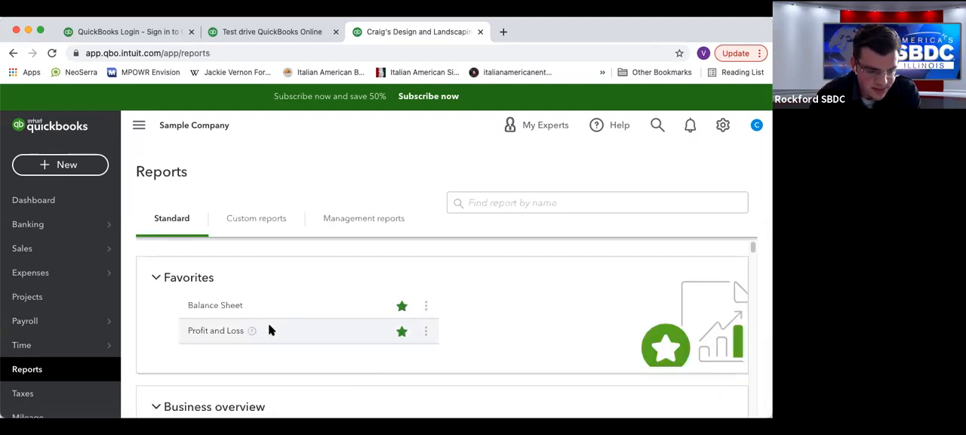
Open the Accounts payable aging detail report from the What you owe section.
{"action": "scroll", "coordinate": [257, 330], "scroll_direction": "down", "scroll_amount": 10}
{"action": "scroll", "coordinate": [271, 331], "scroll_direction": "down", "scroll_amount": 15}
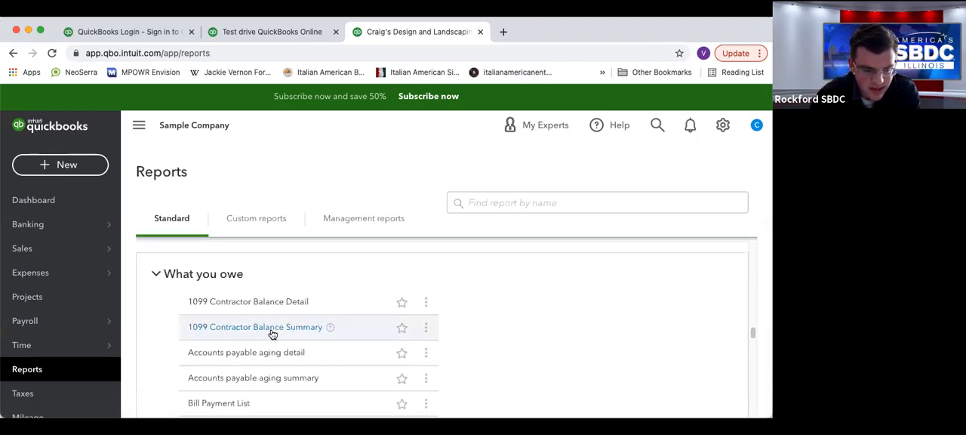
{"action": "scroll", "coordinate": [277, 342], "scroll_direction": "down", "scroll_amount": 3}
{"action": "scroll", "coordinate": [277, 342], "scroll_direction": "up", "scroll_amount": 1}
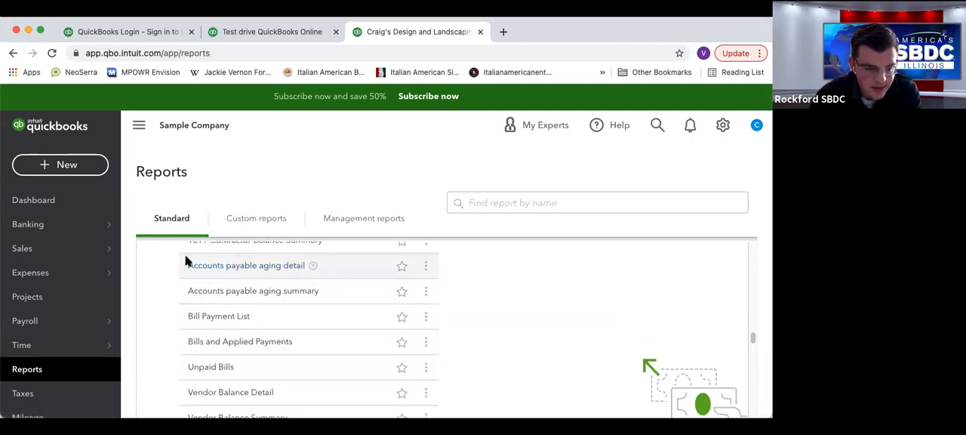
{"action": "left_click", "coordinate": [274, 267]}
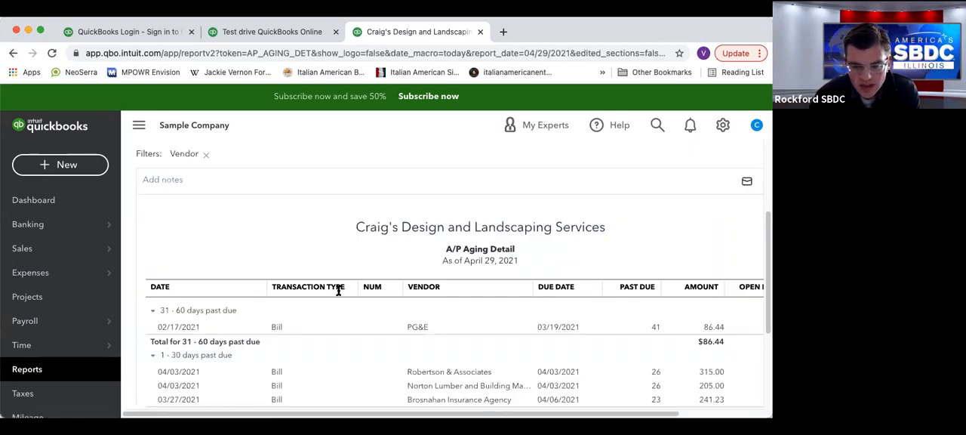
Review the vendor bills in each aging period of the A/P Aging Detail report and return to the report list.
{"action": "scroll", "coordinate": [338, 290], "scroll_direction": "down", "scroll_amount": 3}
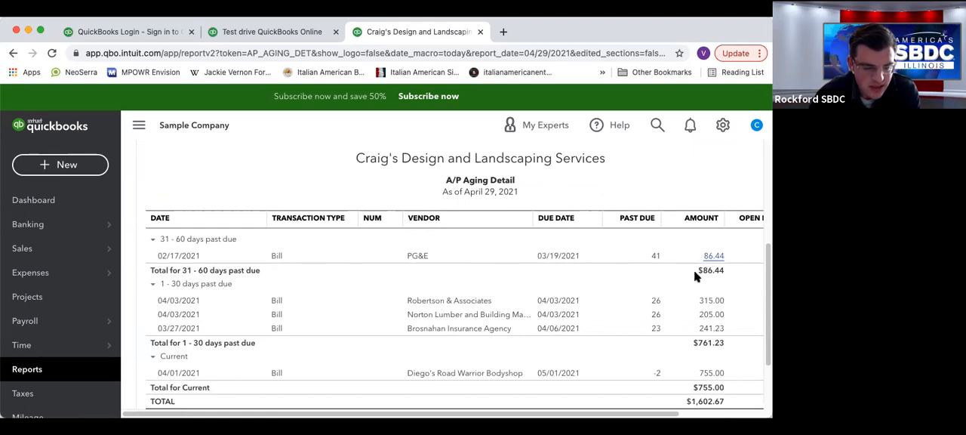
{"action": "scroll", "coordinate": [710, 286], "scroll_direction": "down", "scroll_amount": 2}
{"action": "scroll", "coordinate": [713, 325], "scroll_direction": "up", "scroll_amount": 3}
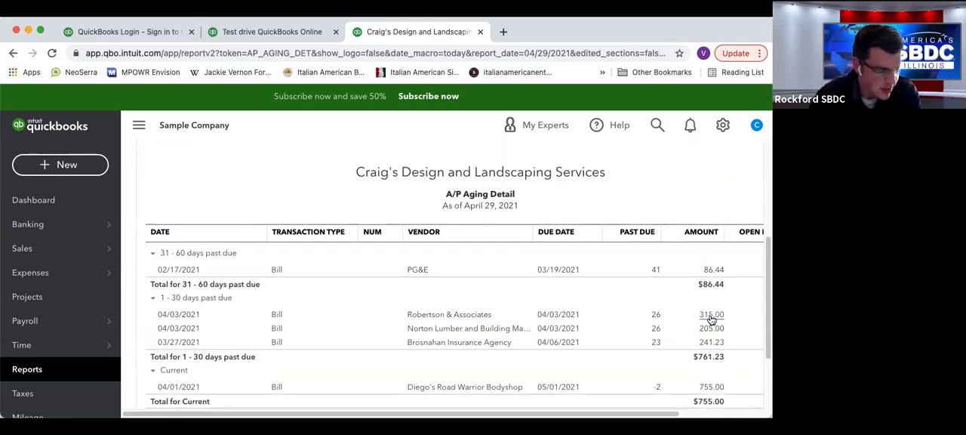
{"action": "scroll", "coordinate": [357, 287], "scroll_direction": "up", "scroll_amount": 1}
{"action": "scroll", "coordinate": [255, 222], "scroll_direction": "up", "scroll_amount": 4}
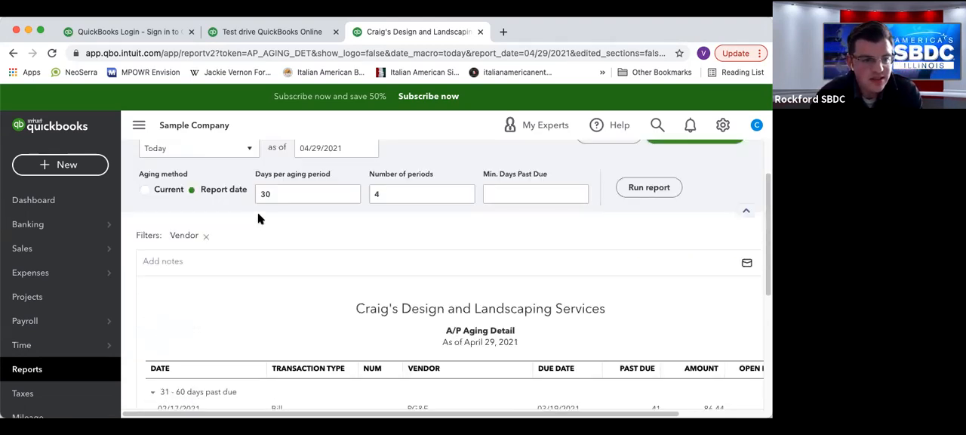
{"action": "scroll", "coordinate": [252, 226], "scroll_direction": "up", "scroll_amount": 2}
{"action": "left_click", "coordinate": [173, 189]}
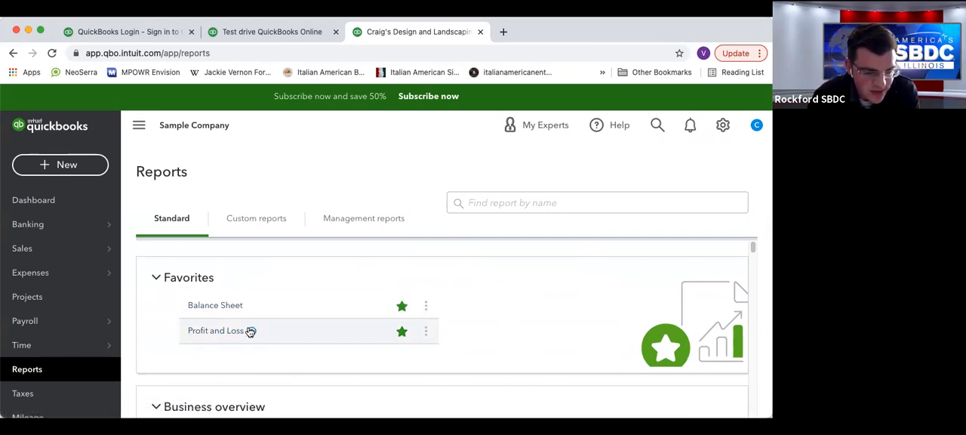
Open the Statement of Cash Flows report and look over its operating, investing and financing activities.
{"action": "scroll", "coordinate": [270, 340], "scroll_direction": "down", "scroll_amount": 3}
{"action": "scroll", "coordinate": [272, 342], "scroll_direction": "down", "scroll_amount": 5}
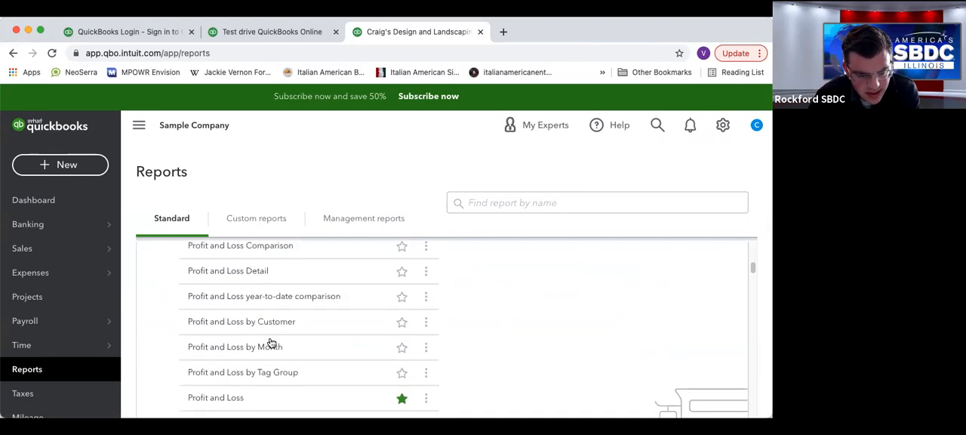
{"action": "scroll", "coordinate": [272, 344], "scroll_direction": "down", "scroll_amount": 3}
{"action": "left_click", "coordinate": [259, 327]}
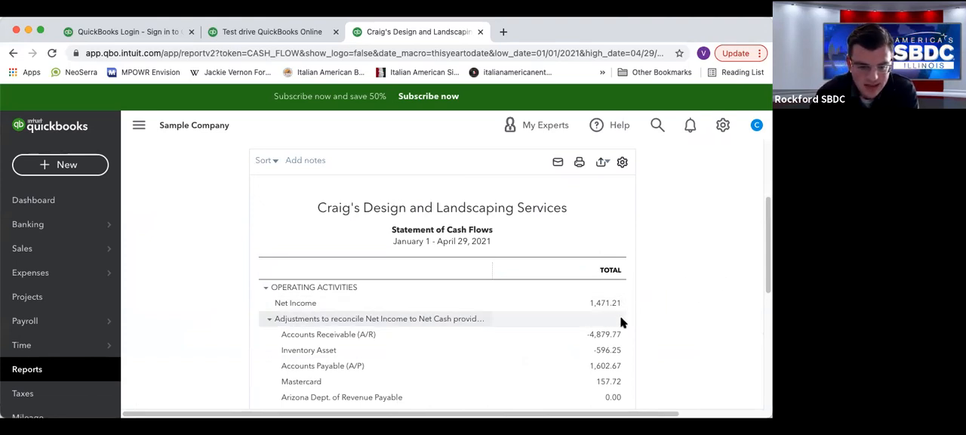
{"action": "scroll", "coordinate": [545, 307], "scroll_direction": "down", "scroll_amount": 2}
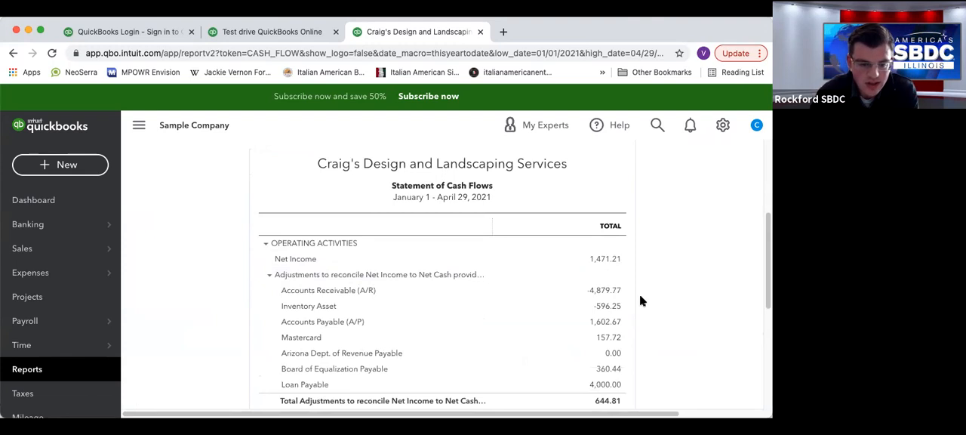
{"action": "scroll", "coordinate": [643, 302], "scroll_direction": "down", "scroll_amount": 8}
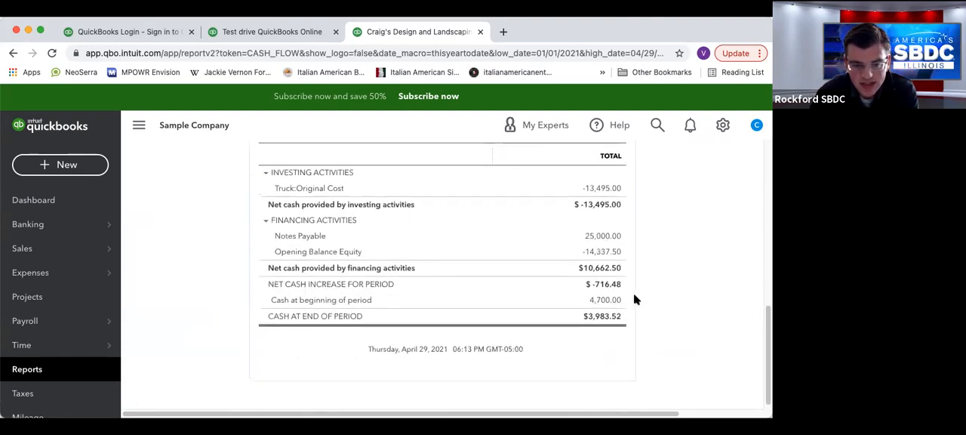
{"action": "scroll", "coordinate": [610, 267], "scroll_direction": "up", "scroll_amount": 1}
{"action": "scroll", "coordinate": [609, 266], "scroll_direction": "up", "scroll_amount": 7}
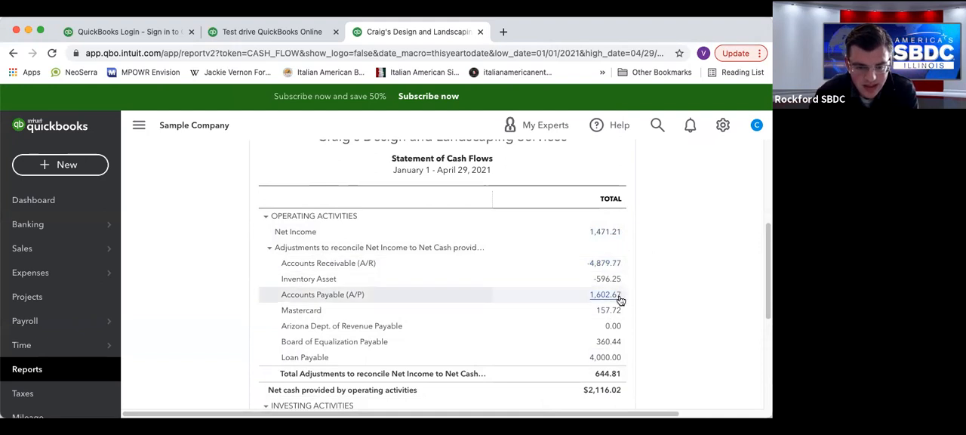
Examine how net income, adjustments, investing and financing activities lead to the cash at end of period, and return to the report list.
{"action": "scroll", "coordinate": [575, 276], "scroll_direction": "down", "scroll_amount": 3}
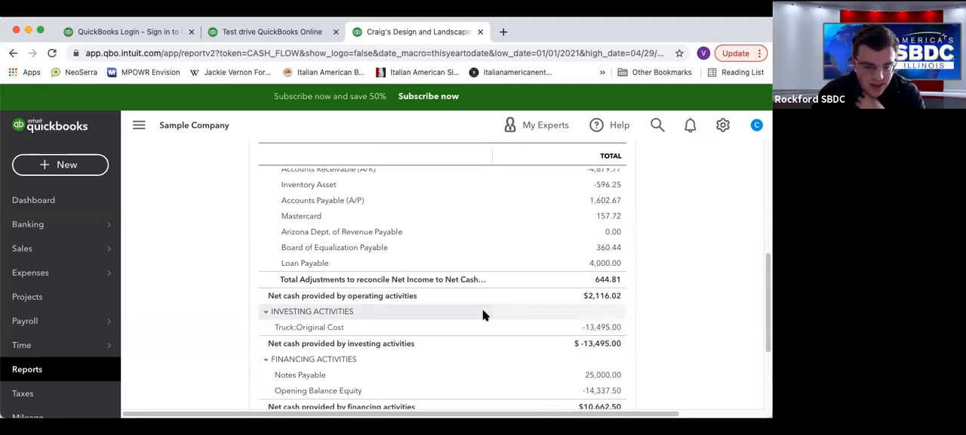
{"action": "scroll", "coordinate": [498, 317], "scroll_direction": "down", "scroll_amount": 2}
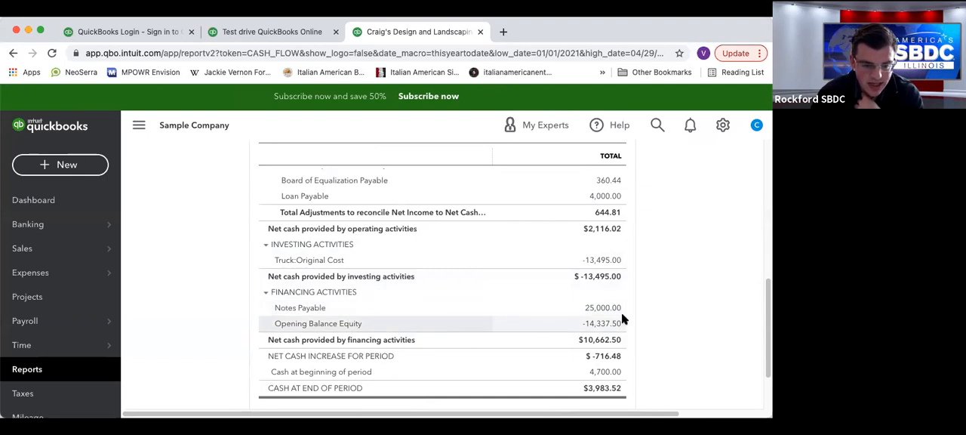
{"action": "scroll", "coordinate": [604, 227], "scroll_direction": "down", "scroll_amount": 2}
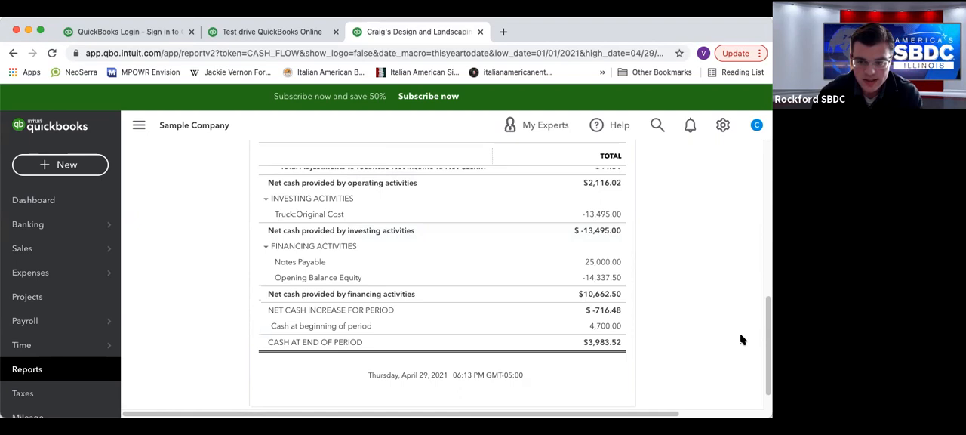
{"action": "scroll", "coordinate": [739, 339], "scroll_direction": "up", "scroll_amount": 10}
{"action": "scroll", "coordinate": [669, 351], "scroll_direction": "down", "scroll_amount": 3}
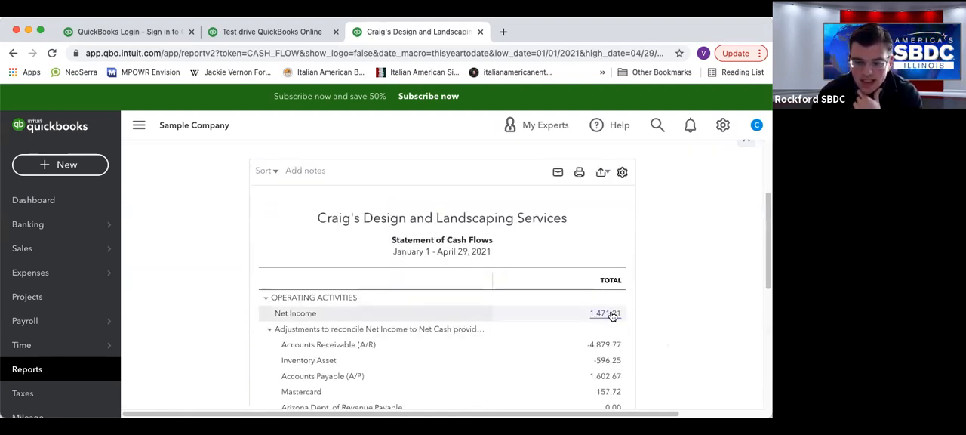
{"action": "scroll", "coordinate": [613, 316], "scroll_direction": "down", "scroll_amount": 8}
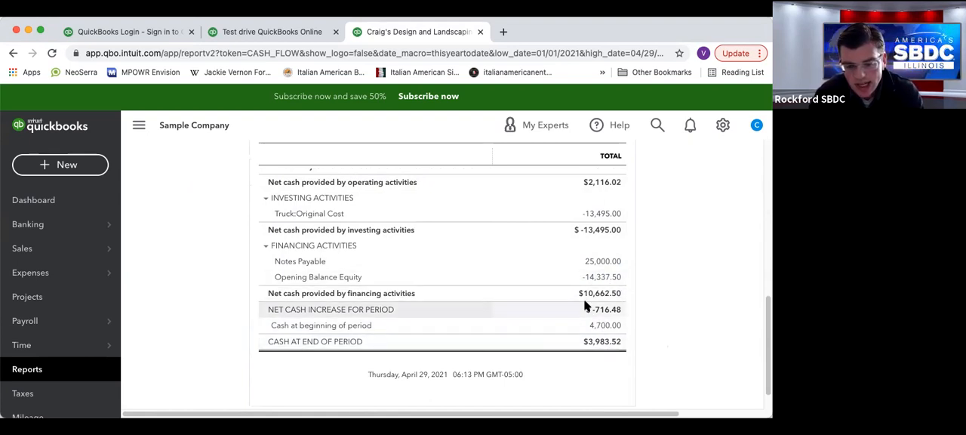
{"action": "scroll", "coordinate": [534, 298], "scroll_direction": "up", "scroll_amount": 15}
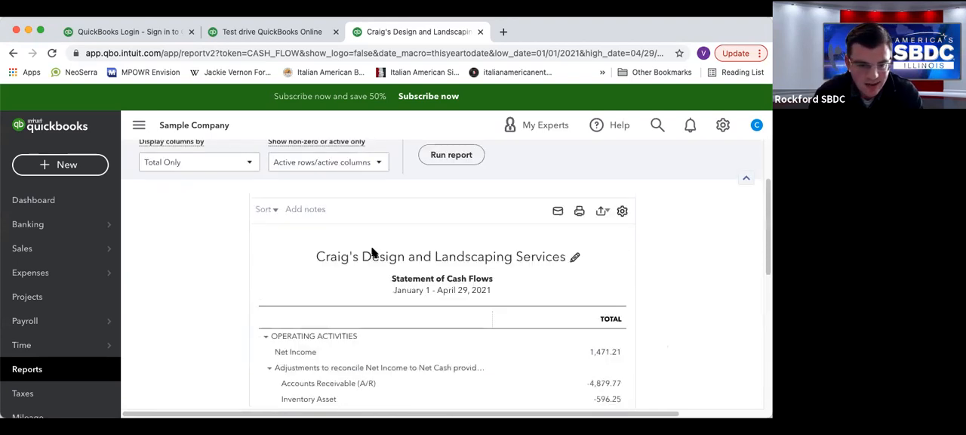
{"action": "left_click", "coordinate": [174, 157]}
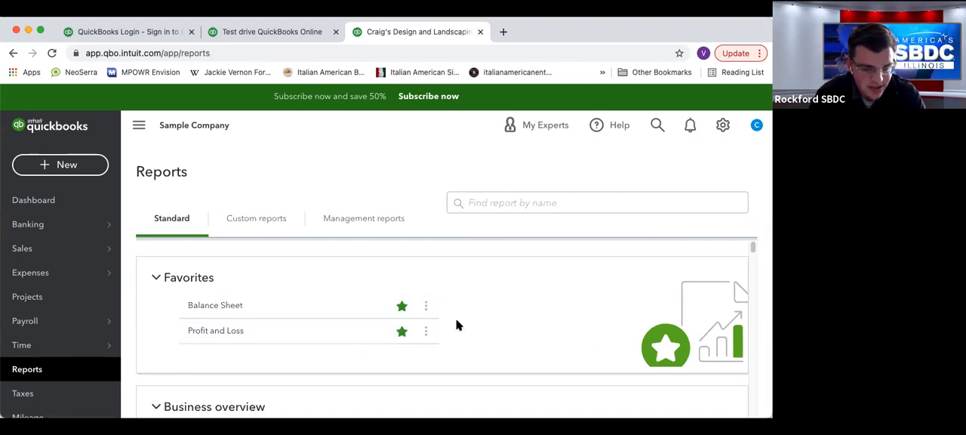
Look through the standard reports from Who owes you to the purchasing and vendor reports, and return to Favorites.
{"action": "scroll", "coordinate": [444, 330], "scroll_direction": "down", "scroll_amount": 1}
{"action": "scroll", "coordinate": [444, 330], "scroll_direction": "down", "scroll_amount": 15}
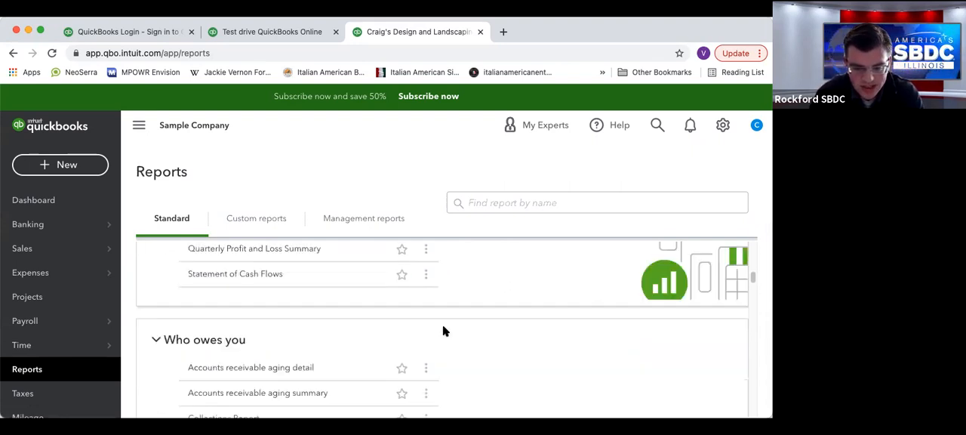
{"action": "scroll", "coordinate": [444, 329], "scroll_direction": "down", "scroll_amount": 10}
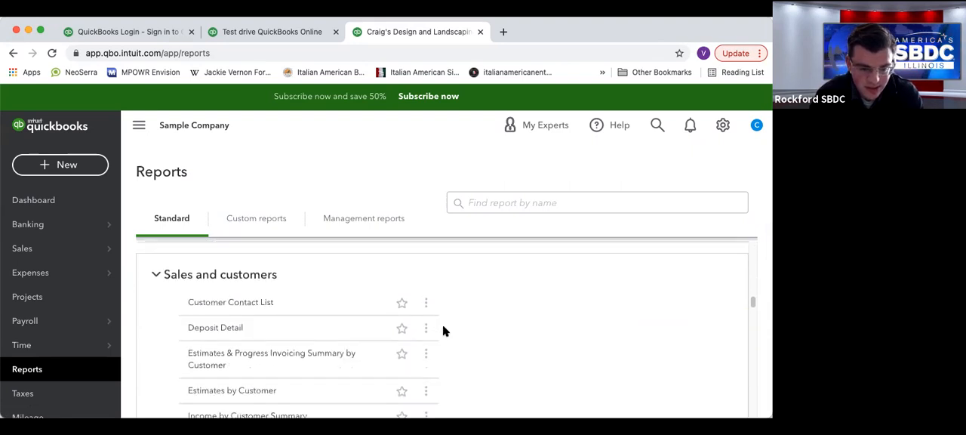
{"action": "scroll", "coordinate": [444, 330], "scroll_direction": "down", "scroll_amount": 15}
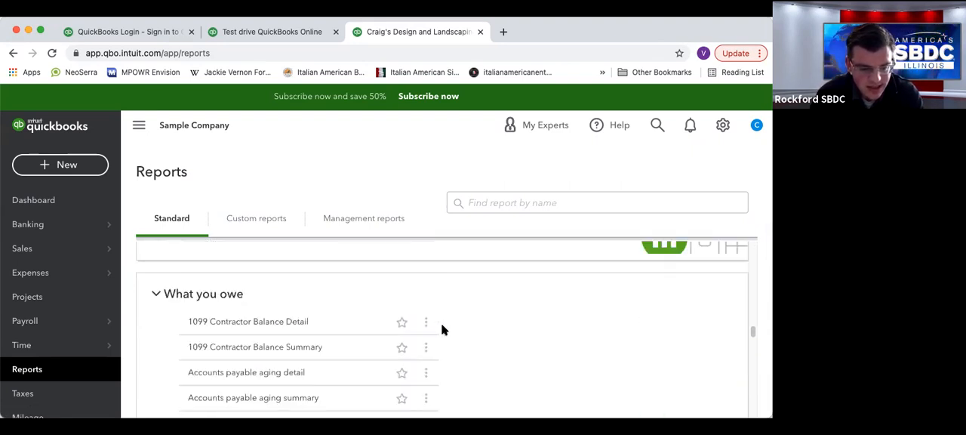
{"action": "scroll", "coordinate": [444, 330], "scroll_direction": "down", "scroll_amount": 3}
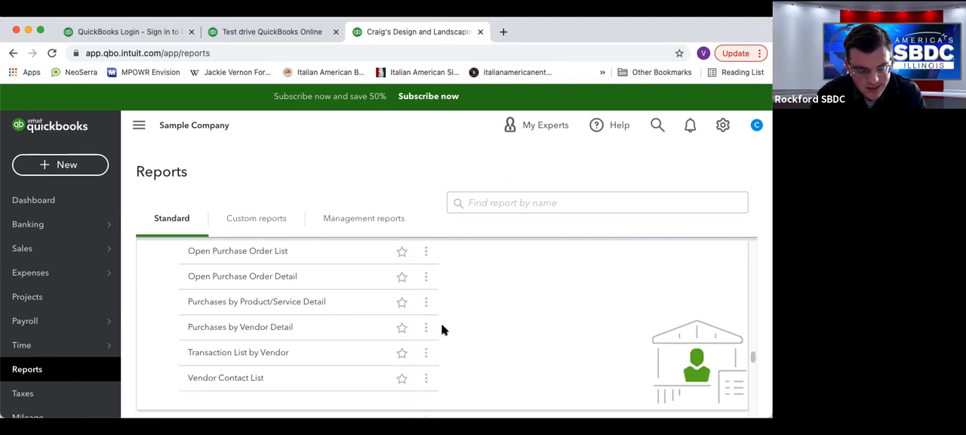
{"action": "scroll", "coordinate": [444, 330], "scroll_direction": "up", "scroll_amount": 1}
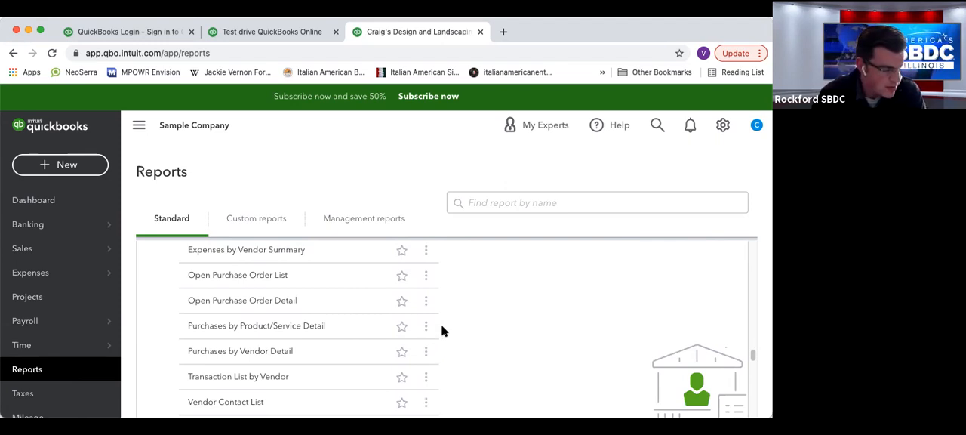
{"action": "scroll", "coordinate": [483, 345], "scroll_direction": "up", "scroll_amount": 5}
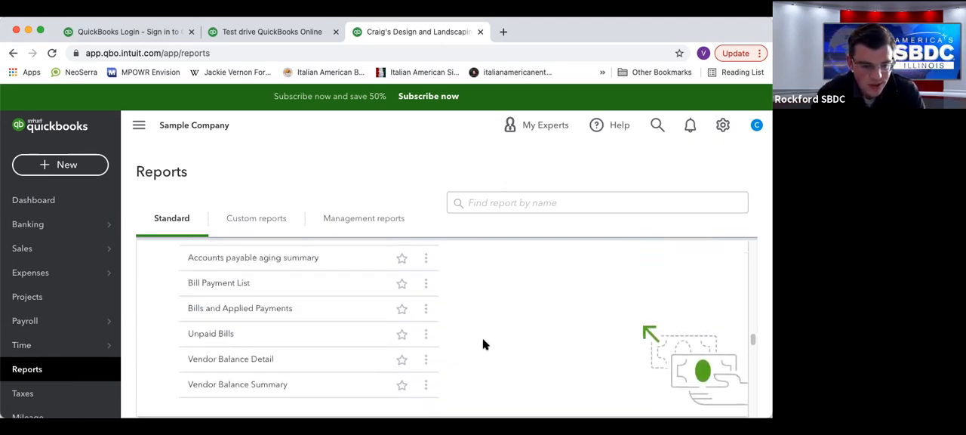
{"action": "scroll", "coordinate": [431, 336], "scroll_direction": "up", "scroll_amount": 10}
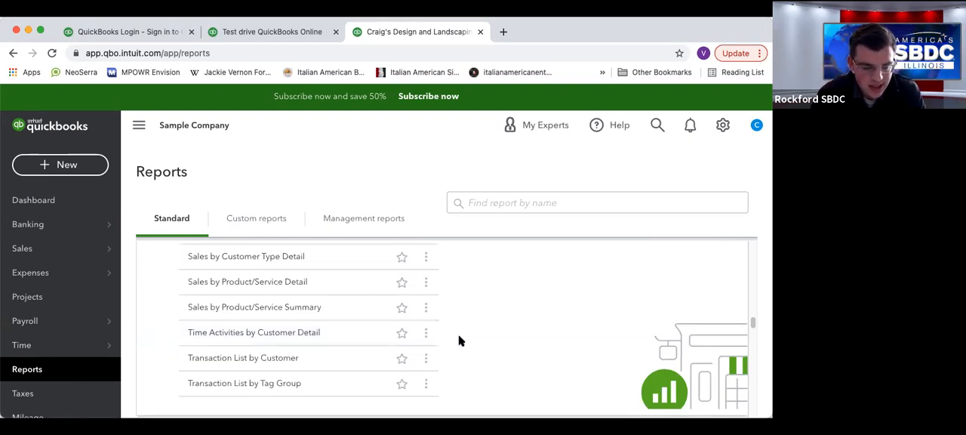
{"action": "scroll", "coordinate": [460, 339], "scroll_direction": "up", "scroll_amount": 3}
{"action": "scroll", "coordinate": [458, 338], "scroll_direction": "up", "scroll_amount": 20}
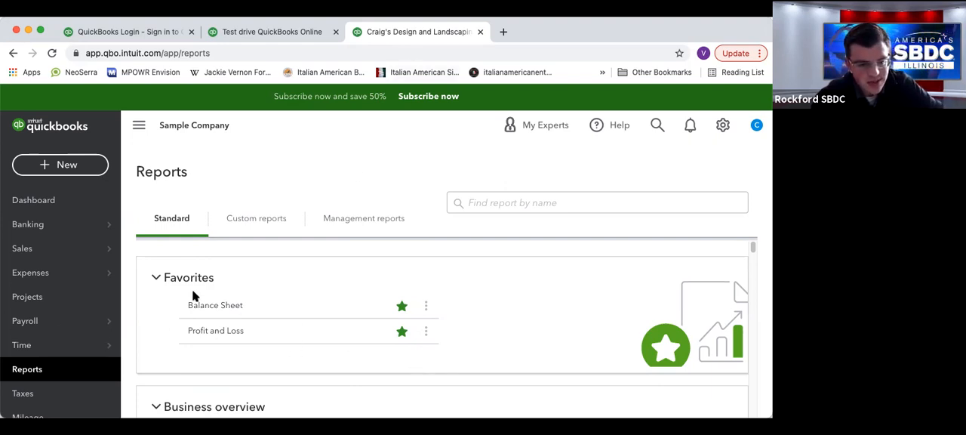
{"action": "mouse_move", "coordinate": [31, 253]}
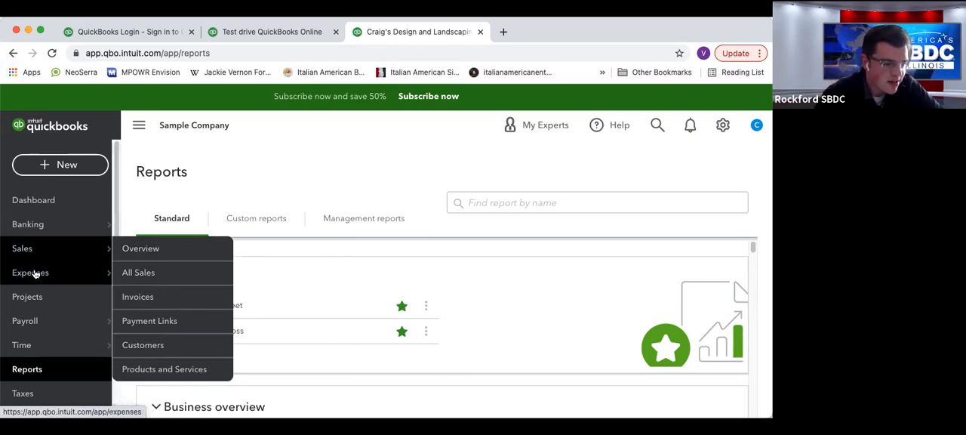
{"action": "mouse_move", "coordinate": [35, 274]}
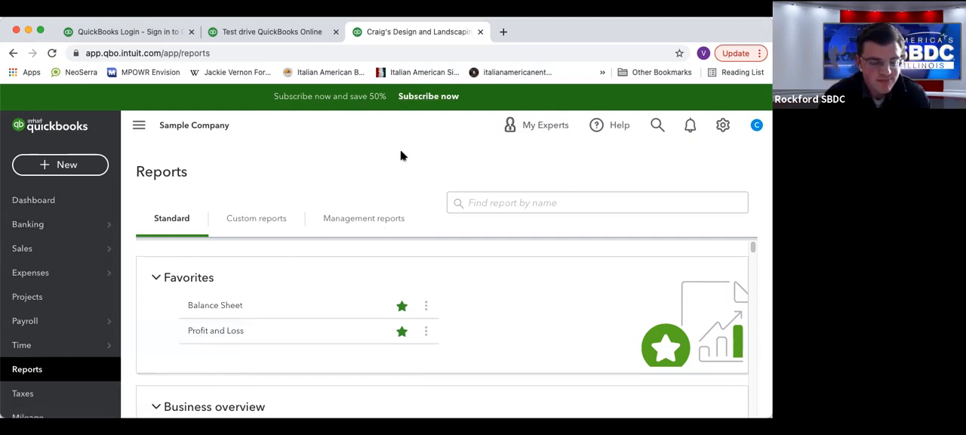
Open the QuickBooks Online subscription offer and look over the monthly prices of the Small Business plans.
{"action": "left_click", "coordinate": [430, 97]}
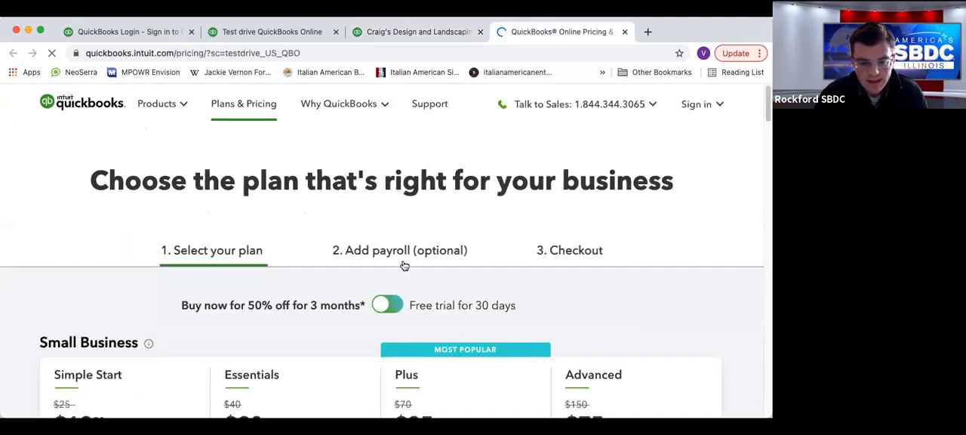
{"action": "scroll", "coordinate": [400, 264], "scroll_direction": "down", "scroll_amount": 2}
{"action": "scroll", "coordinate": [400, 262], "scroll_direction": "down", "scroll_amount": 2}
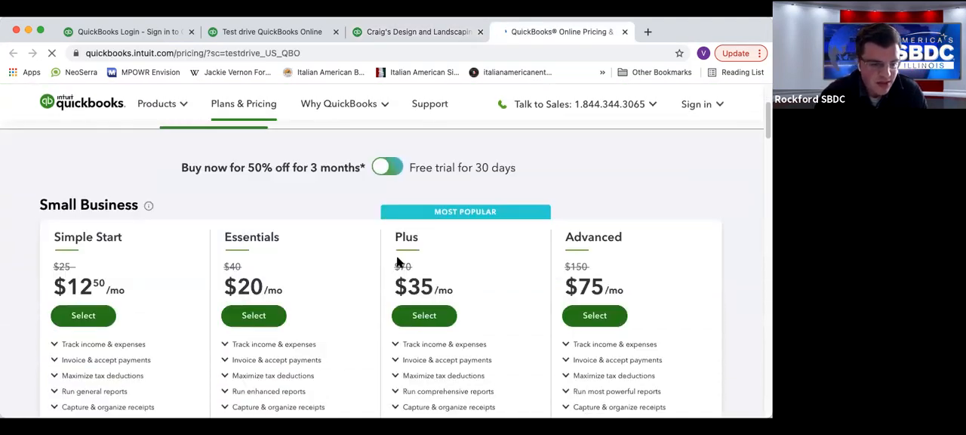
{"action": "scroll", "coordinate": [377, 280], "scroll_direction": "down", "scroll_amount": 1}
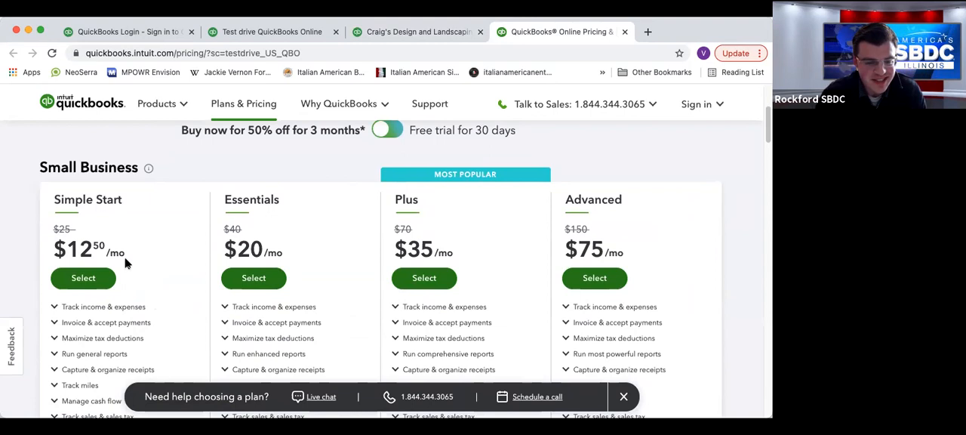
{"action": "scroll", "coordinate": [73, 213], "scroll_direction": "down", "scroll_amount": 1}
{"action": "scroll", "coordinate": [73, 213], "scroll_direction": "down", "scroll_amount": 3}
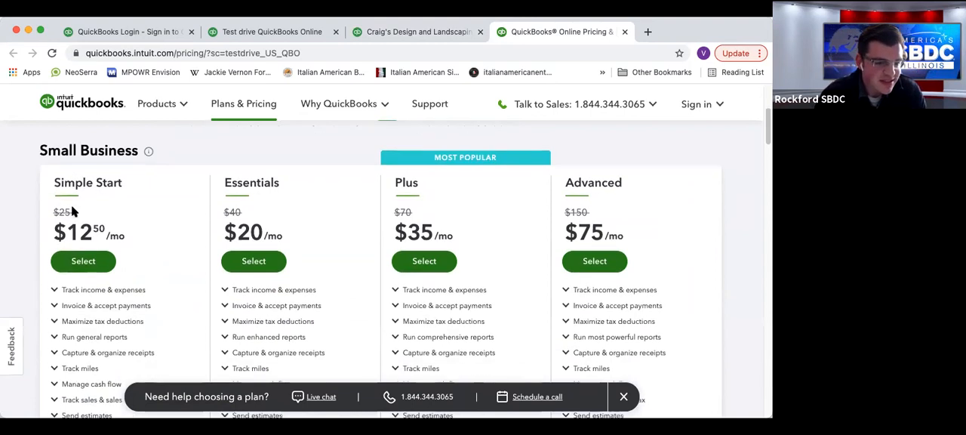
Compare the features included in the Simple Start, Essentials and Plus plans.
{"action": "scroll", "coordinate": [74, 211], "scroll_direction": "down", "scroll_amount": 3}
{"action": "scroll", "coordinate": [53, 205], "scroll_direction": "down", "scroll_amount": 2}
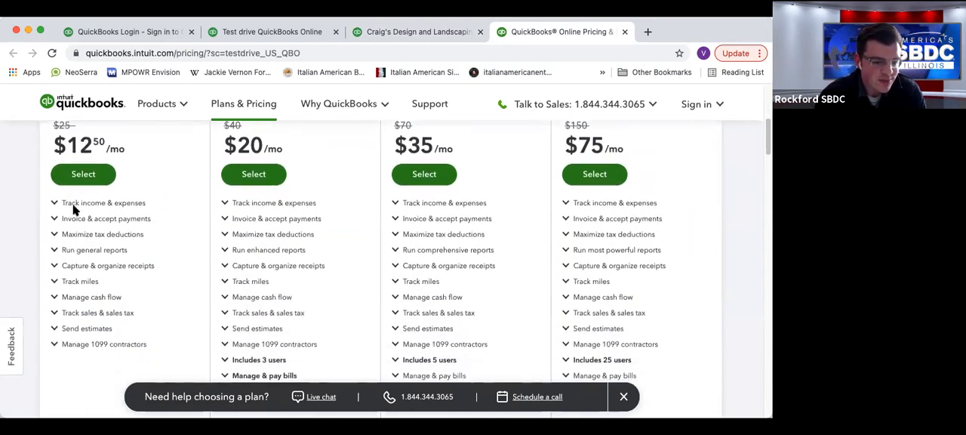
{"action": "scroll", "coordinate": [112, 270], "scroll_direction": "up", "scroll_amount": 3}
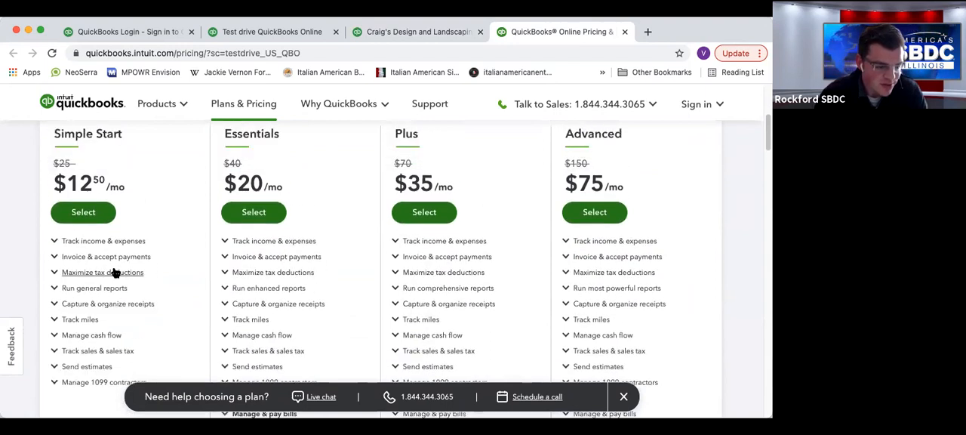
{"action": "scroll", "coordinate": [126, 259], "scroll_direction": "down", "scroll_amount": 2}
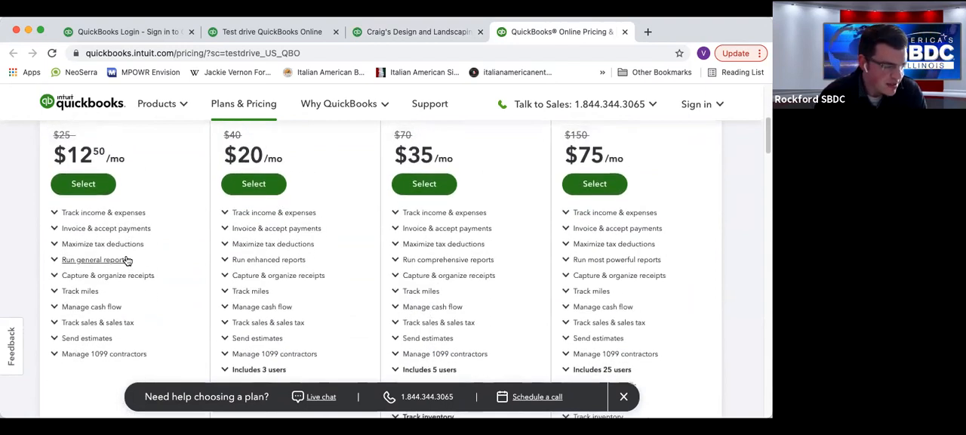
{"action": "scroll", "coordinate": [127, 260], "scroll_direction": "up", "scroll_amount": 1}
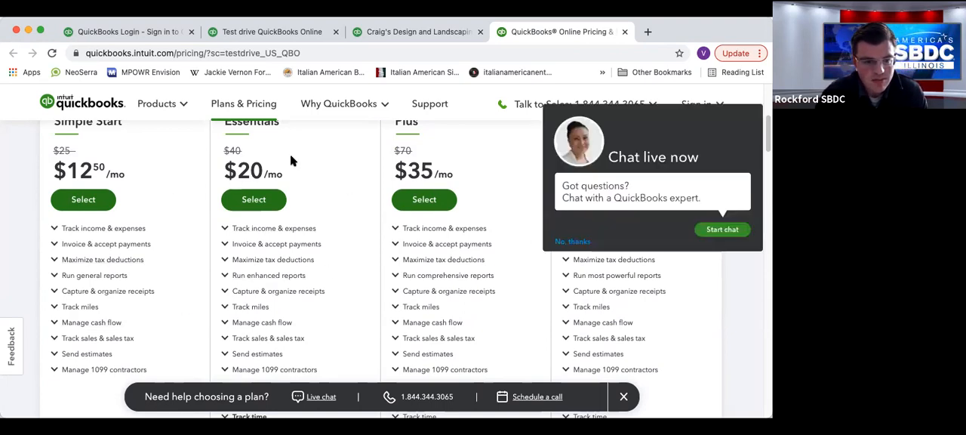
{"action": "scroll", "coordinate": [274, 168], "scroll_direction": "up", "scroll_amount": 2}
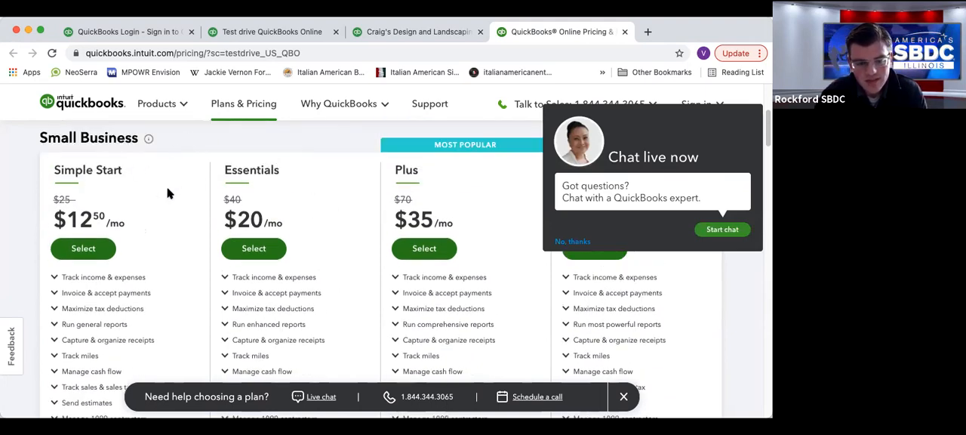
{"action": "scroll", "coordinate": [412, 189], "scroll_direction": "down", "scroll_amount": 5}
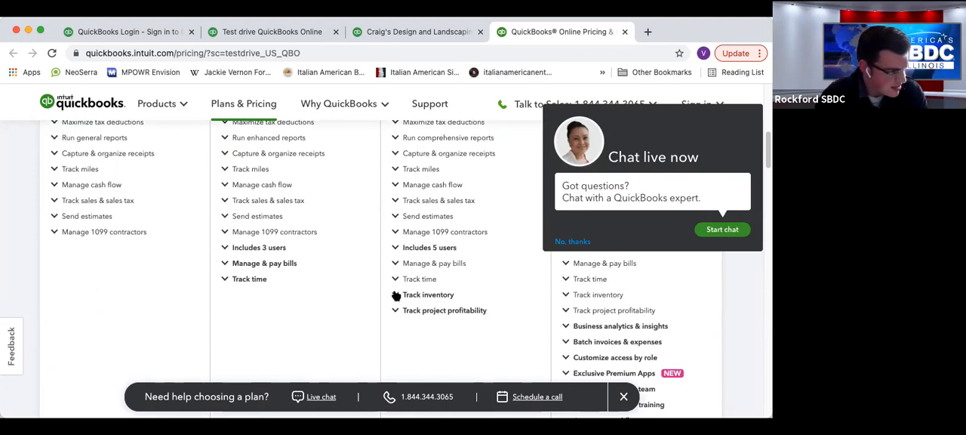
Decline the live chat offer and examine the extra features included in the Plus and Advanced plans.
{"action": "left_click", "coordinate": [571, 241]}
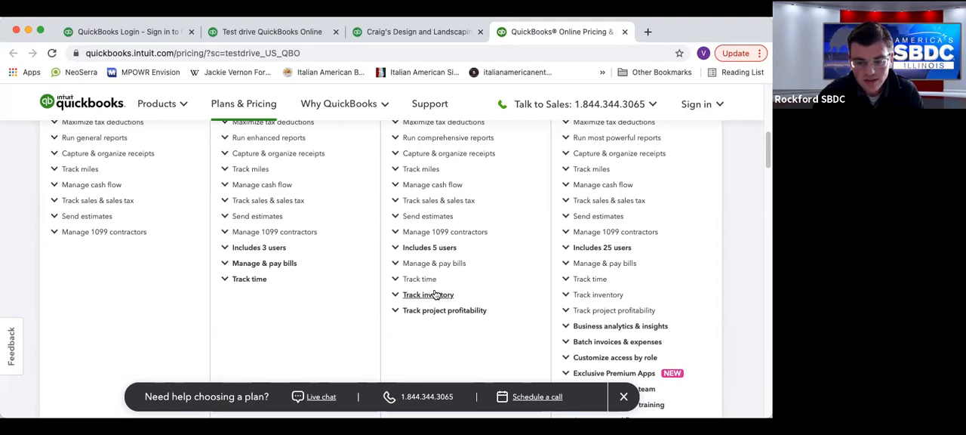
{"action": "scroll", "coordinate": [595, 247], "scroll_direction": "down", "scroll_amount": 1}
{"action": "scroll", "coordinate": [595, 247], "scroll_direction": "up", "scroll_amount": 10}
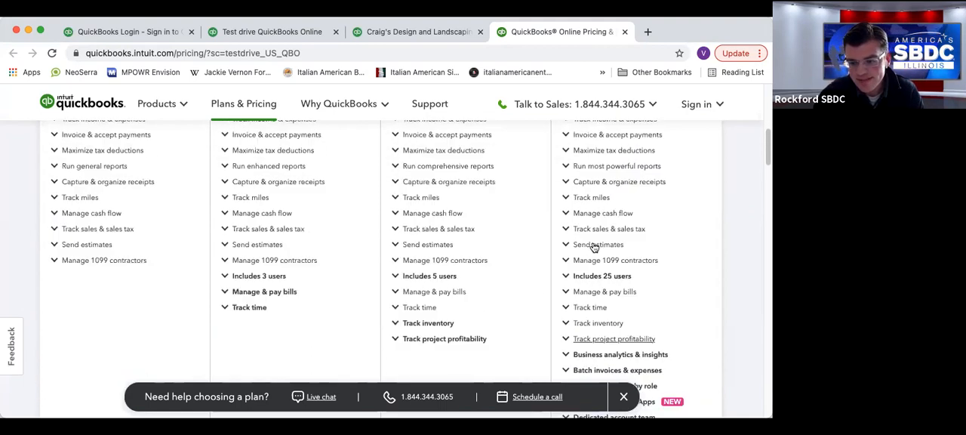
{"action": "scroll", "coordinate": [593, 315], "scroll_direction": "down", "scroll_amount": 5}
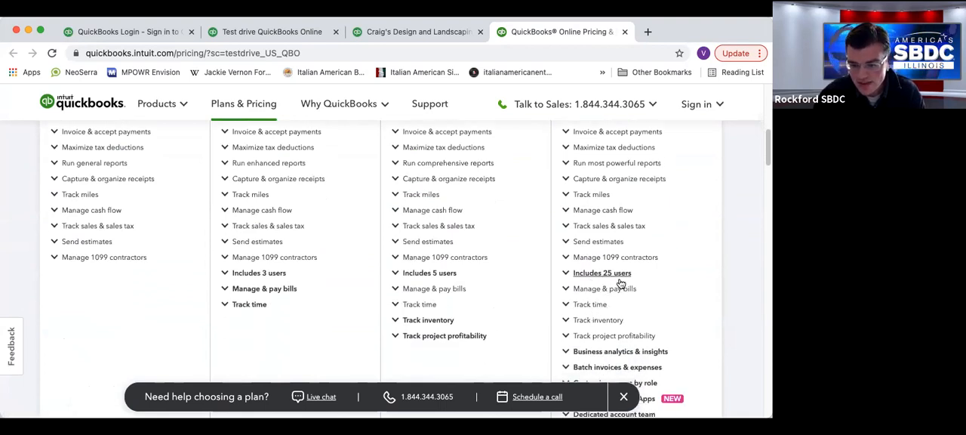
{"action": "scroll", "coordinate": [629, 283], "scroll_direction": "down", "scroll_amount": 1}
{"action": "scroll", "coordinate": [629, 283], "scroll_direction": "down", "scroll_amount": 2}
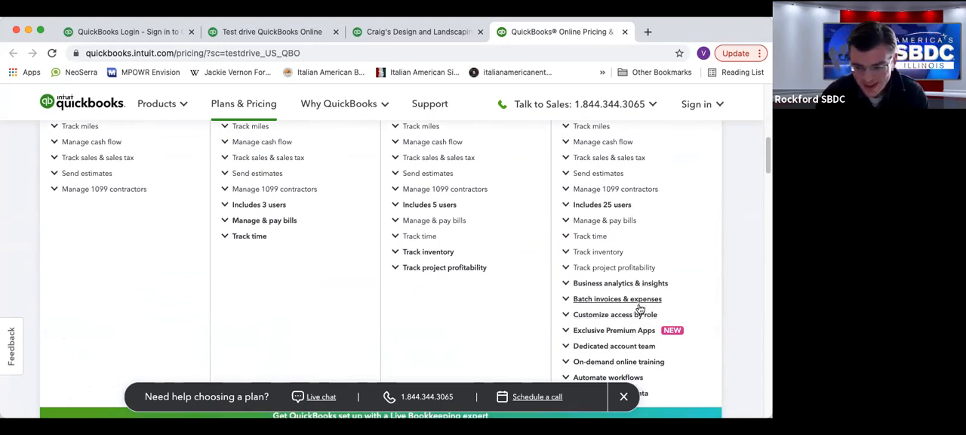
Recheck the Simple Start features and plan prices, and close the pricing page to return to the sample company's reports.
{"action": "scroll", "coordinate": [393, 335], "scroll_direction": "up", "scroll_amount": 6}
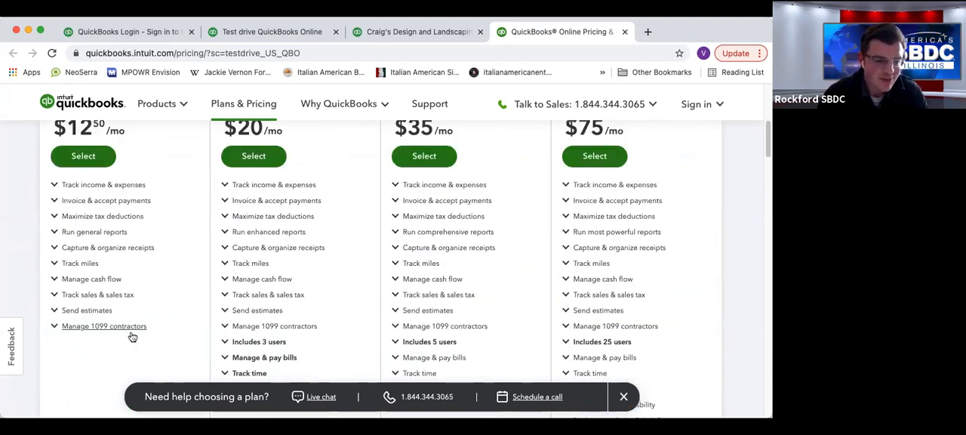
{"action": "scroll", "coordinate": [446, 181], "scroll_direction": "up", "scroll_amount": 3}
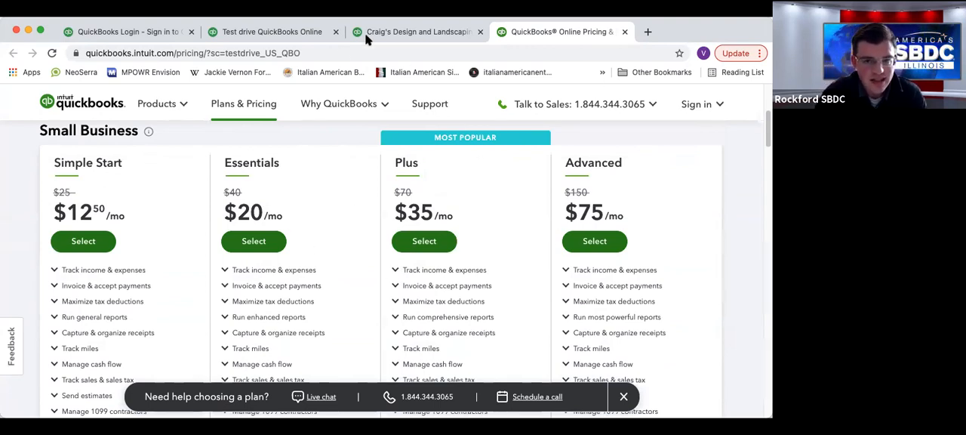
{"action": "left_click_drag", "start_coordinate": [688, 28], "coordinate": [664, 28]}
{"action": "left_click", "coordinate": [625, 46]}
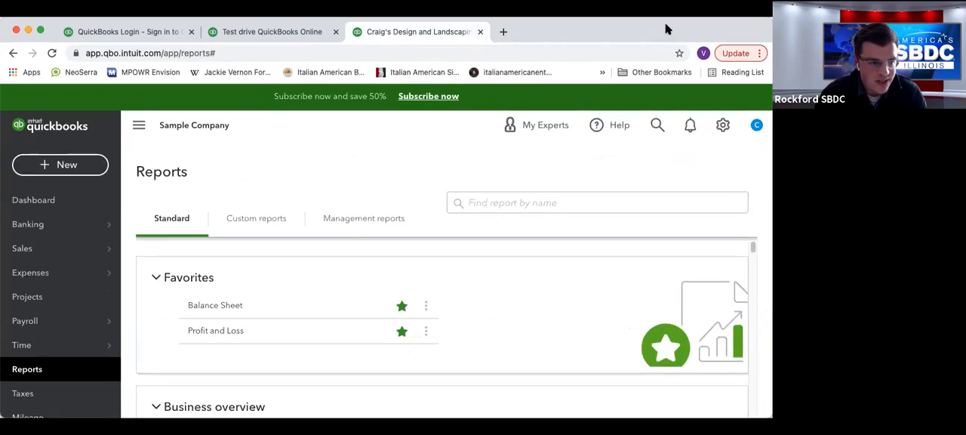